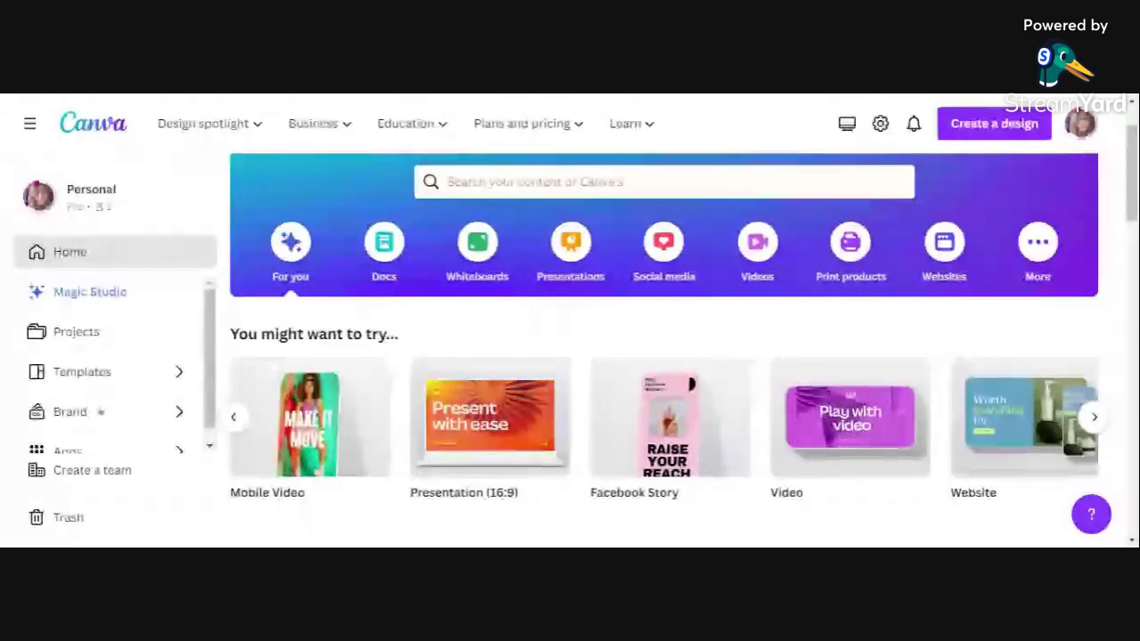
# - Start a new blank design from the Website card
pyautogui.moveTo(804, 472)
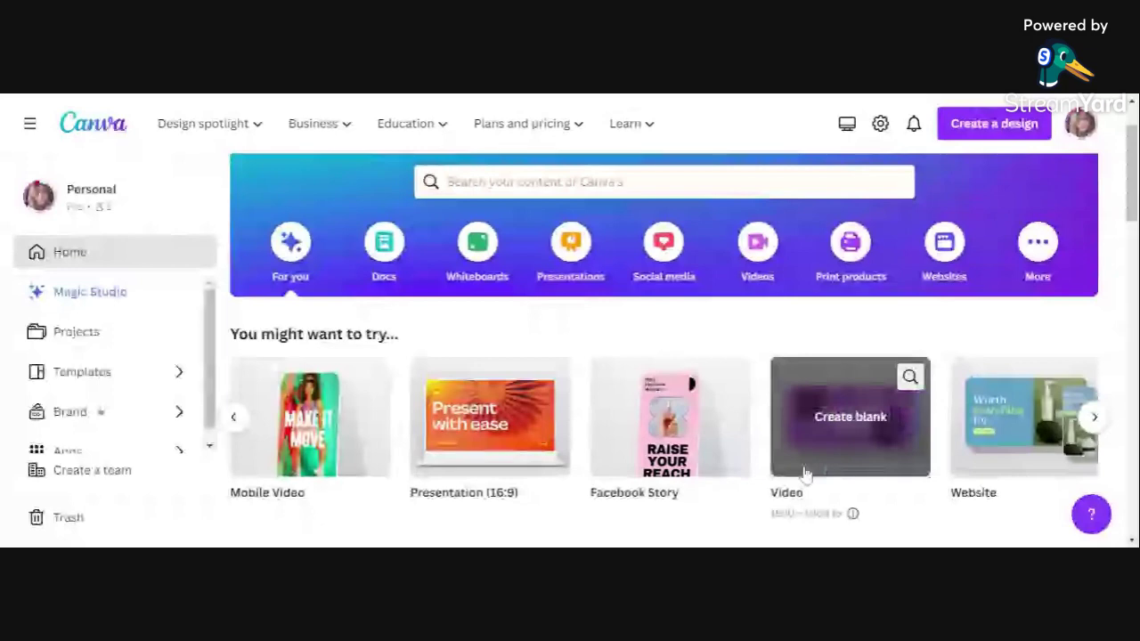
pyautogui.moveTo(526, 123)
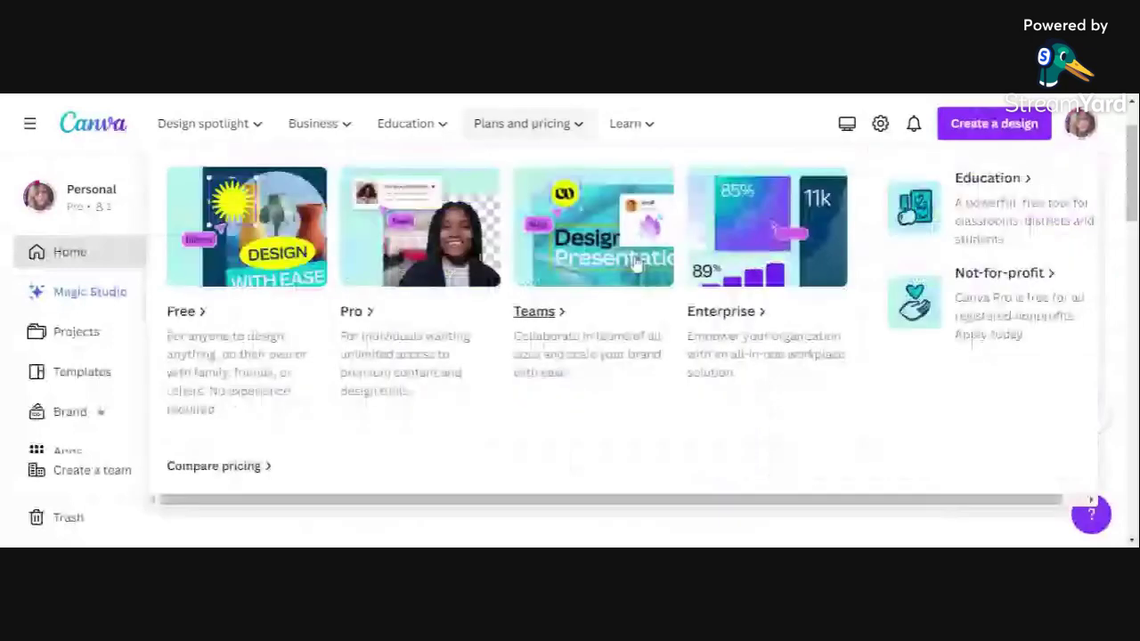
pyautogui.scroll(-4, 657, 335)
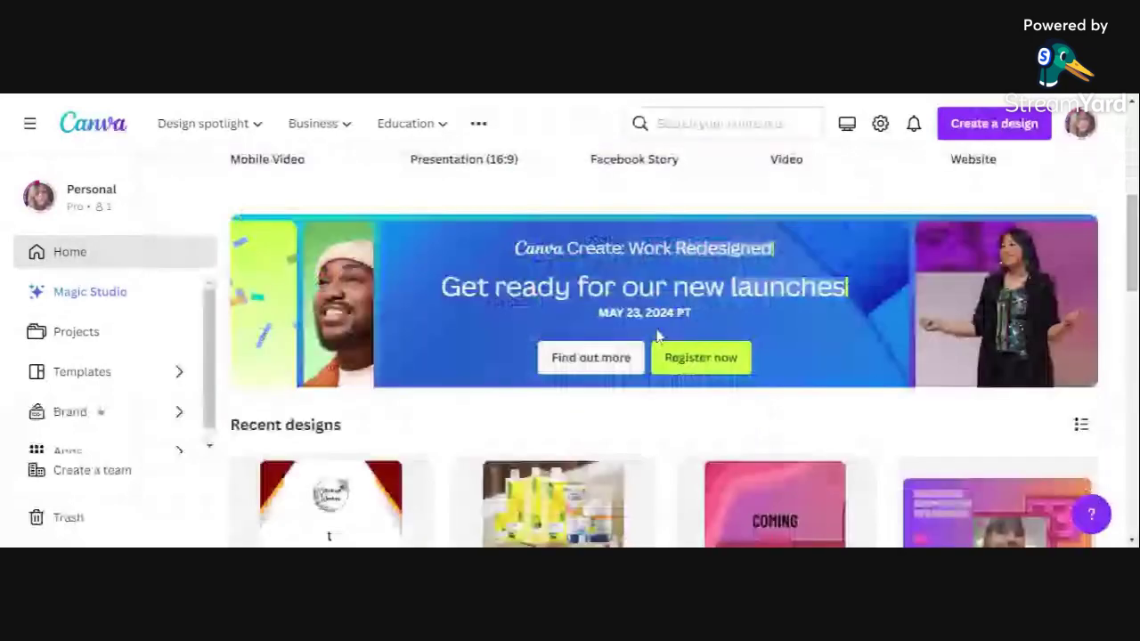
pyautogui.scroll(-3, 657, 335)
pyautogui.scroll(3, 657, 335)
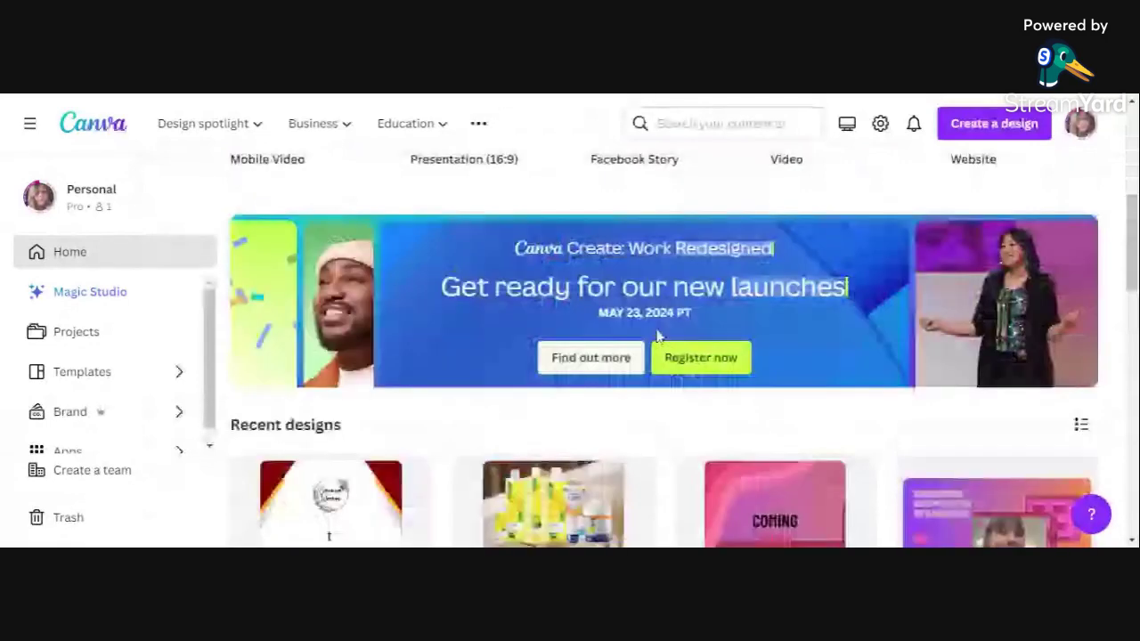
pyautogui.scroll(-1, 657, 335)
pyautogui.scroll(1, 657, 335)
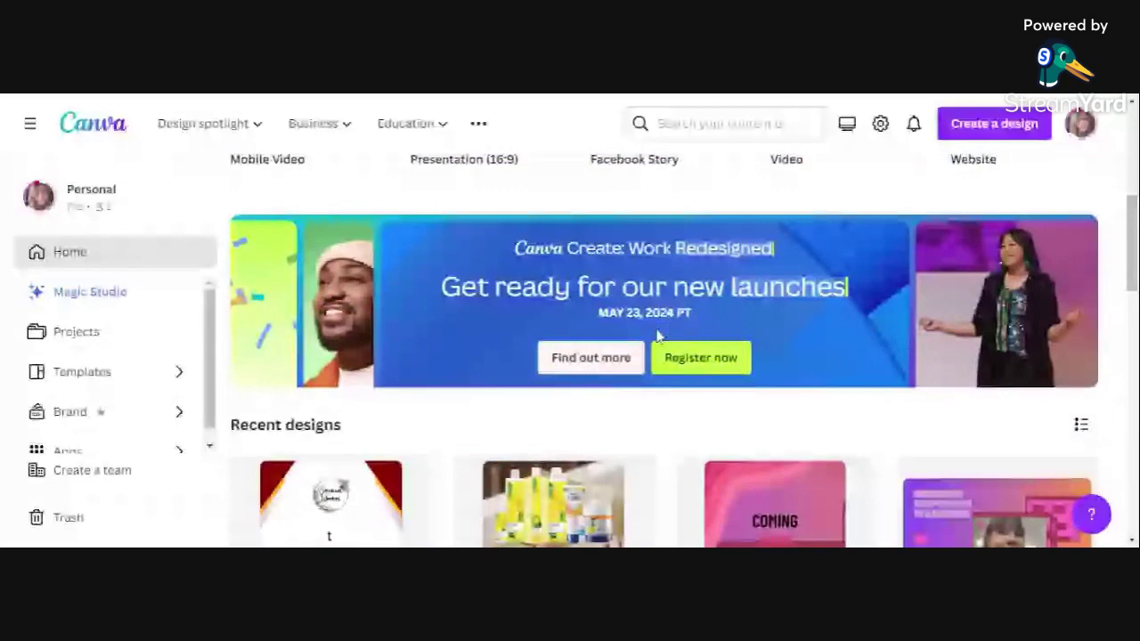
pyautogui.scroll(2, 657, 335)
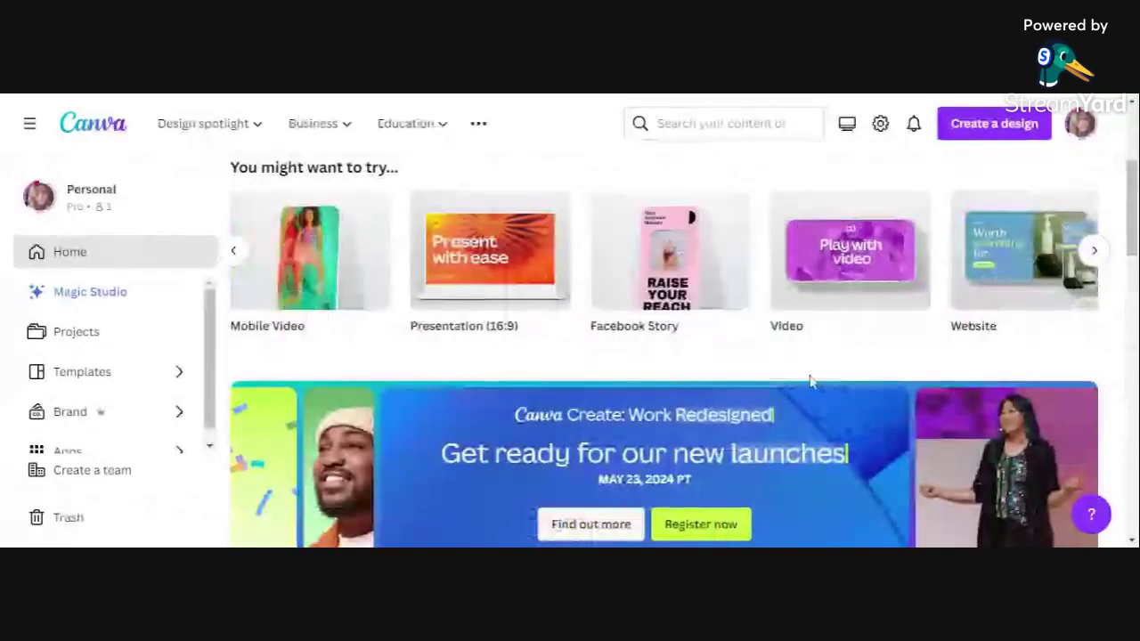
pyautogui.scroll(2, 810, 381)
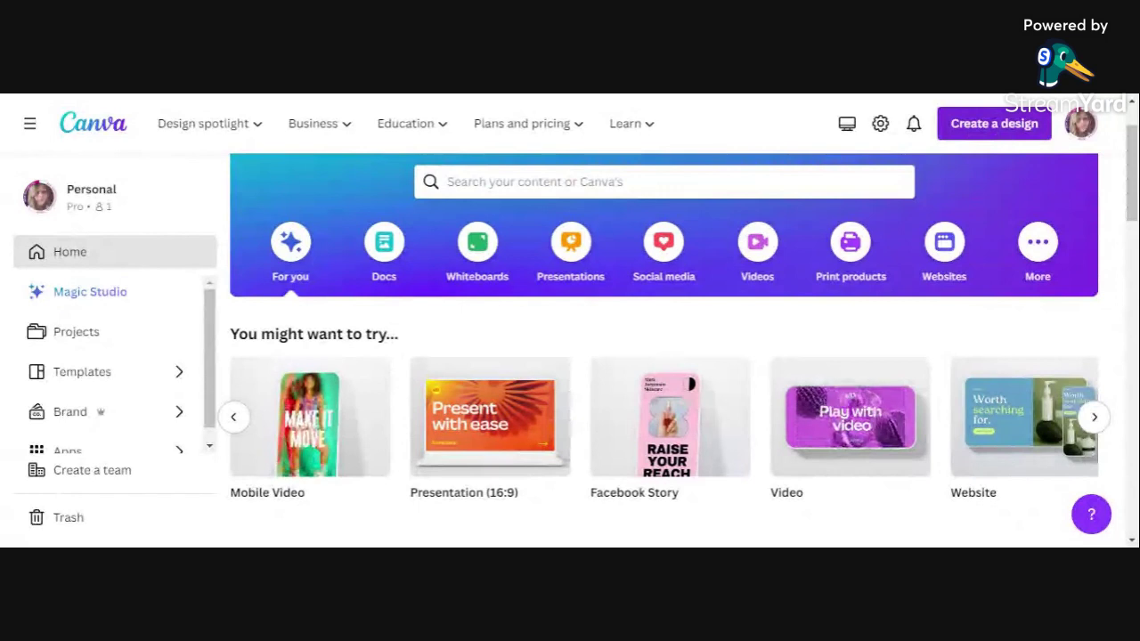
pyautogui.moveTo(1028, 438)
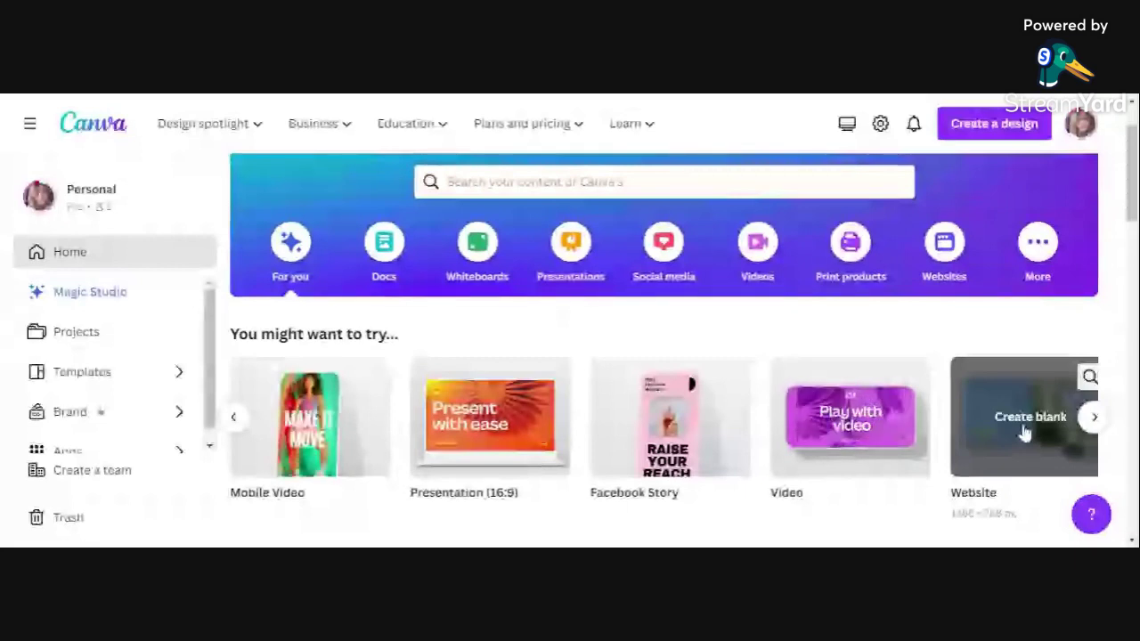
pyautogui.click(1024, 434)
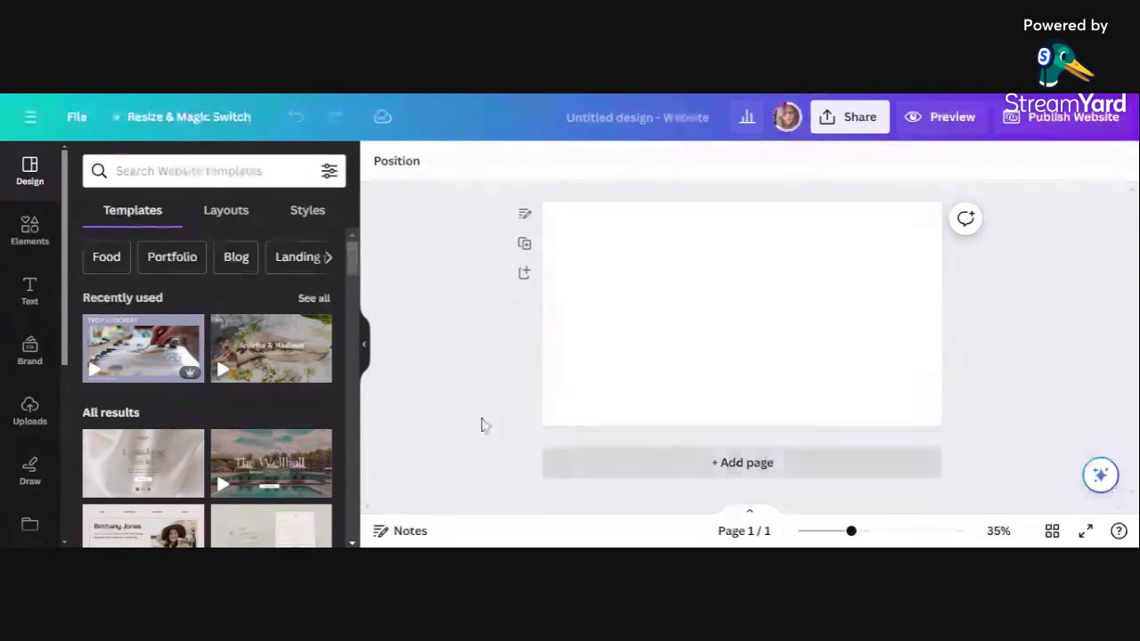
# - Browse the website templates listed beside the empty page
pyautogui.scroll(-2, 240, 410)
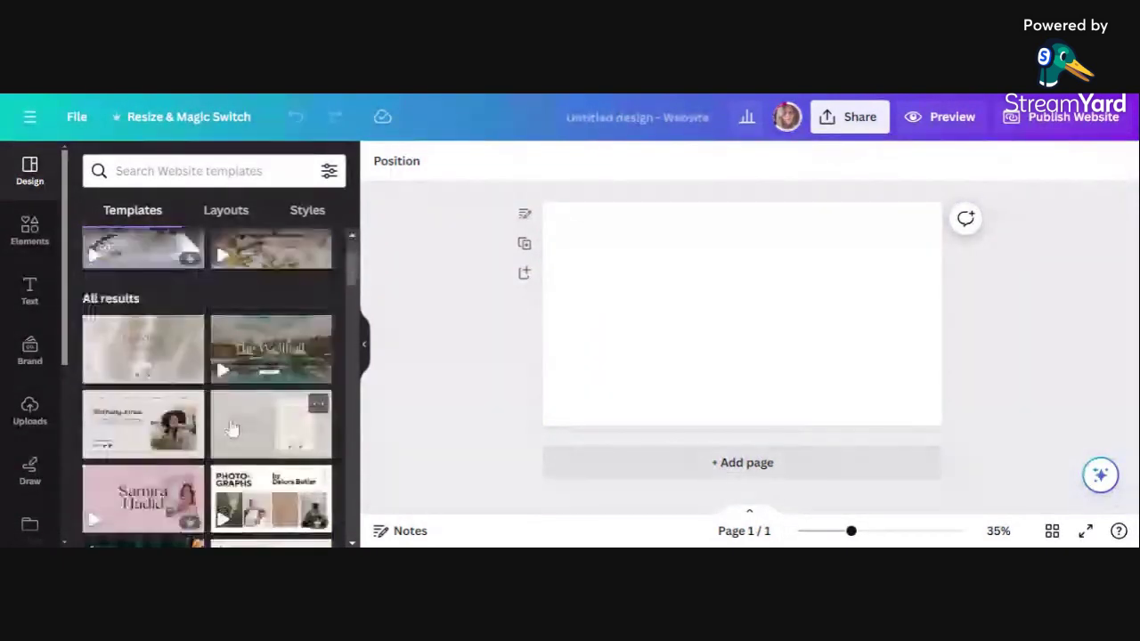
pyautogui.scroll(-2, 214, 430)
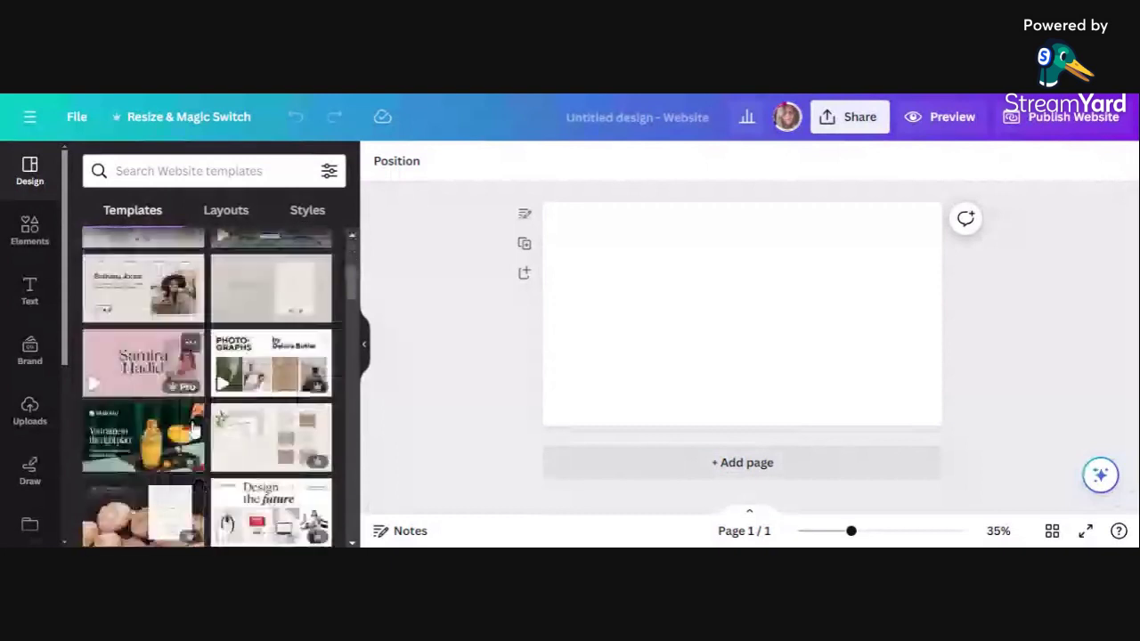
pyautogui.scroll(-1, 195, 431)
pyautogui.scroll(-2, 193, 430)
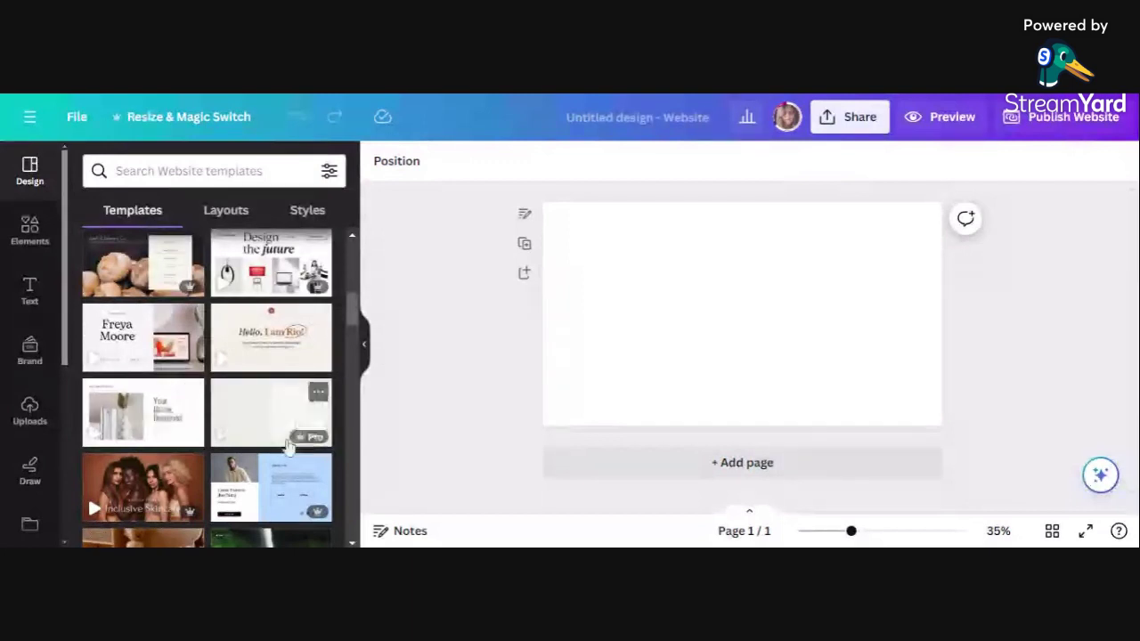
pyautogui.scroll(-2, 279, 431)
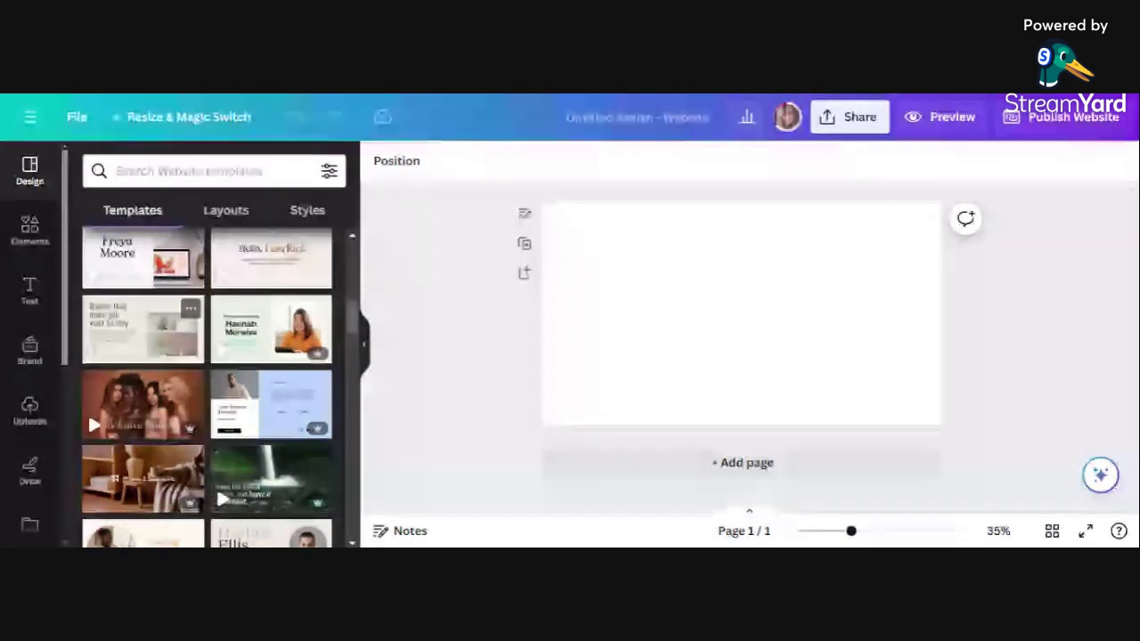
# - Fill the page with the Home Decor Business Website template's first page, 'Your Home, Designed.'
pyautogui.click(156, 336)
pyautogui.scroll(-2, 232, 482)
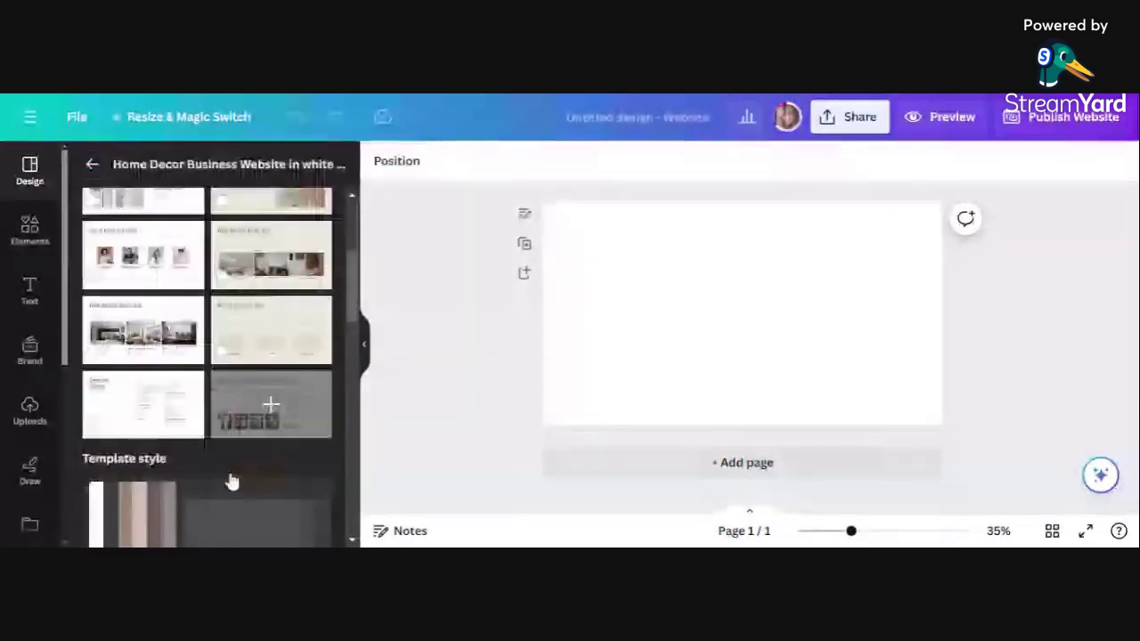
pyautogui.scroll(3, 231, 482)
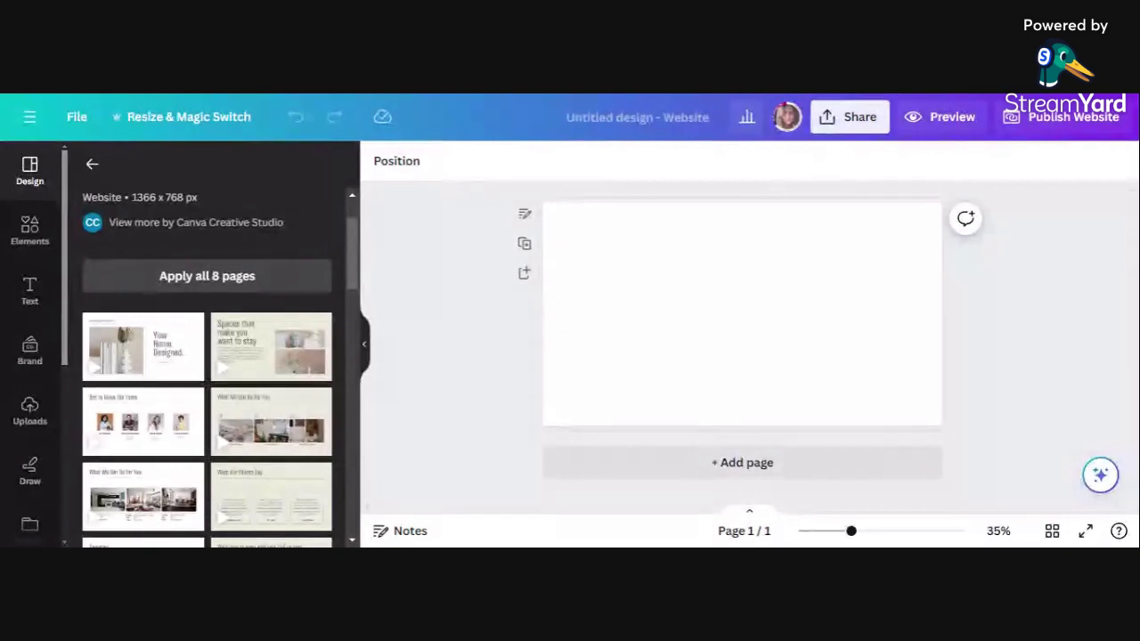
pyautogui.click(229, 283)
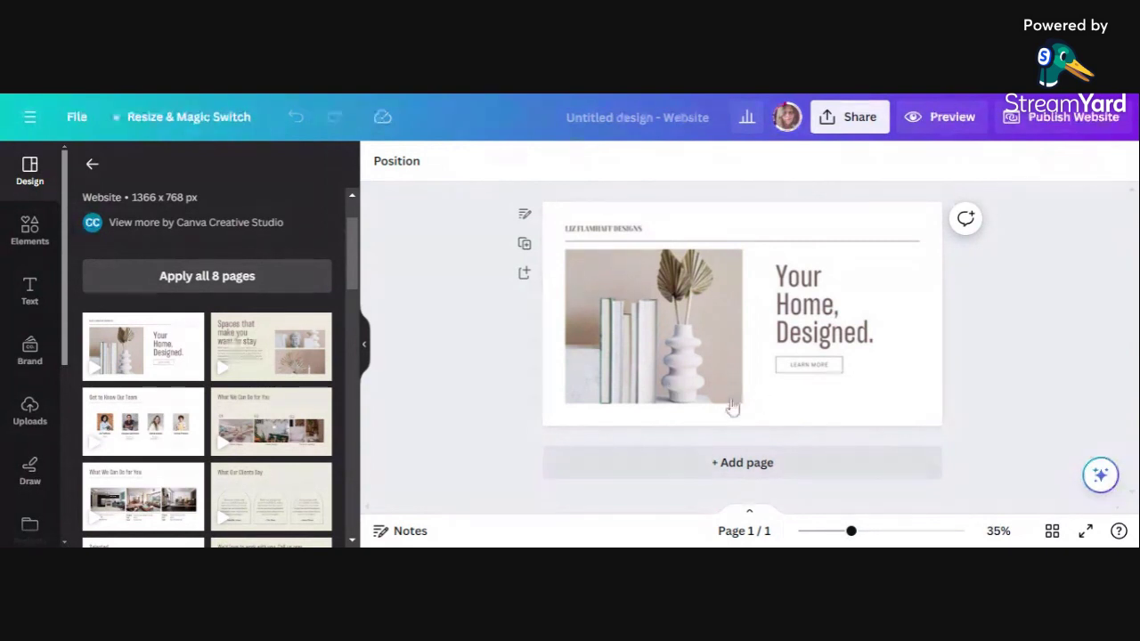
# - Apply all 8 home decor template pages and review them, including Get to Know Our Team
pyautogui.click(203, 281)
pyautogui.scroll(-3, 623, 338)
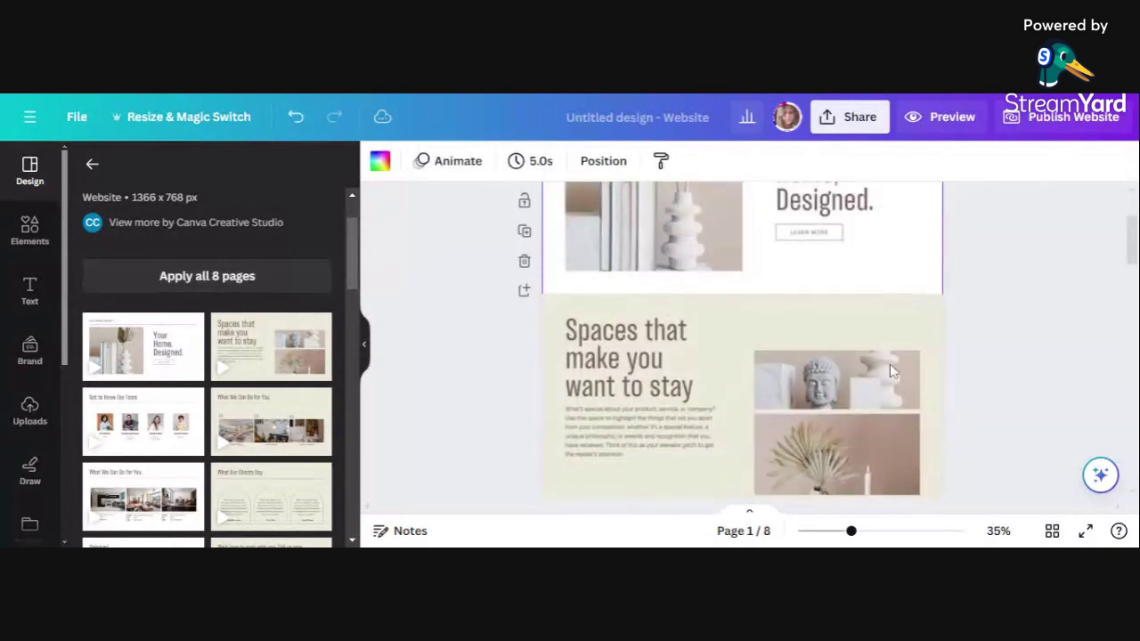
pyautogui.scroll(-5, 889, 363)
pyautogui.scroll(-10, 1024, 338)
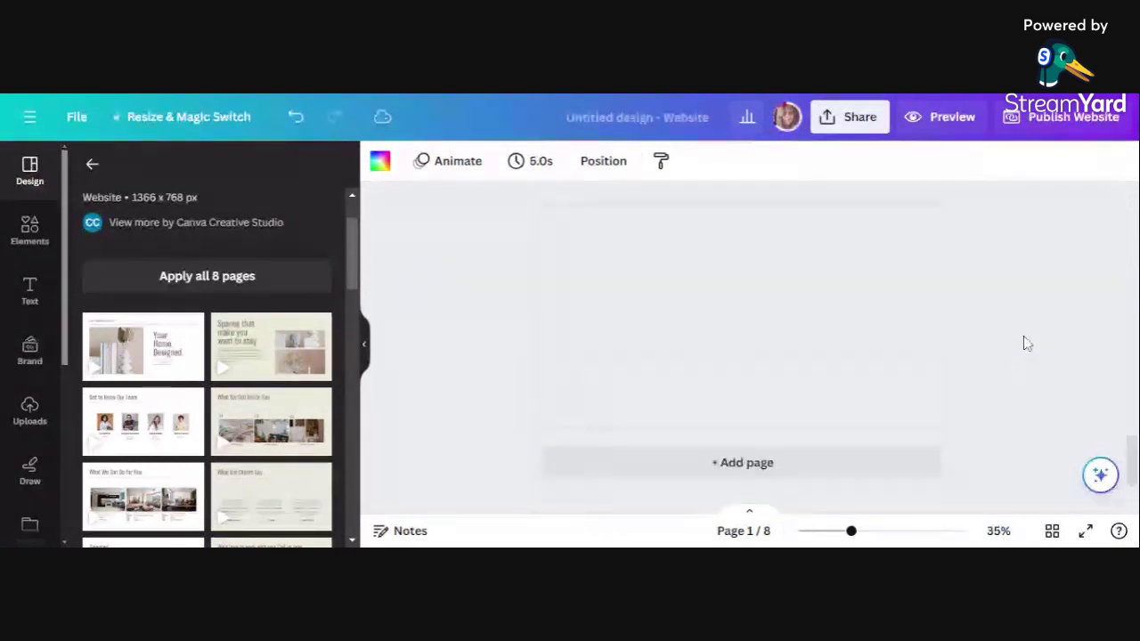
pyautogui.scroll(1, 1023, 344)
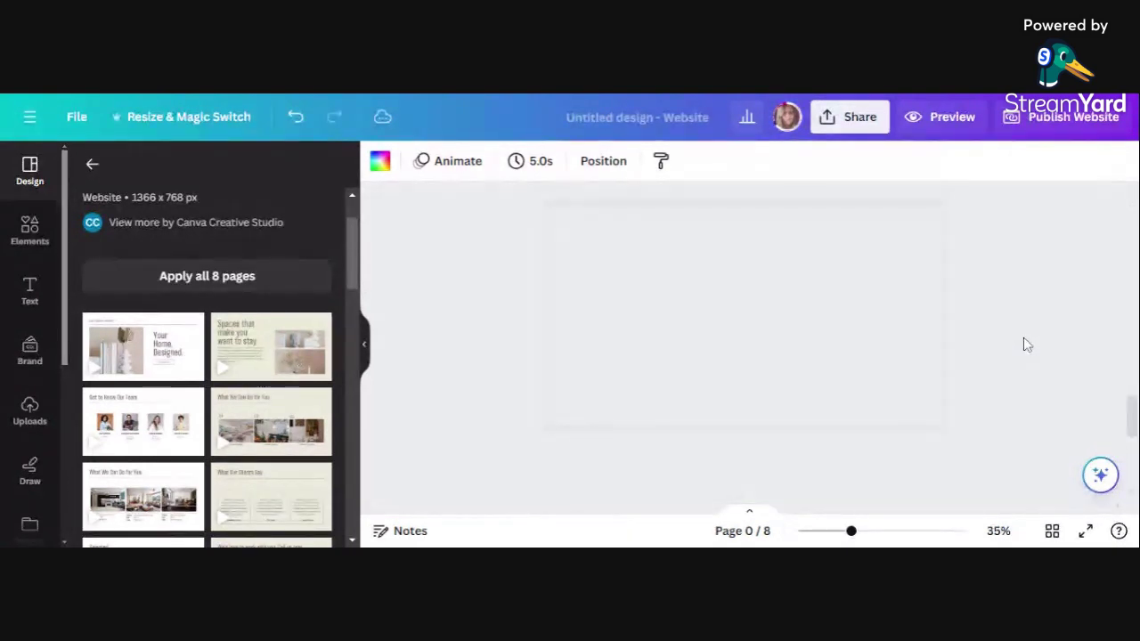
pyautogui.scroll(1, 1024, 345)
pyautogui.scroll(4, 1024, 344)
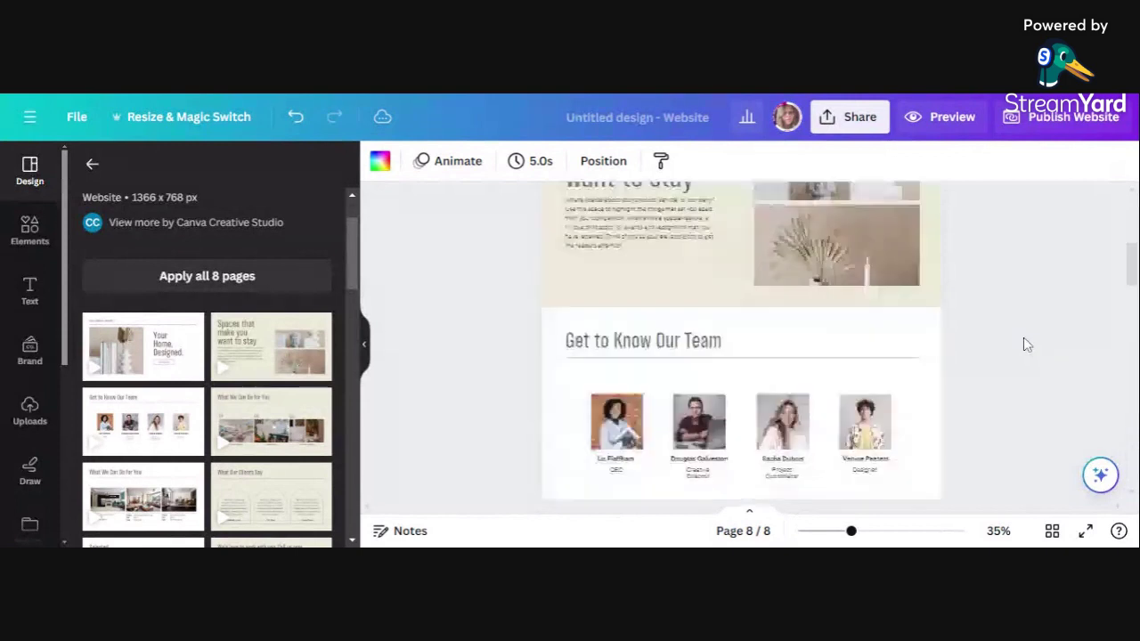
pyautogui.scroll(5, 1007, 345)
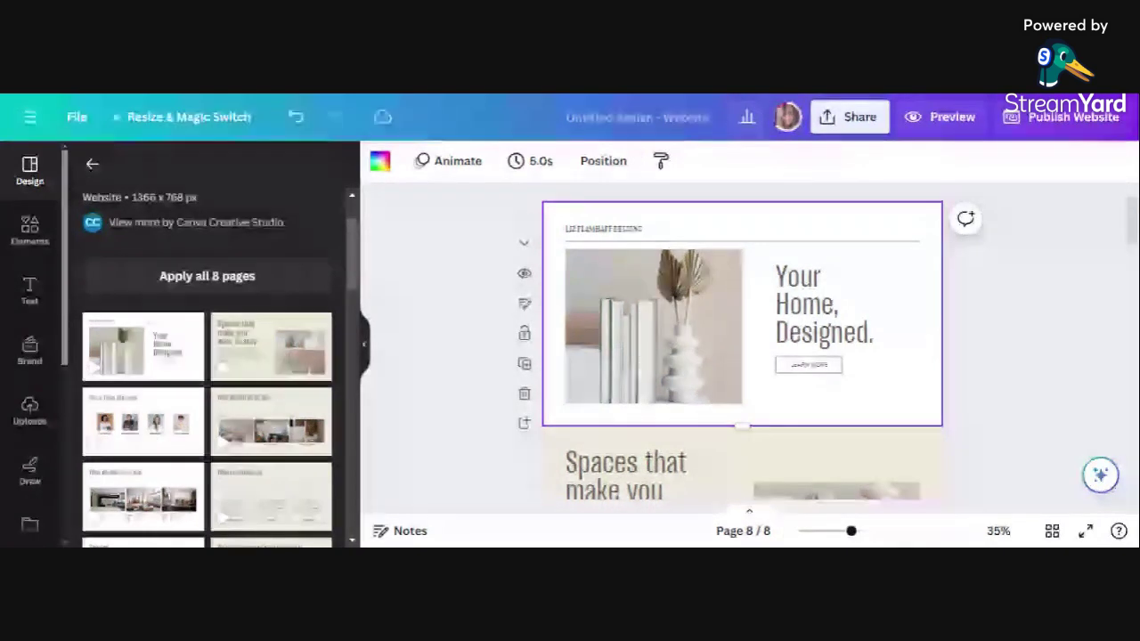
# - Replace the hero heading with 'Test Site' and 'to show how to build a website' on two lines
pyautogui.click(926, 337)
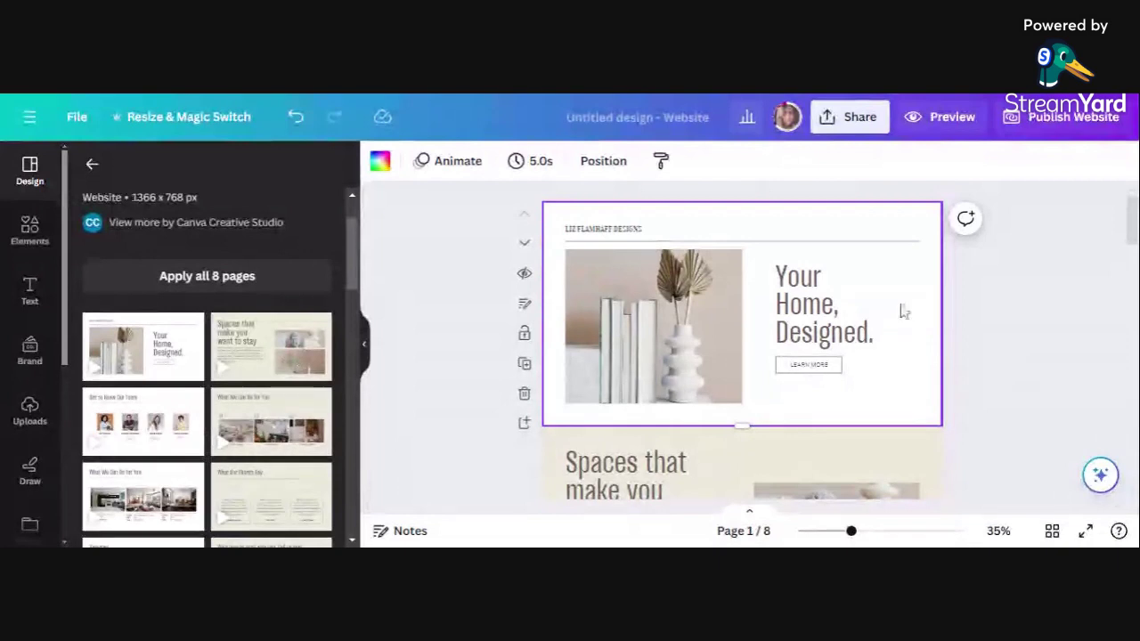
pyautogui.doubleClick(782, 300)
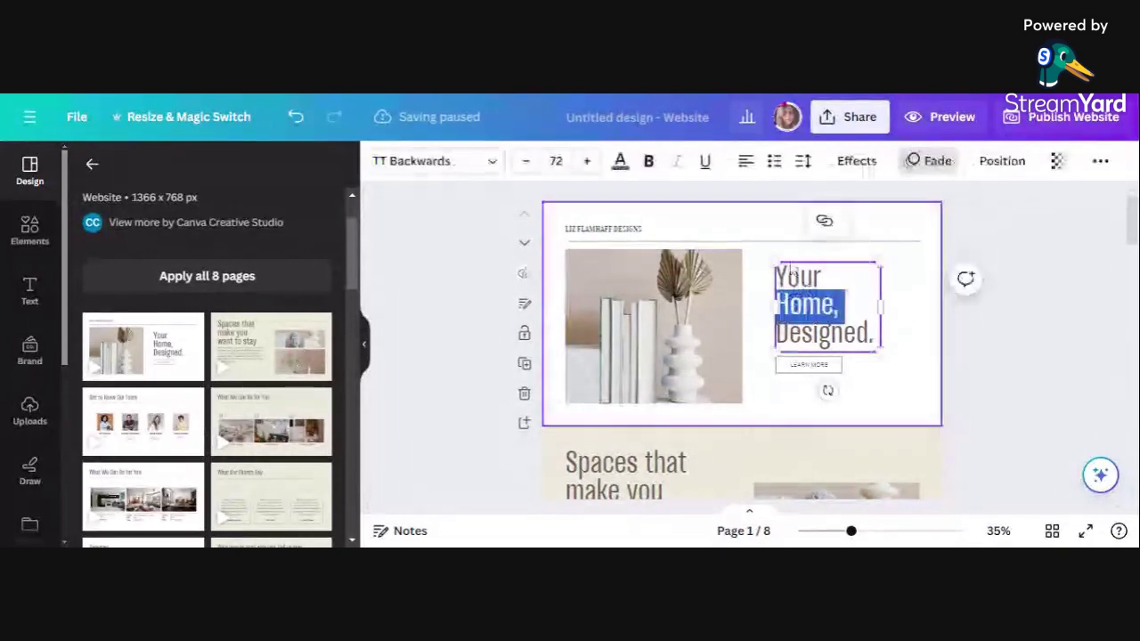
pyautogui.hotkey('ctrl', 'a')
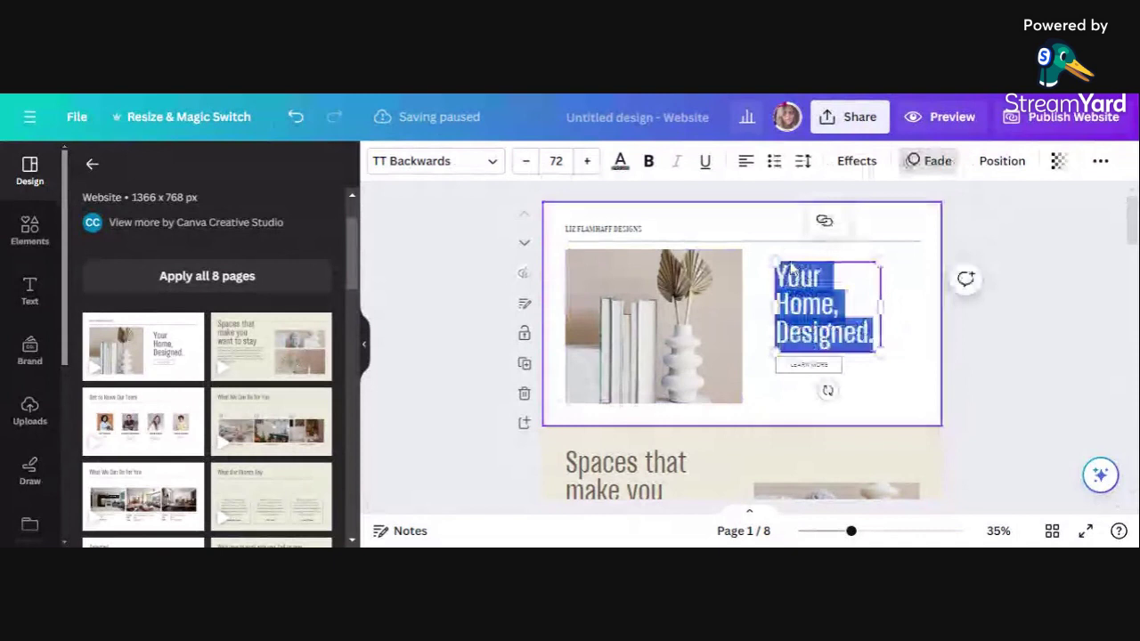
pyautogui.press('BackSpace')
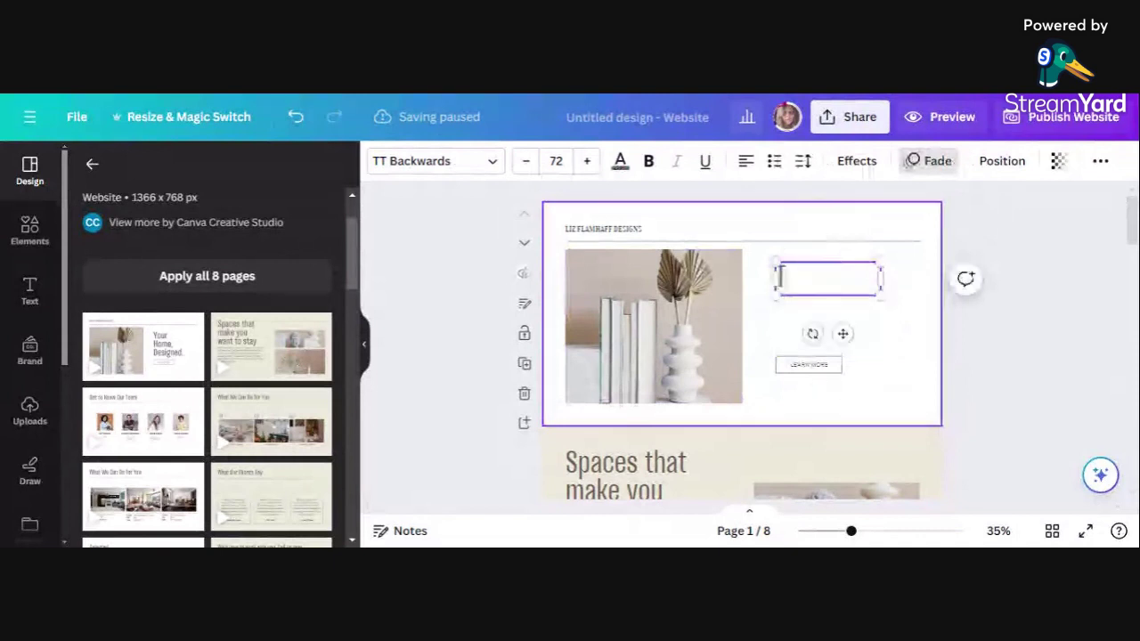
pyautogui.write('Test')
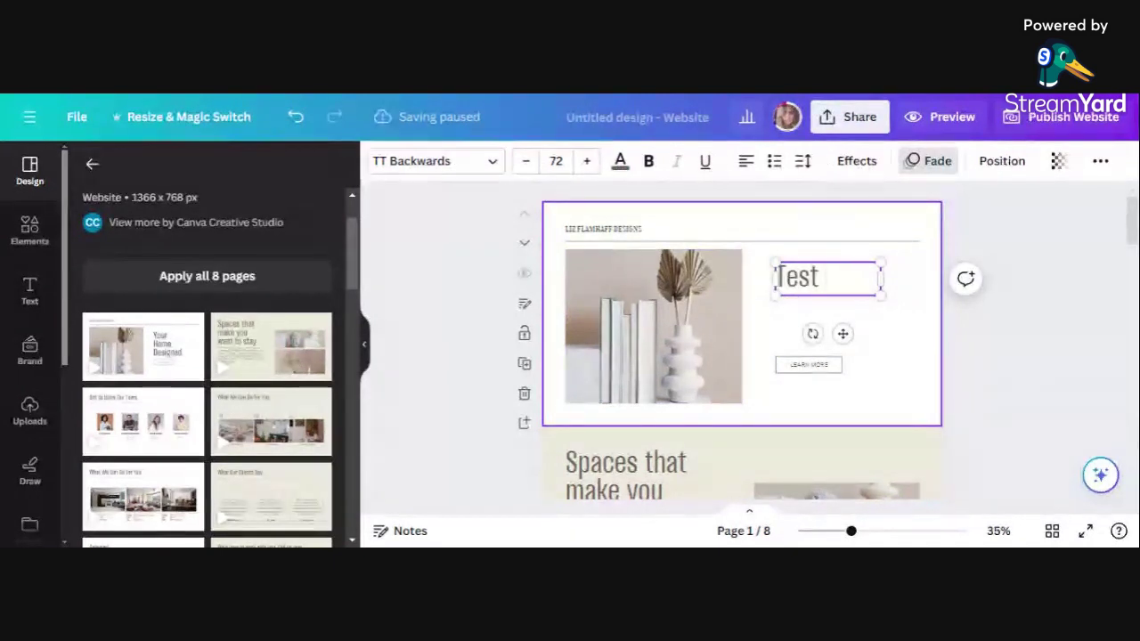
pyautogui.write(' Site')
pyautogui.press('Return')
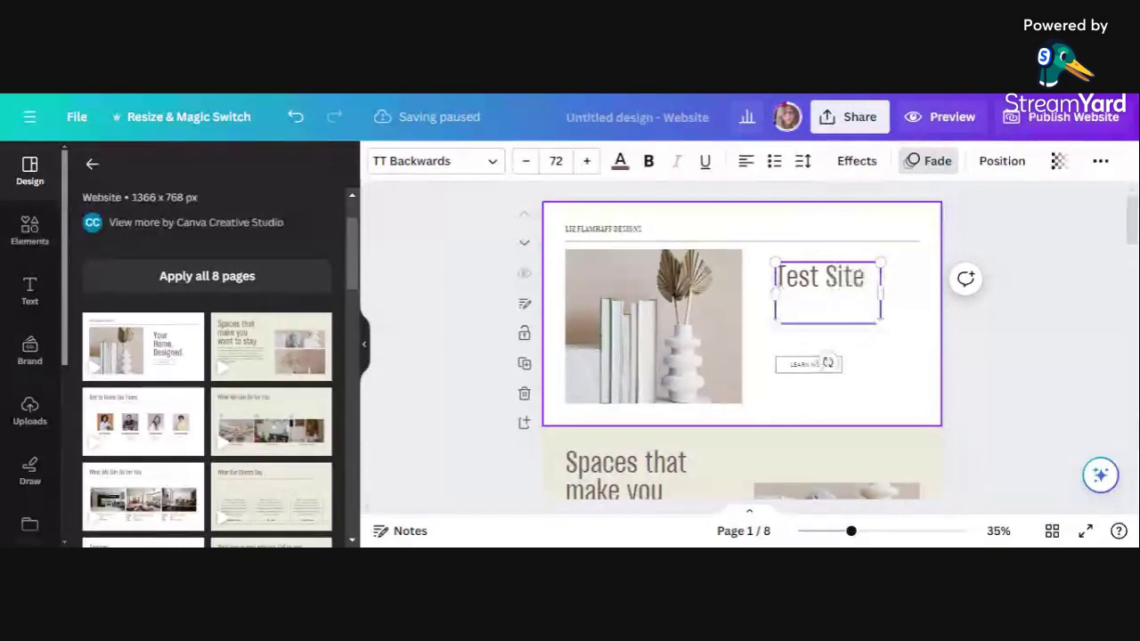
pyautogui.write('to show how to')
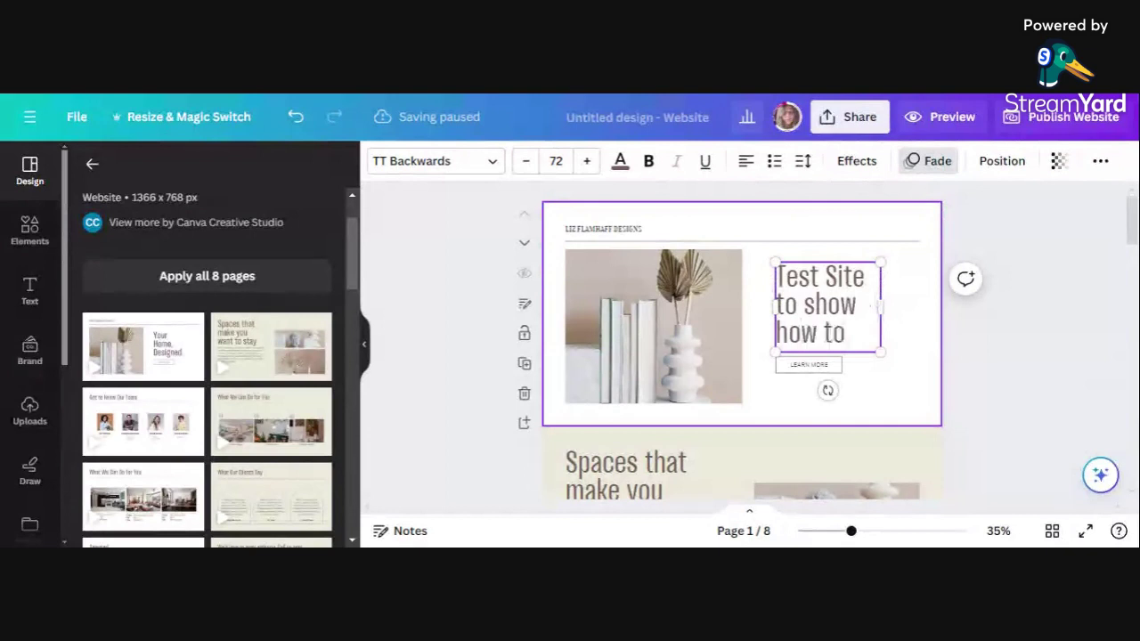
pyautogui.write(' build a')
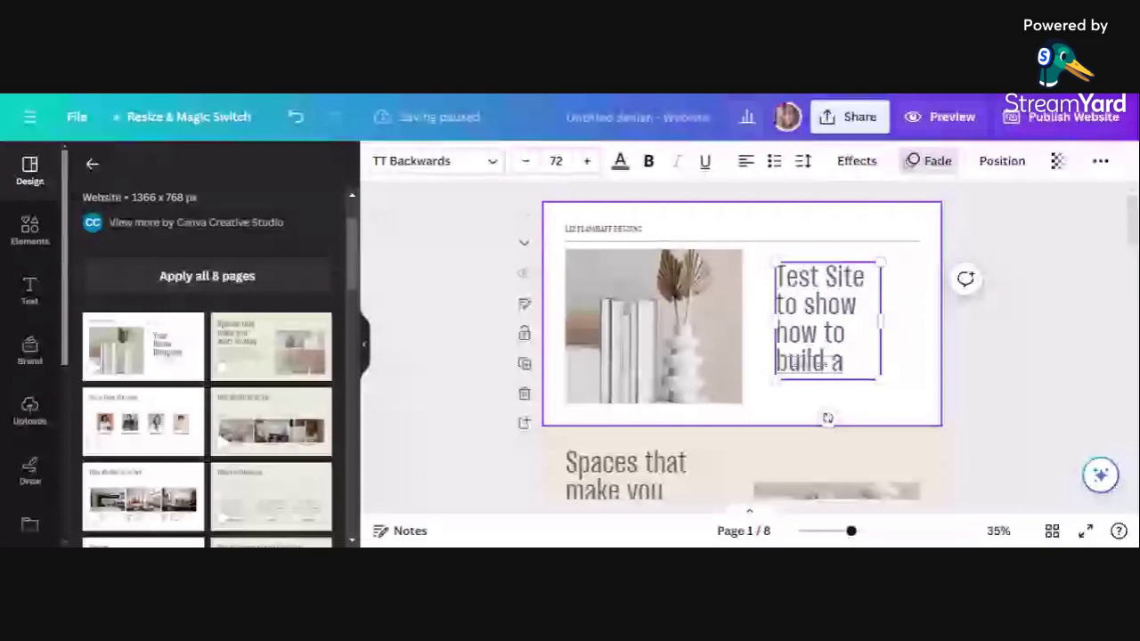
pyautogui.write(' web')
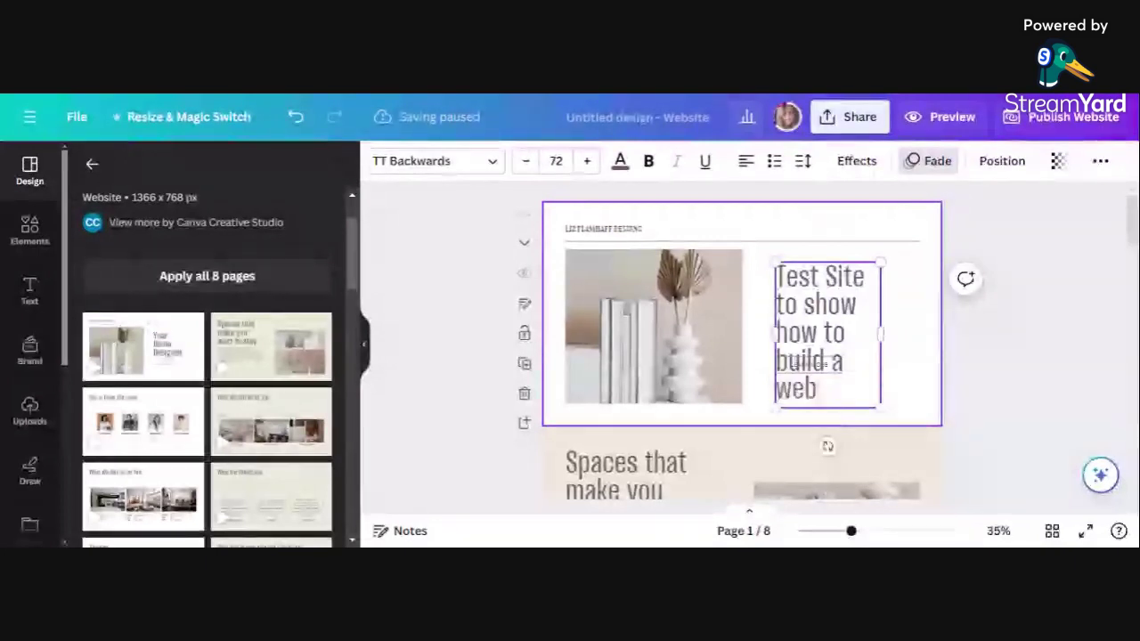
pyautogui.write('site')
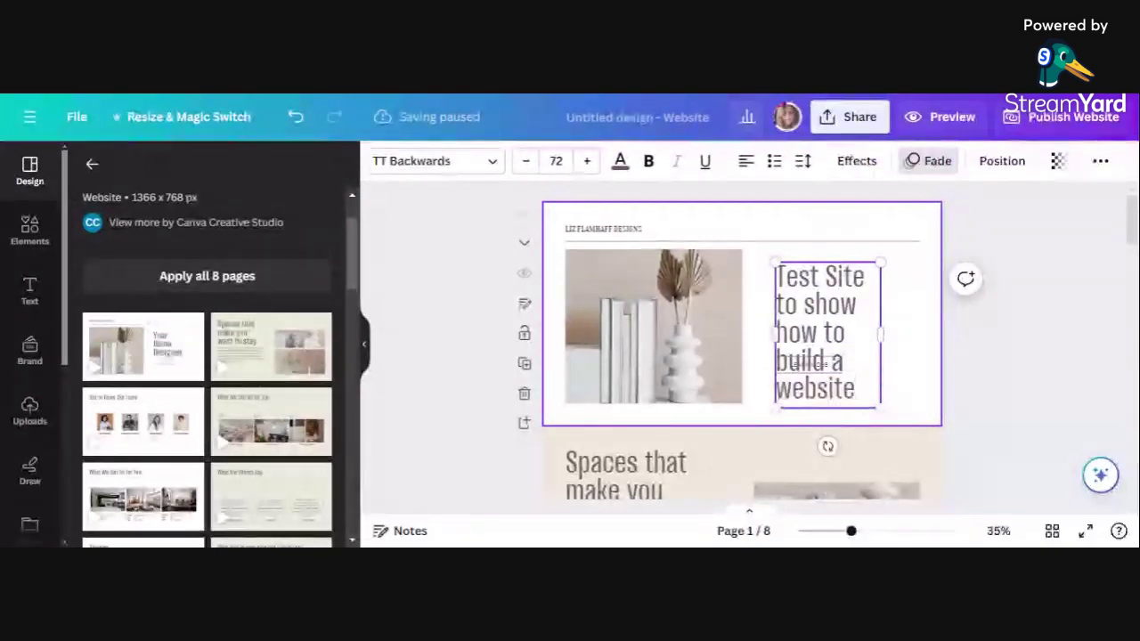
# - Reduce the whole heading to font size 51
pyautogui.click(776, 327)
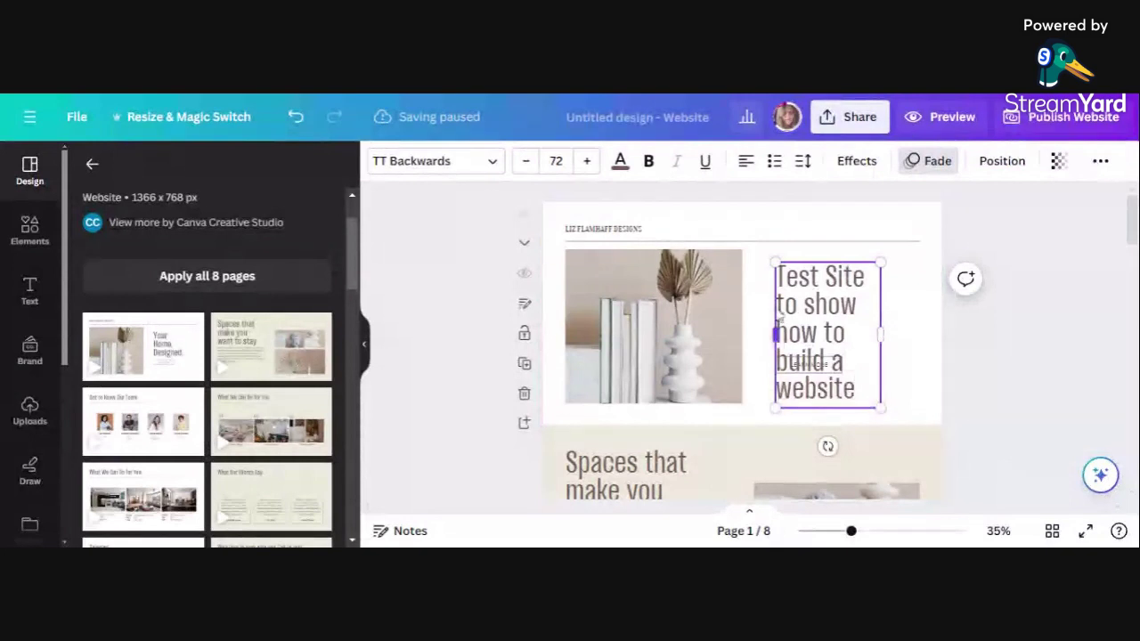
pyautogui.hotkey('ctrl', 'a')
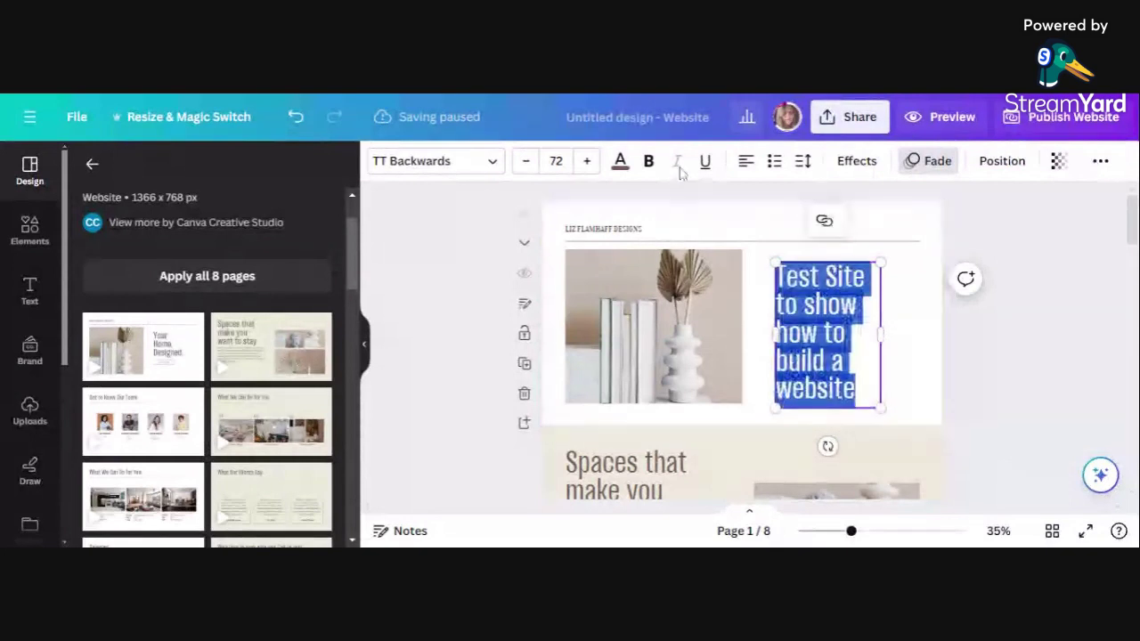
pyautogui.click(526, 161)
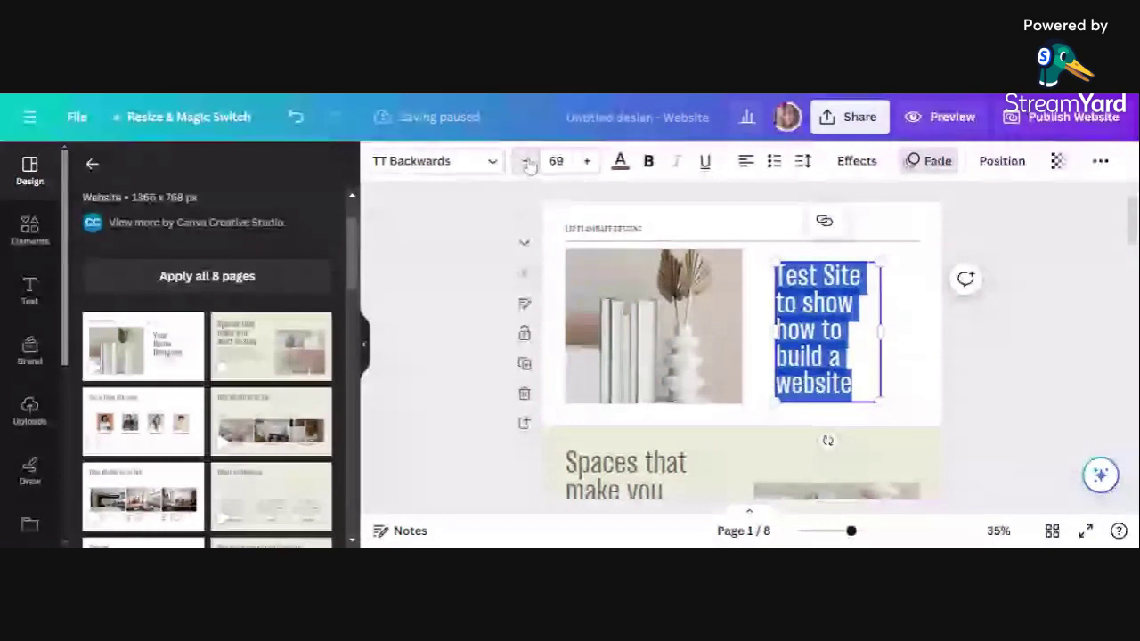
pyautogui.click(526, 161)
pyautogui.click(527, 161)
pyautogui.click(527, 161)
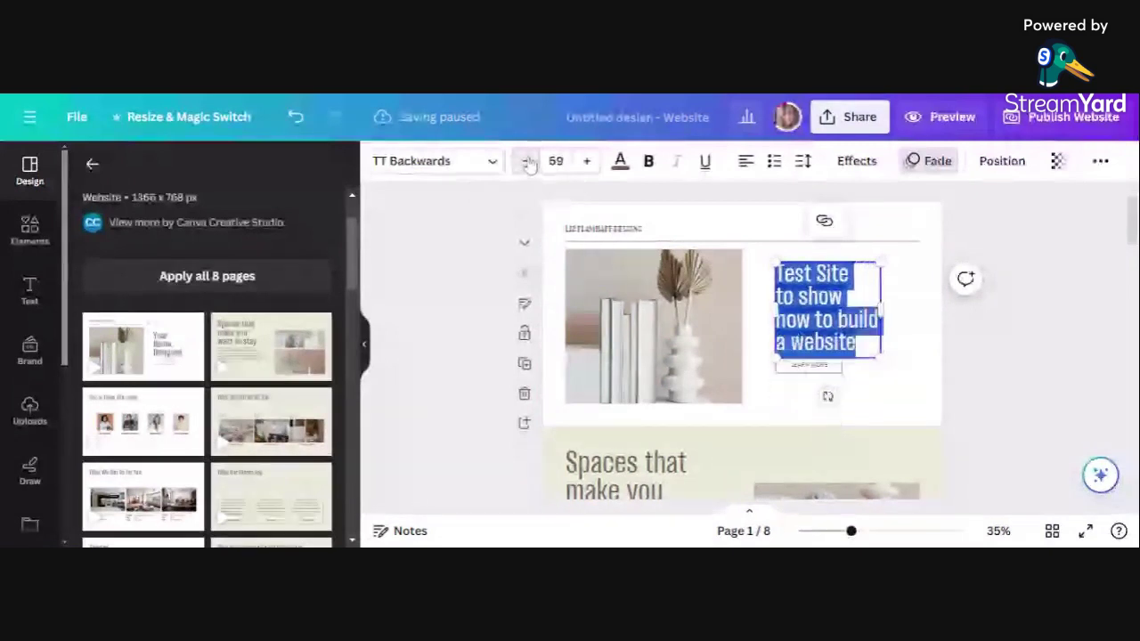
pyautogui.click(526, 161)
pyautogui.click(527, 161)
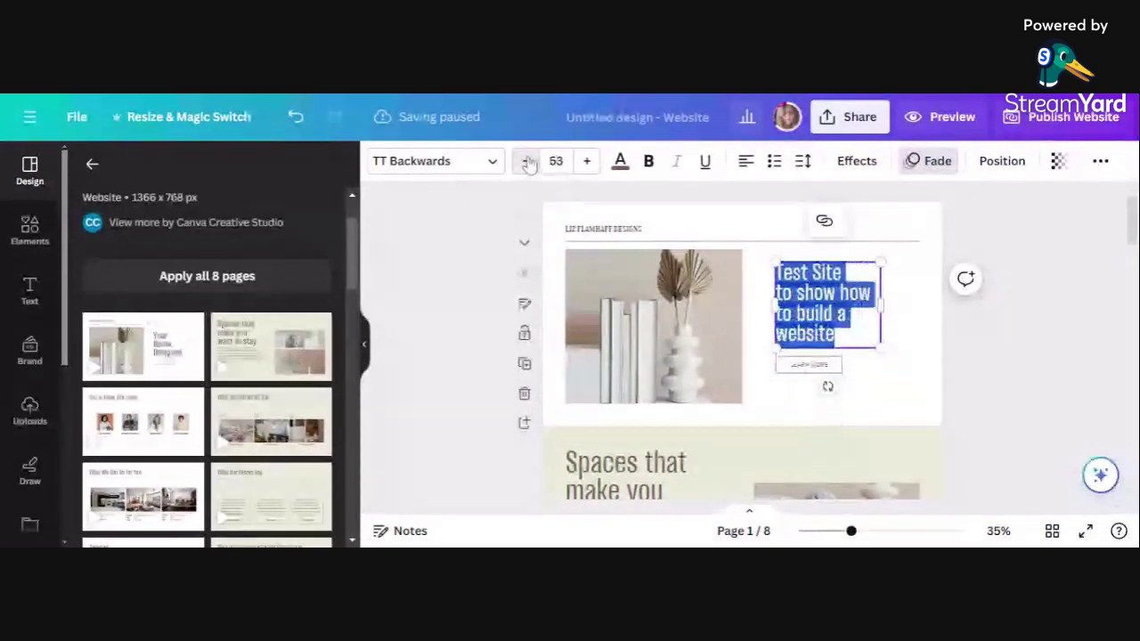
pyautogui.click(526, 161)
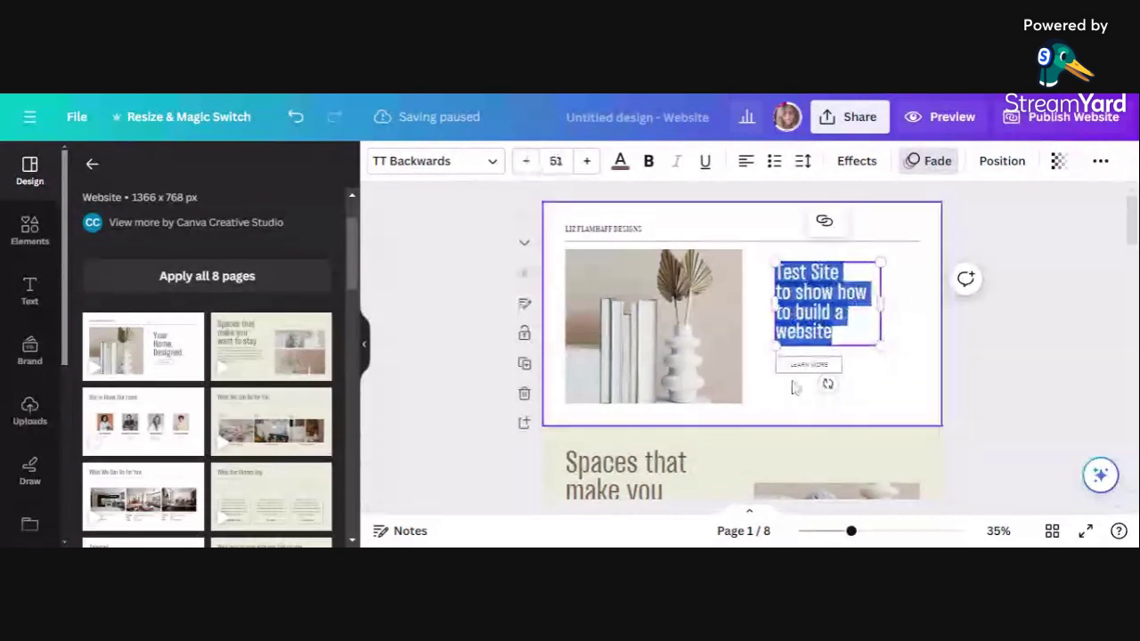
pyautogui.click(893, 531)
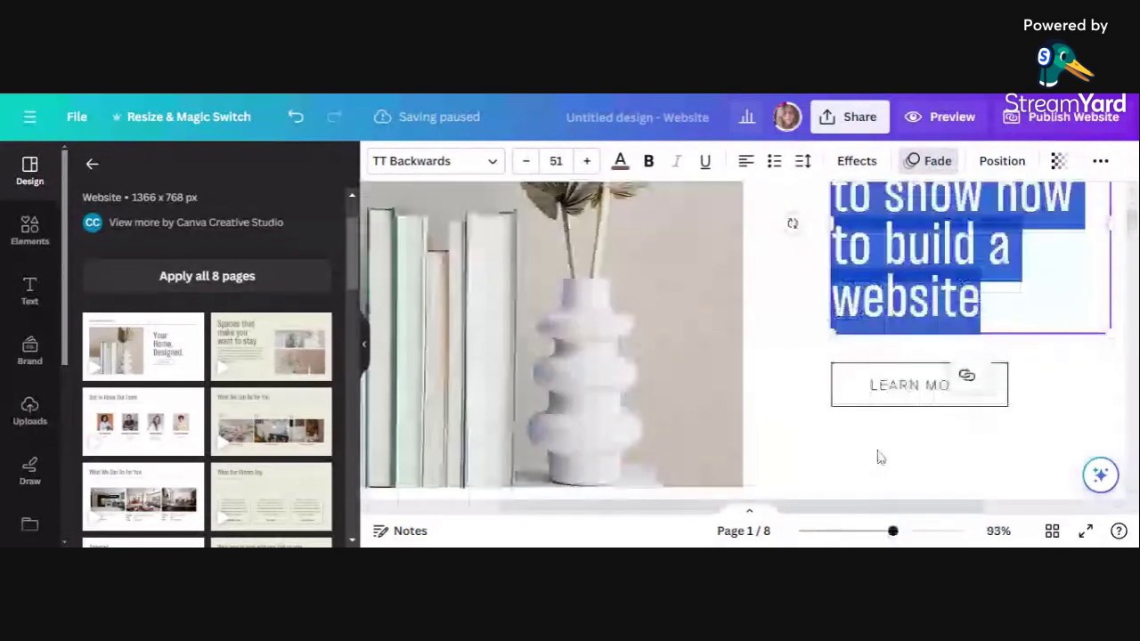
# - Change the LEARN MORE button text to 'A LITTLE ABOUT ME', restoring it after an accidental delete
pyautogui.click(902, 396)
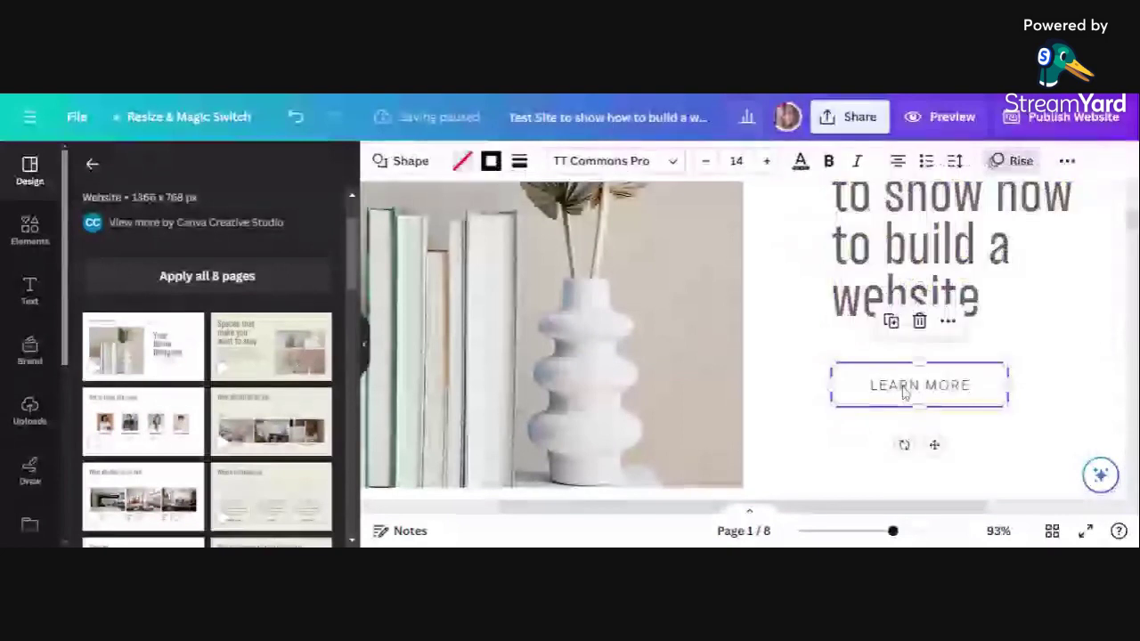
pyautogui.press('Delete')
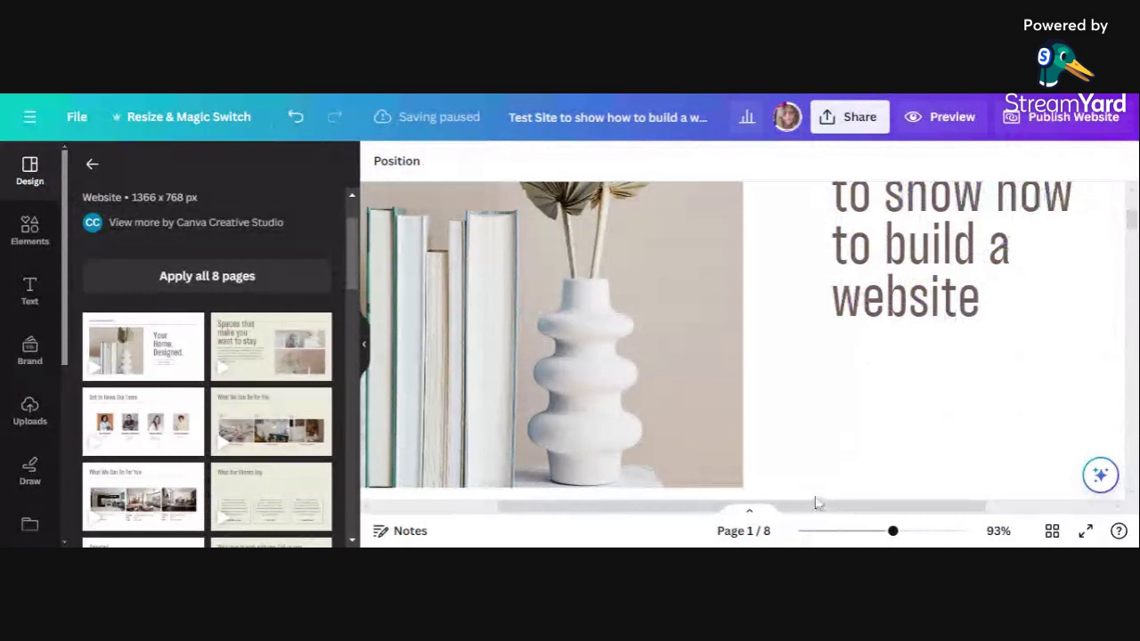
pyautogui.click(297, 119)
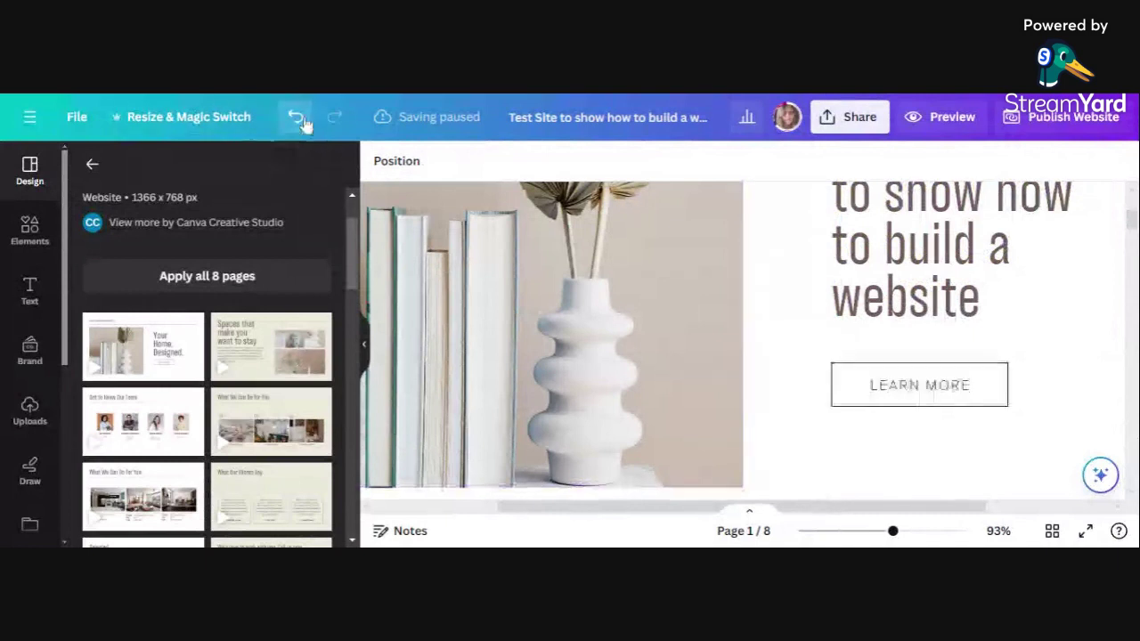
pyautogui.click(912, 392)
pyautogui.click(911, 391)
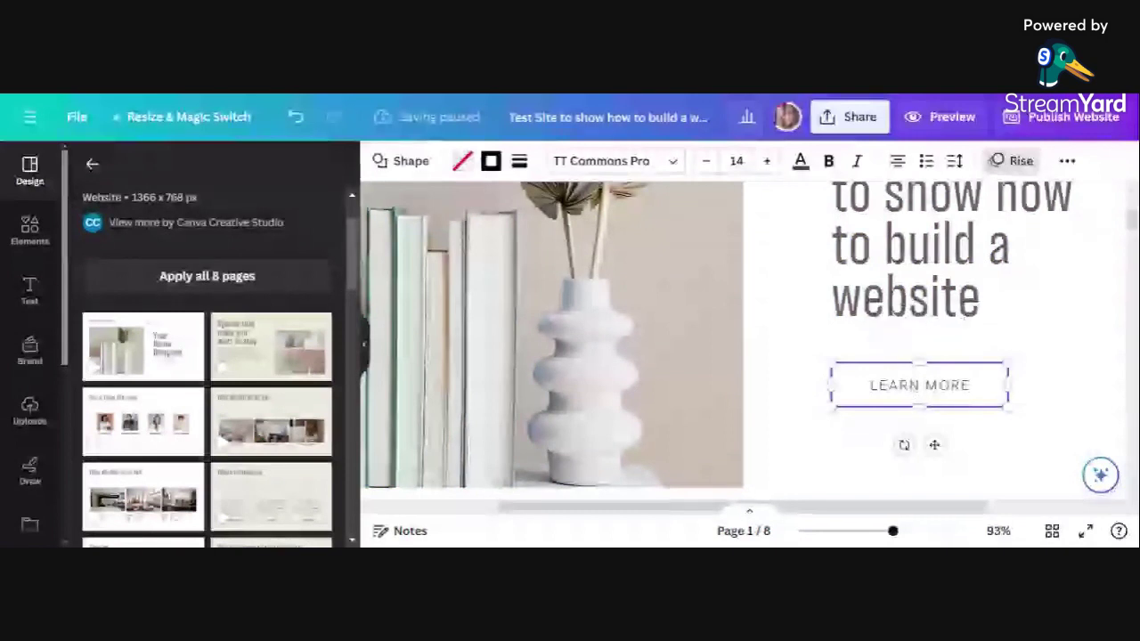
pyautogui.write('A LITTLE AB')
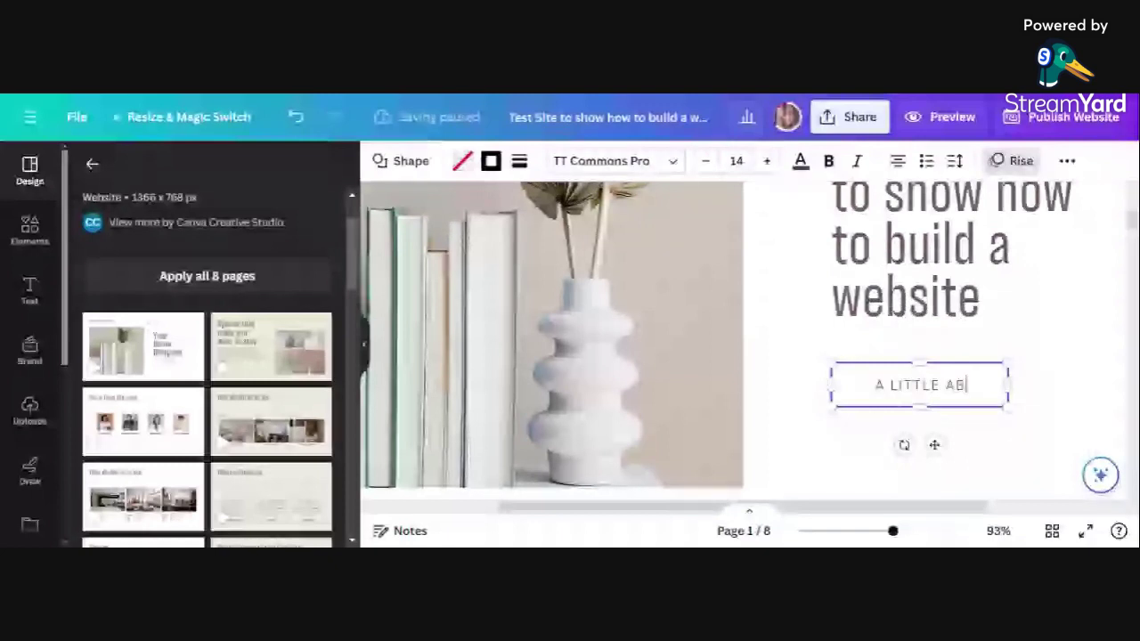
pyautogui.write('OUT ME')
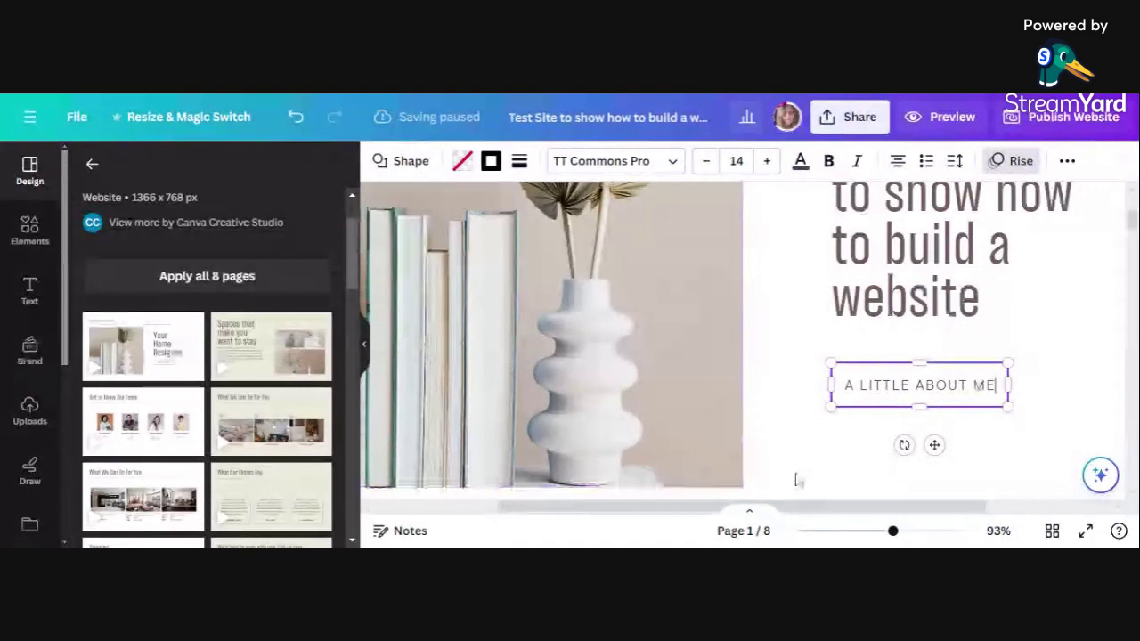
pyautogui.click(837, 531)
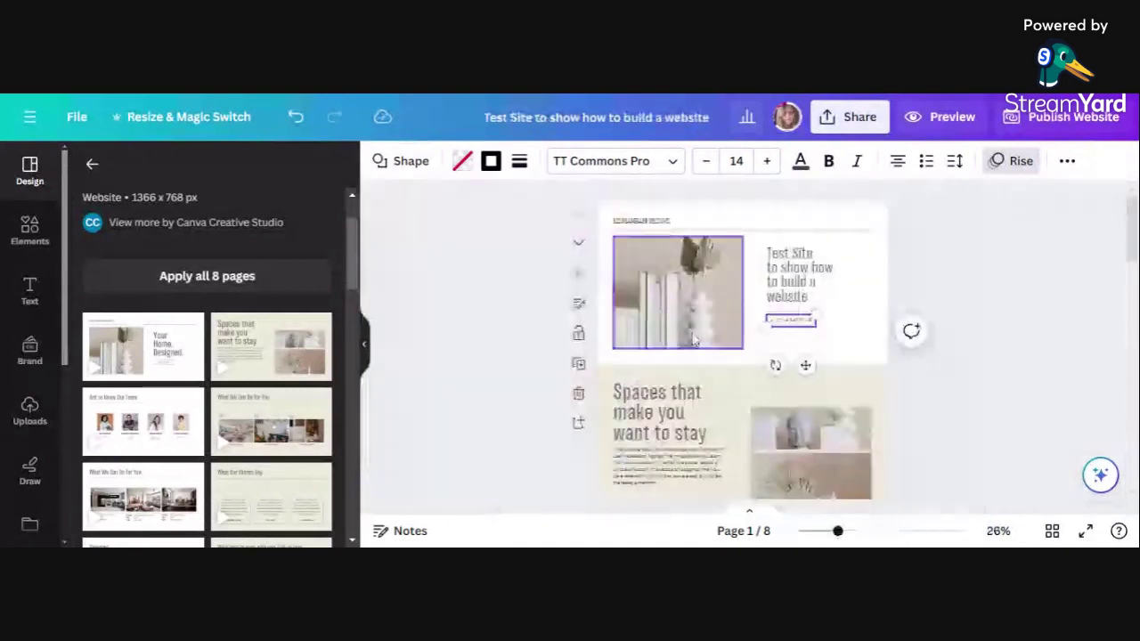
# - Zoom to 45% and retype the small header label at the page top as 'WEB DESIGNS'
pyautogui.moveTo(837, 531); pyautogui.dragTo(862, 532)
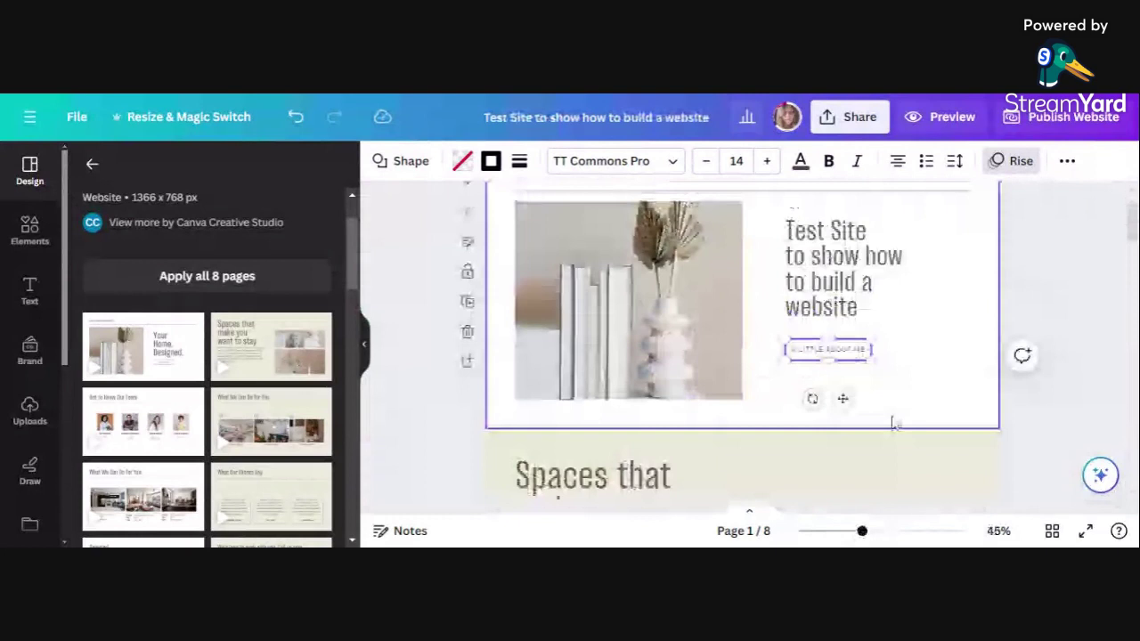
pyautogui.scroll(1, 893, 424)
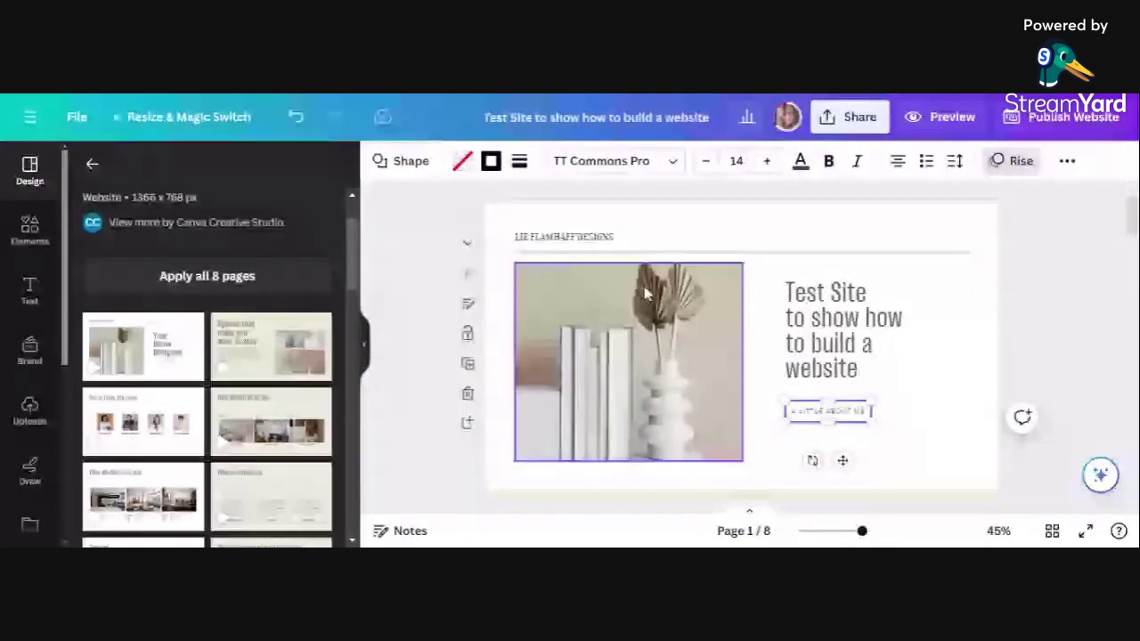
pyautogui.doubleClick(573, 239)
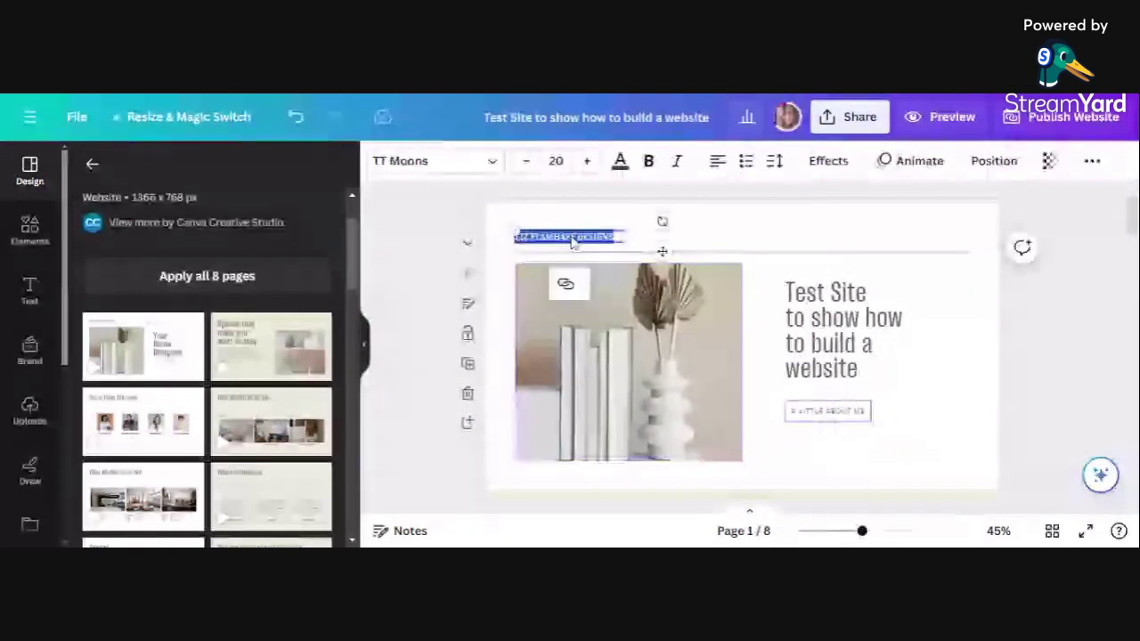
pyautogui.write('WEB')
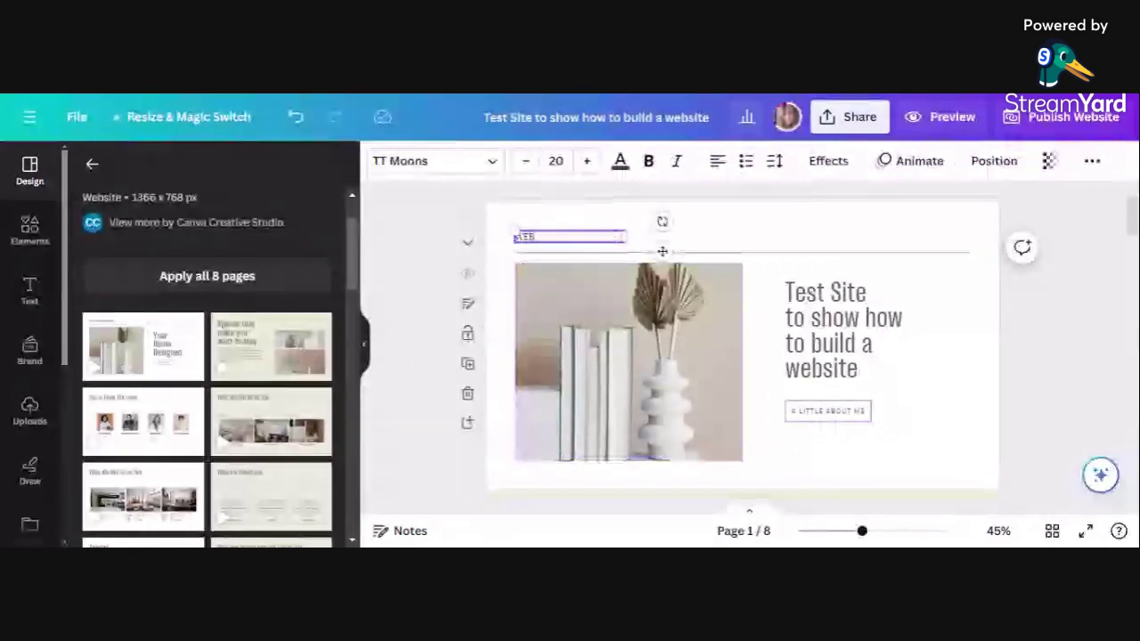
pyautogui.write(' DESIGN')
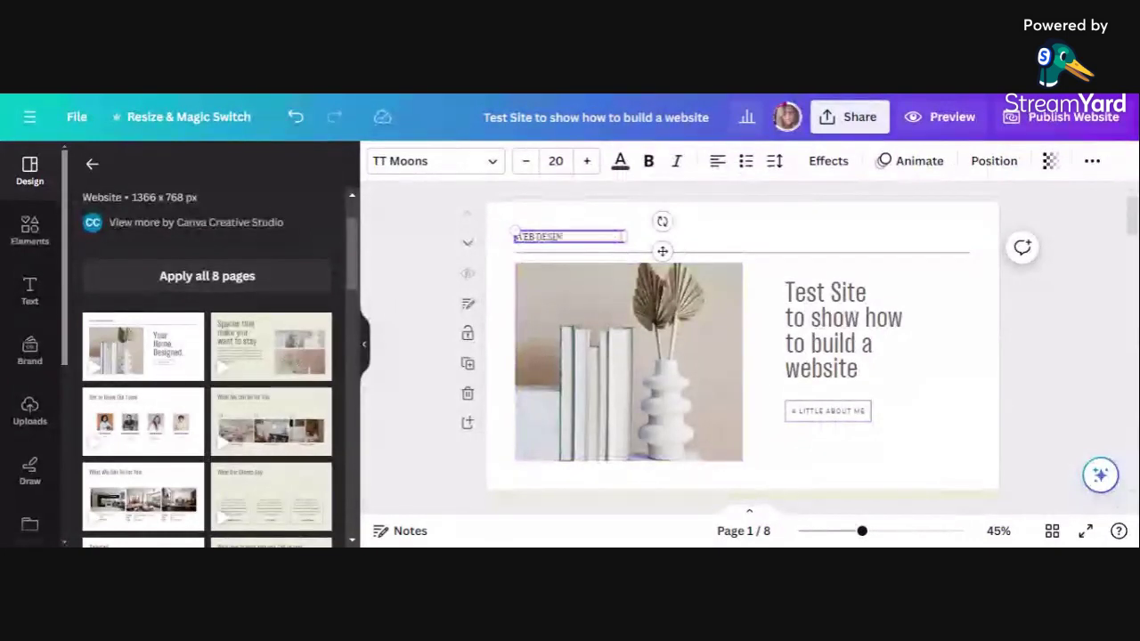
pyautogui.write('S')
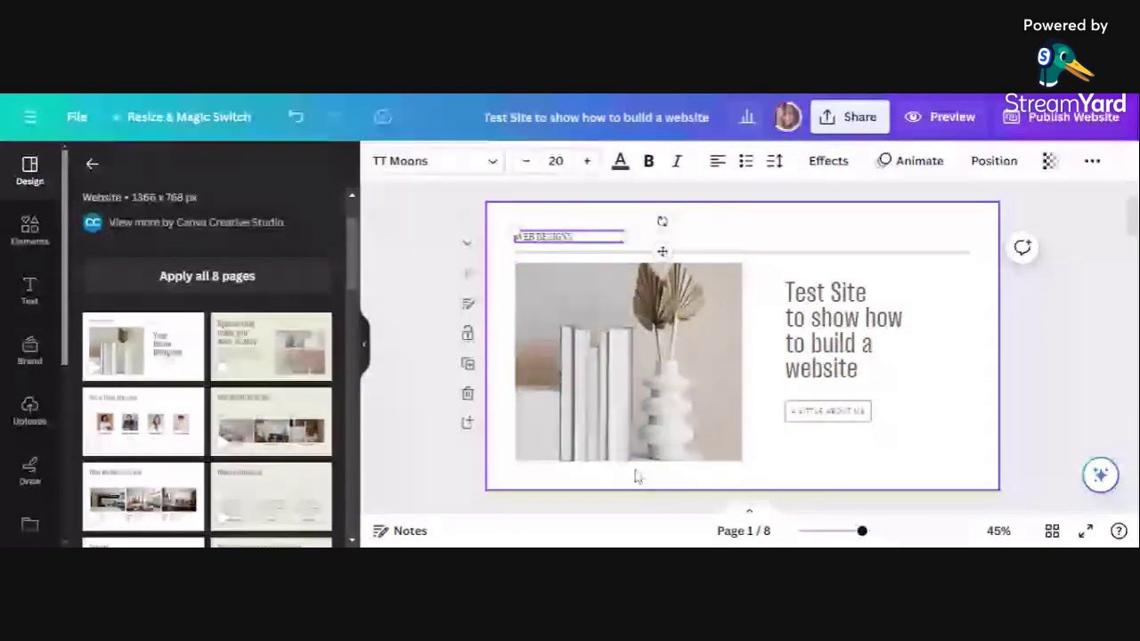
pyautogui.click(398, 385)
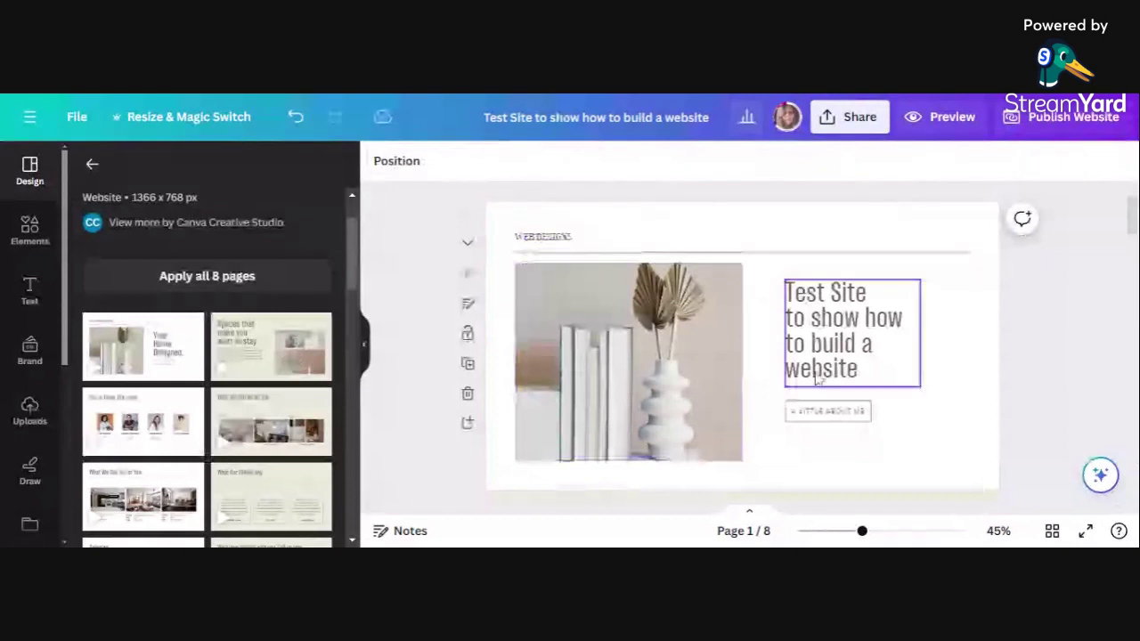
# - Check the link options for the A LITTLE ABOUT ME button, closing them without linking
pyautogui.click(821, 415)
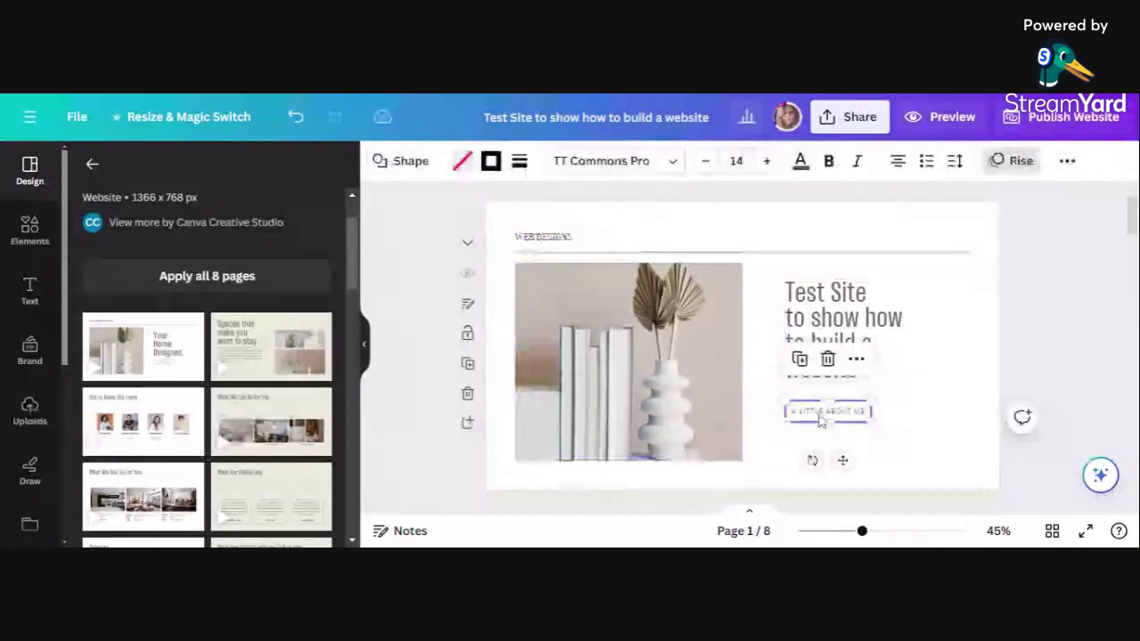
pyautogui.click(821, 415)
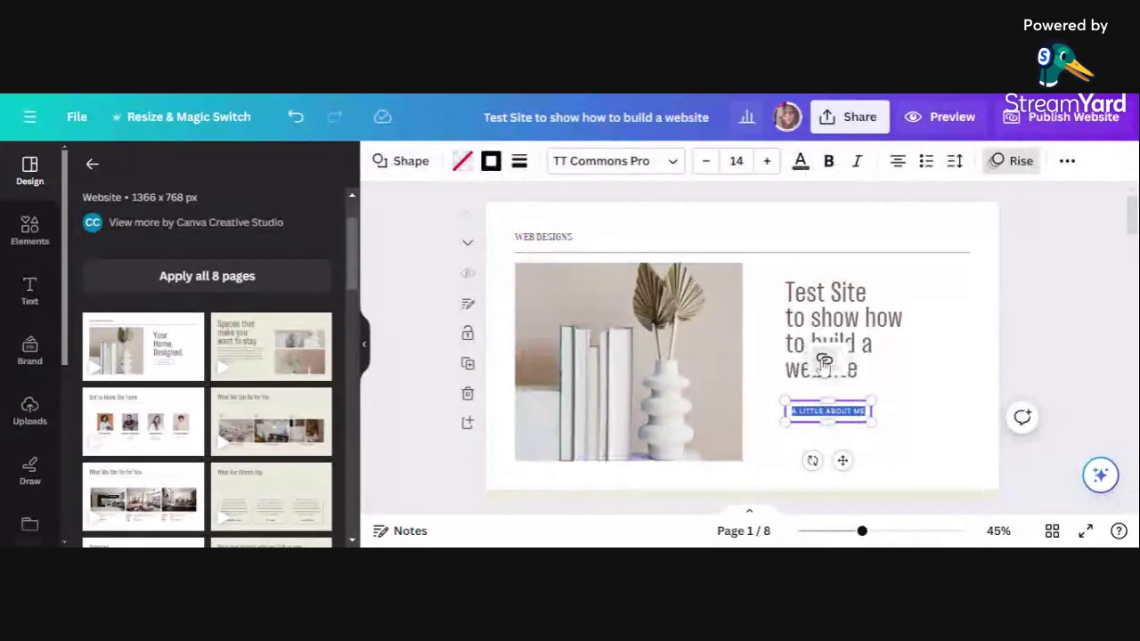
pyautogui.click(824, 361)
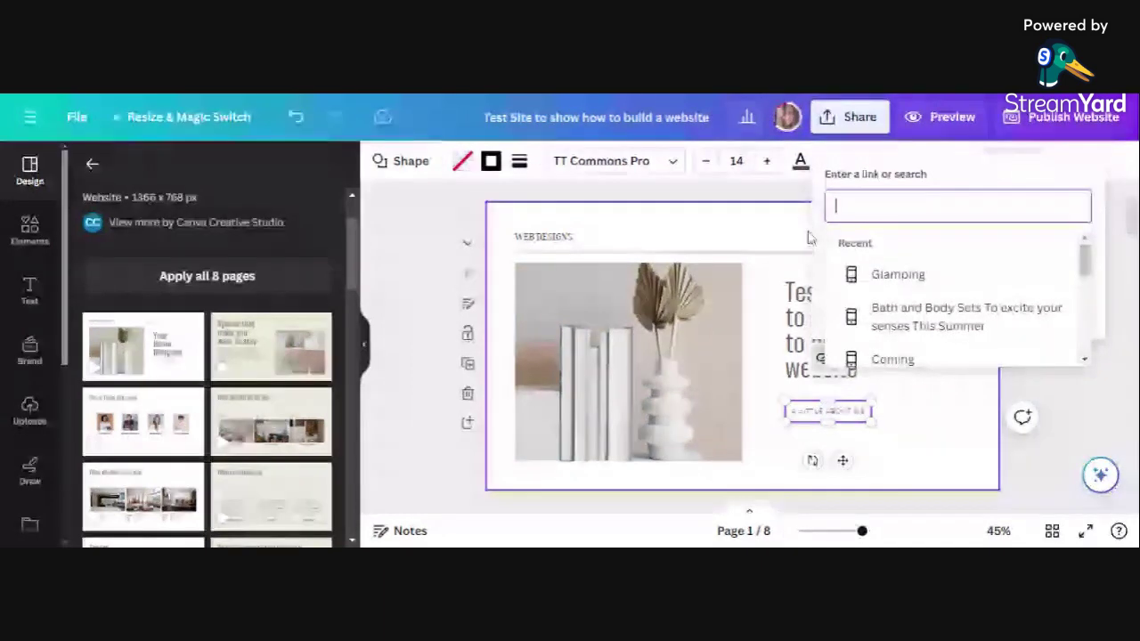
pyautogui.click(837, 241)
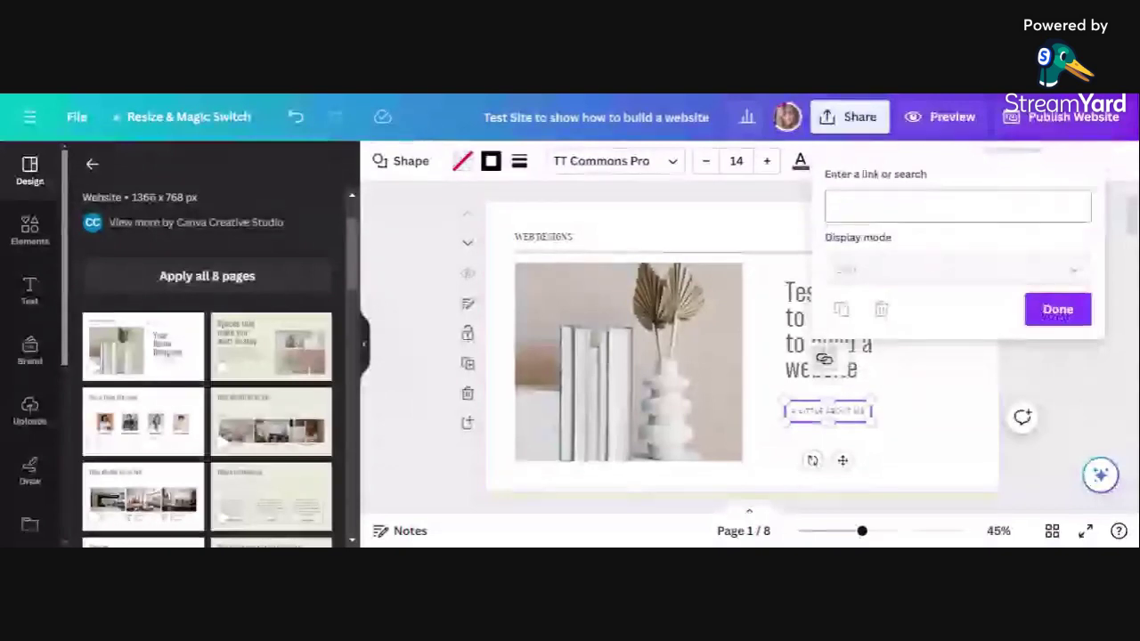
pyautogui.click(1033, 390)
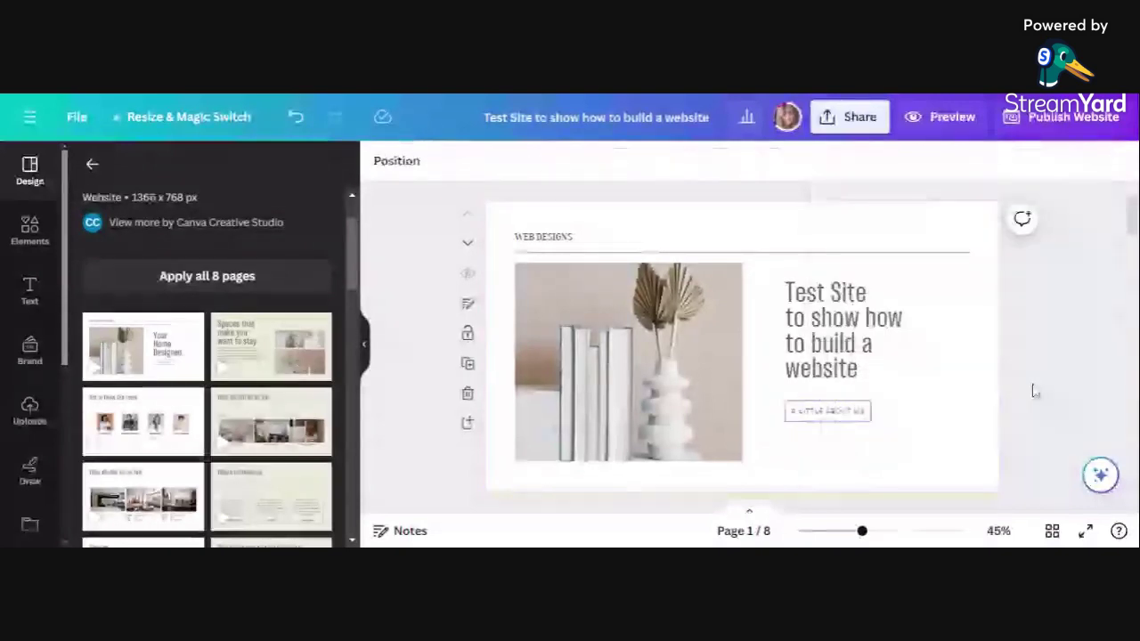
# - Select the word LITTLE and browse recent link suggestions, then close without adding a link
pyautogui.click(830, 411)
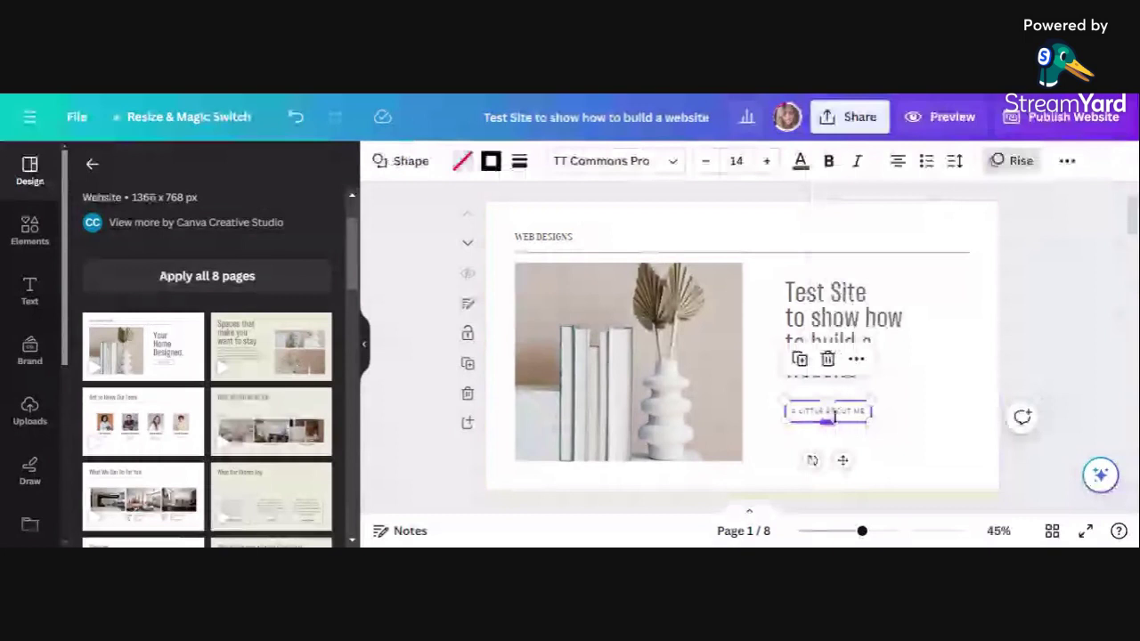
pyautogui.click(827, 401)
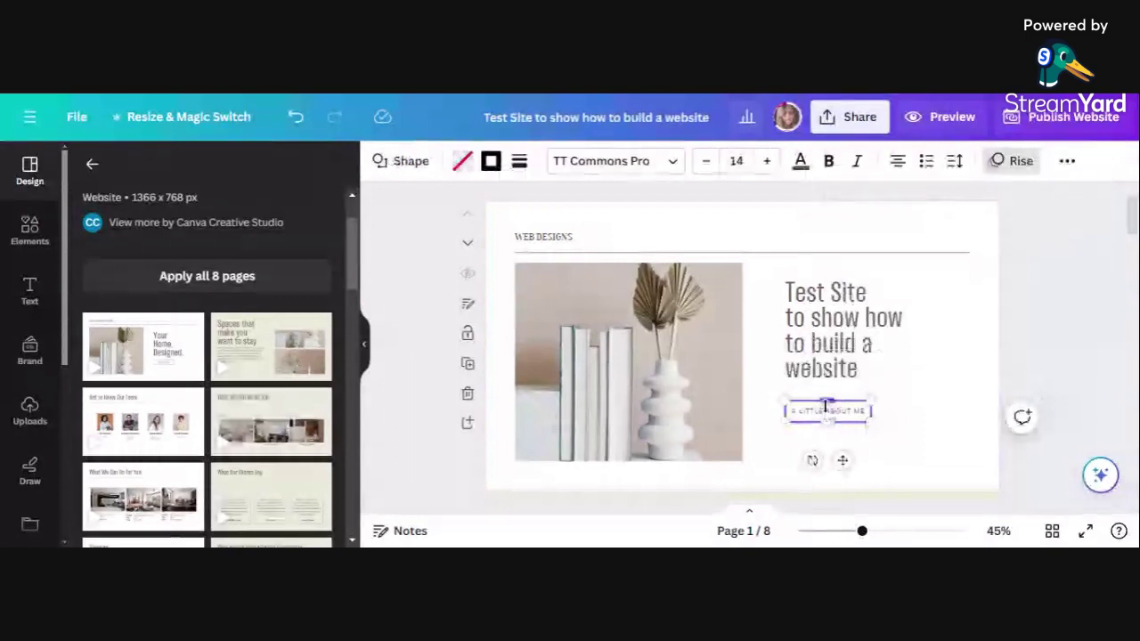
pyautogui.doubleClick(811, 412)
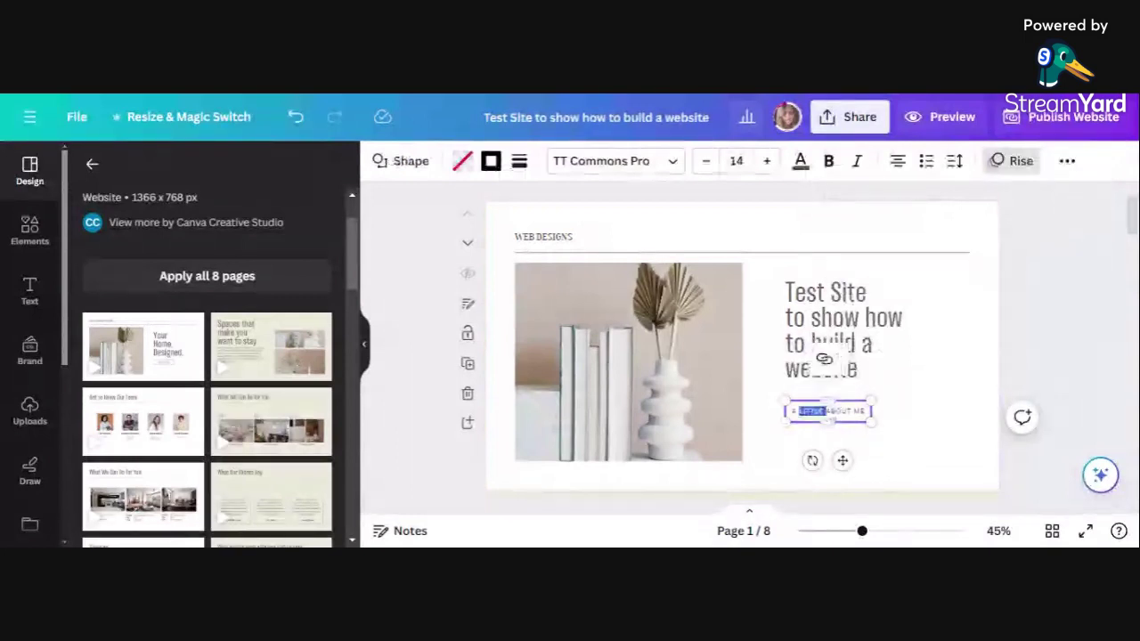
pyautogui.click(823, 359)
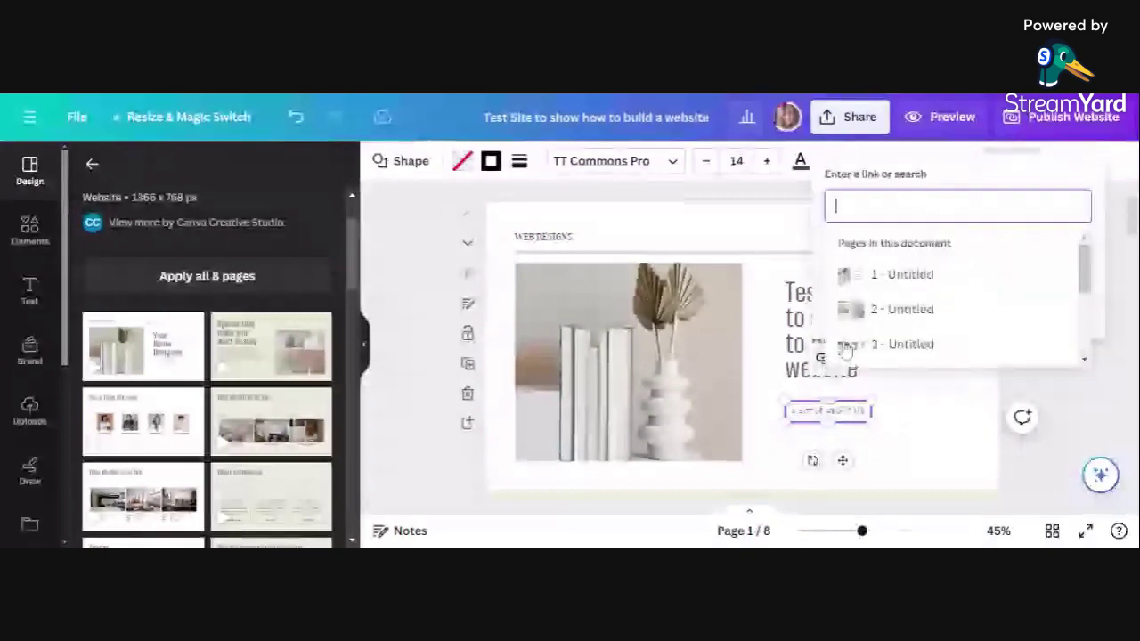
pyautogui.click(882, 310)
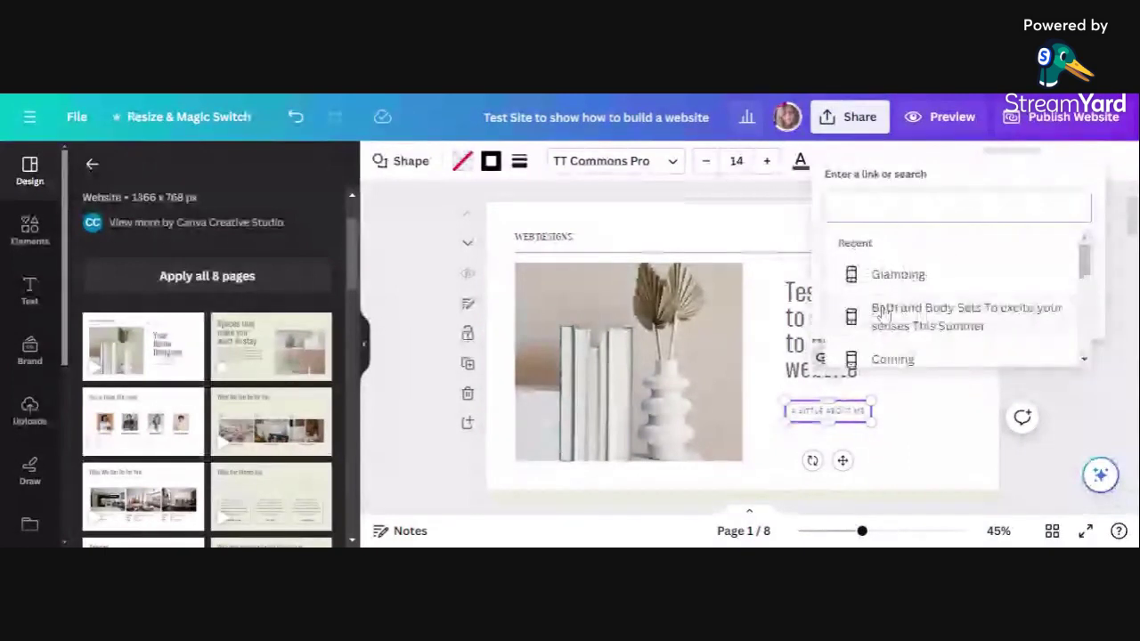
pyautogui.click(829, 207)
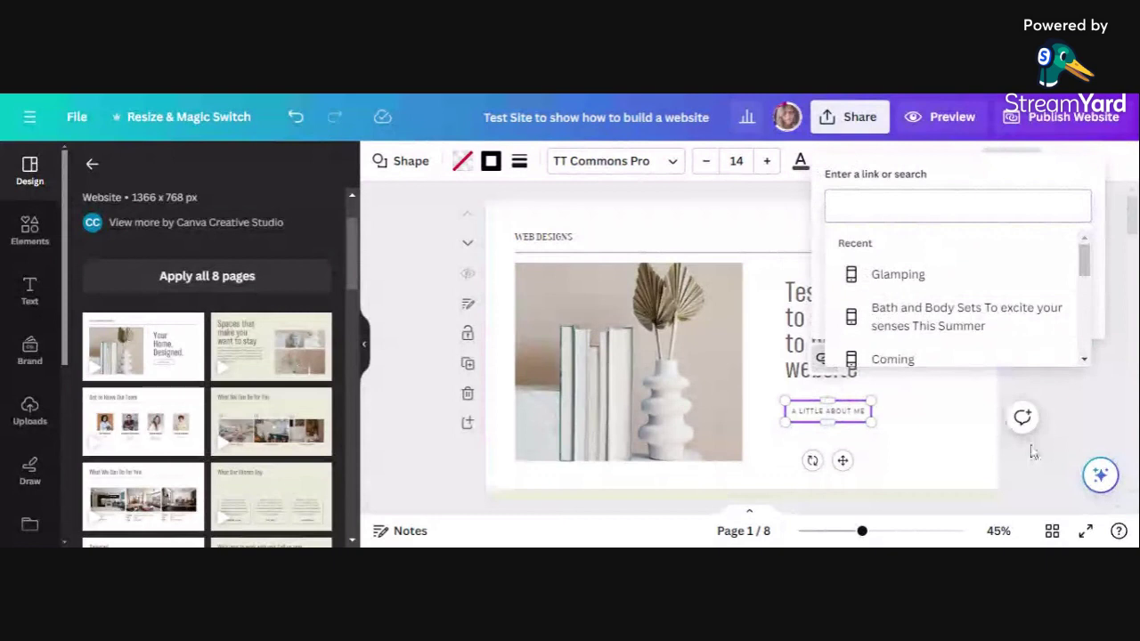
pyautogui.click(853, 437)
pyautogui.scroll(-1, 853, 437)
pyautogui.scroll(-1, 859, 356)
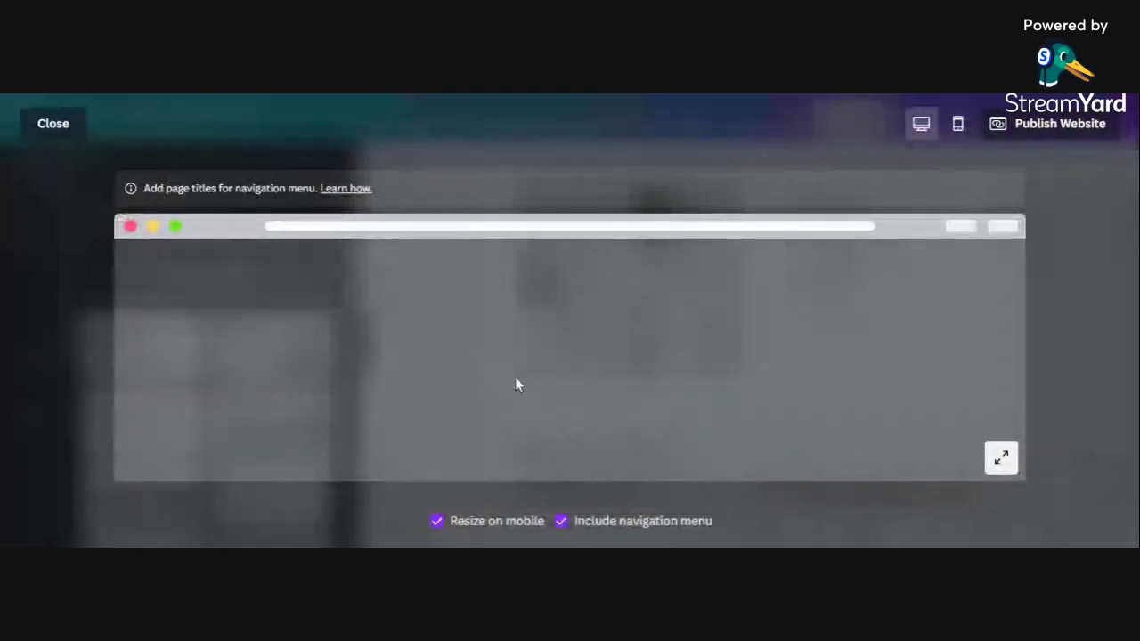
pyautogui.click(72, 136)
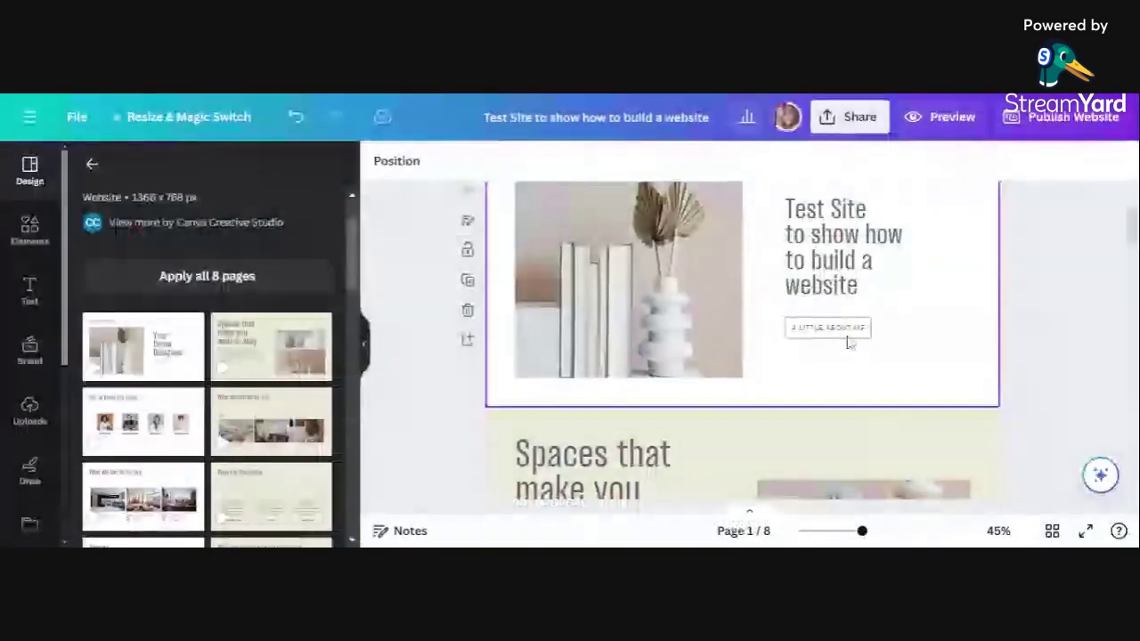
pyautogui.scroll(-3, 819, 392)
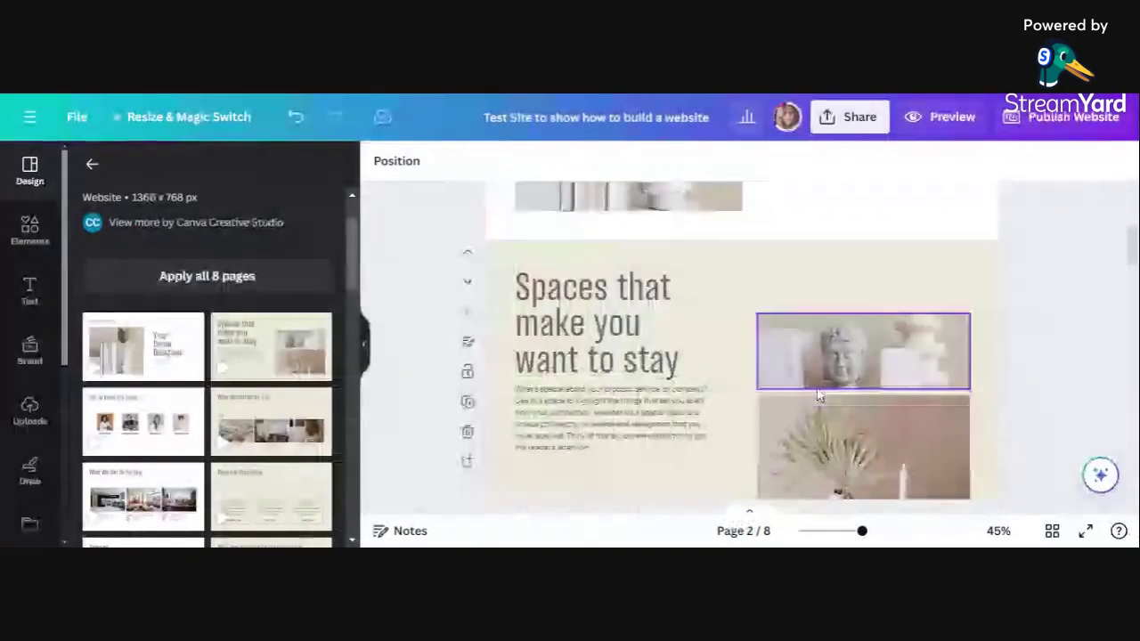
pyautogui.scroll(3, 819, 394)
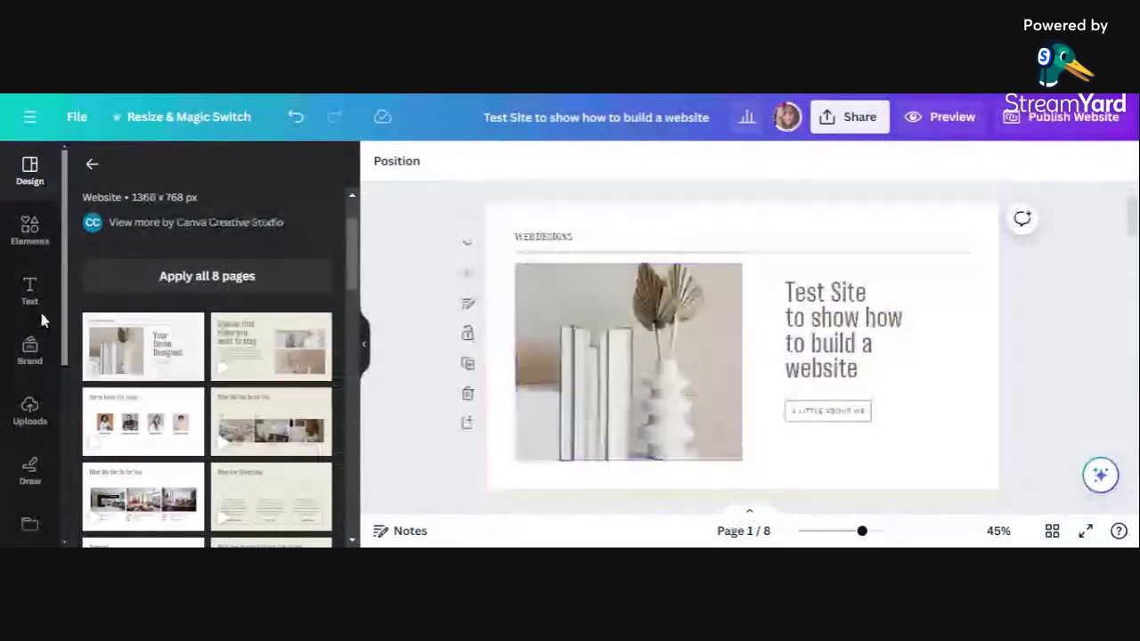
# - Replace the vase hero photo with the uploaded skincare bottle and cream jar image
pyautogui.click(27, 417)
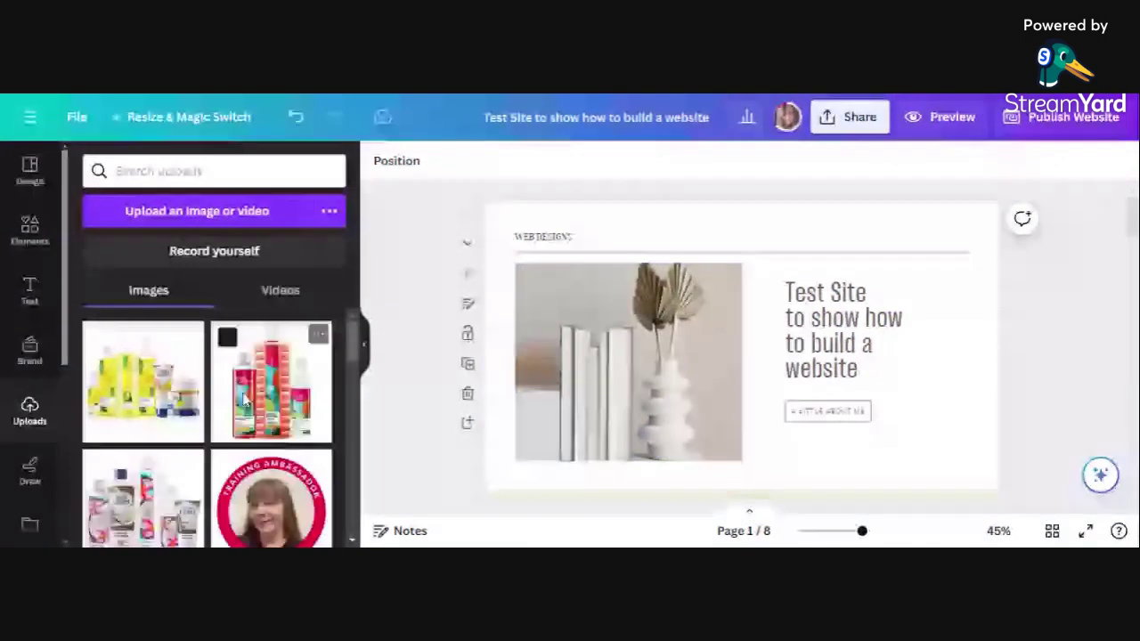
pyautogui.scroll(-2, 248, 409)
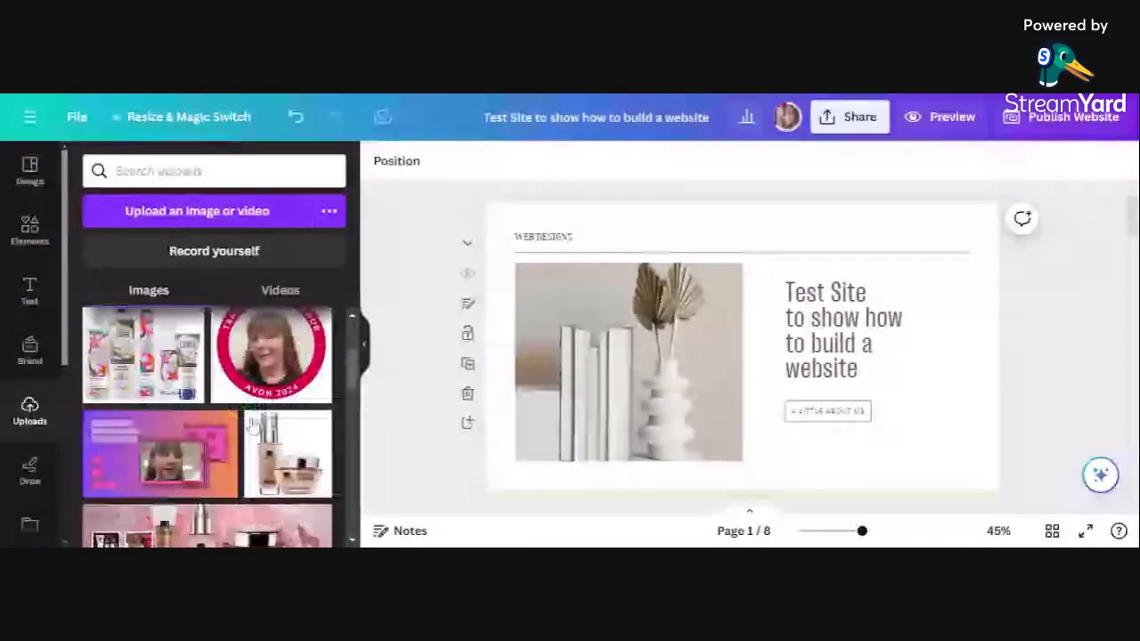
pyautogui.moveTo(305, 440)
pyautogui.moveTo(305, 441); pyautogui.dragTo(611, 359)
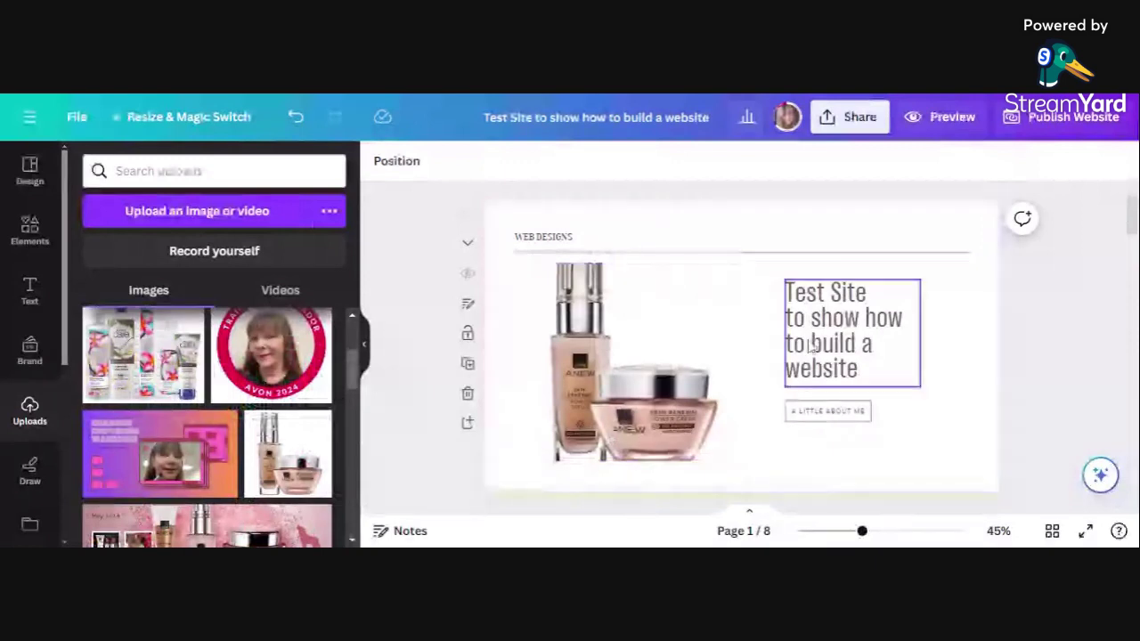
pyautogui.scroll(-1, 819, 450)
pyautogui.scroll(-2, 908, 369)
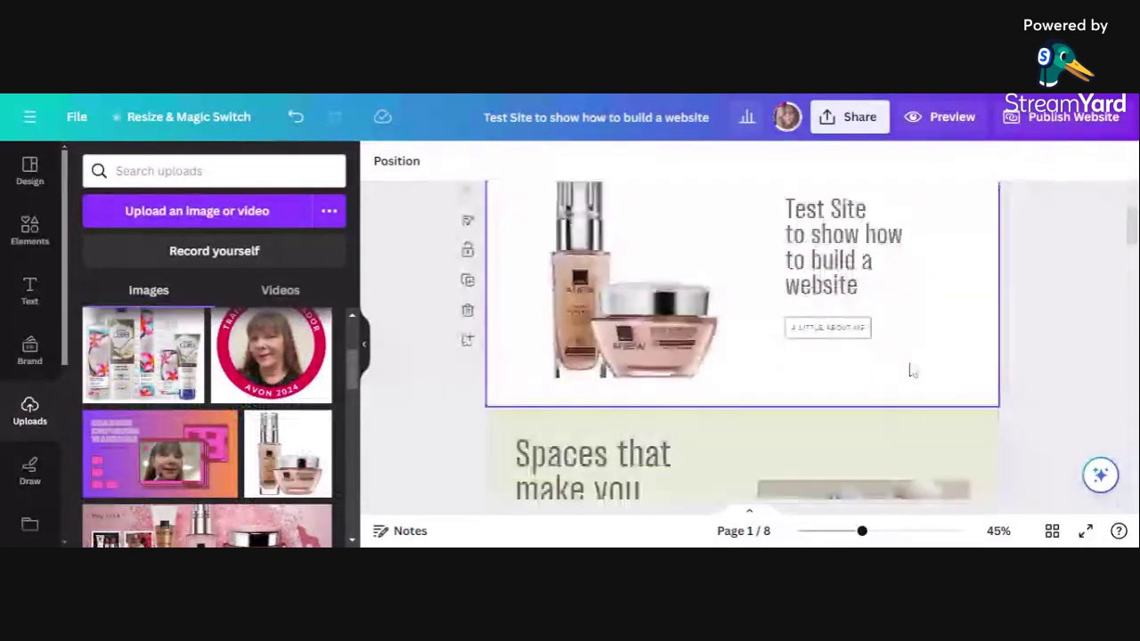
pyautogui.rightClick(937, 366)
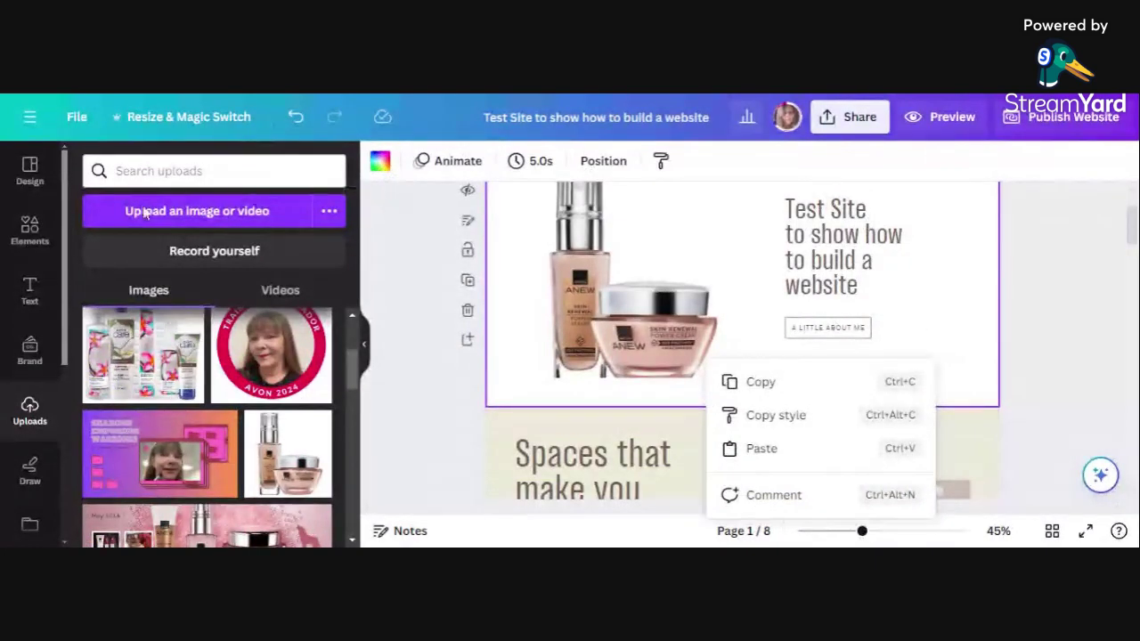
pyautogui.click(40, 242)
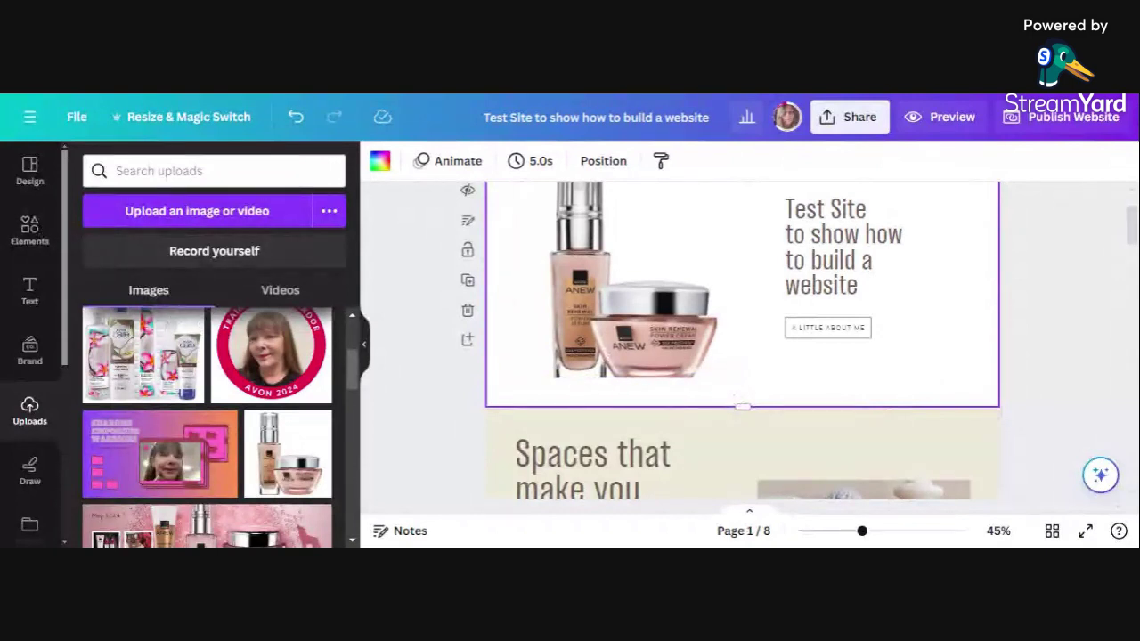
# - Search Elements for 'background beauty' and add the pink sparkling 20.0s video clip
pyautogui.click(25, 229)
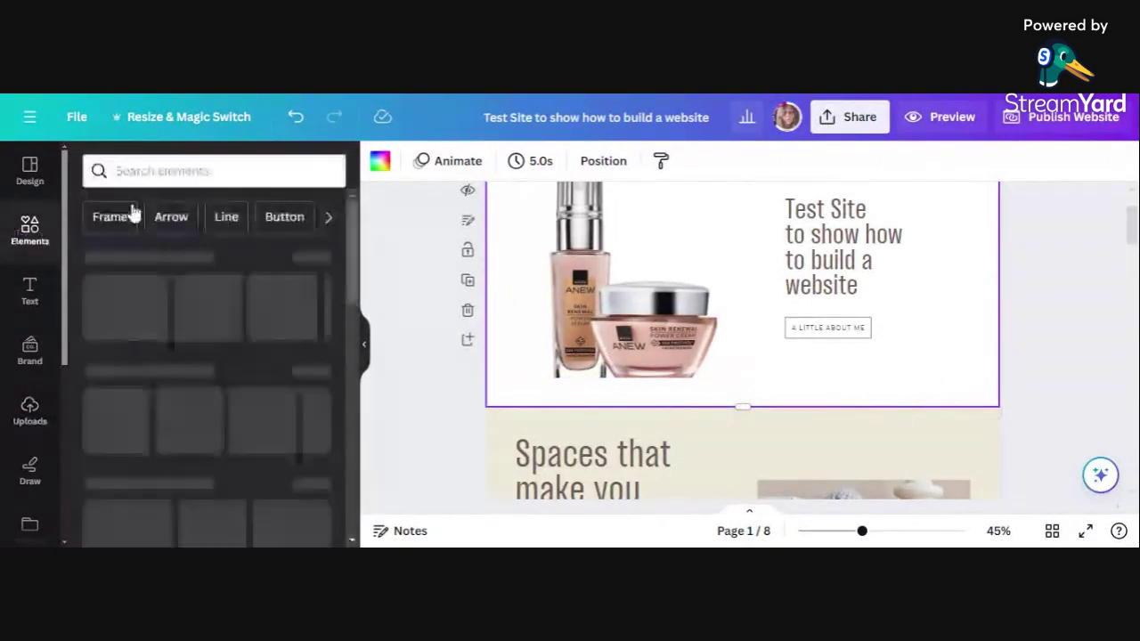
pyautogui.click(168, 170)
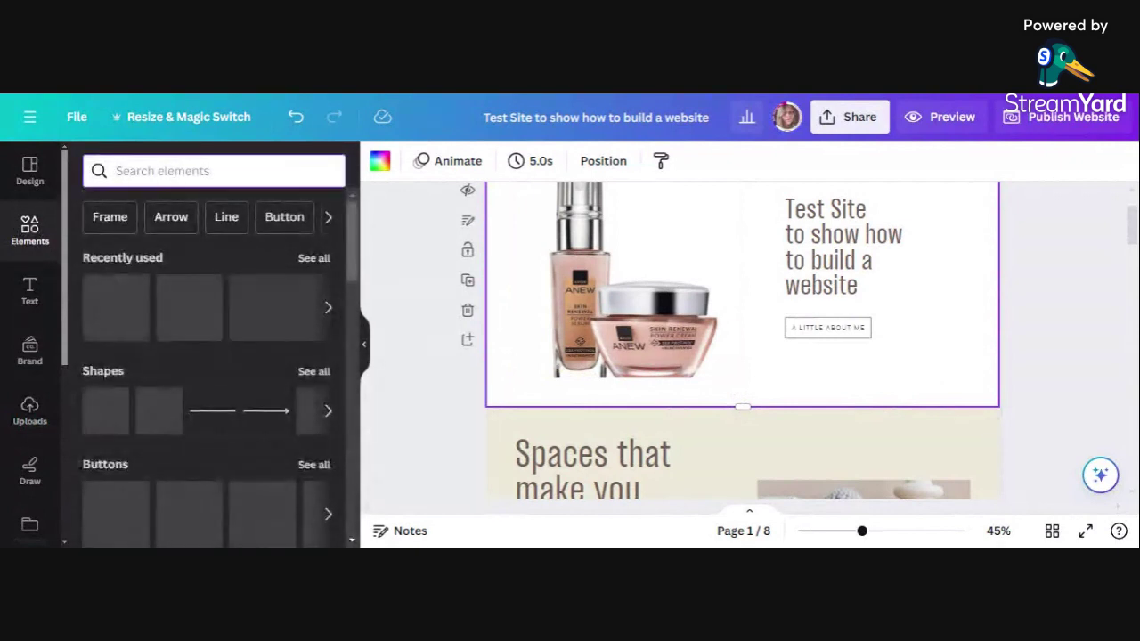
pyautogui.write('back')
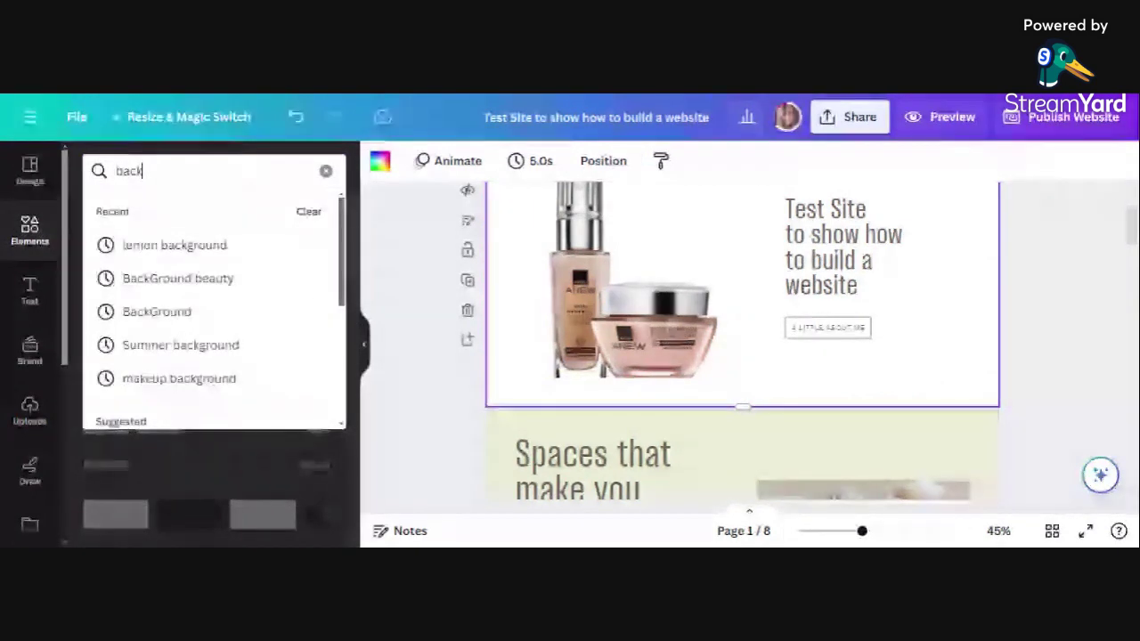
pyautogui.write('ground')
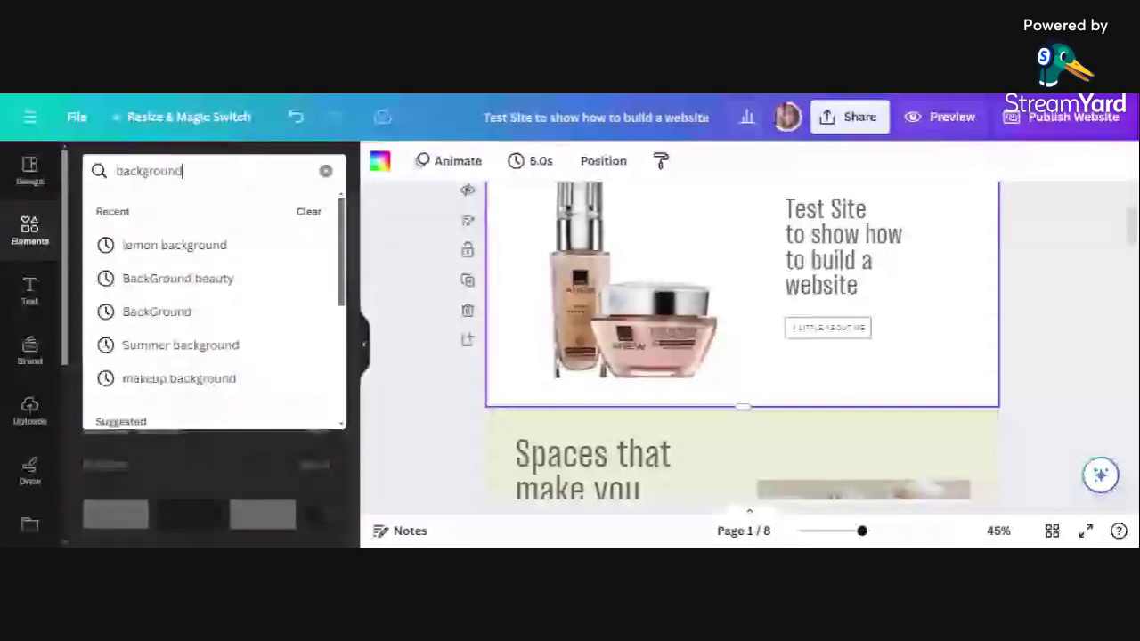
pyautogui.write(' beauty')
pyautogui.press('Return')
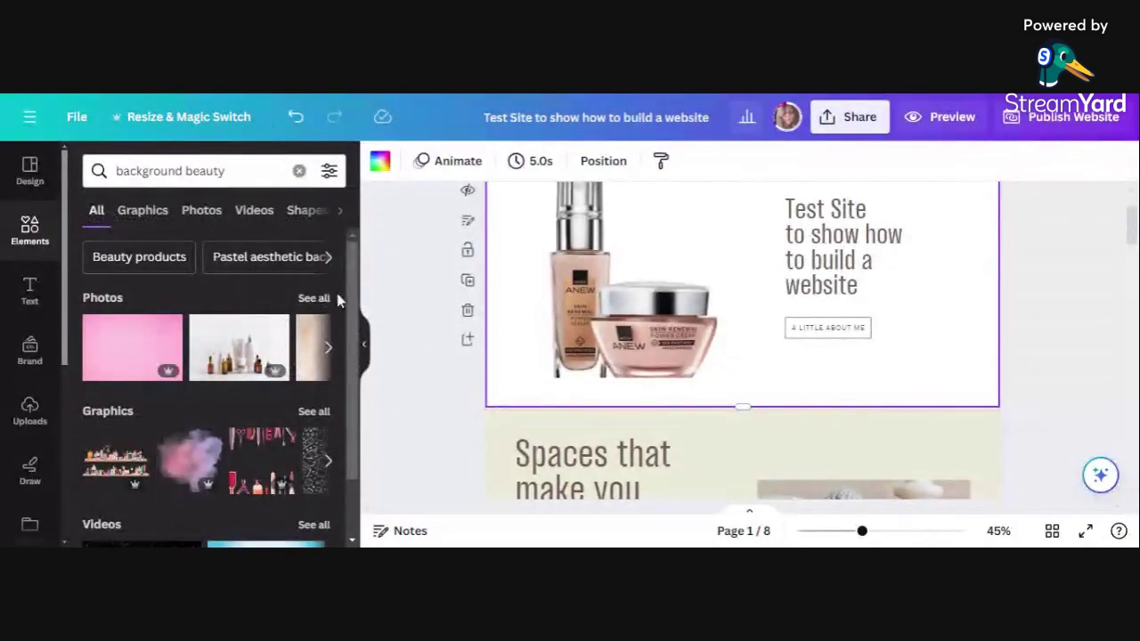
pyautogui.scroll(-2, 272, 392)
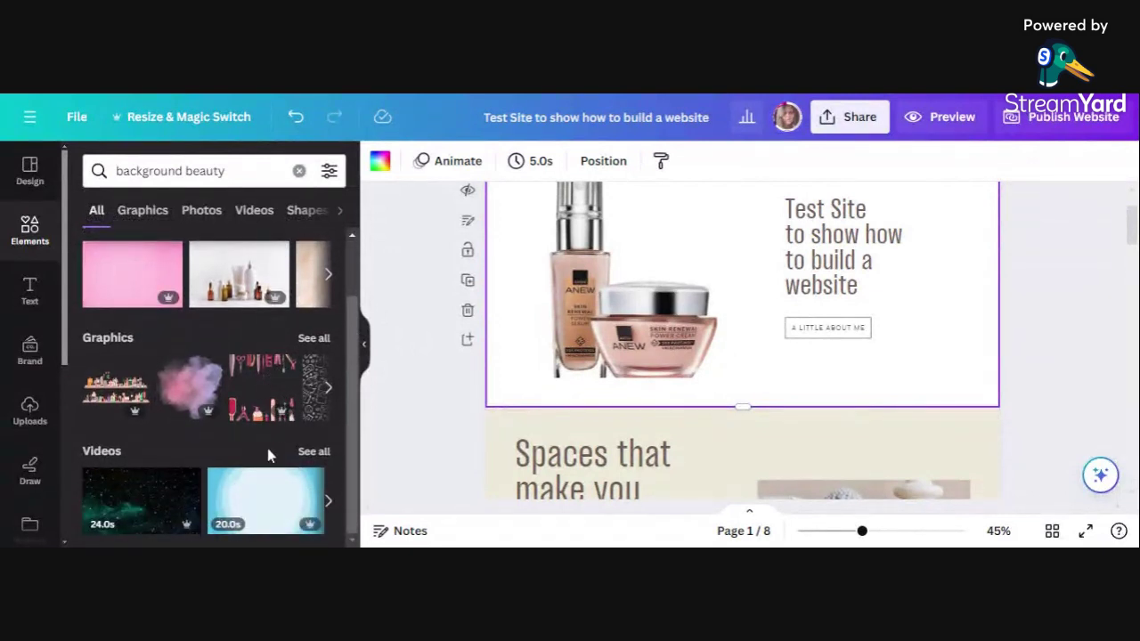
pyautogui.click(313, 454)
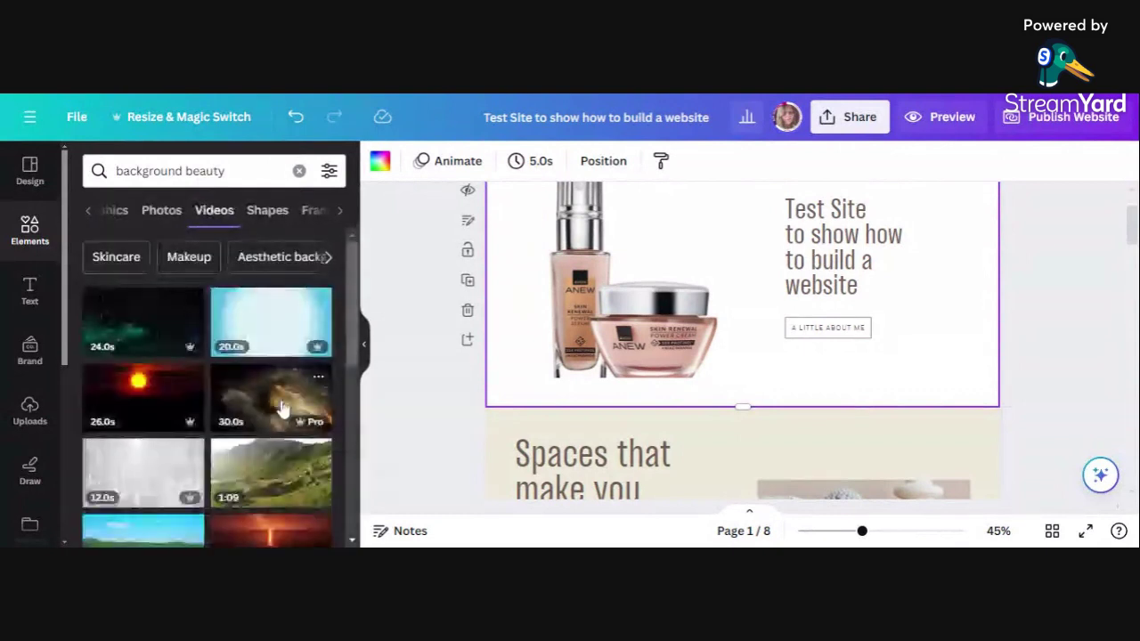
pyautogui.scroll(-2, 281, 407)
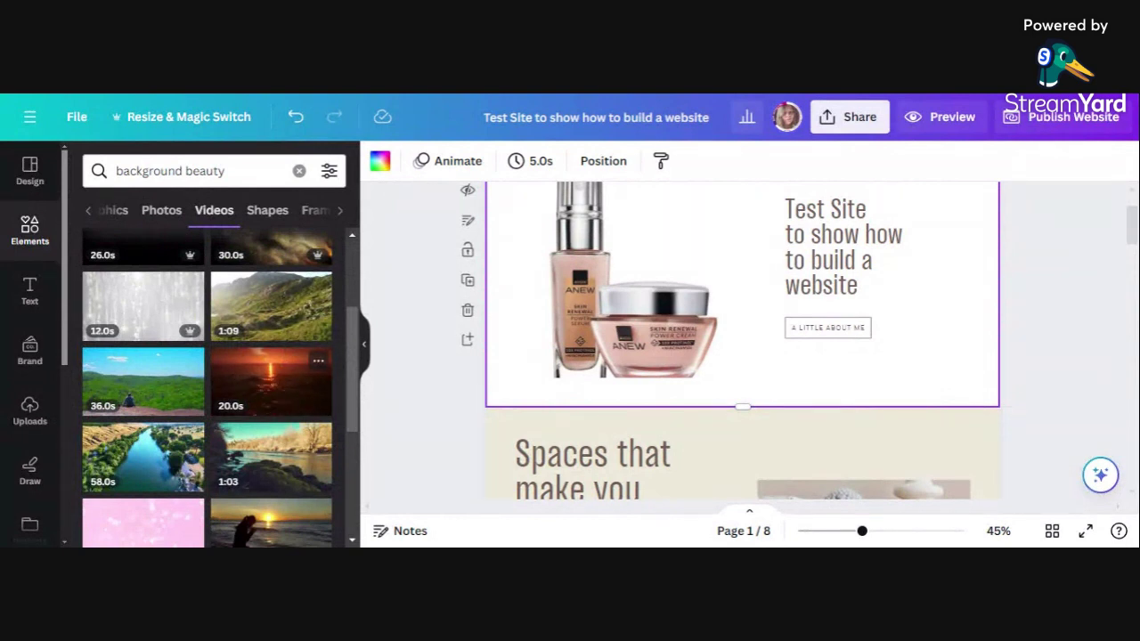
pyautogui.scroll(-1, 279, 402)
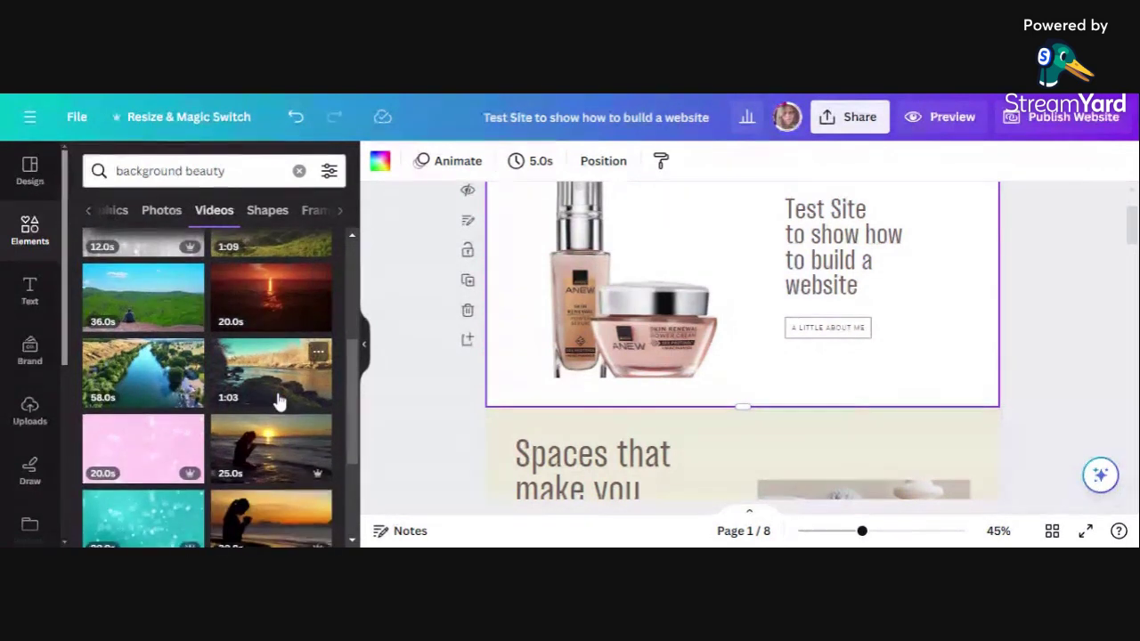
pyautogui.scroll(-2, 279, 401)
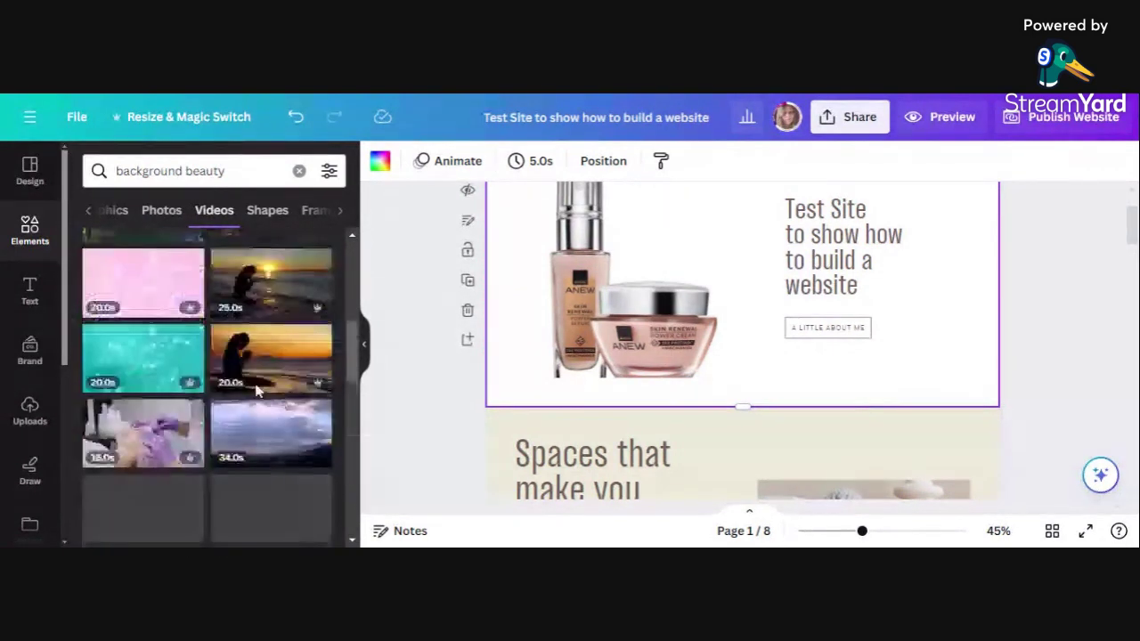
pyautogui.click(130, 284)
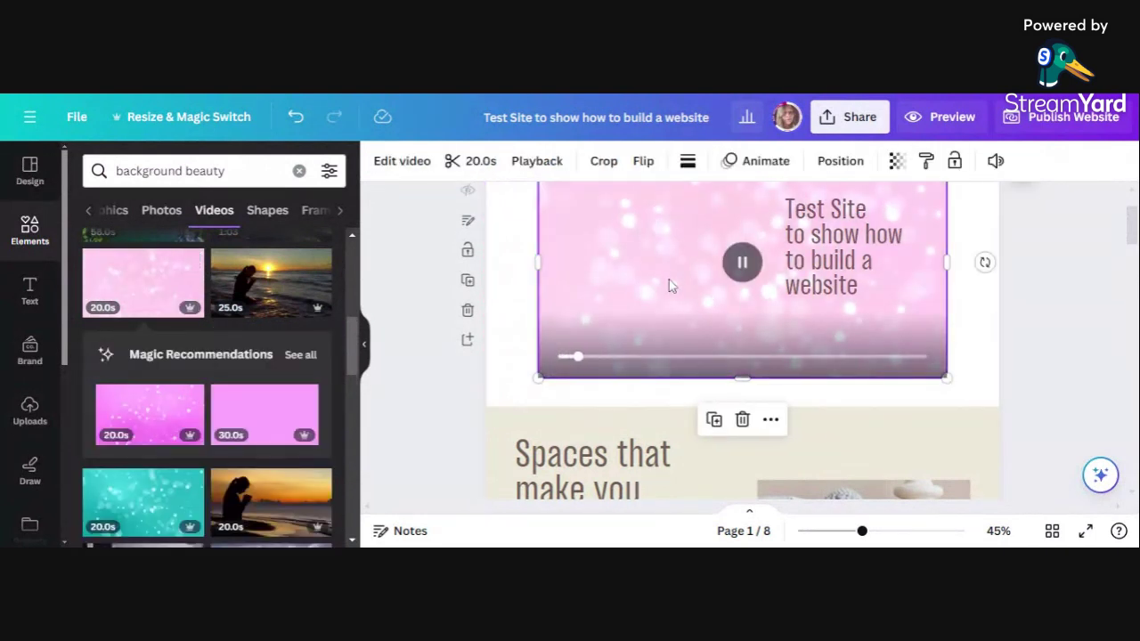
# - Make the pink sparkle video the first page's background behind the skincare photo and title
pyautogui.scroll(1, 671, 287)
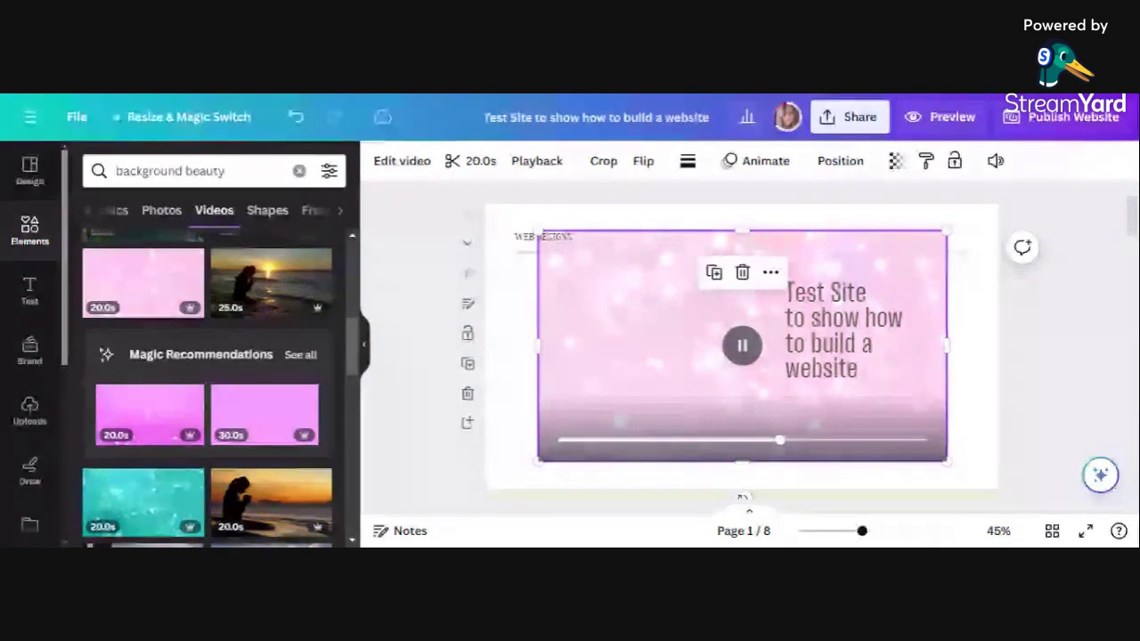
pyautogui.rightClick(599, 306)
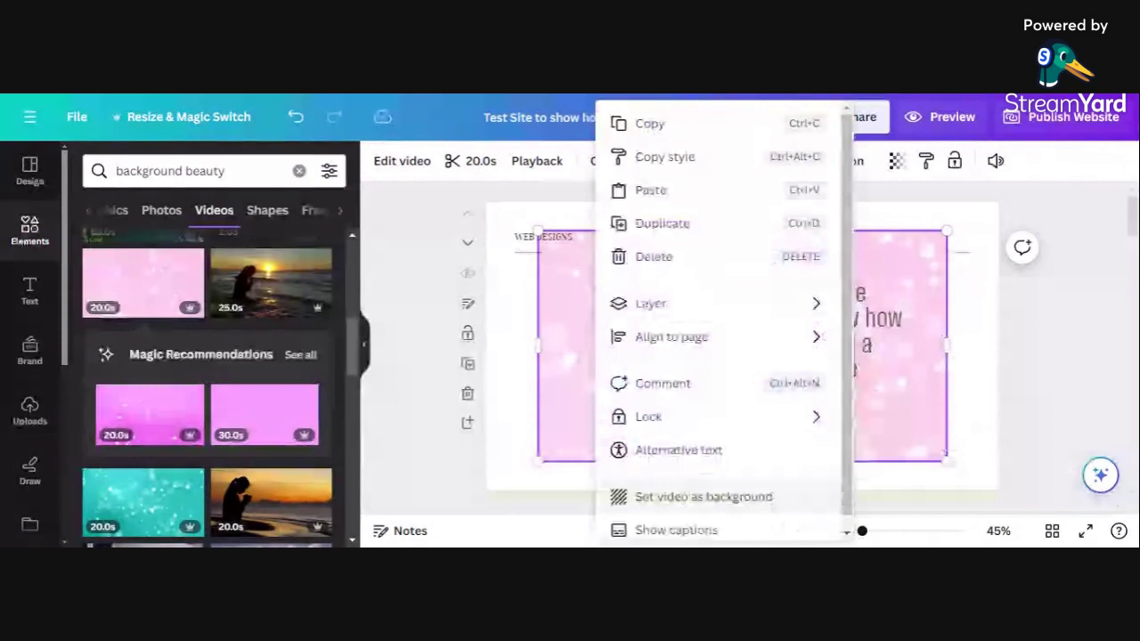
pyautogui.click(677, 496)
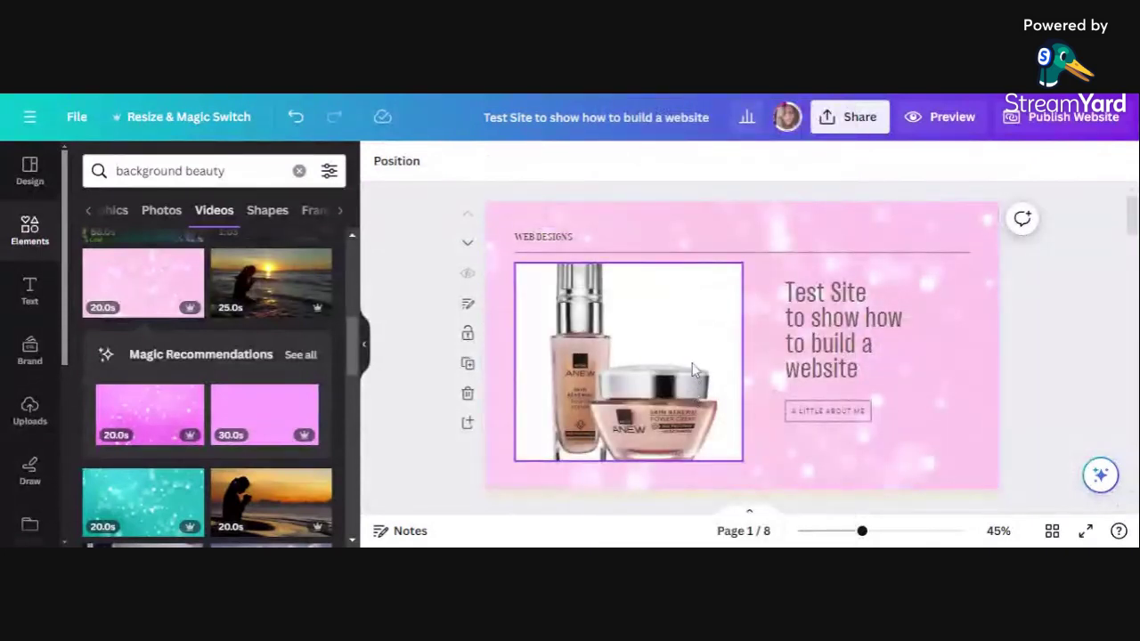
pyautogui.click(671, 334)
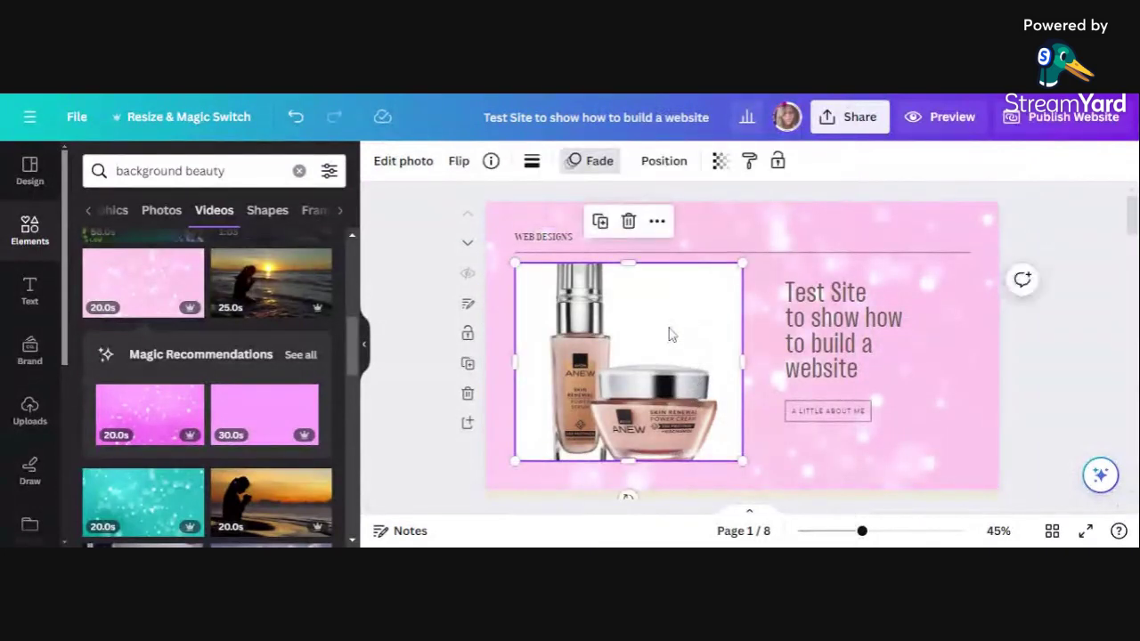
# - Remove the skincare product photo's white background with BG Remover, then scroll down to page 2
pyautogui.click(403, 168)
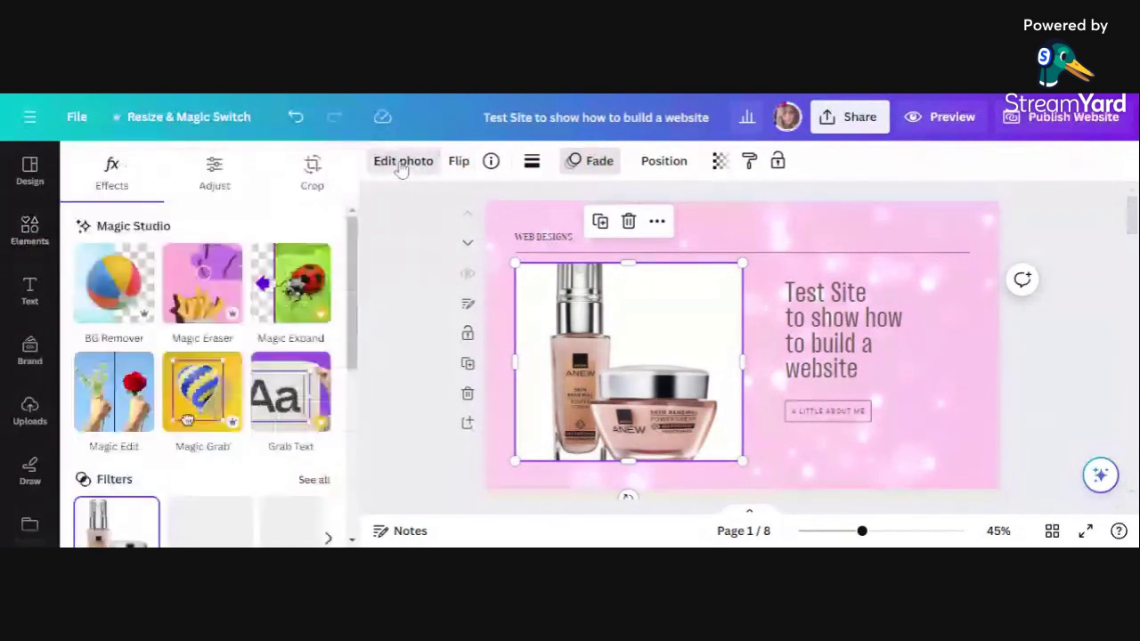
pyautogui.click(132, 285)
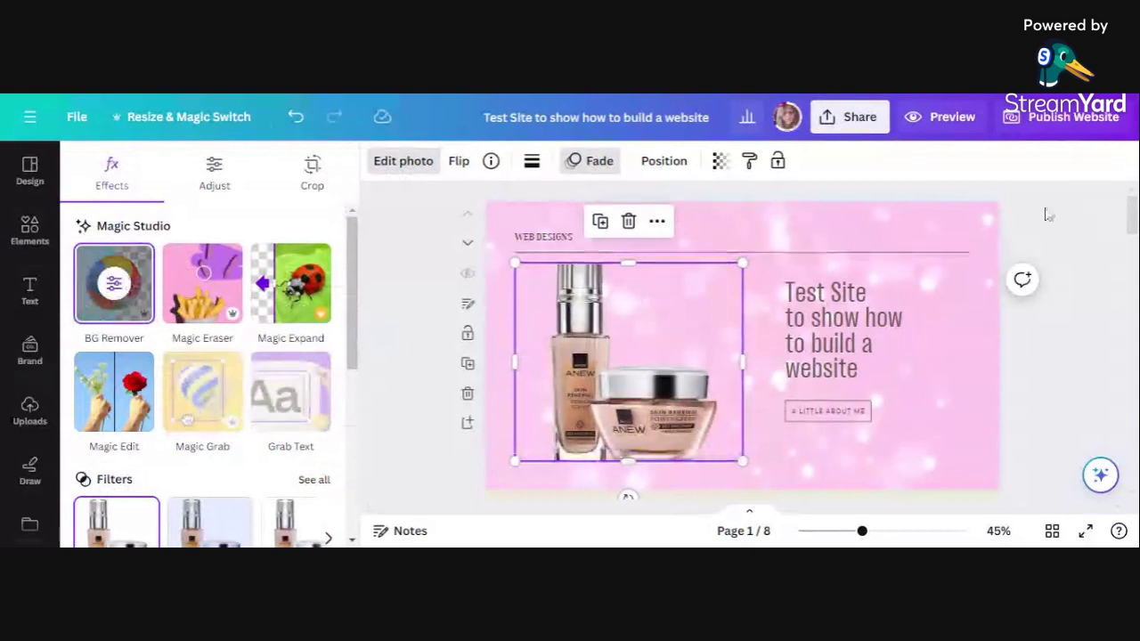
pyautogui.click(1047, 215)
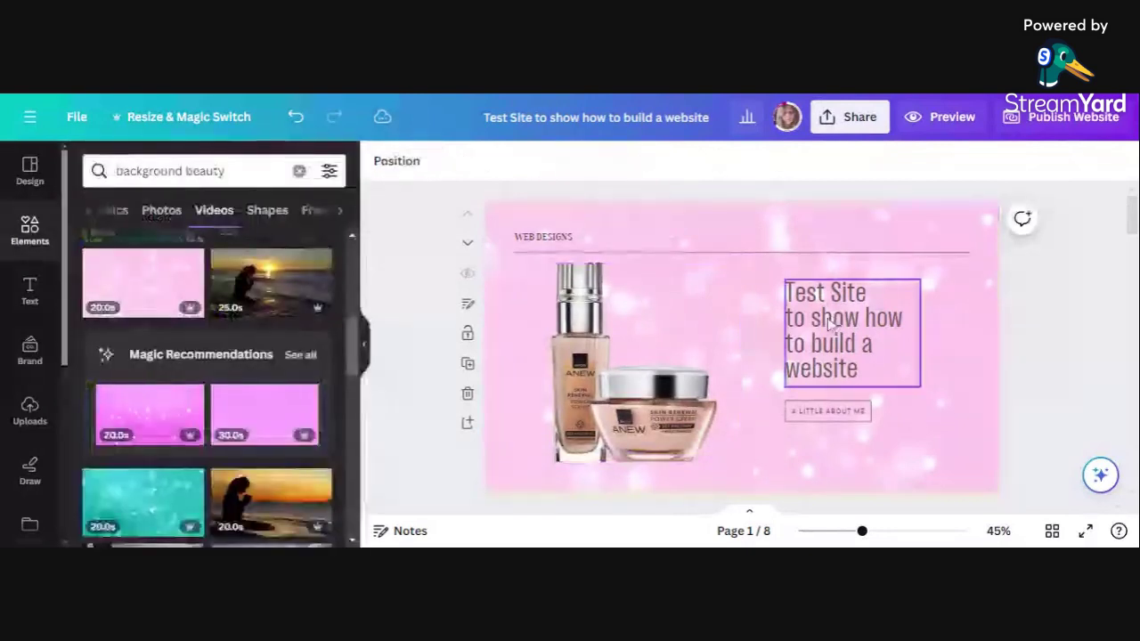
pyautogui.scroll(-1, 676, 400)
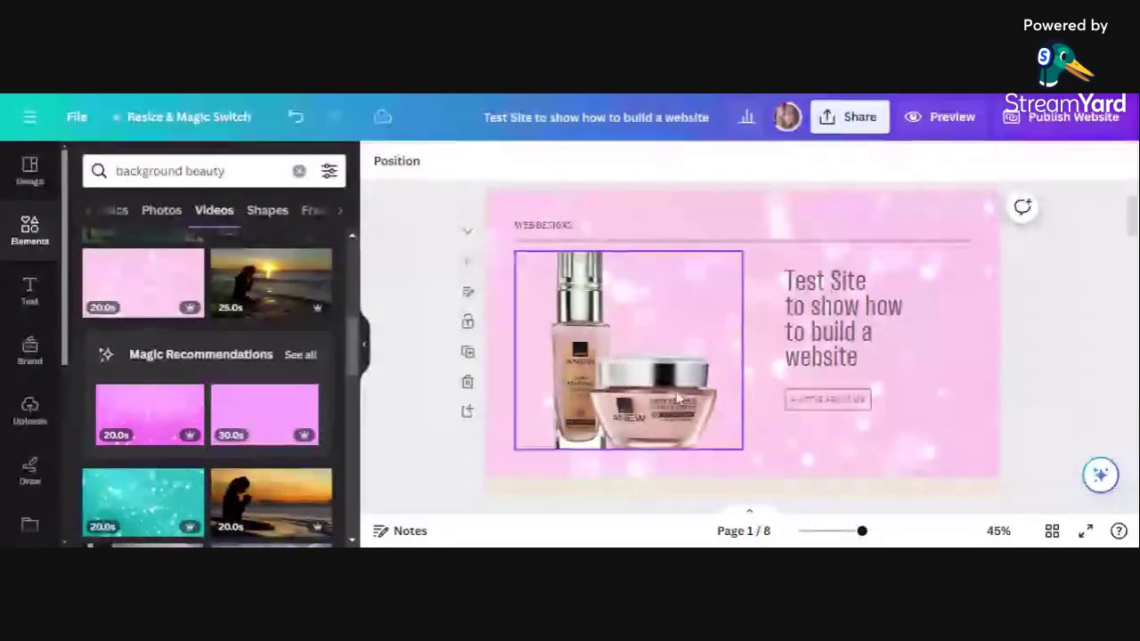
pyautogui.scroll(-2, 677, 400)
pyautogui.scroll(-2, 676, 398)
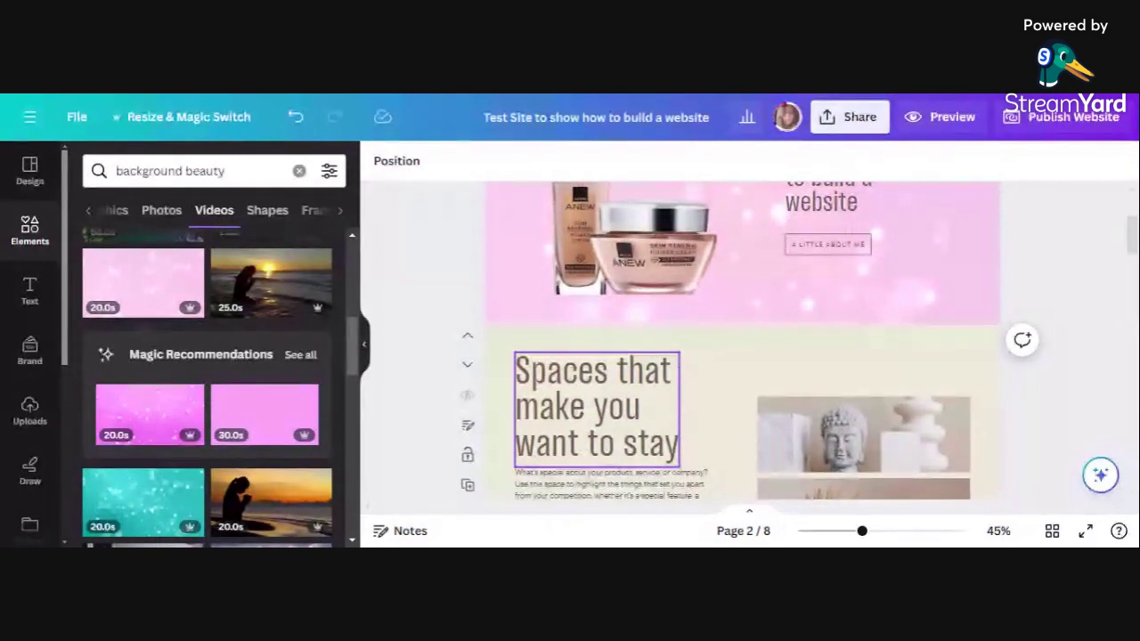
# - Retype the page 2 heading as 'A little about me and my Journey'
pyautogui.press('Escape')
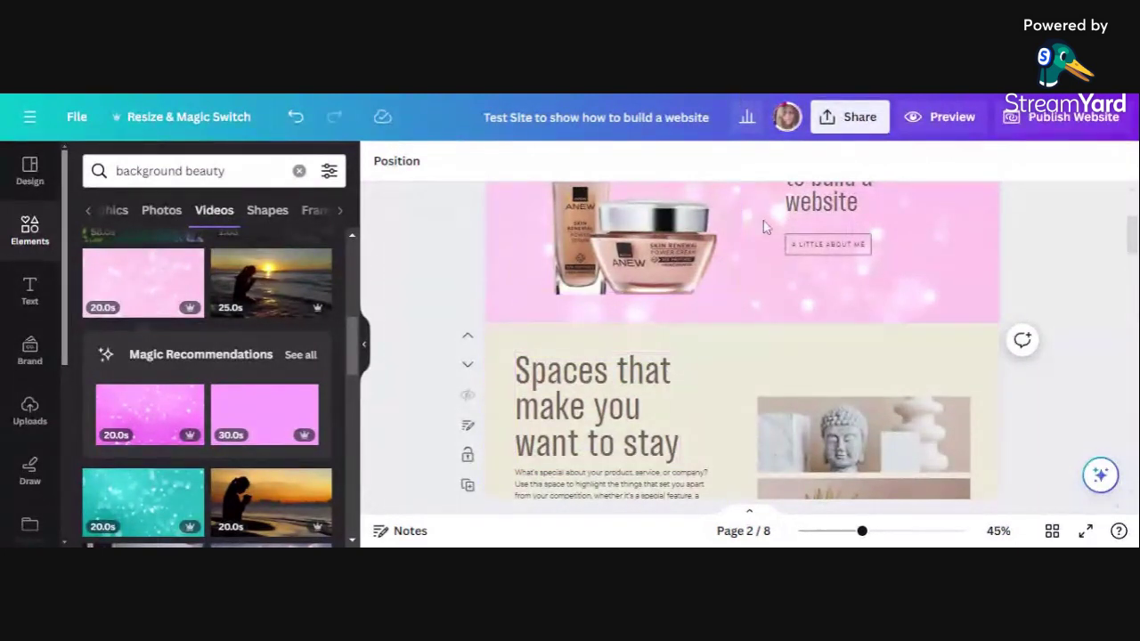
pyautogui.scroll(-3, 677, 328)
pyautogui.scroll(1, 587, 332)
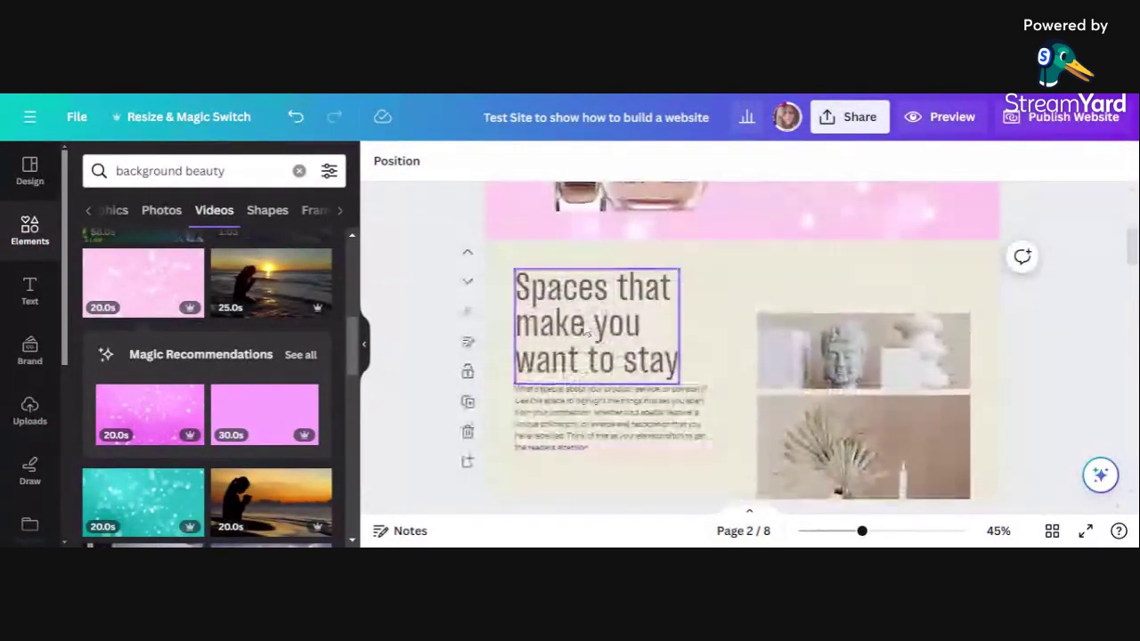
pyautogui.click(587, 331)
pyautogui.click(587, 331)
pyautogui.write('A')
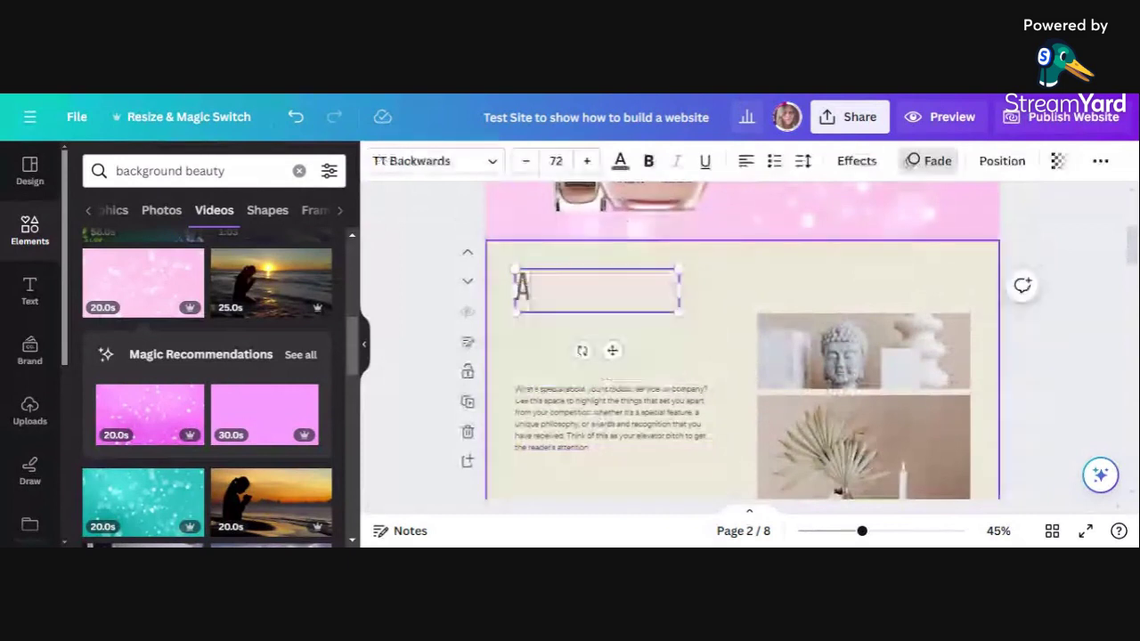
pyautogui.write(' little about m')
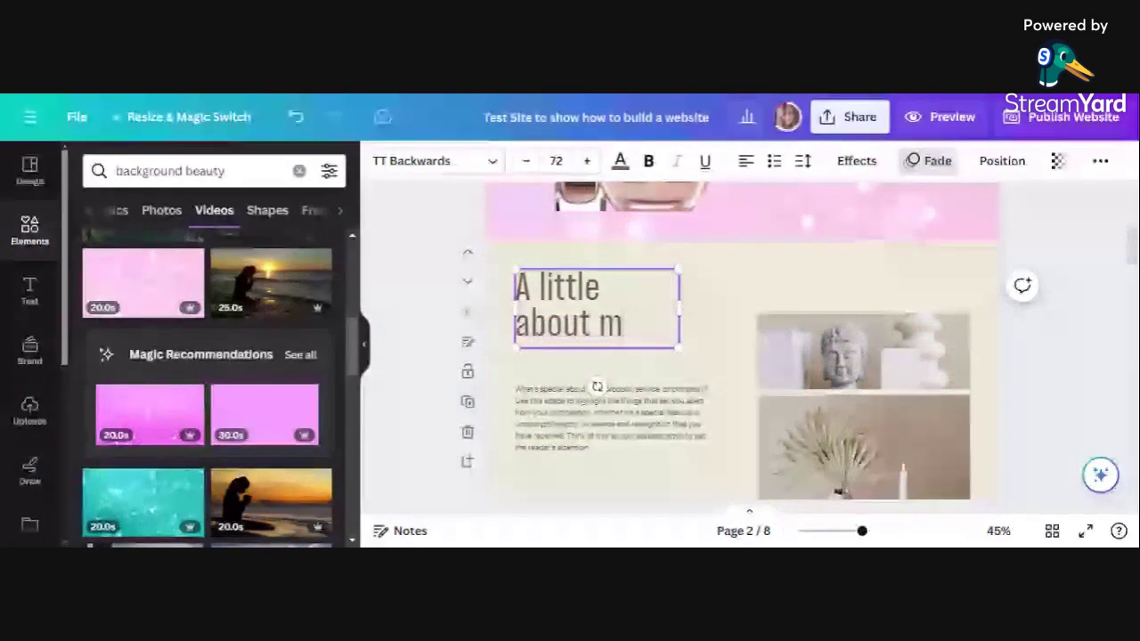
pyautogui.write('e')
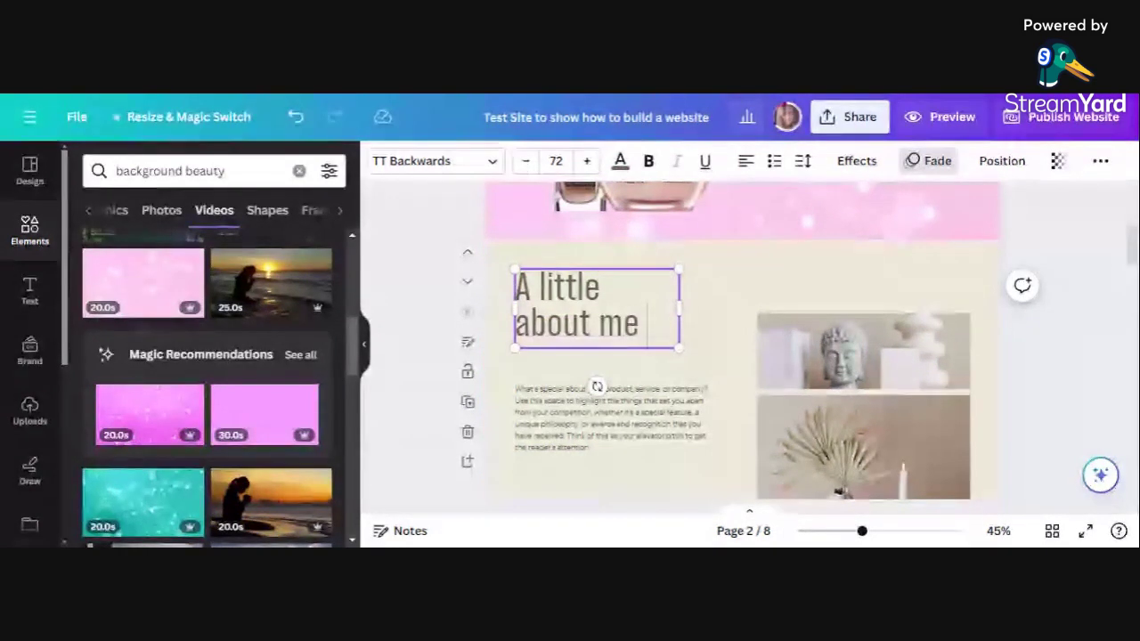
pyautogui.write(' and my business')
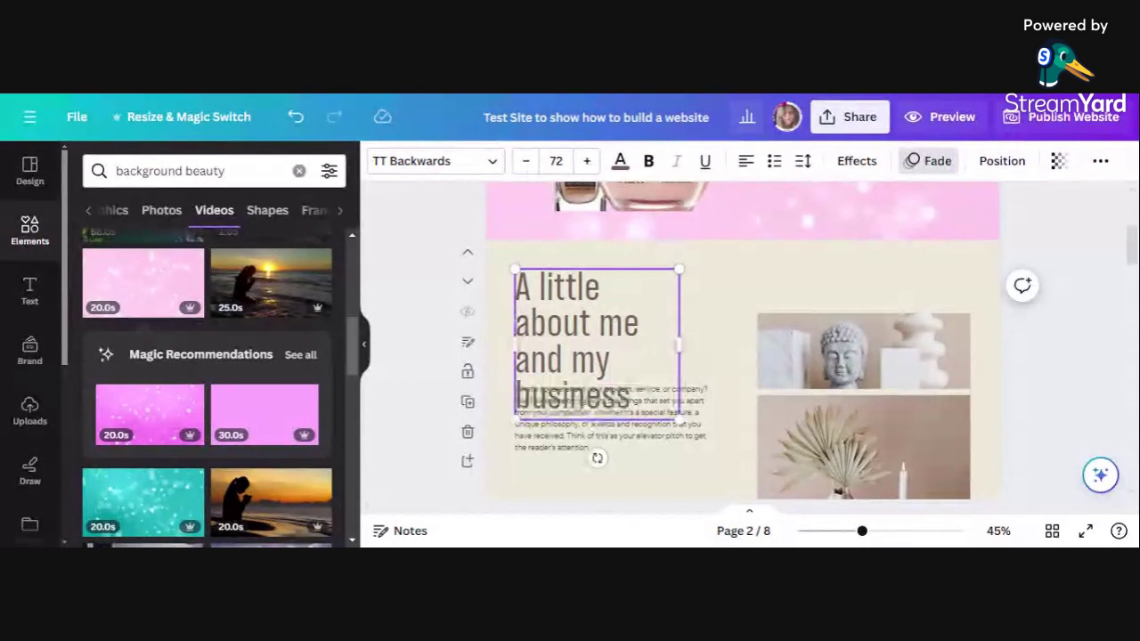
pyautogui.press('BackSpace')
pyautogui.press('BackSpace')
pyautogui.press('BackSpace')
pyautogui.press('BackSpace')
pyautogui.press('BackSpace')
pyautogui.press('BackSpace')
pyautogui.press('BackSpace')
pyautogui.press('BackSpace')
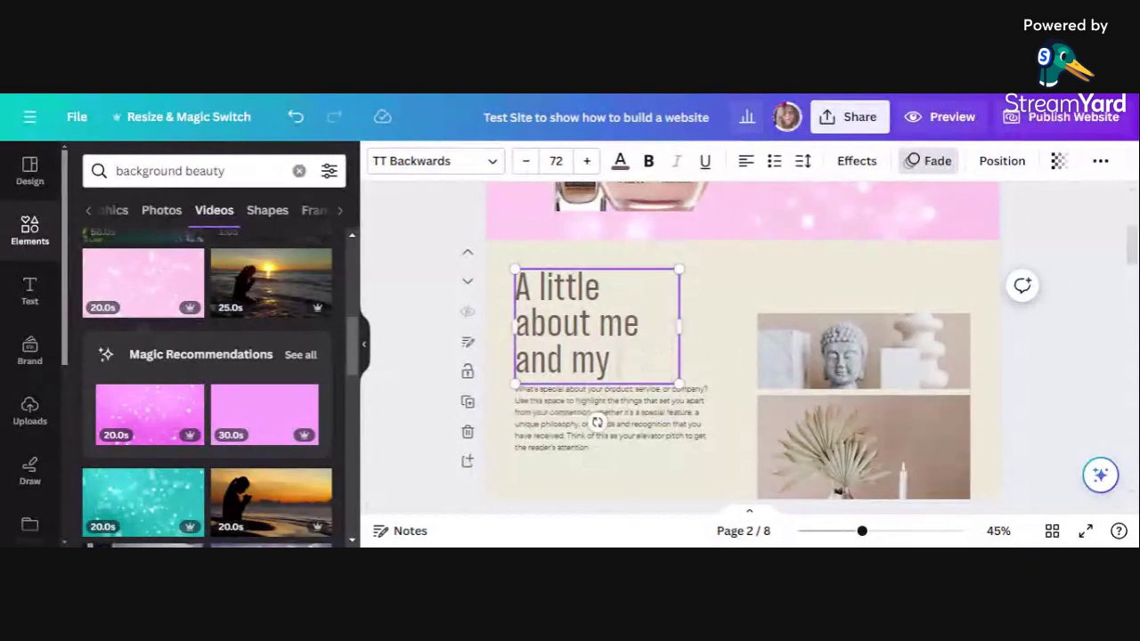
pyautogui.write('Journe')
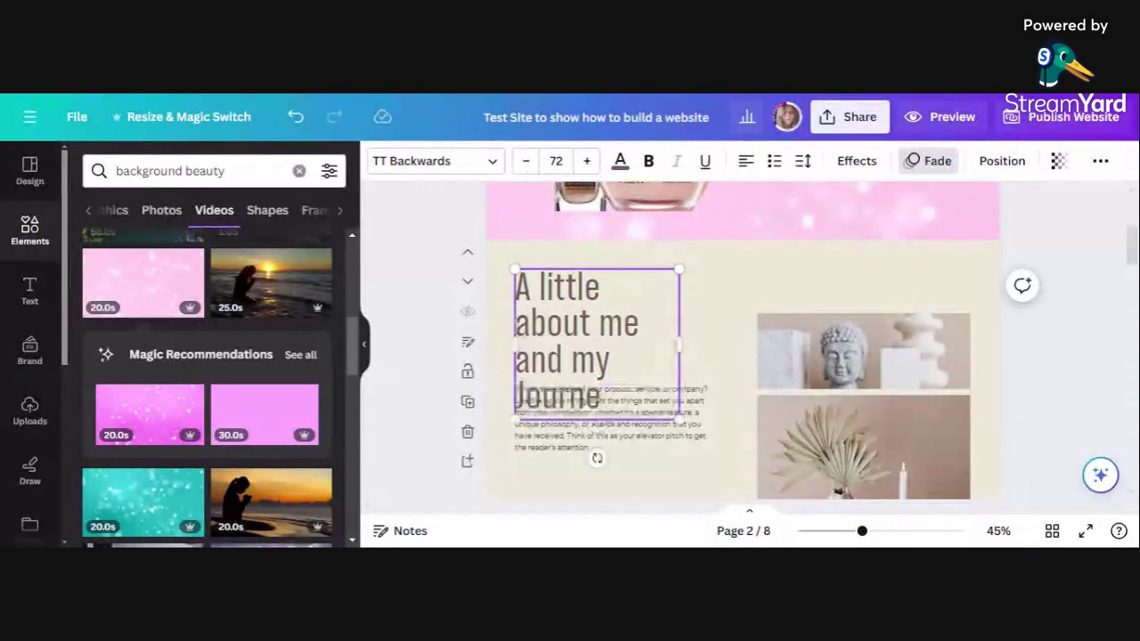
pyautogui.write('y')
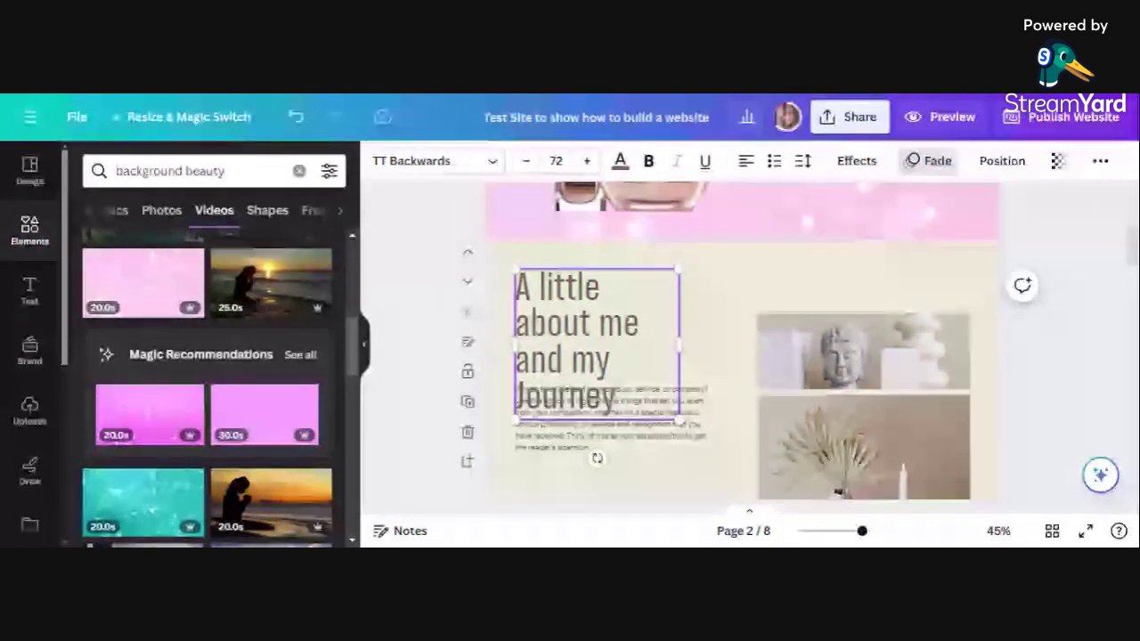
# - Shrink the heading font from 72 to 61 so it fits on three lines
pyautogui.hotkey('ctrl', 'a')
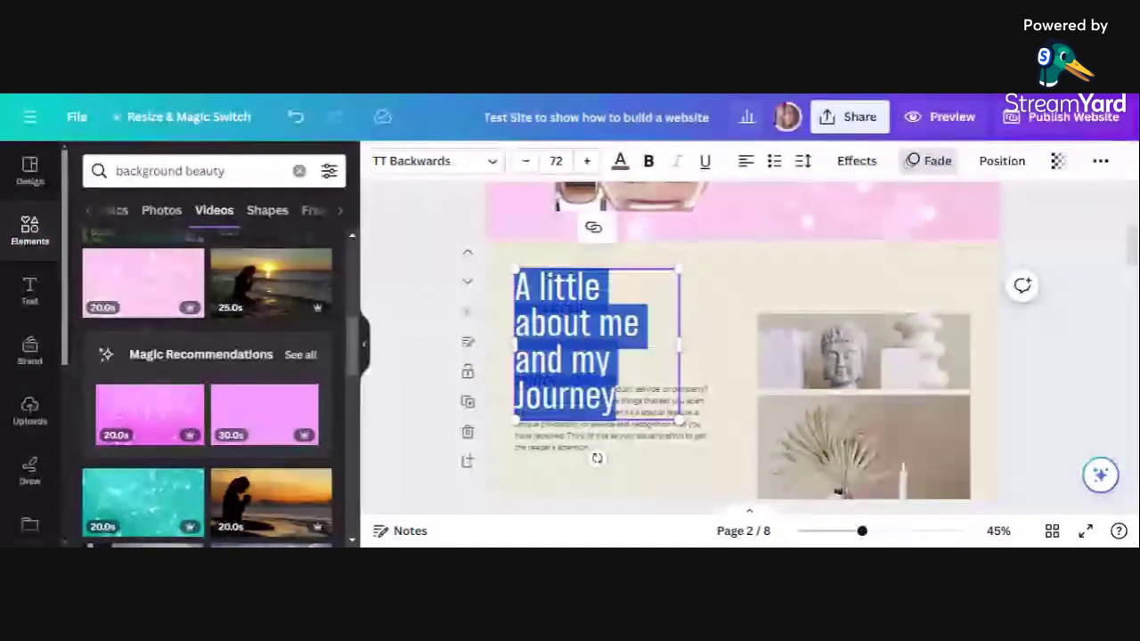
pyautogui.click(526, 161)
pyautogui.click(526, 161)
pyautogui.click(526, 161)
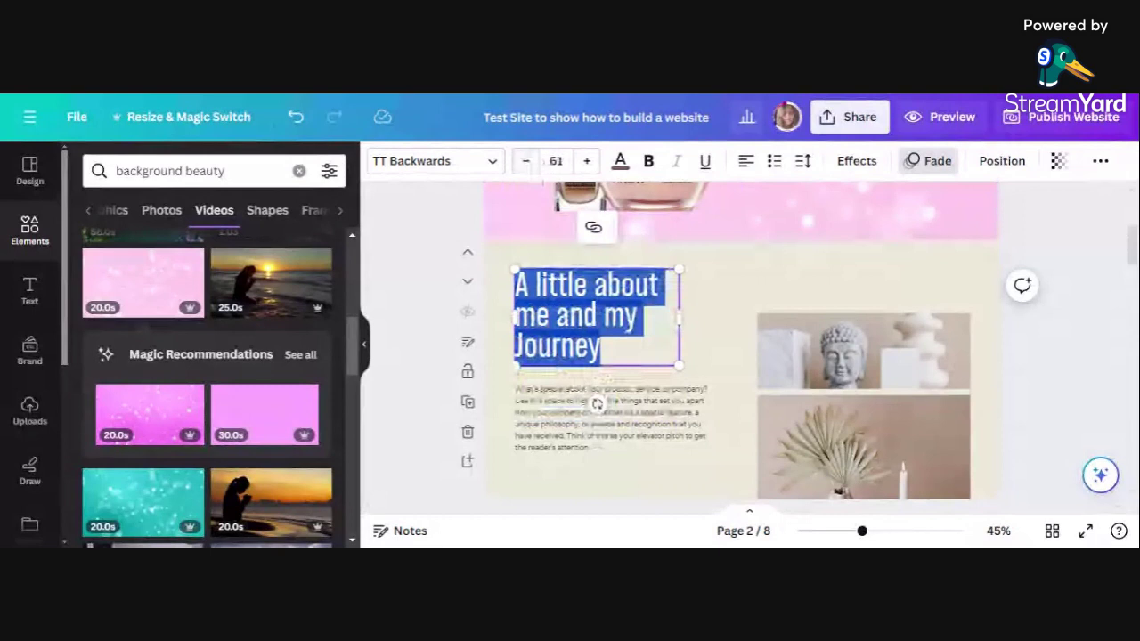
# - Replace the body paragraph with 'I'm an avon rep and leader. I lovk to instill a love of beauty into everyone's life'
pyautogui.tripleClick(614, 417)
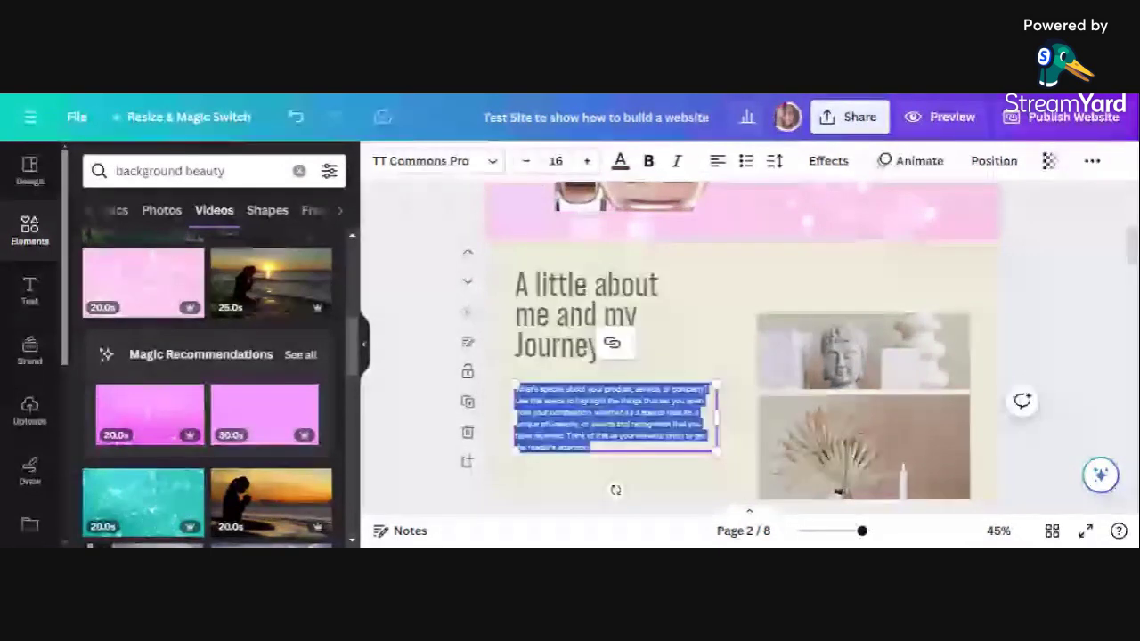
pyautogui.write("I'm an")
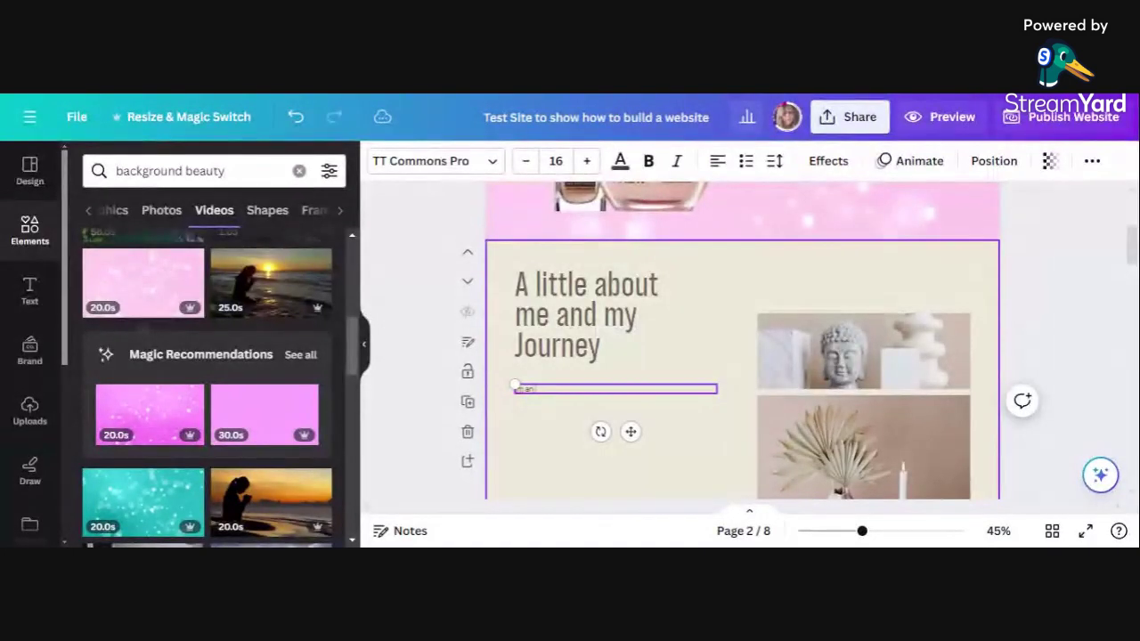
pyautogui.write(' avon rep and leader')
pyautogui.write('. I')
pyautogui.write(' lovk to')
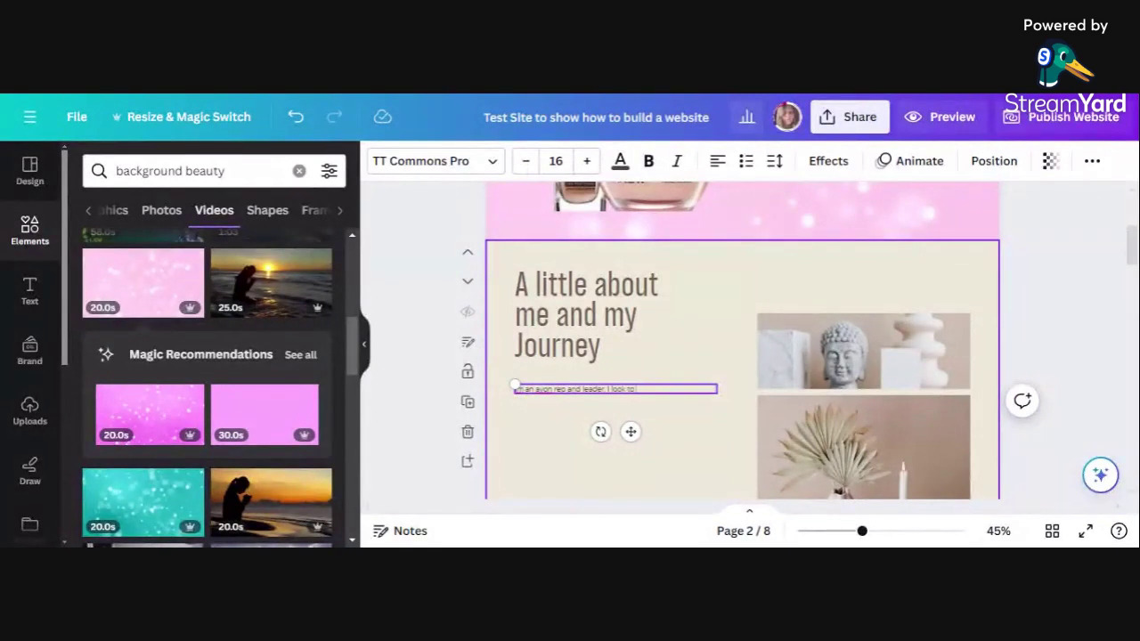
pyautogui.write(' instill a love of beauty into every')
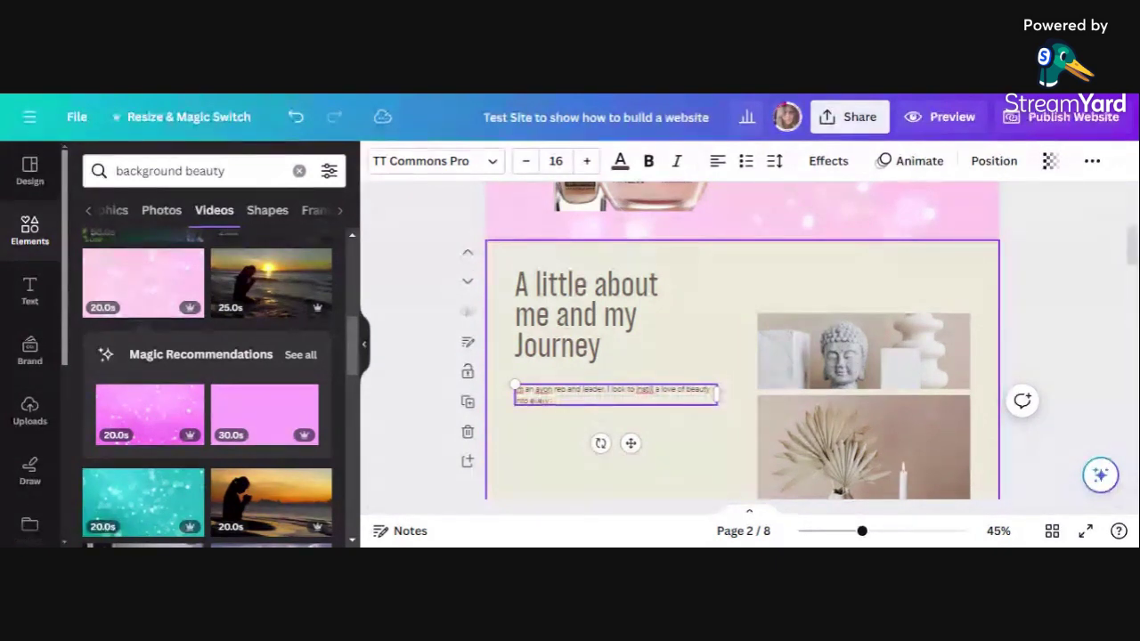
pyautogui.write("one's ")
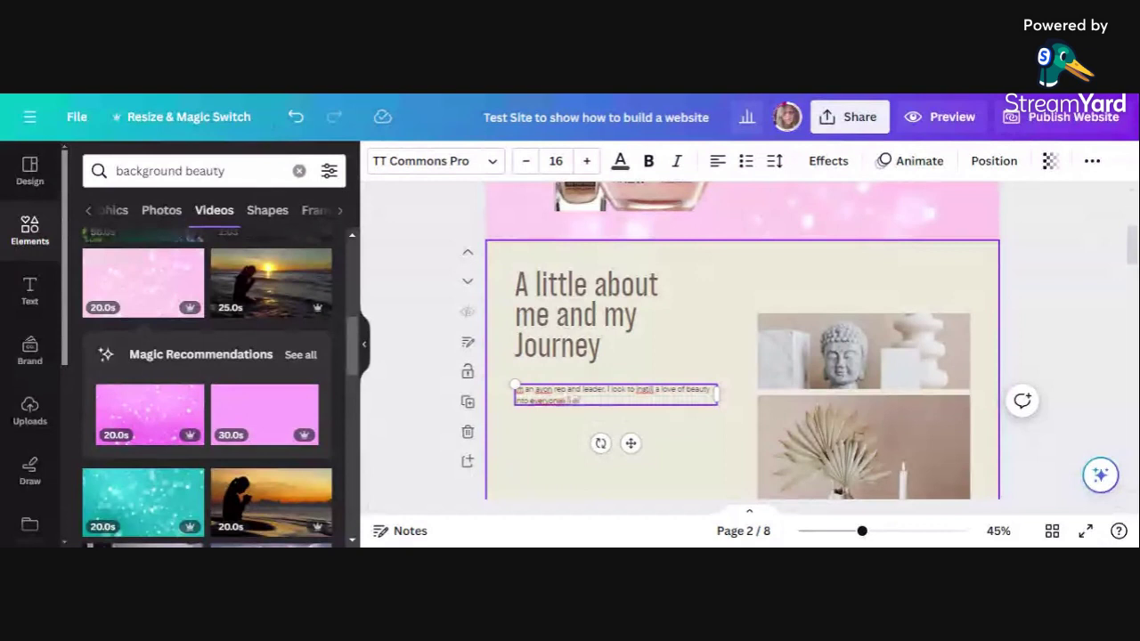
pyautogui.write('life')
pyautogui.click(573, 440)
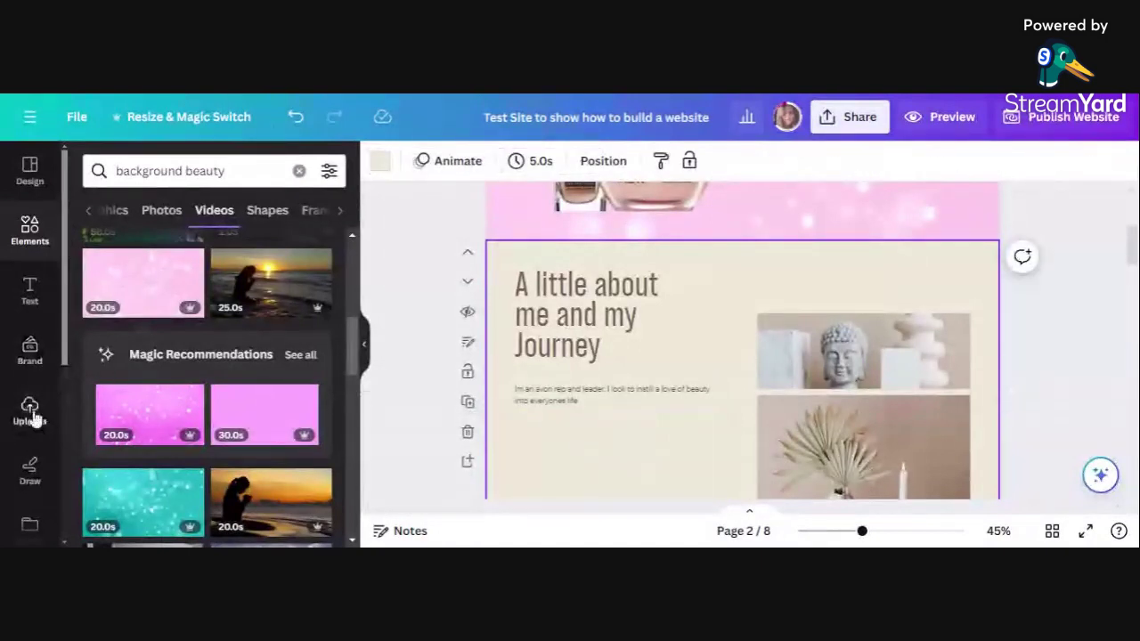
# - Delete the Buddha statue and dried-palm photos beside the Journey heading
pyautogui.scroll(-2, 906, 354)
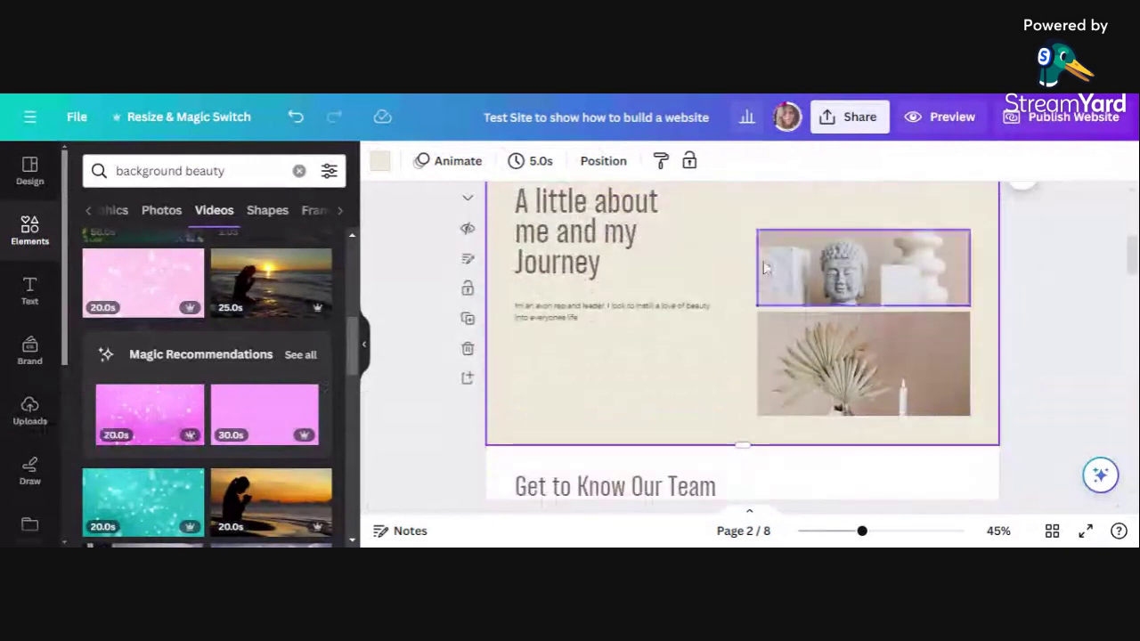
pyautogui.click(784, 269)
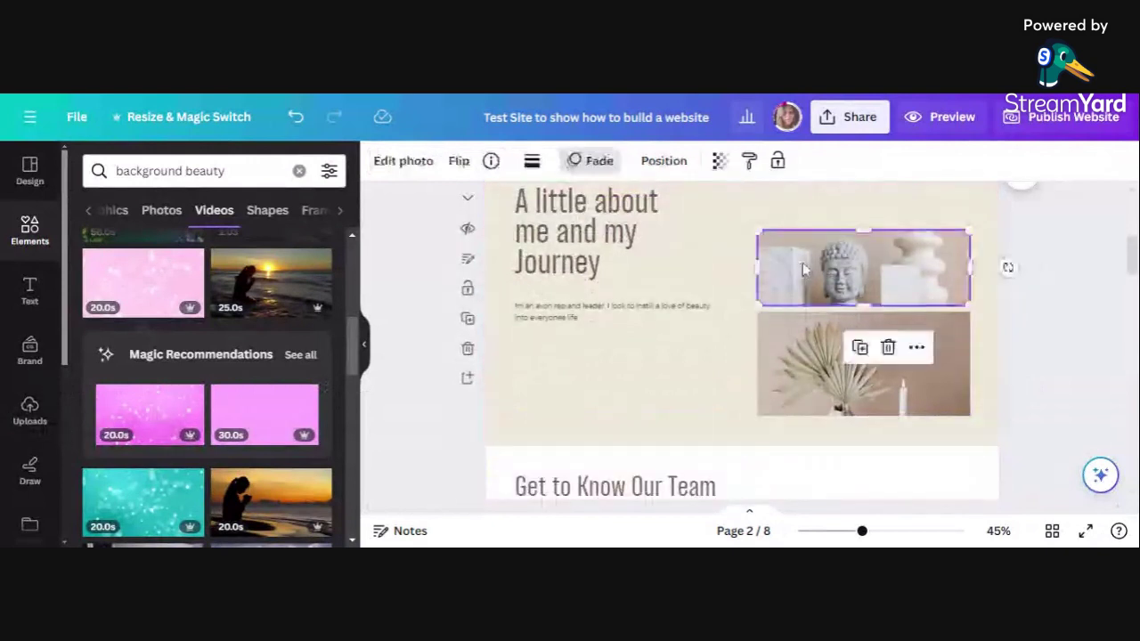
pyautogui.press('Delete')
pyautogui.click(815, 339)
pyautogui.press('Delete')
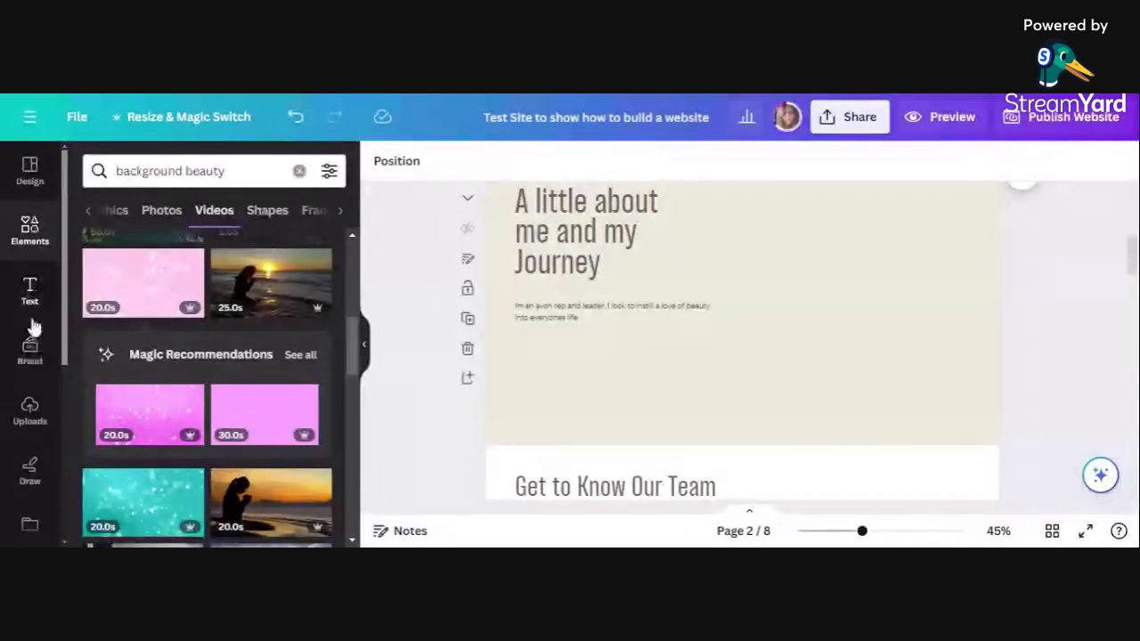
# - Show all result types for the 'background beauty' element search
pyautogui.click(91, 209)
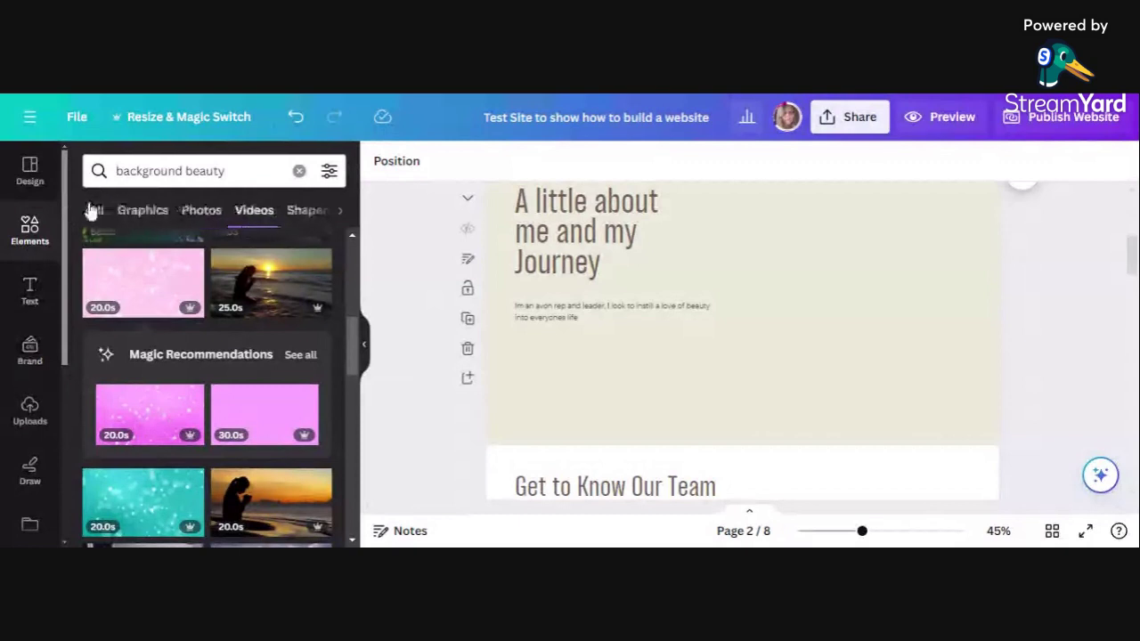
pyautogui.click(95, 210)
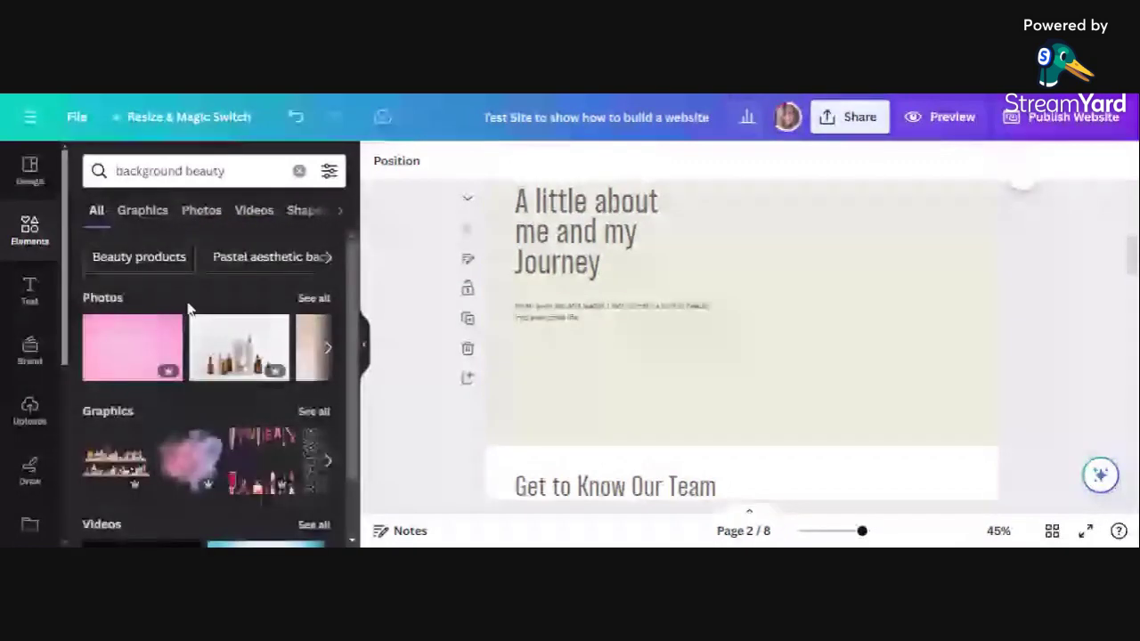
pyautogui.scroll(-2, 194, 333)
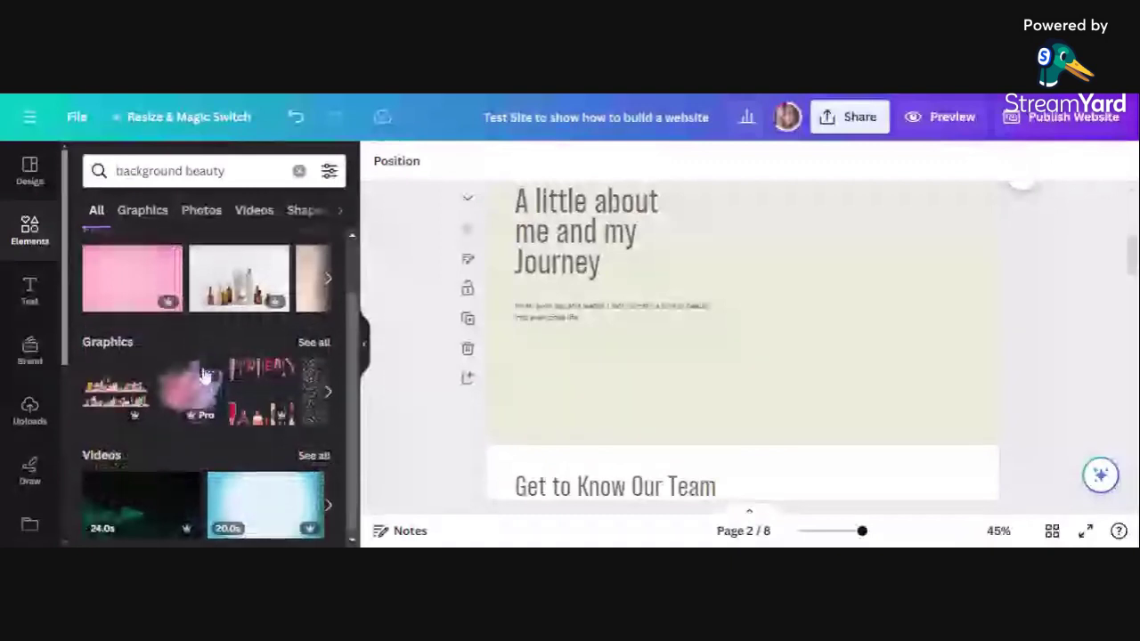
# - Search Elements for 'frame' and place the square landscape frame right of the Journey heading
pyautogui.tripleClick(107, 171)
pyautogui.write('f')
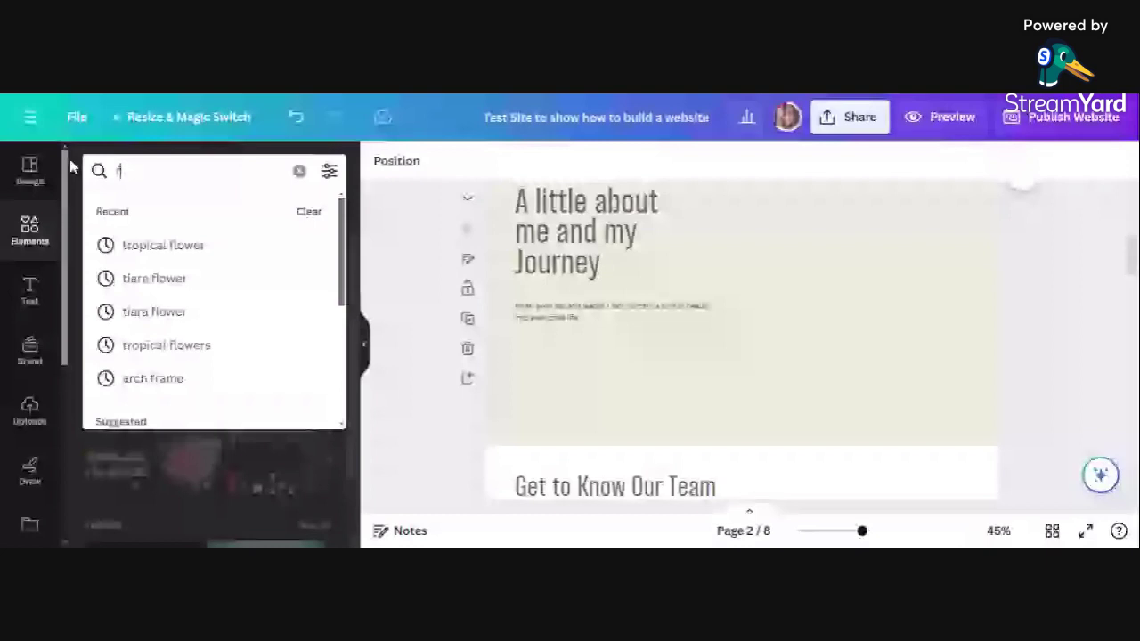
pyautogui.write('rame')
pyautogui.press('Return')
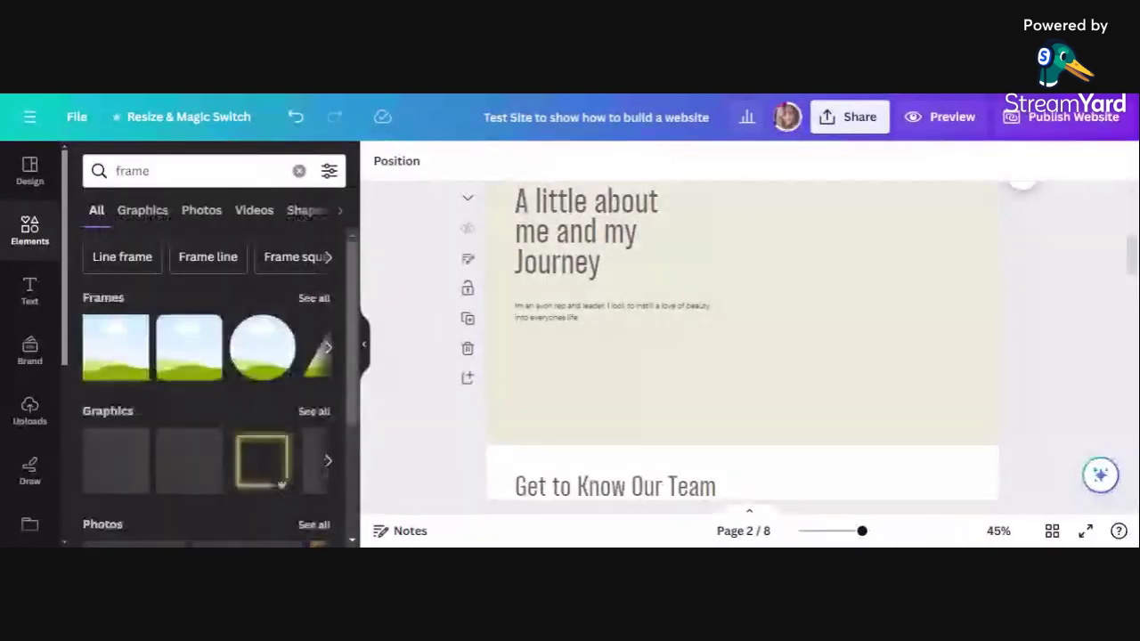
pyautogui.click(192, 372)
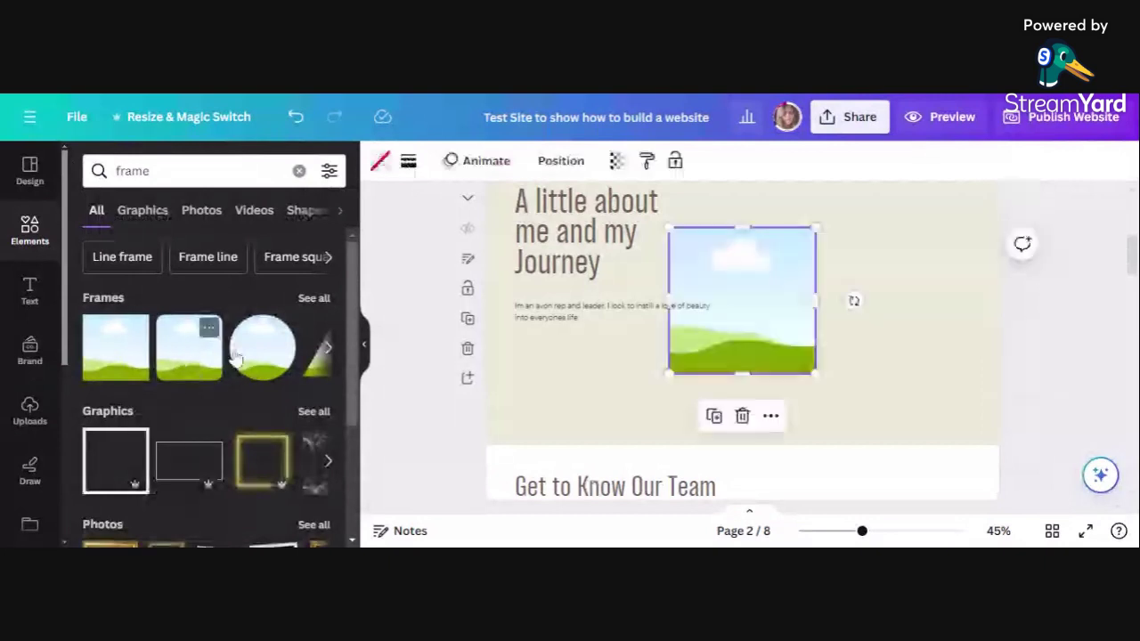
pyautogui.moveTo(749, 267); pyautogui.dragTo(813, 247)
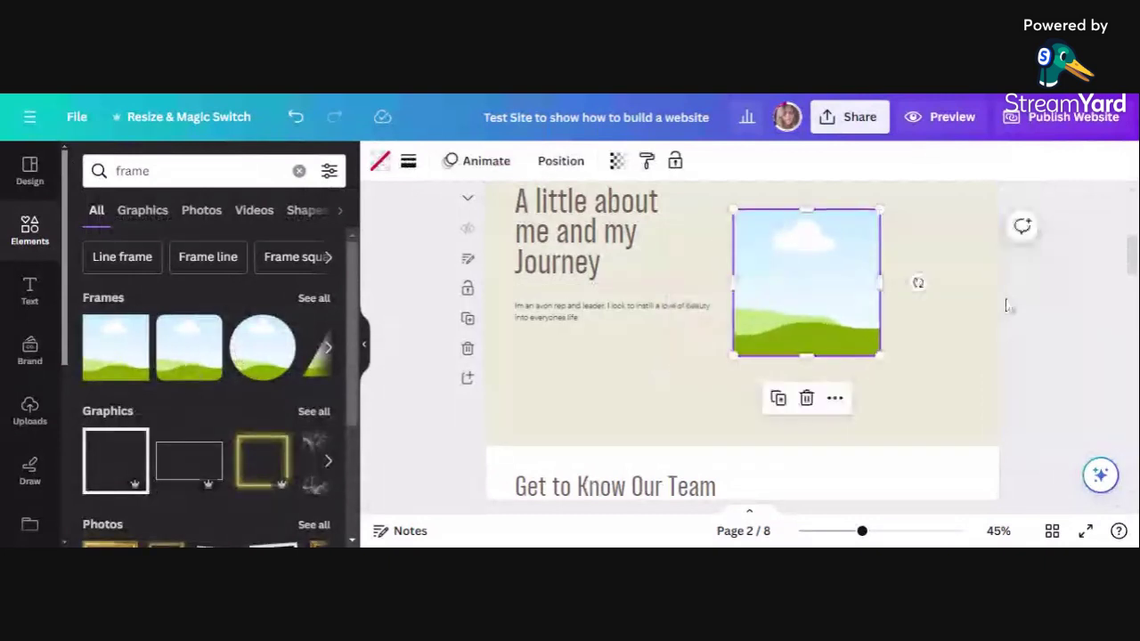
pyautogui.scroll(2, 1006, 305)
pyautogui.scroll(-1, 917, 389)
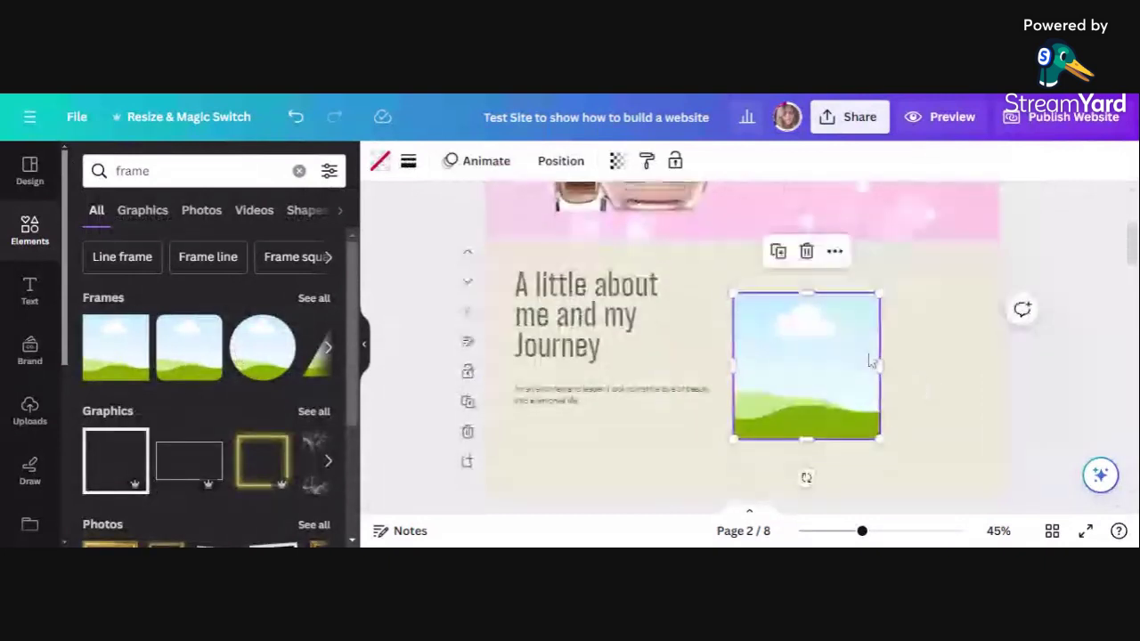
pyautogui.moveTo(815, 356); pyautogui.dragTo(855, 350)
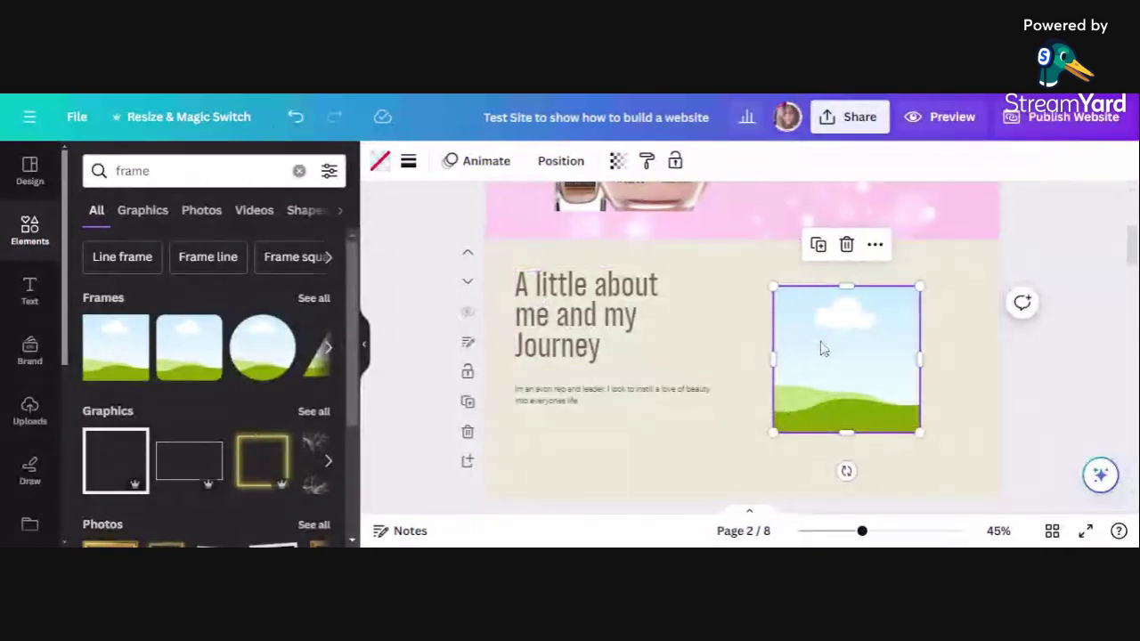
pyautogui.moveTo(824, 350); pyautogui.dragTo(827, 354)
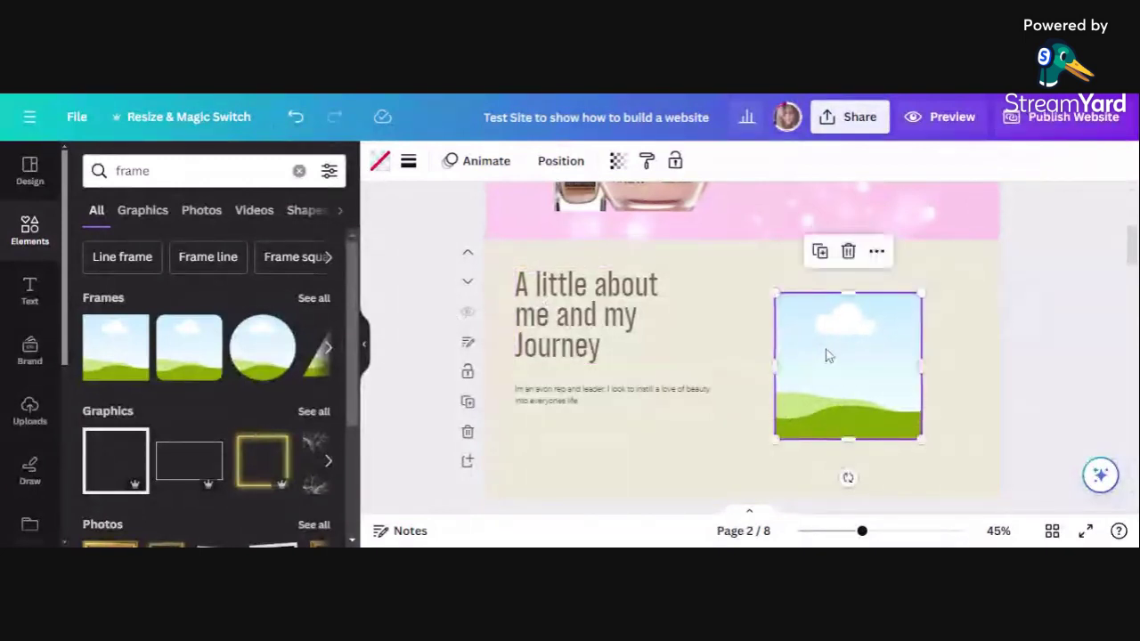
# - Drop the uploaded Training Ambassador Avon 2024 badge into the frame and remove its background
pyautogui.click(30, 411)
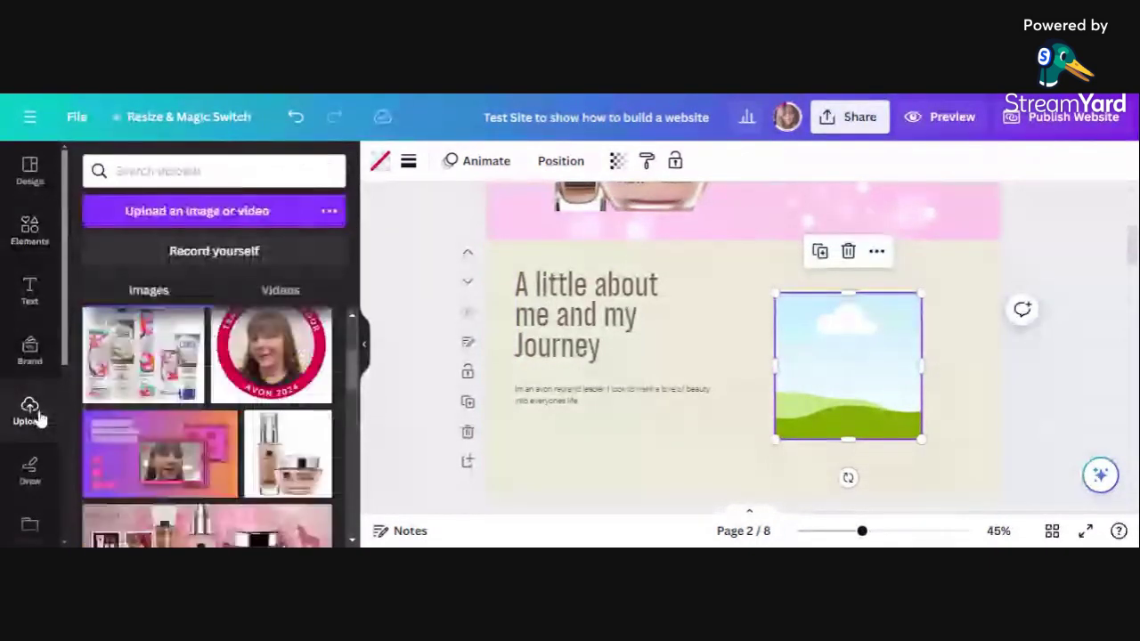
pyautogui.moveTo(268, 354); pyautogui.dragTo(803, 358)
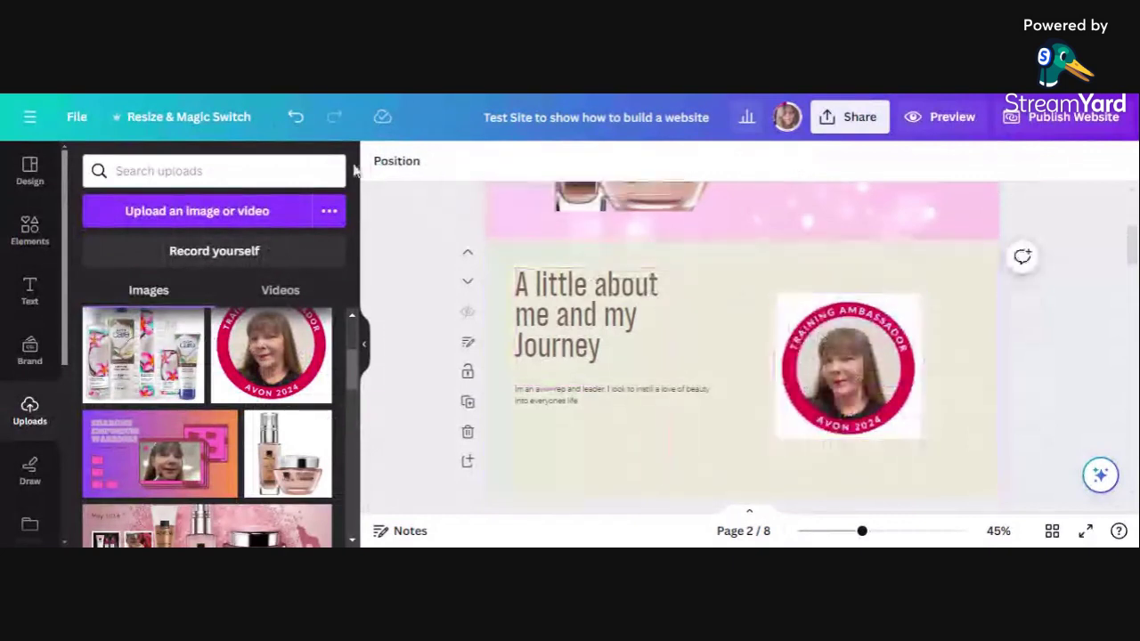
pyautogui.click(839, 327)
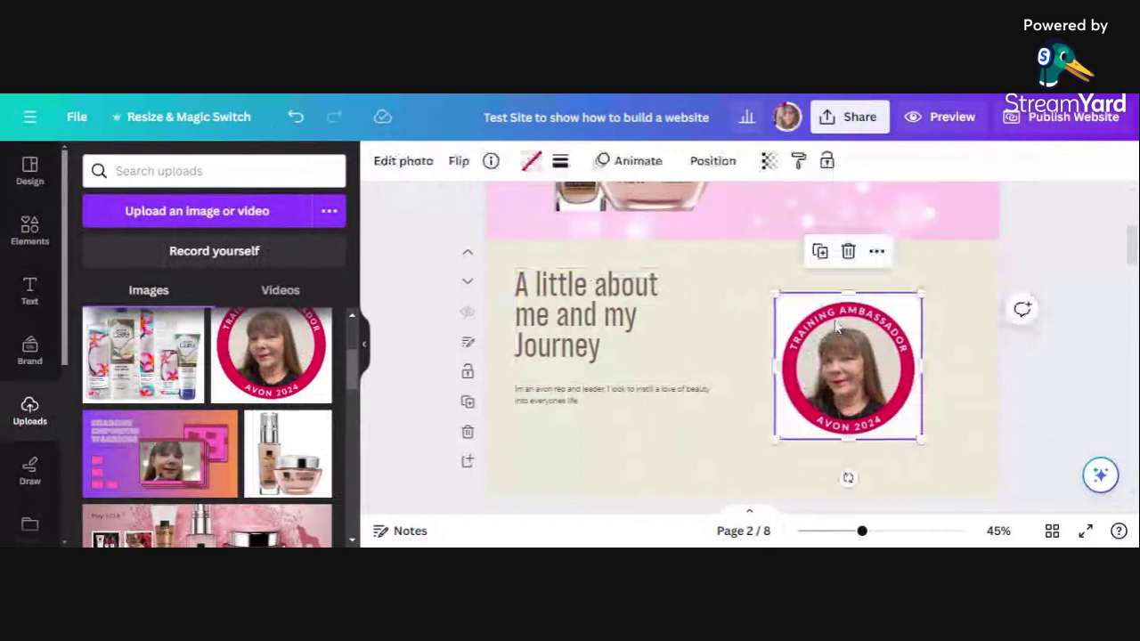
pyautogui.click(403, 163)
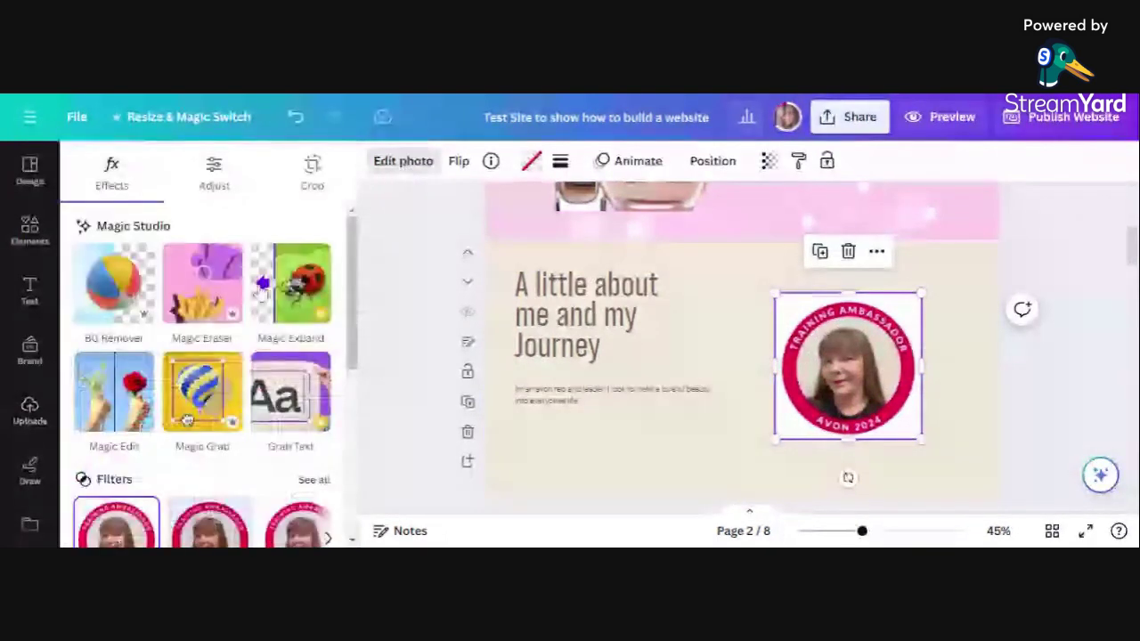
pyautogui.click(102, 302)
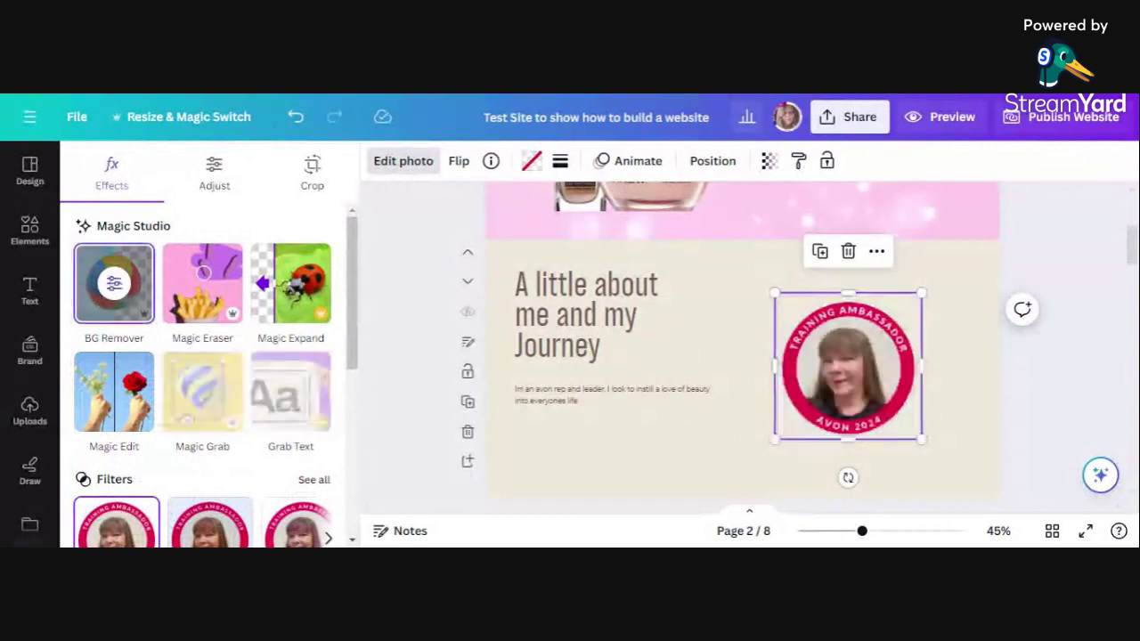
pyautogui.click(557, 451)
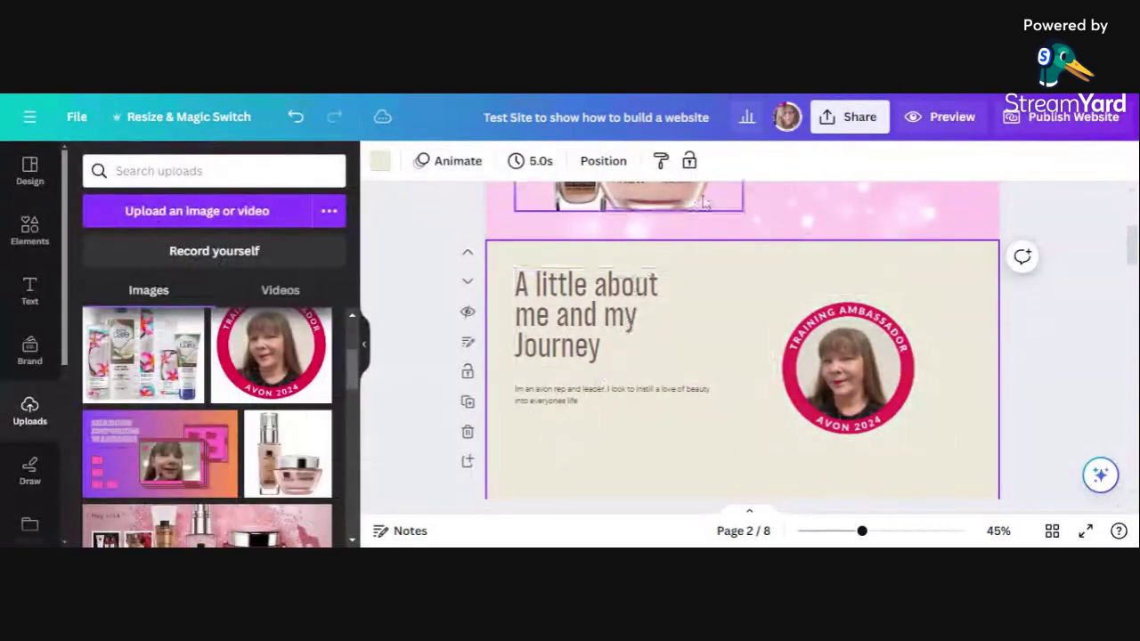
# - Search the Elements library for 'pink background' to list pink graphics and photos
pyautogui.click(32, 247)
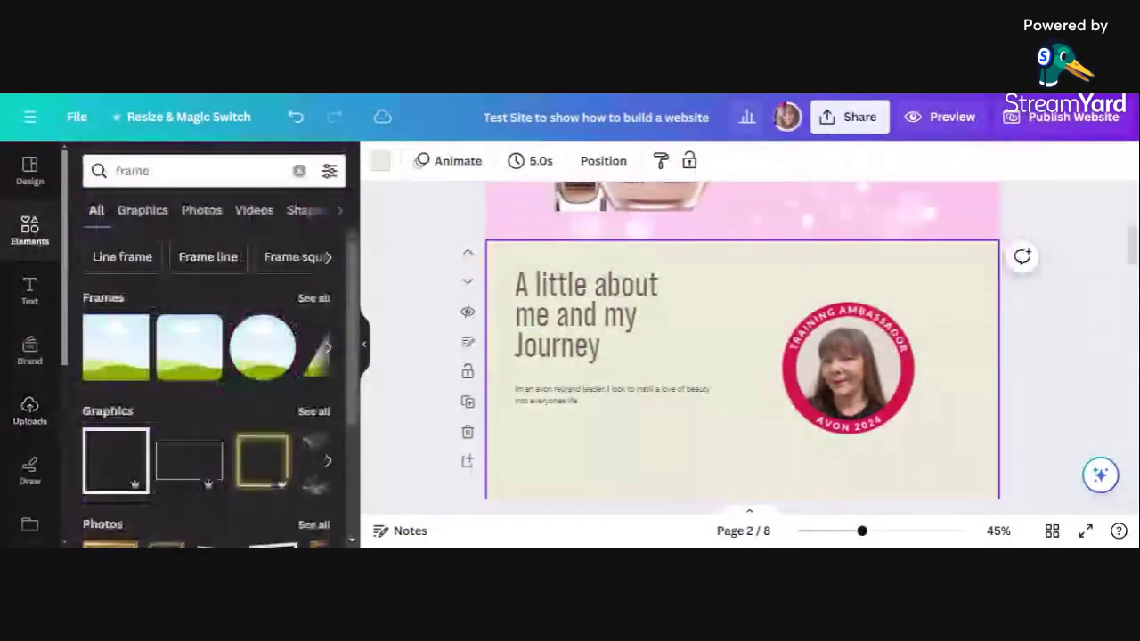
pyautogui.click(178, 171)
pyautogui.press('Return')
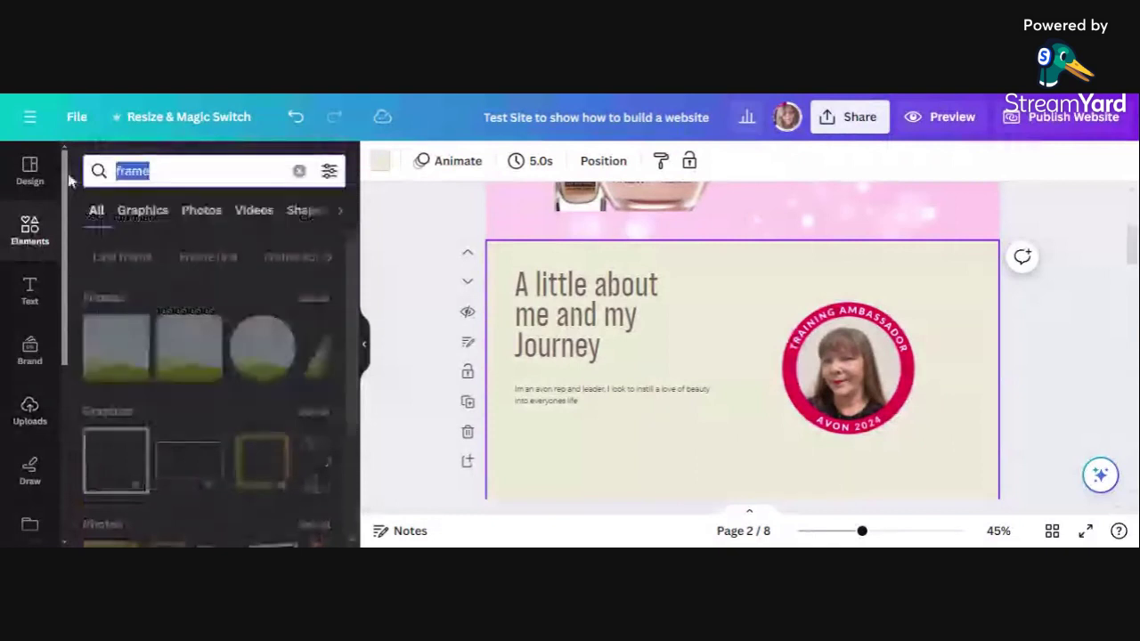
pyautogui.write('pi')
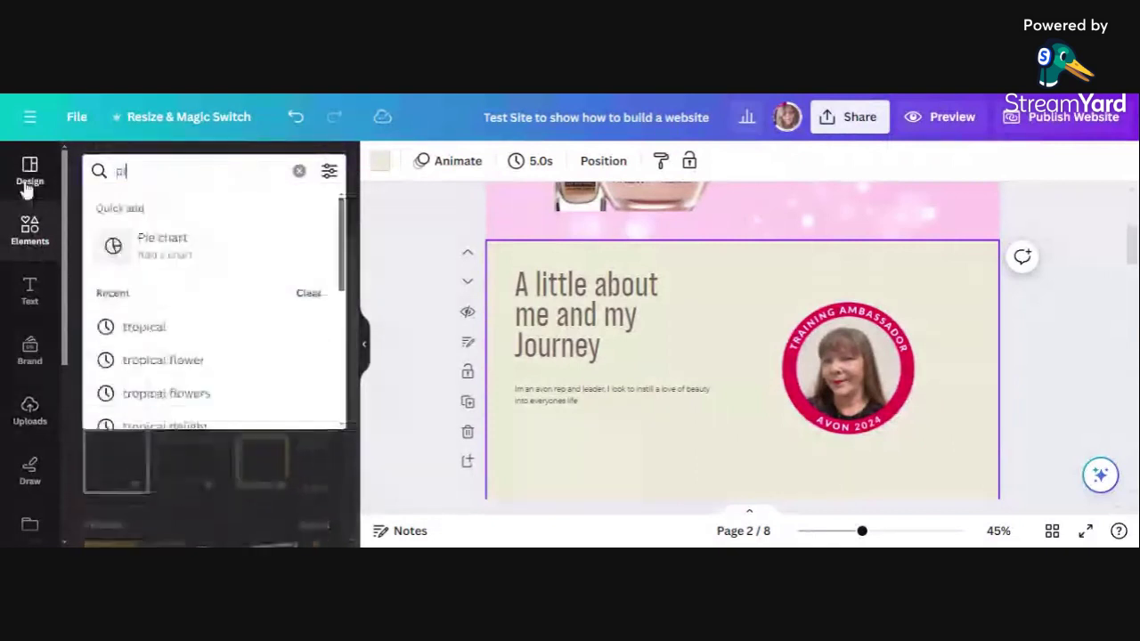
pyautogui.write('nk bac')
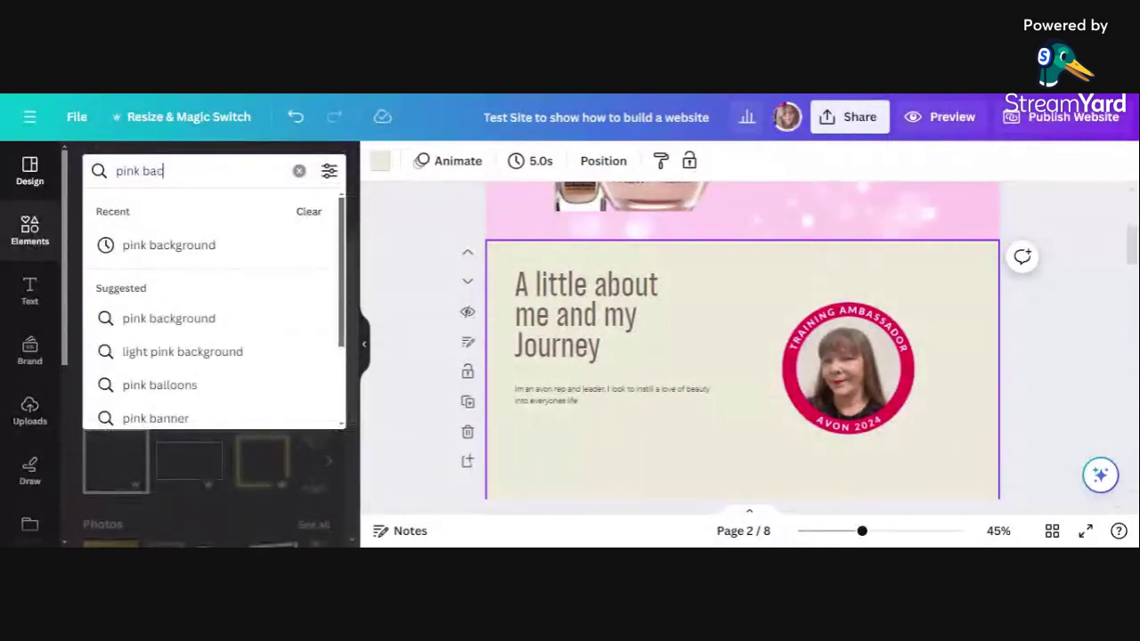
pyautogui.write('kground')
pyautogui.press('Return')
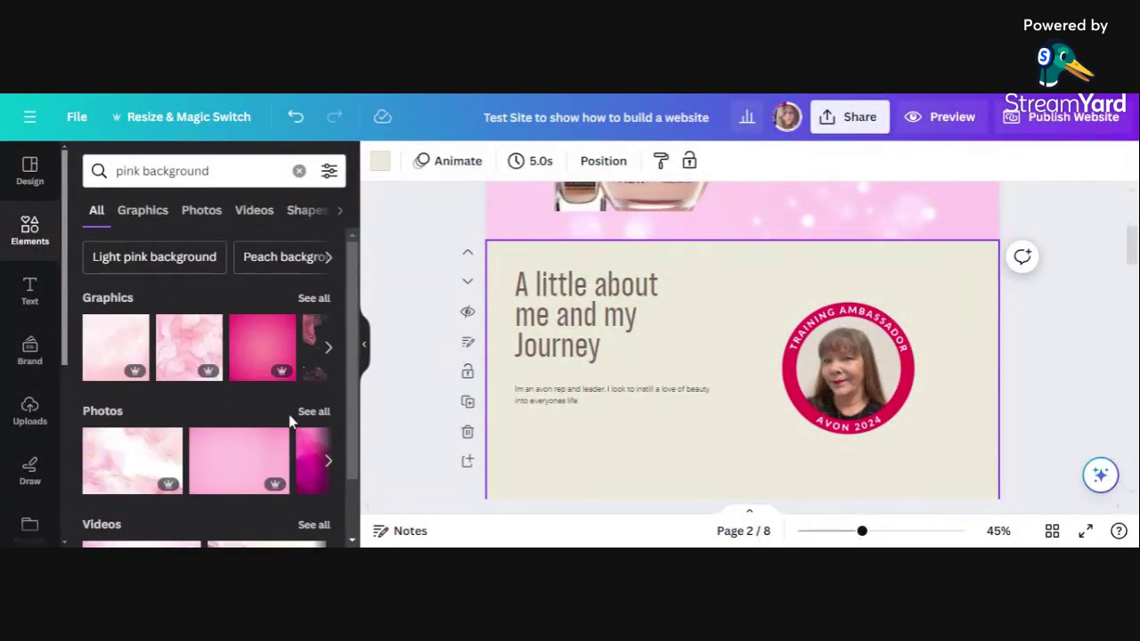
# - Add the plain pink photo and make it page 2's background with Replace background
pyautogui.click(236, 464)
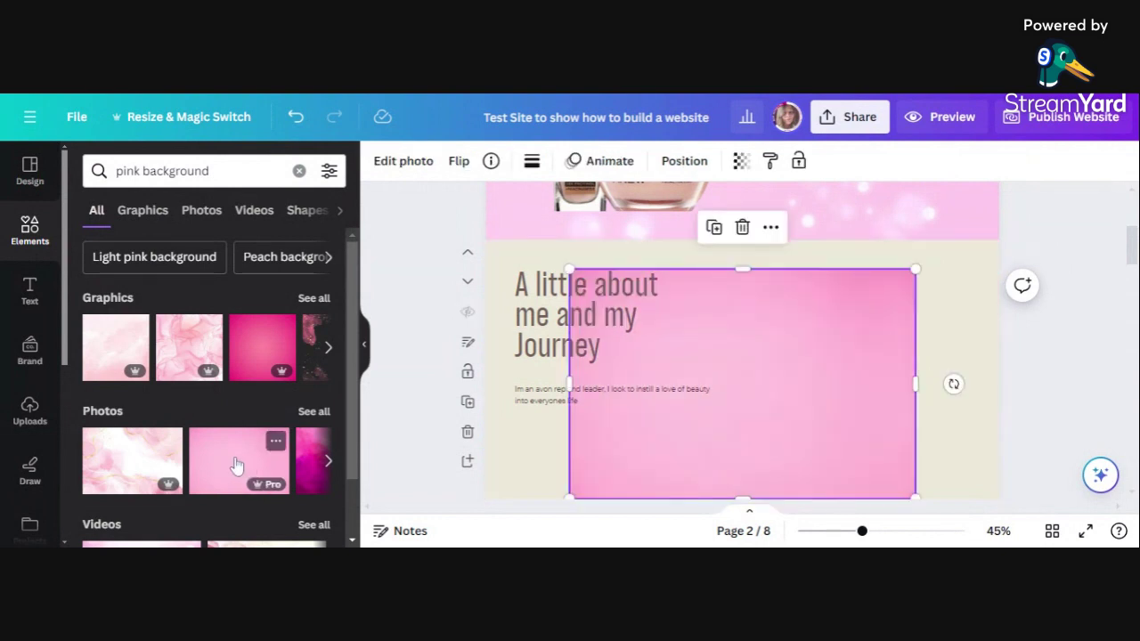
pyautogui.rightClick(712, 349)
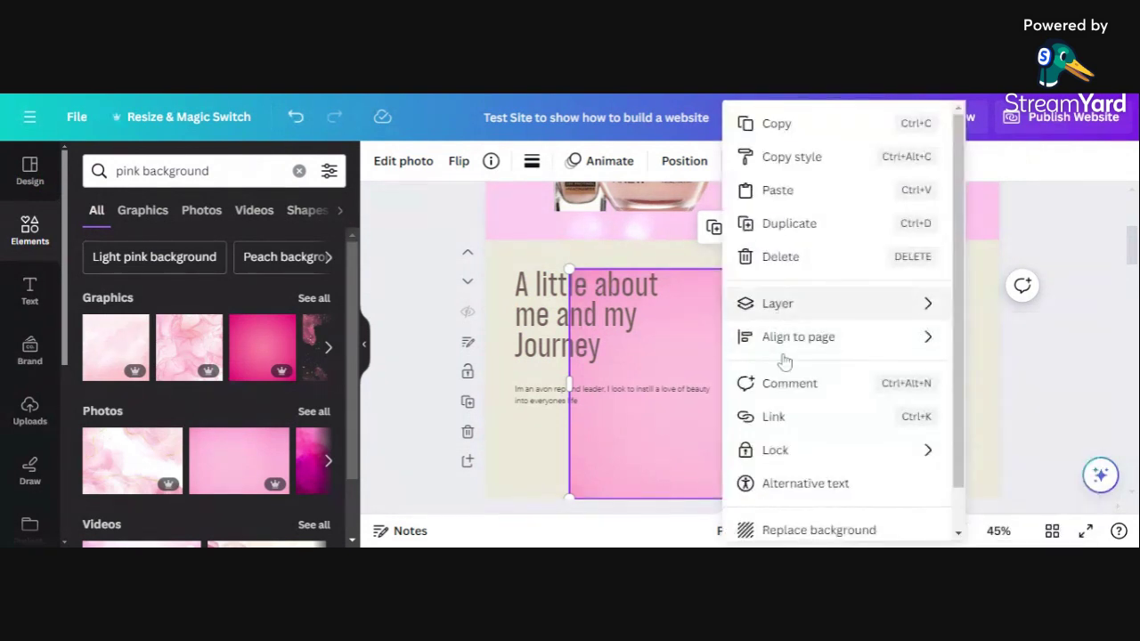
pyautogui.click(809, 533)
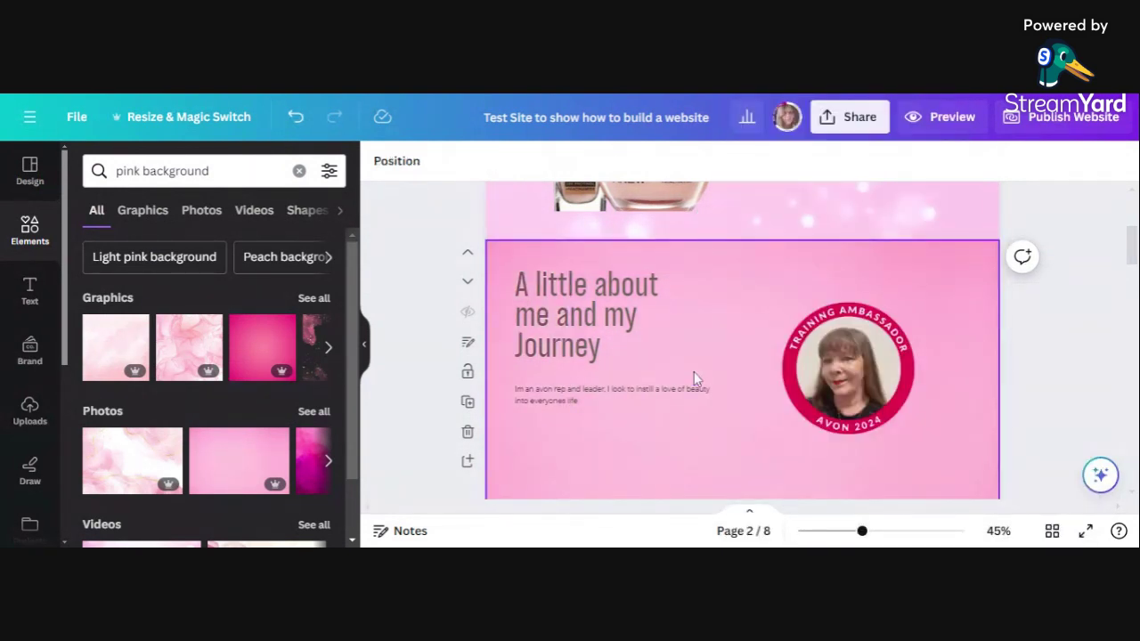
pyautogui.scroll(-3, 693, 371)
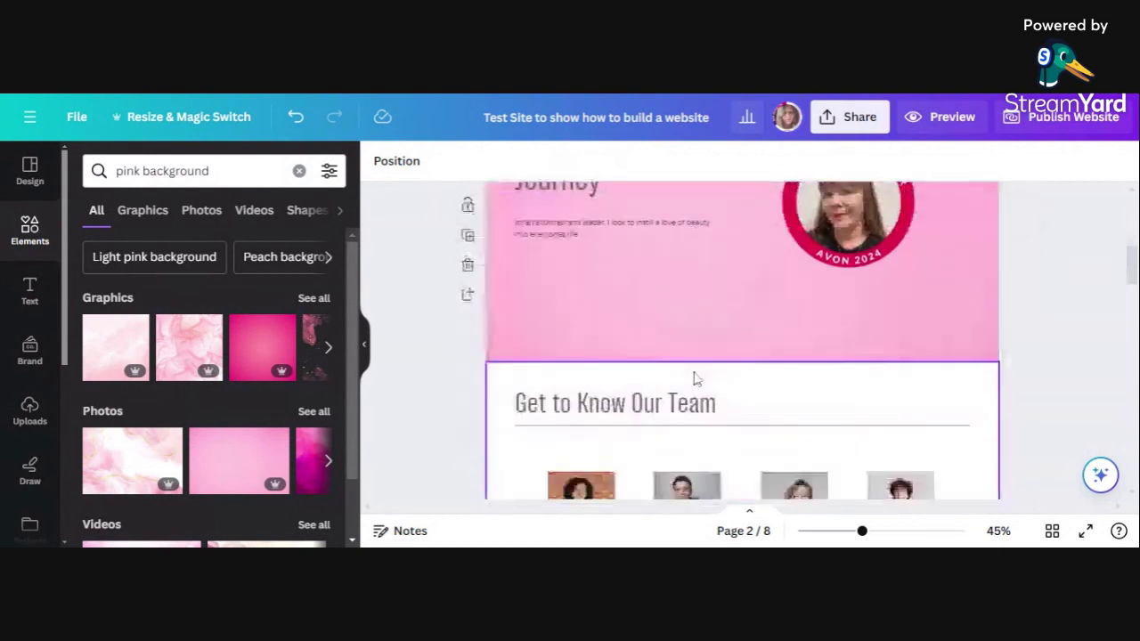
# - Retype page 3's heading as 'Some of the places you can shop with me or join my journey'
pyautogui.scroll(-3, 697, 378)
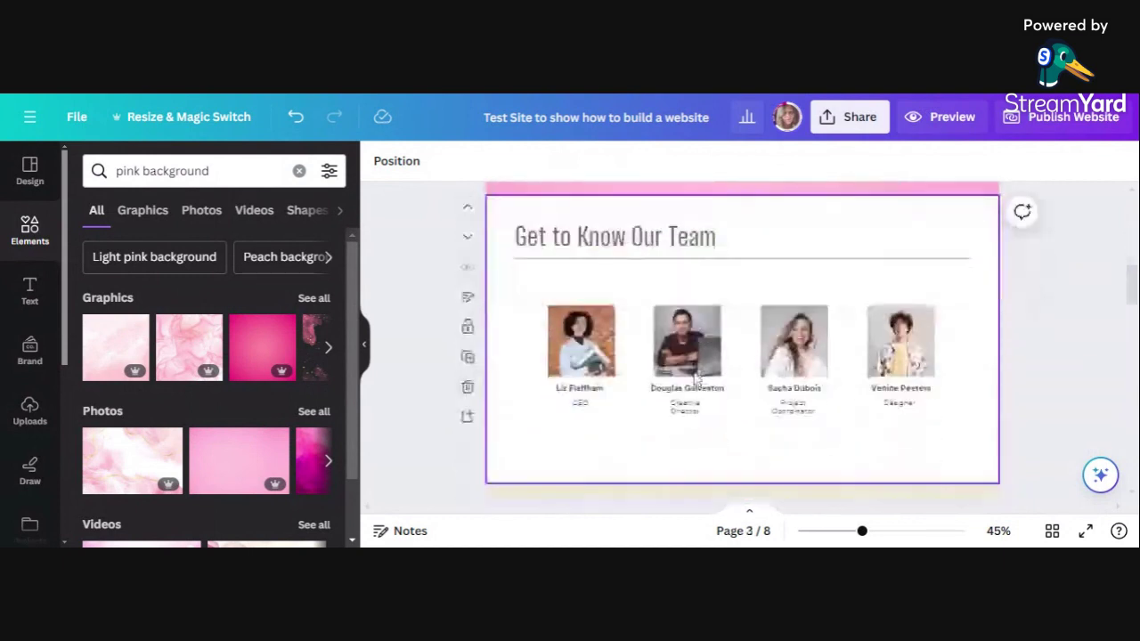
pyautogui.doubleClick(654, 238)
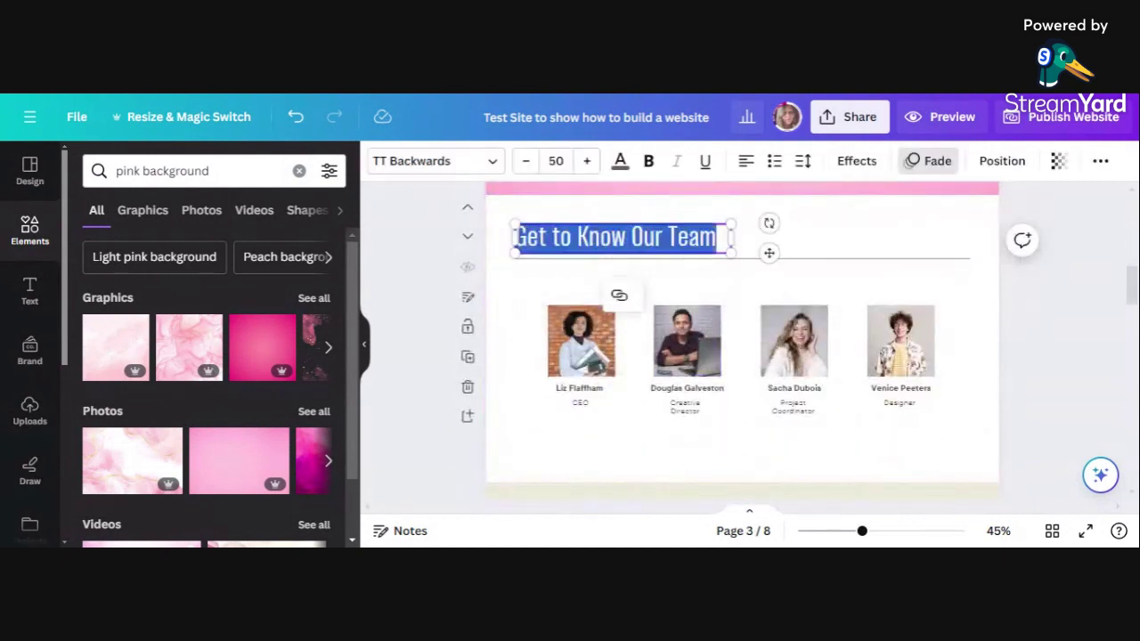
pyautogui.press('BackSpace')
pyautogui.write('Some of m')
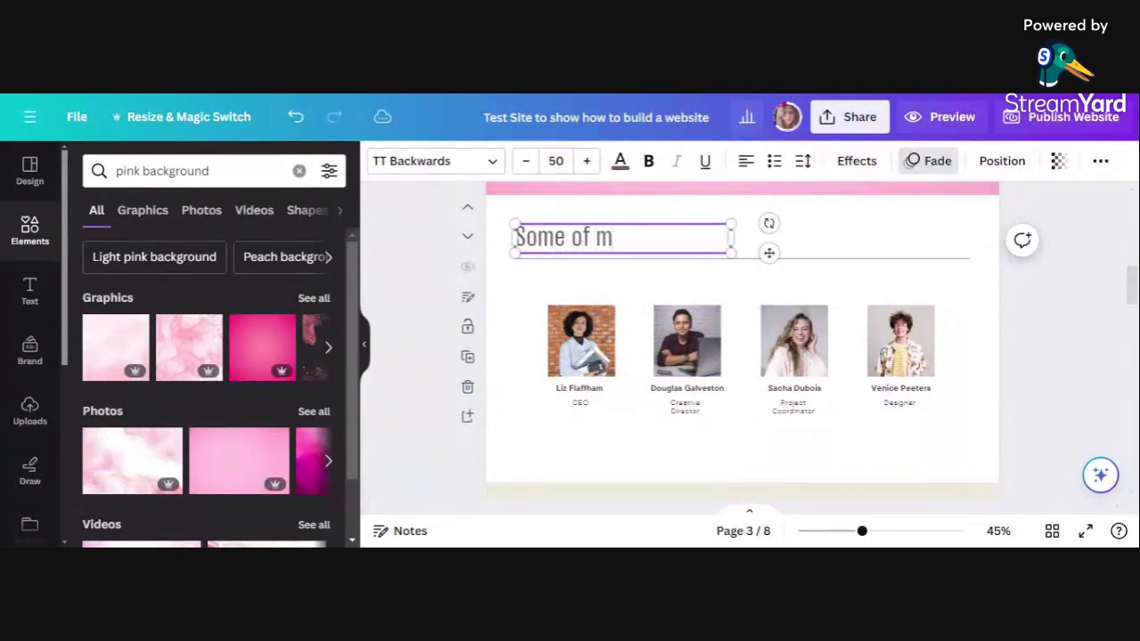
pyautogui.press('BackSpace')
pyautogui.write('the places ')
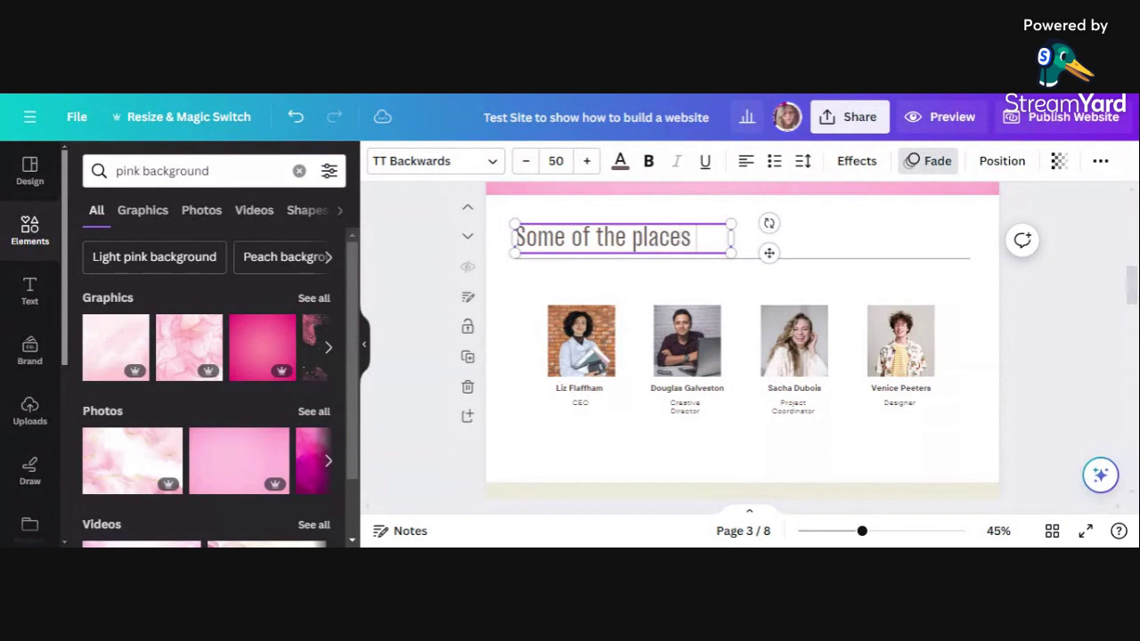
pyautogui.write('you can ')
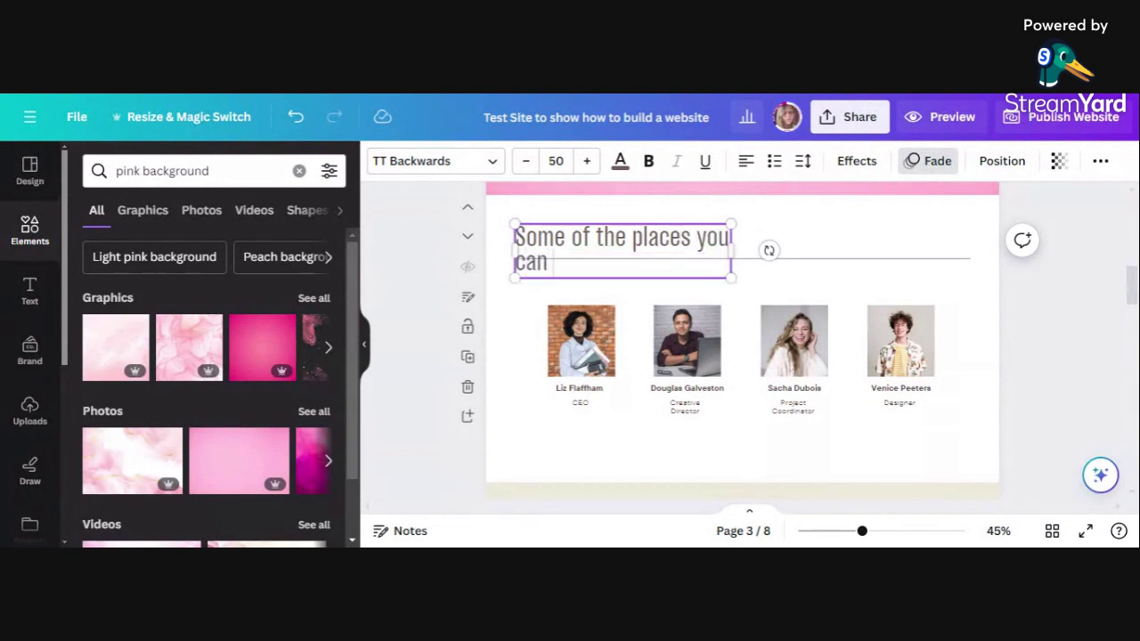
pyautogui.write('shop wit')
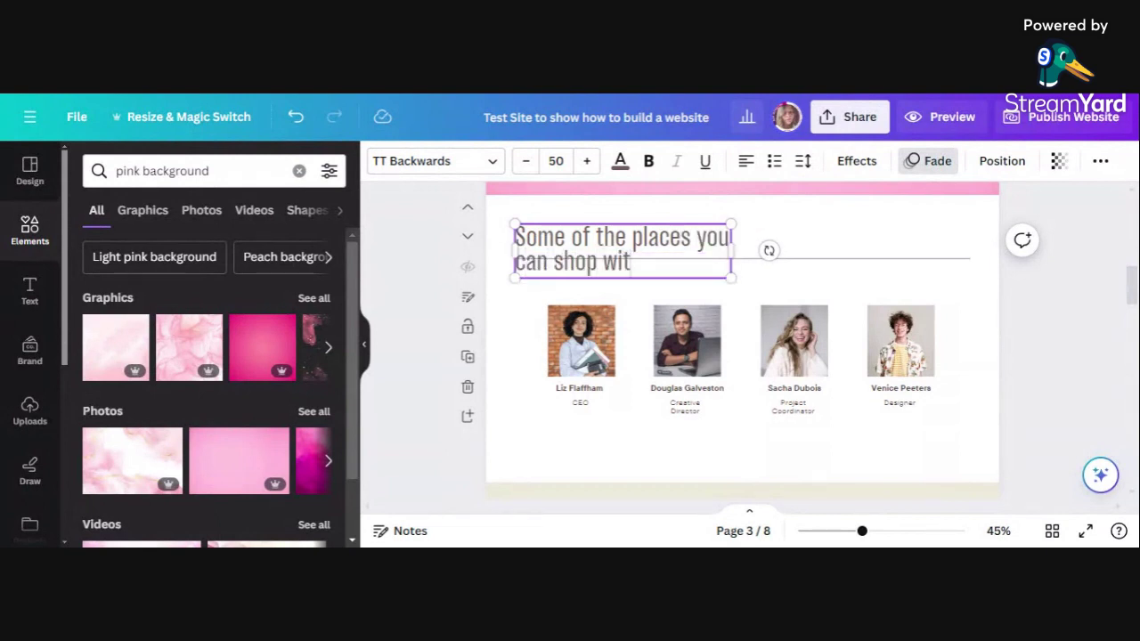
pyautogui.write('h me or j')
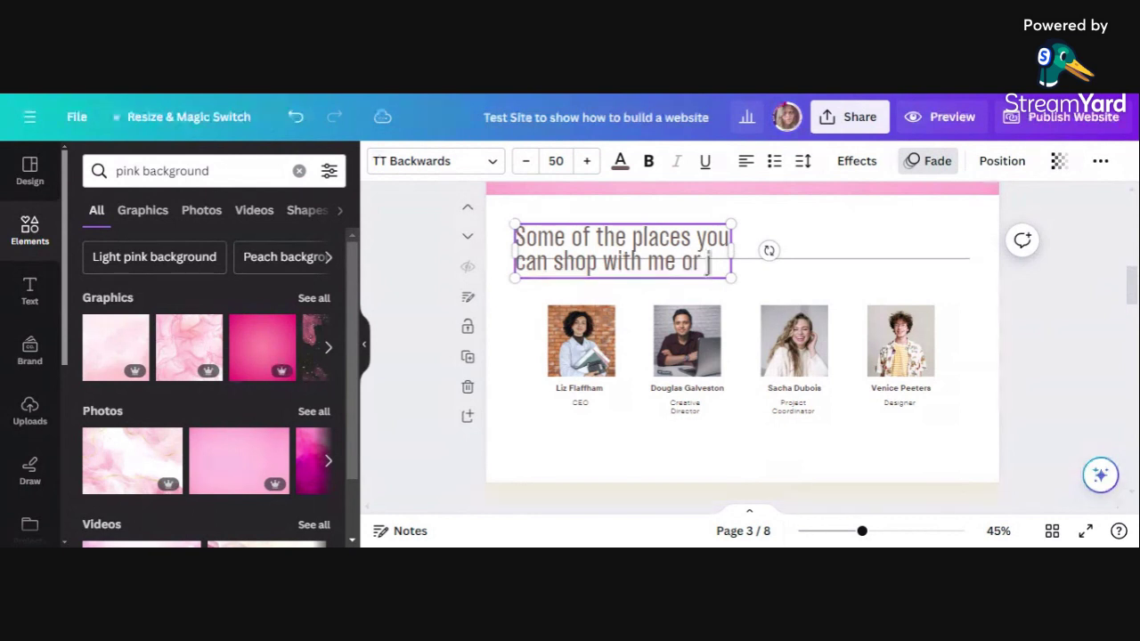
pyautogui.write('oin my')
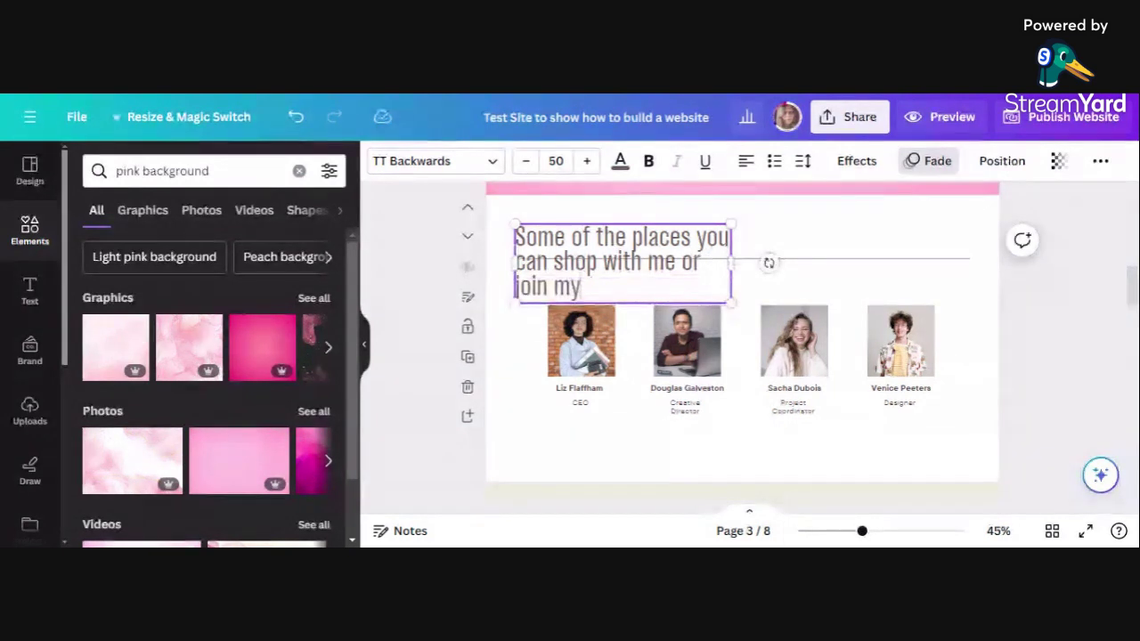
pyautogui.write(' journey')
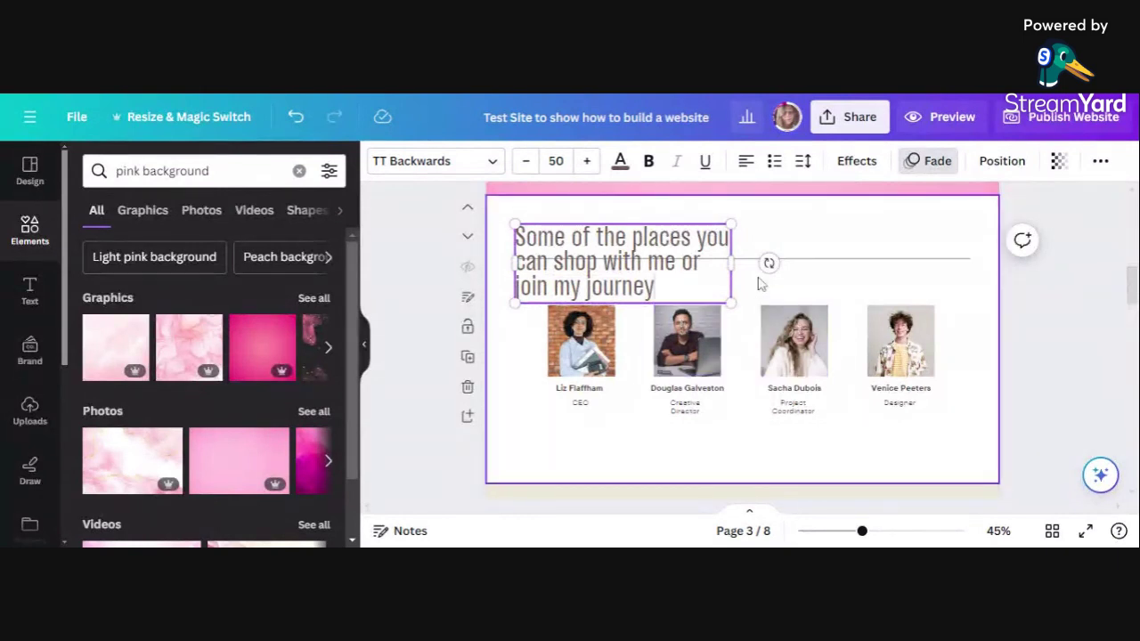
# - Widen the heading text box to the right and select all its text
pyautogui.click(788, 264)
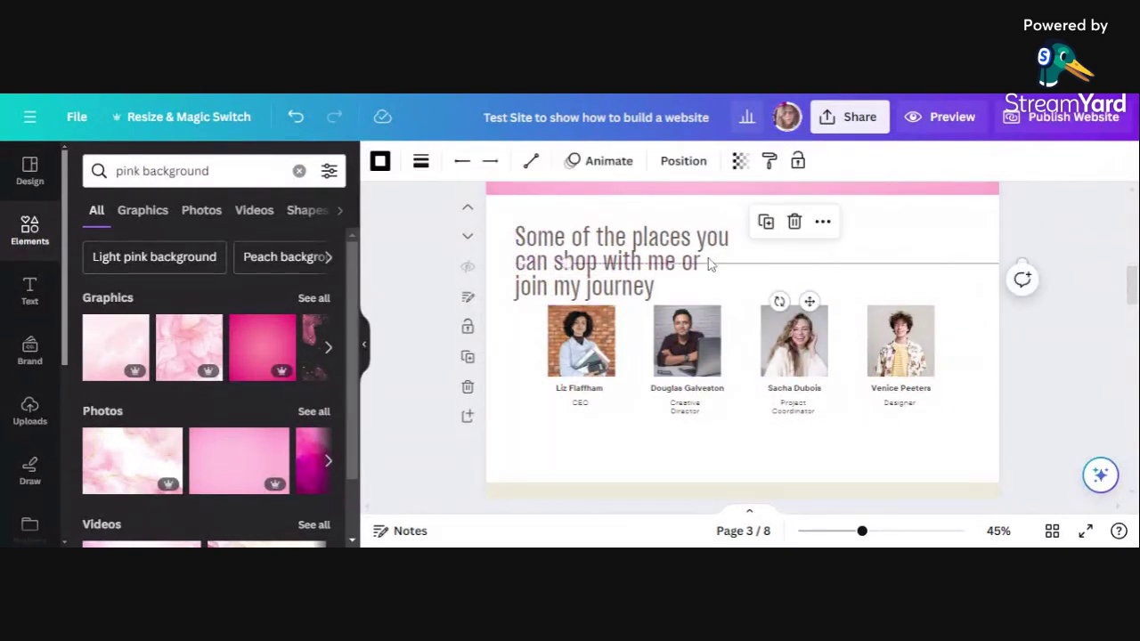
pyautogui.click(629, 287)
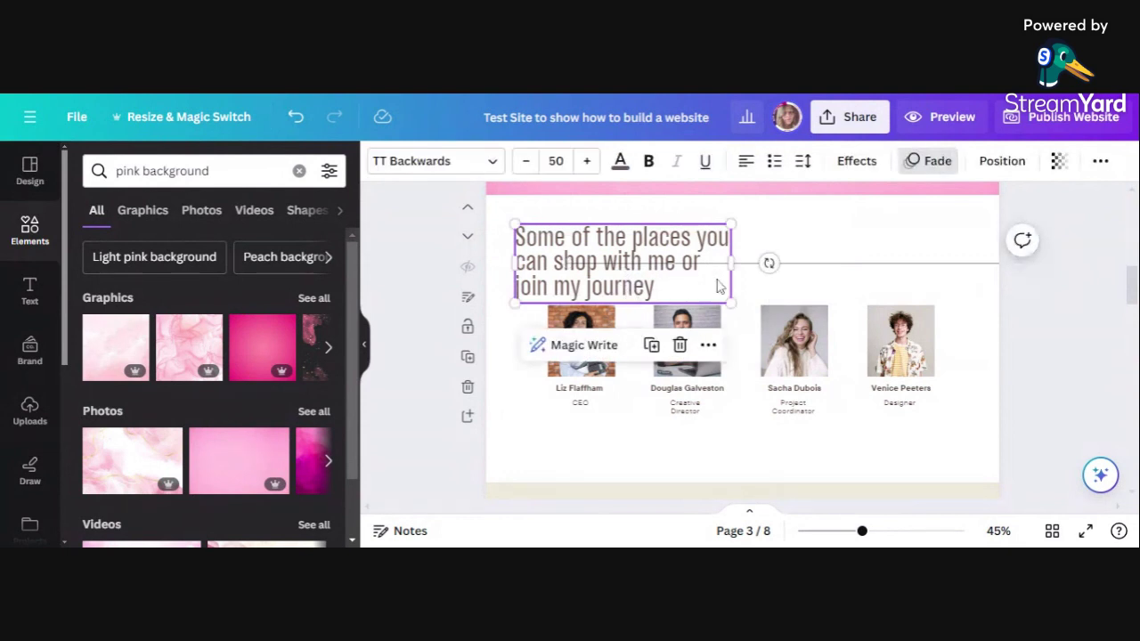
pyautogui.moveTo(731, 263); pyautogui.dragTo(952, 247)
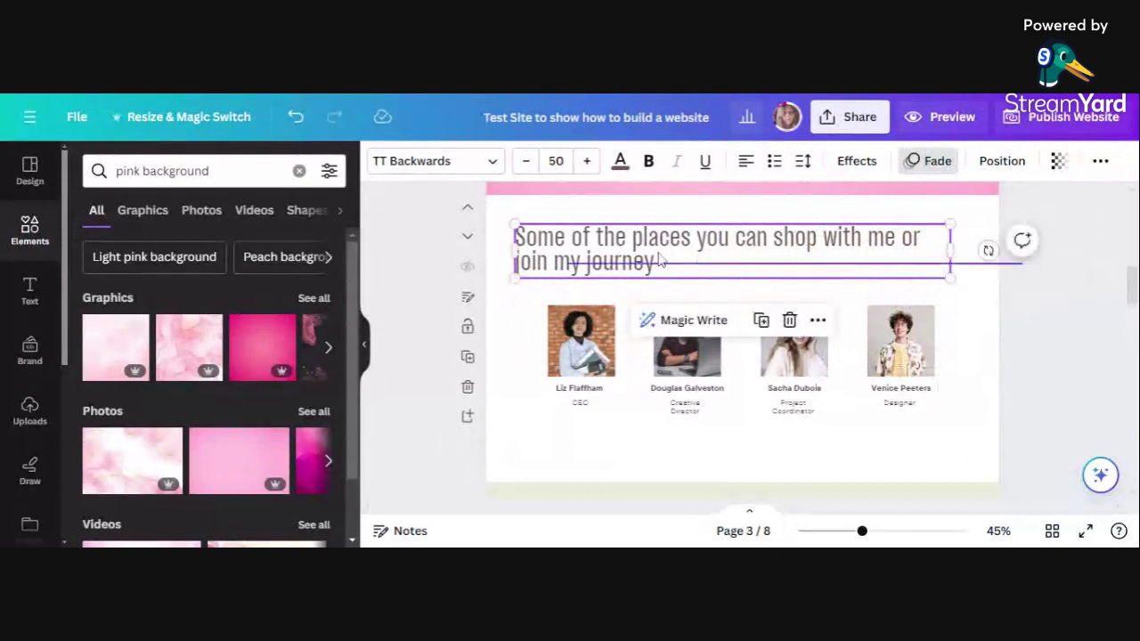
pyautogui.click(1021, 241)
pyautogui.click(641, 250)
pyautogui.hotkey('ctrl', 'a')
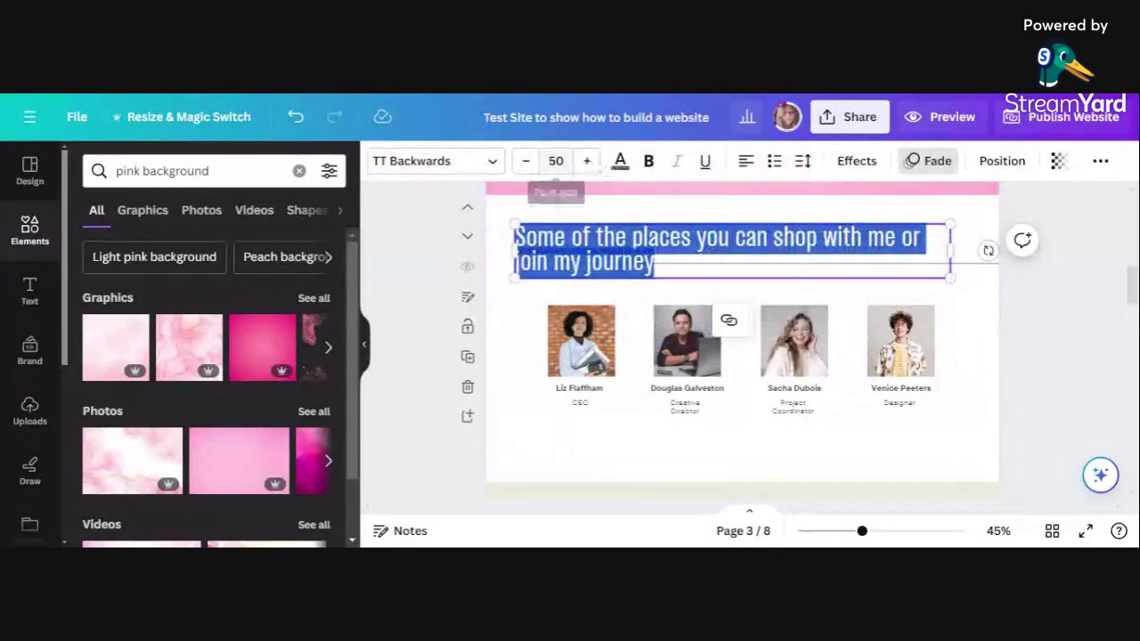
# - Reduce the page 3 heading to font size 39 so it fits on one line
pyautogui.click(527, 161)
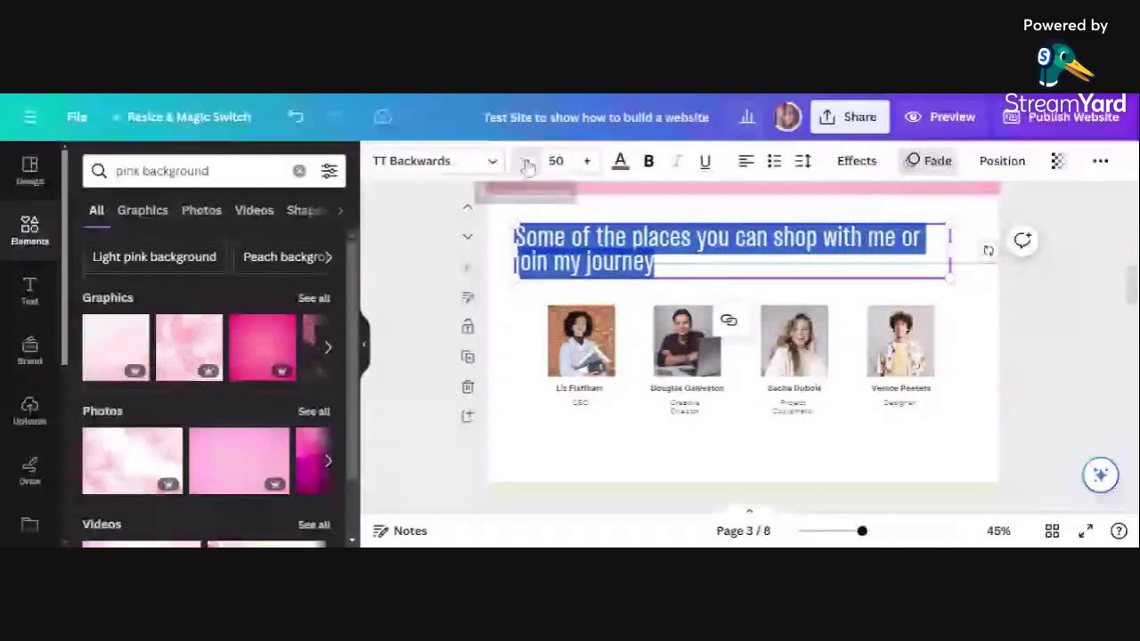
pyautogui.click(527, 161)
pyautogui.click(526, 162)
pyautogui.click(527, 161)
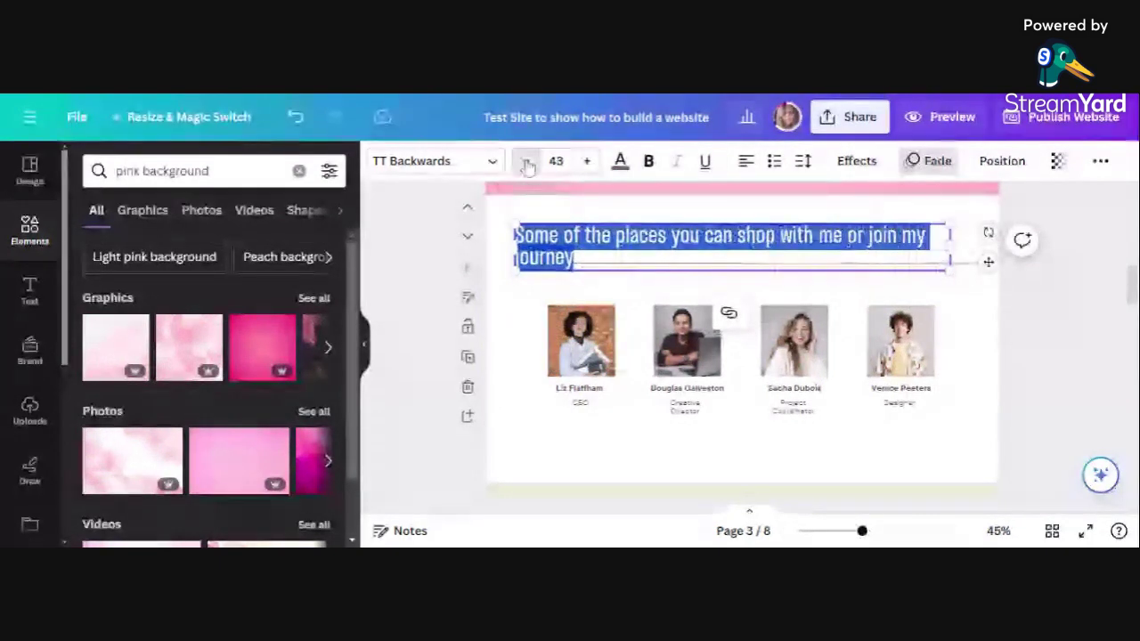
pyautogui.click(527, 162)
pyautogui.click(527, 161)
pyautogui.click(526, 161)
pyautogui.click(527, 161)
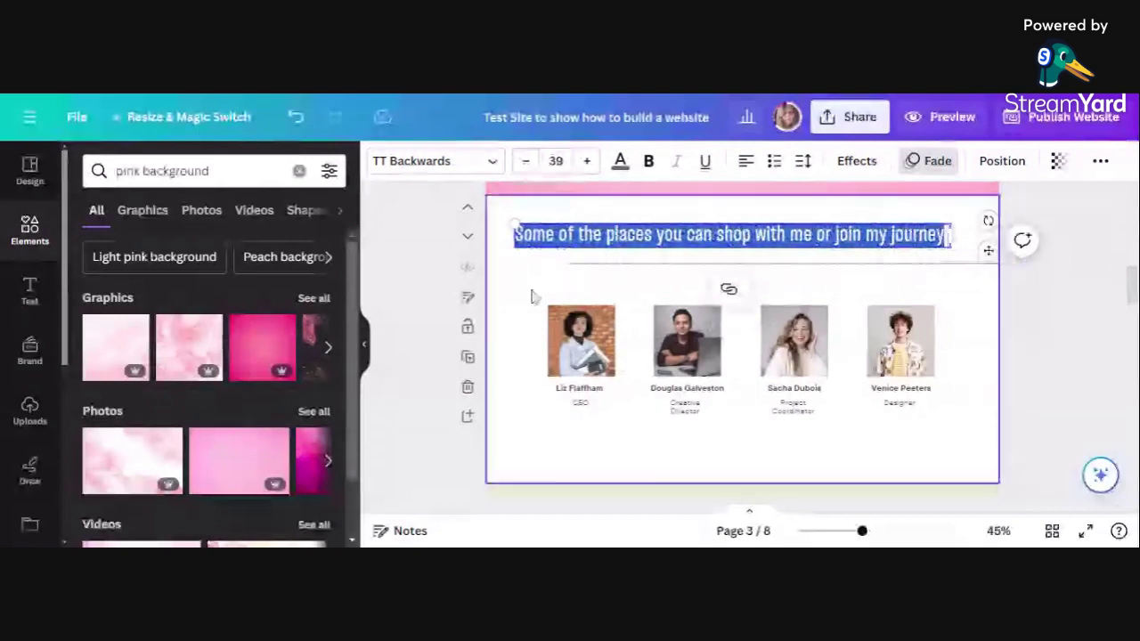
# - Nudge the page 3 heading slightly to the right
pyautogui.click(533, 297)
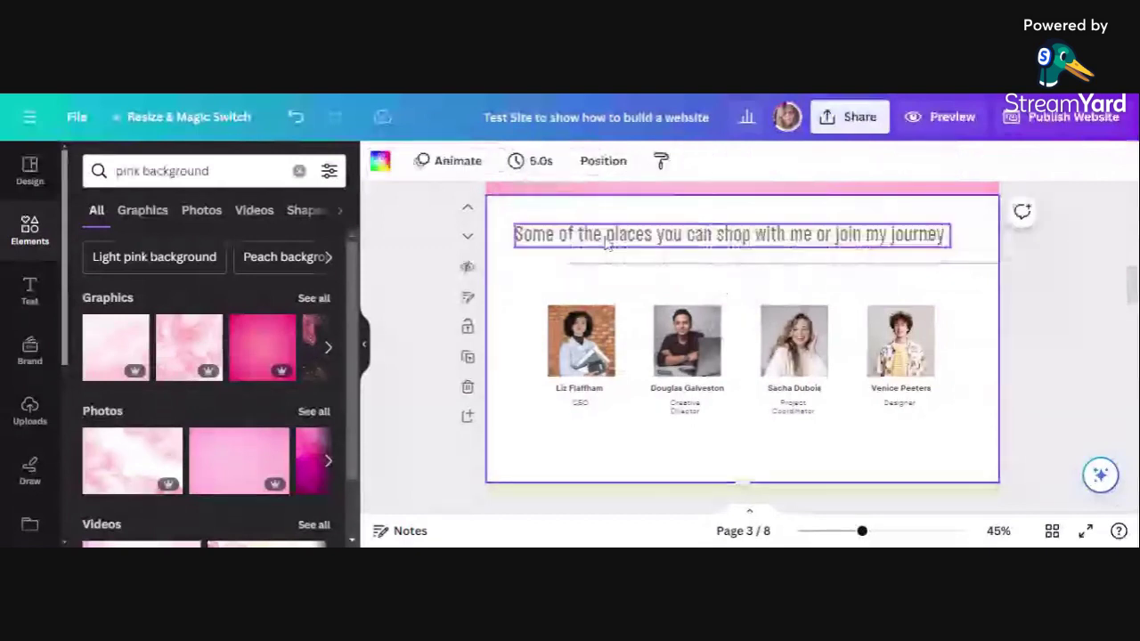
pyautogui.moveTo(607, 242); pyautogui.dragTo(624, 243)
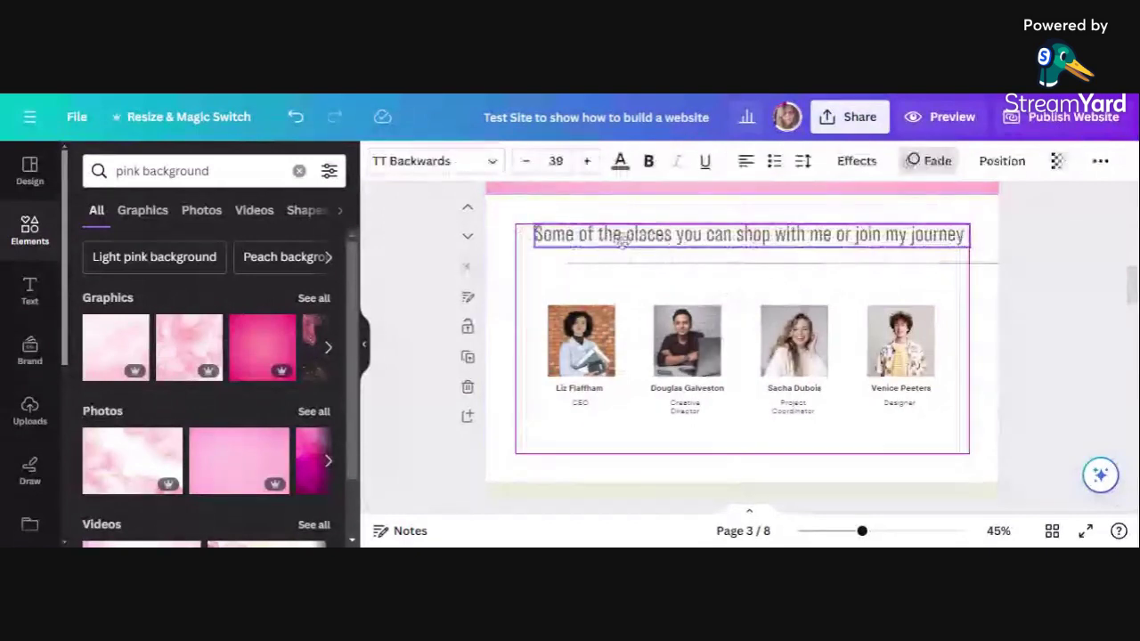
pyautogui.moveTo(623, 239); pyautogui.dragTo(624, 238)
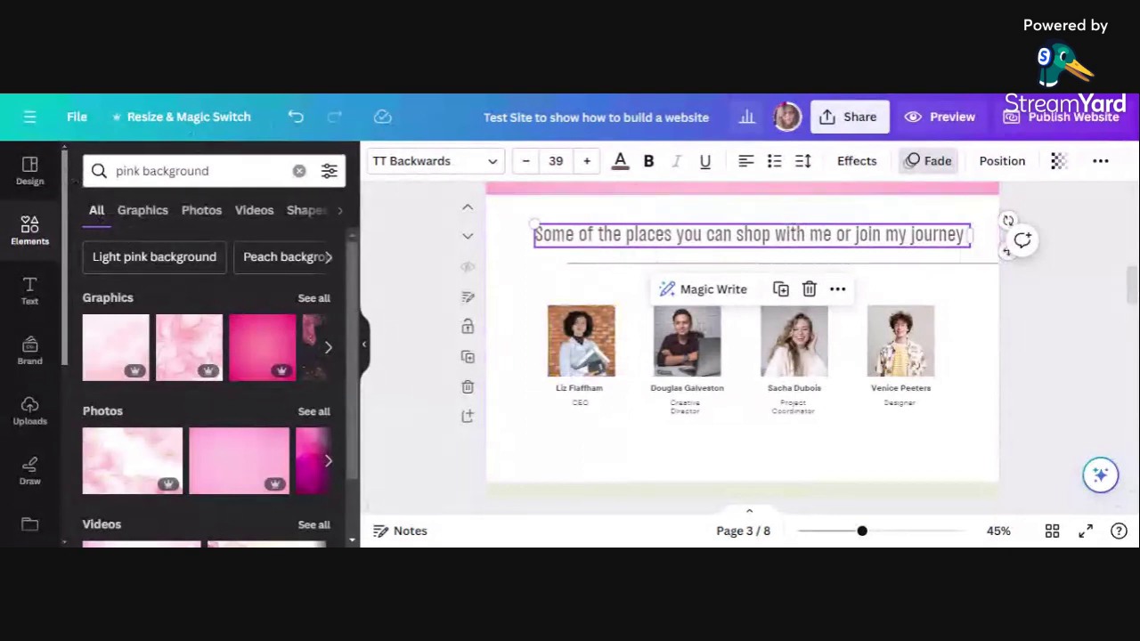
pyautogui.click(178, 170)
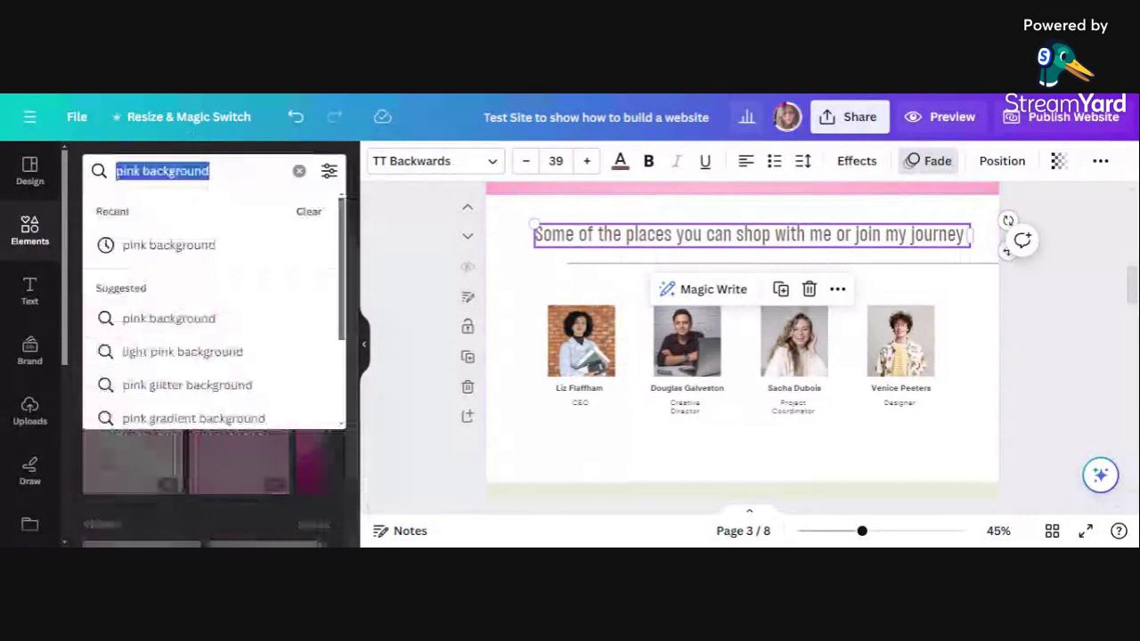
# - Search elements for 'shop', show only Graphics, and drag the striped-awning storefront onto page 3
pyautogui.write('sho')
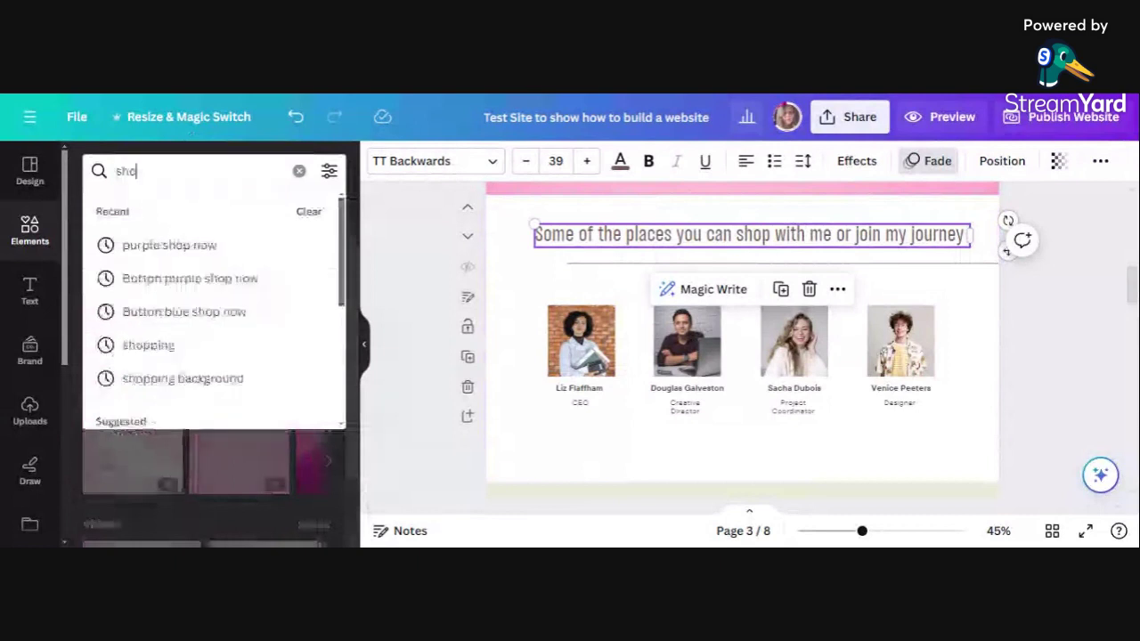
pyautogui.write('p')
pyautogui.press('Return')
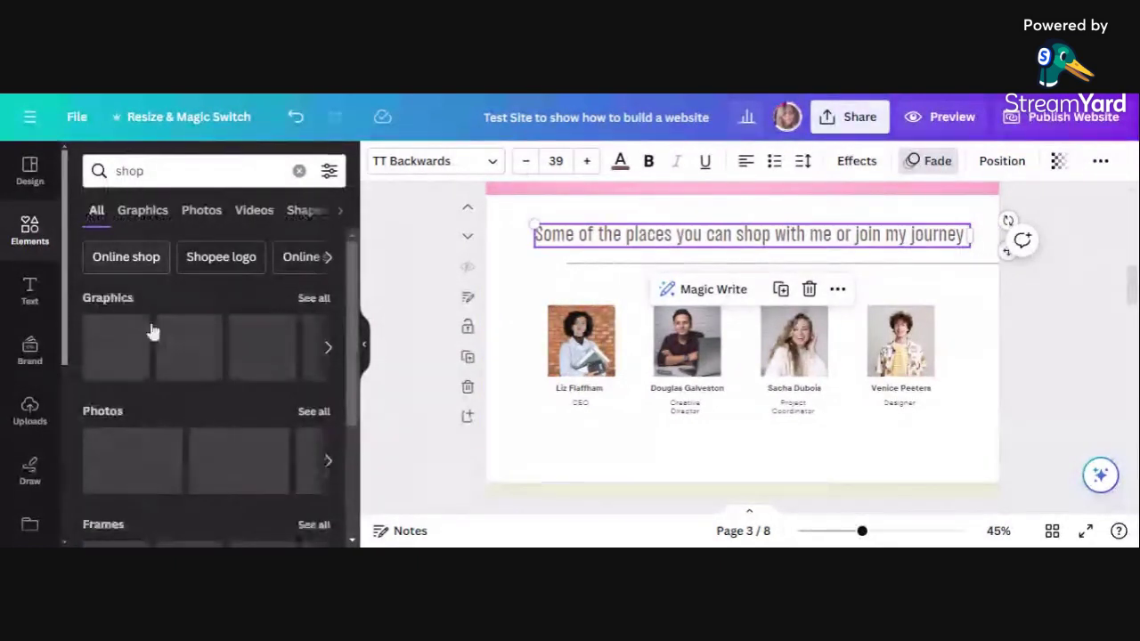
pyautogui.click(314, 299)
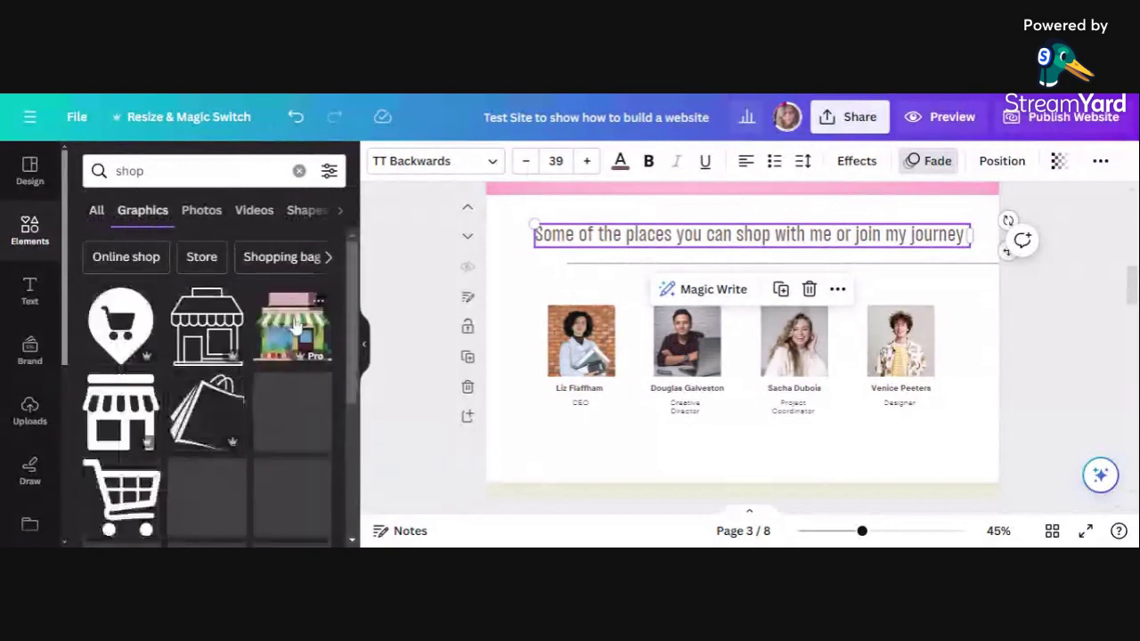
pyautogui.scroll(-2, 175, 409)
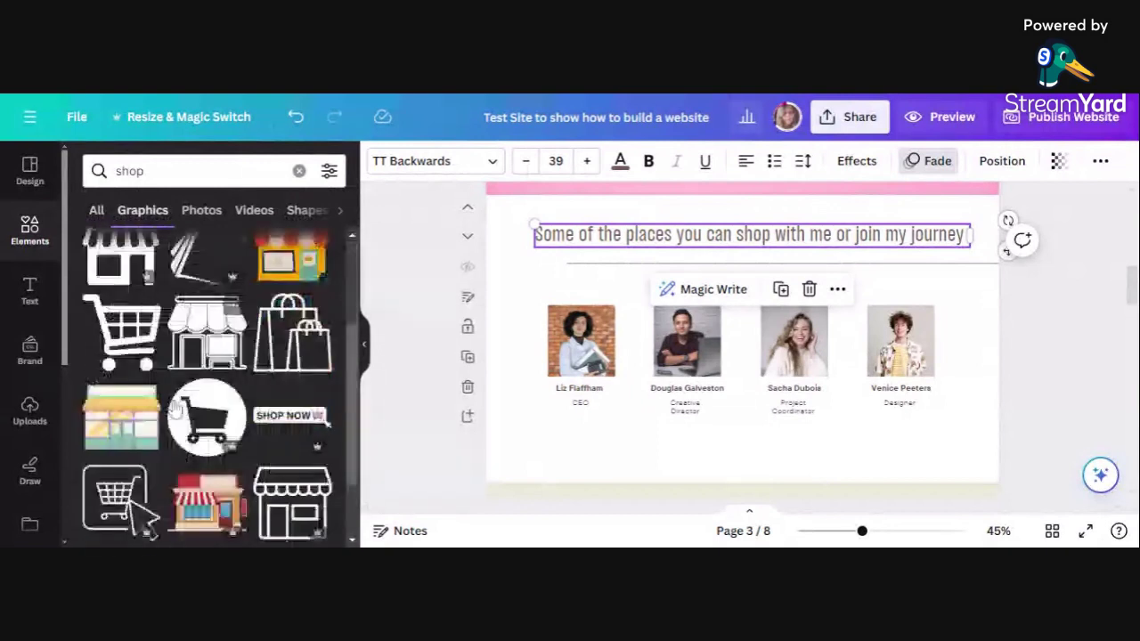
pyautogui.scroll(1, 175, 408)
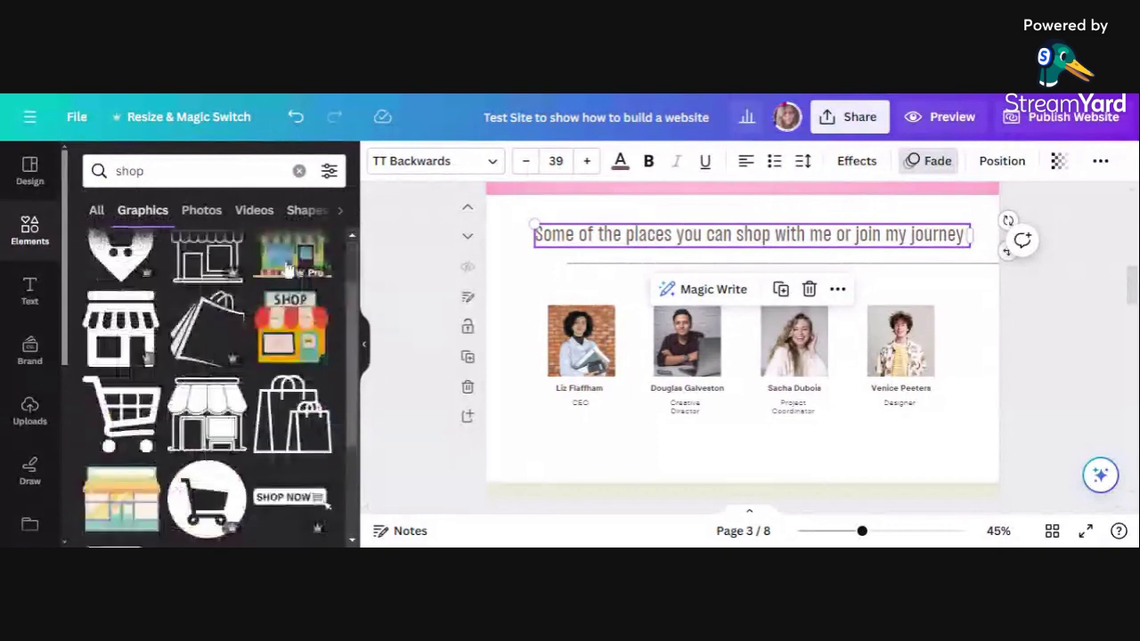
pyautogui.moveTo(288, 270); pyautogui.dragTo(764, 352)
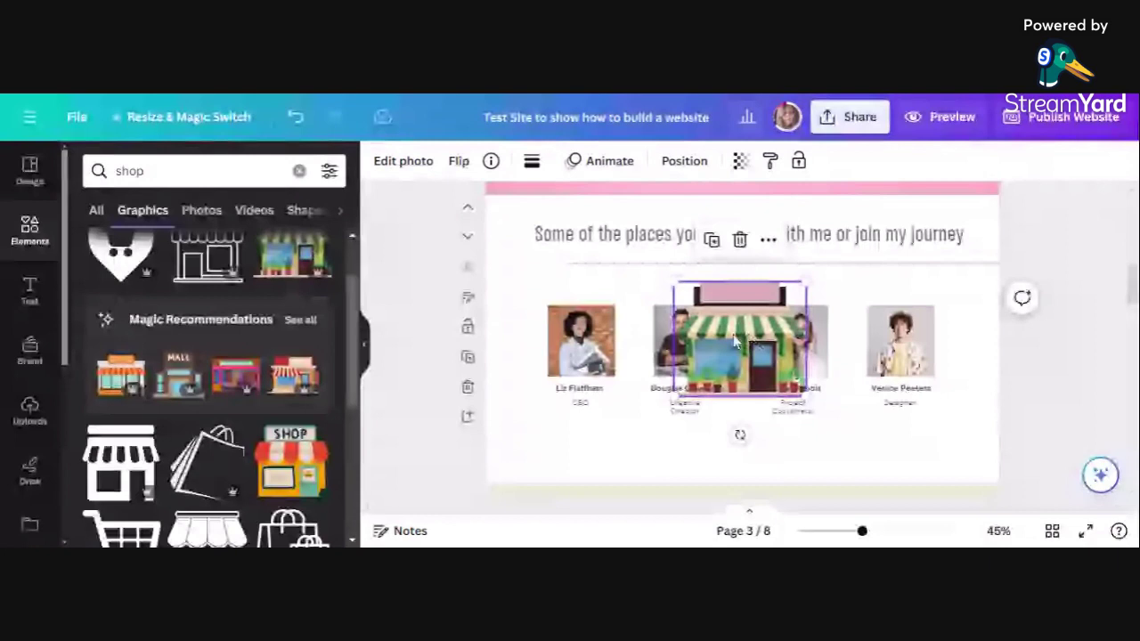
# - Fit the storefront graphic into the first team-photo slot, in line with the row, at 224 × 194
pyautogui.moveTo(733, 334); pyautogui.dragTo(528, 369)
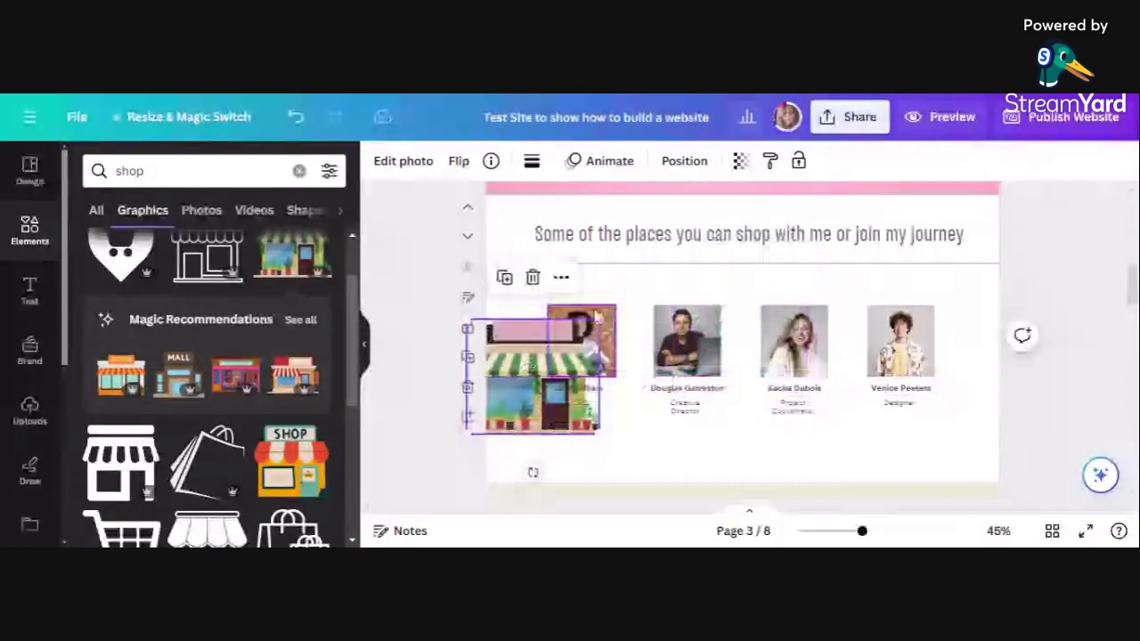
pyautogui.click(603, 312)
pyautogui.click(545, 376)
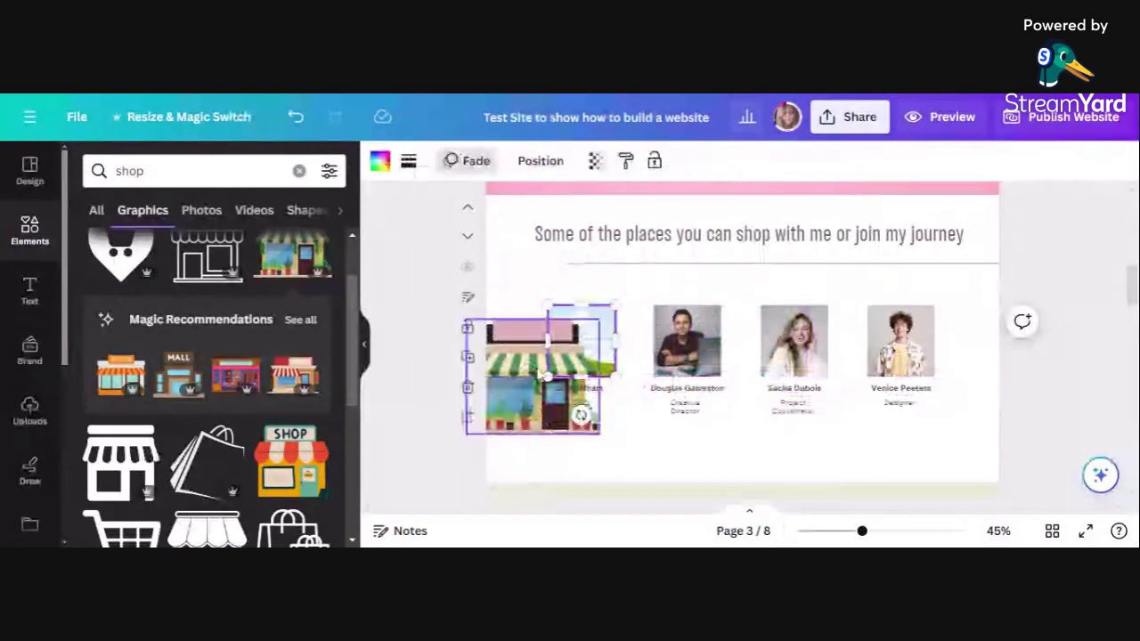
pyautogui.moveTo(540, 375); pyautogui.dragTo(574, 328)
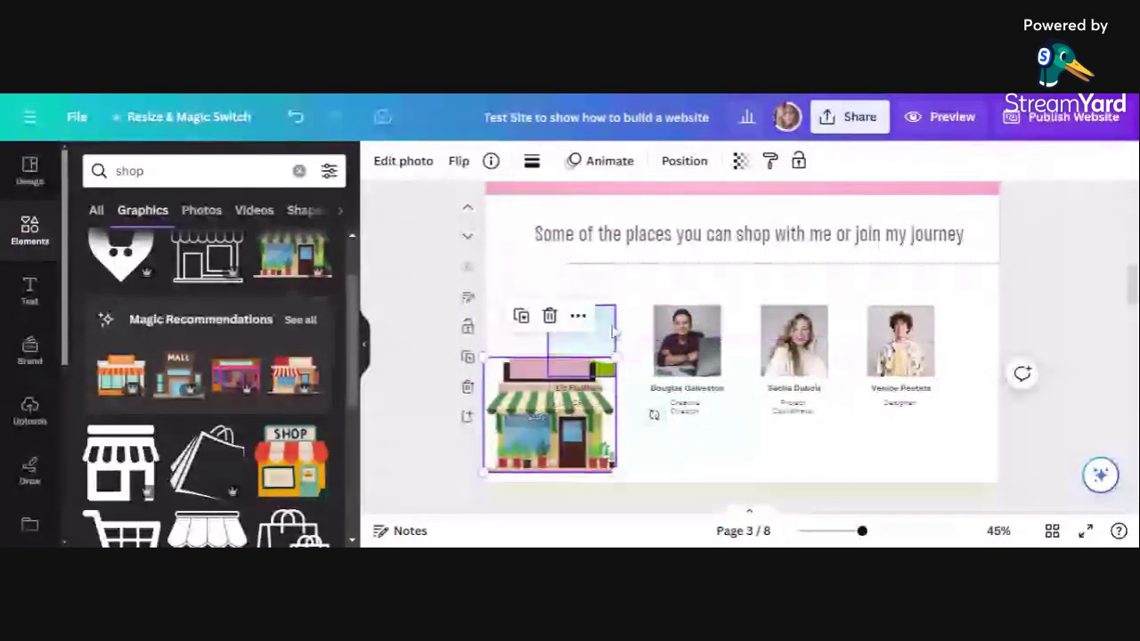
pyautogui.moveTo(578, 418); pyautogui.dragTo(595, 374)
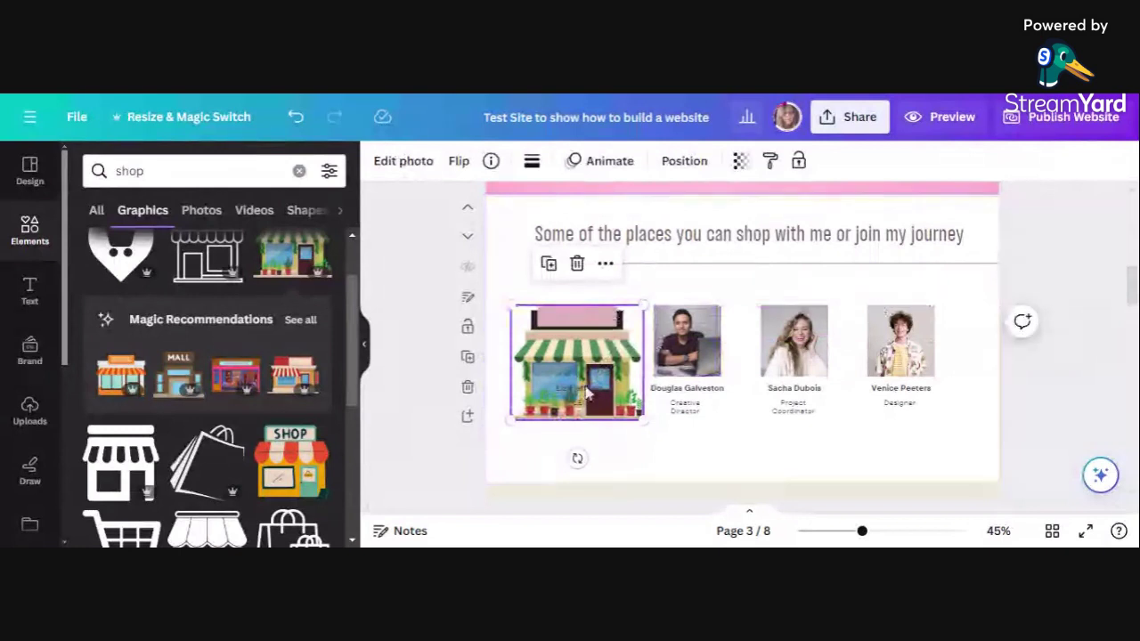
pyautogui.moveTo(514, 417); pyautogui.dragTo(559, 378)
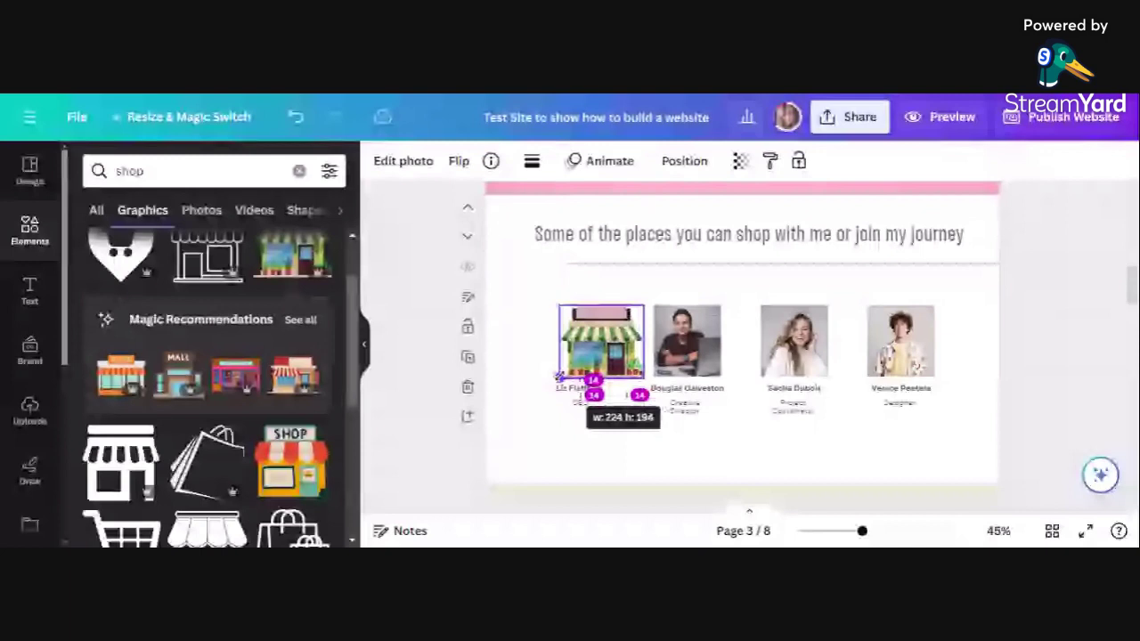
pyautogui.moveTo(560, 377); pyautogui.dragTo(560, 378)
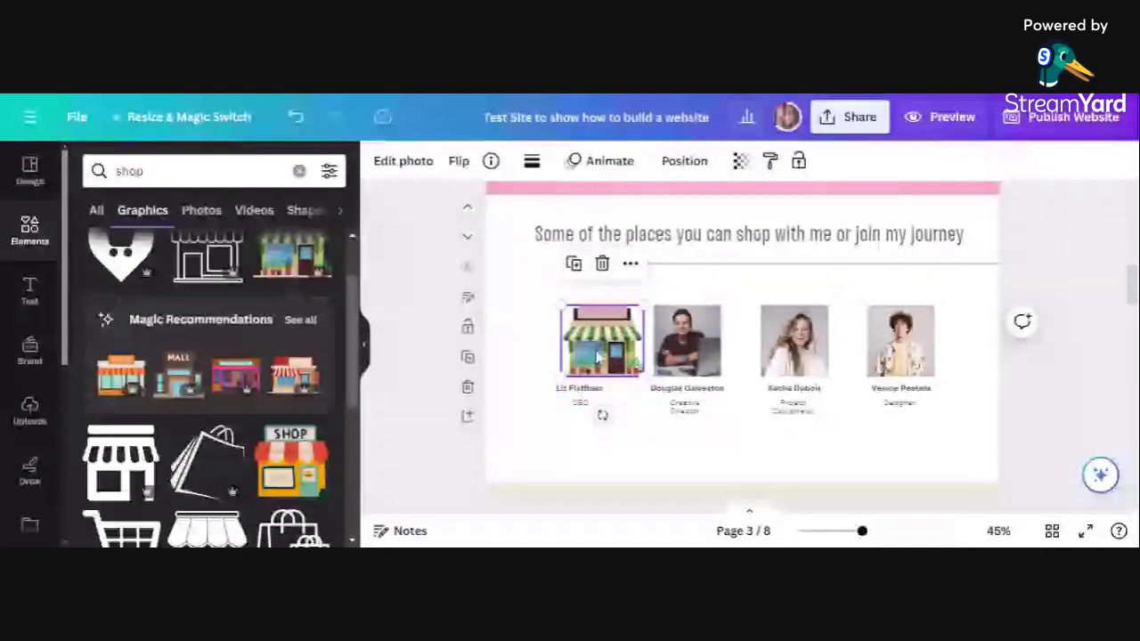
# - Retype the first caption as 'Shop with me' and delete the CEO title line beneath it
pyautogui.doubleClick(568, 392)
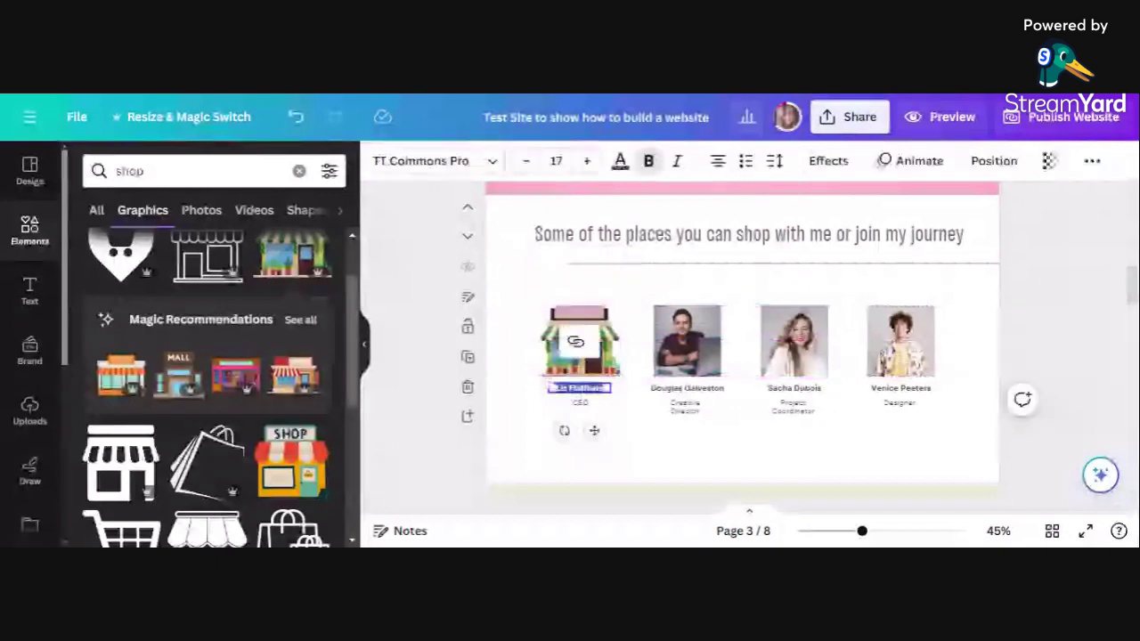
pyautogui.write('Shop with me')
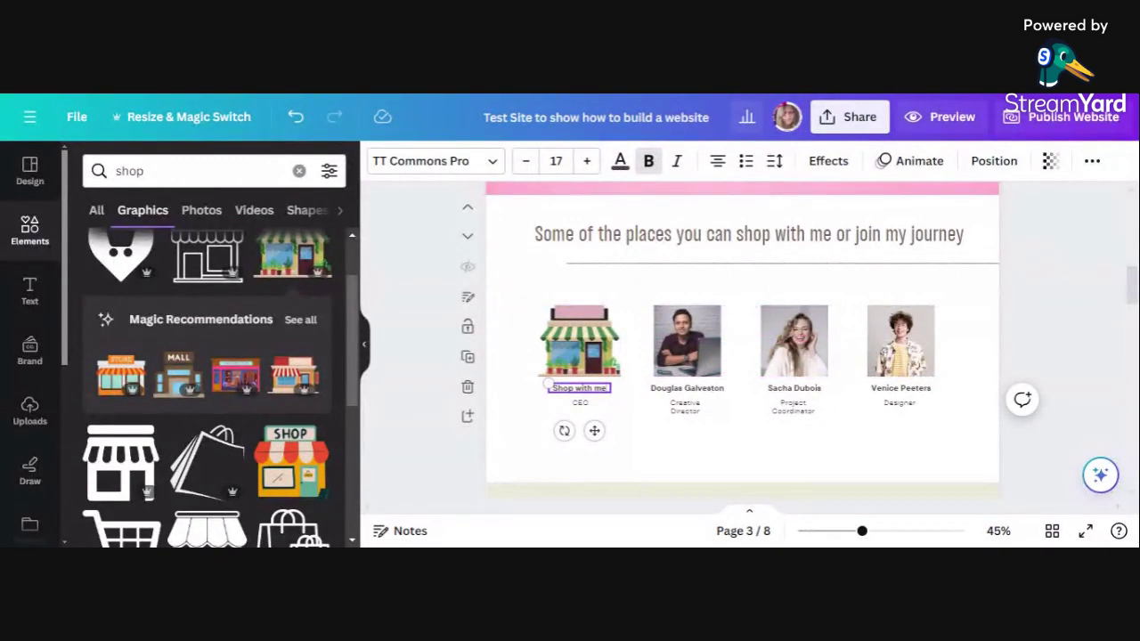
pyautogui.click(581, 406)
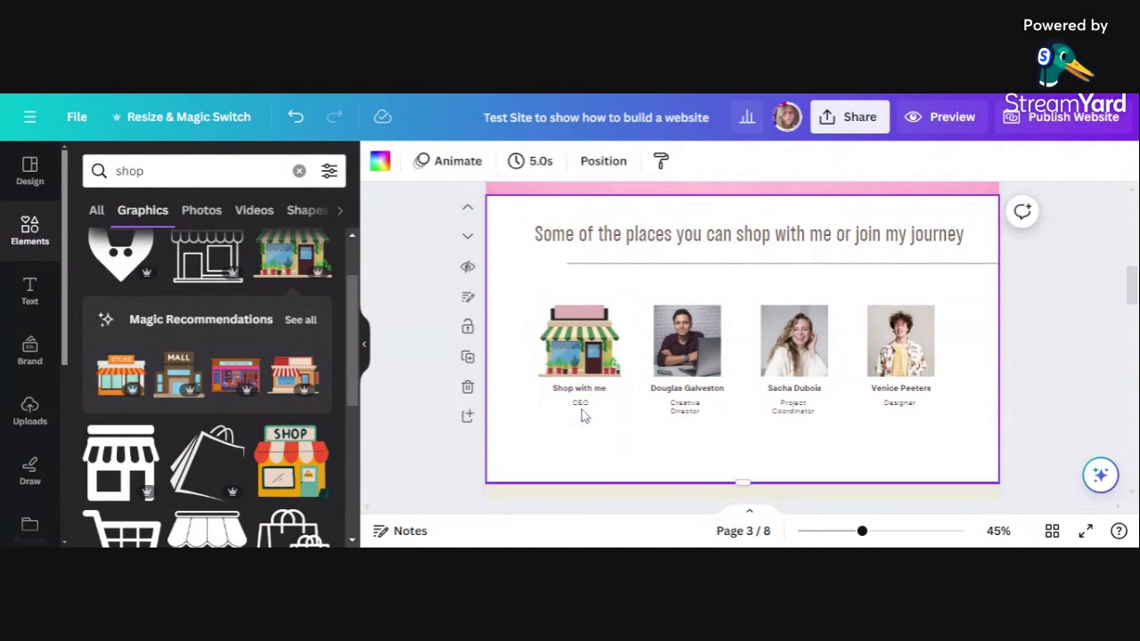
pyautogui.doubleClick(581, 403)
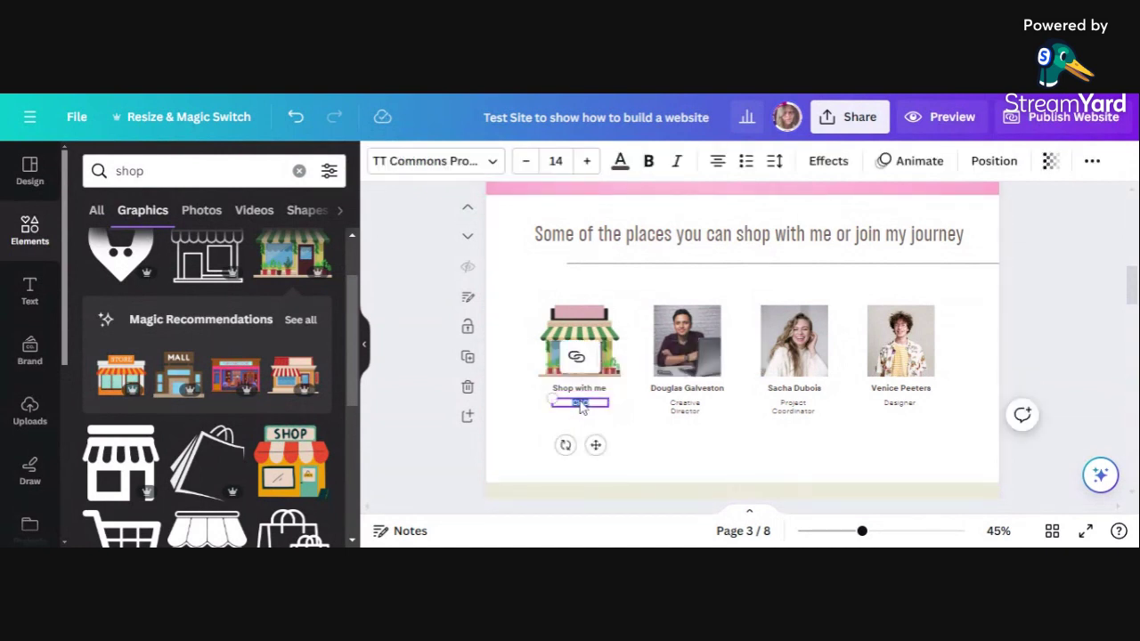
pyautogui.press('BackSpace')
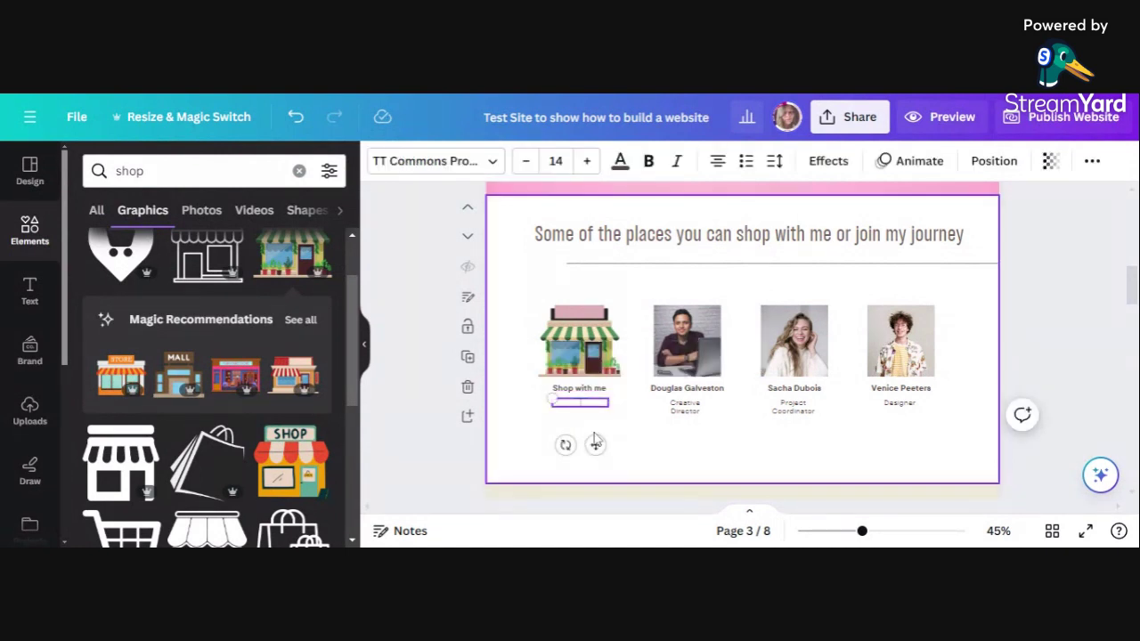
pyautogui.click(642, 454)
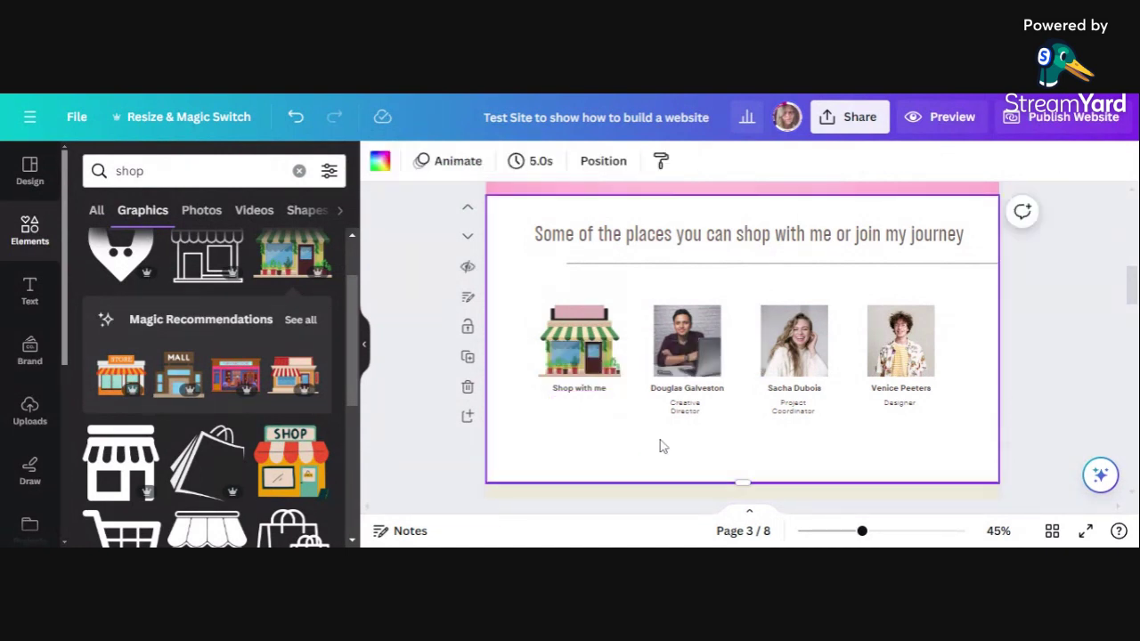
# - Select all of the 'Shop with me' caption text, leaving the caption selected
pyautogui.rightClick(575, 399)
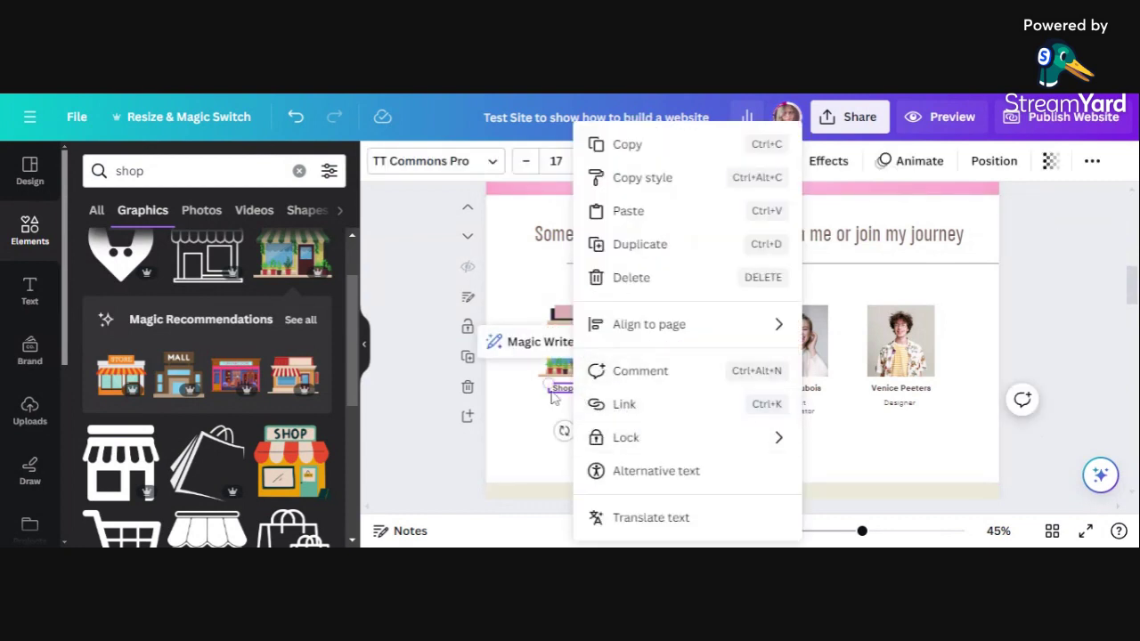
pyautogui.click(536, 412)
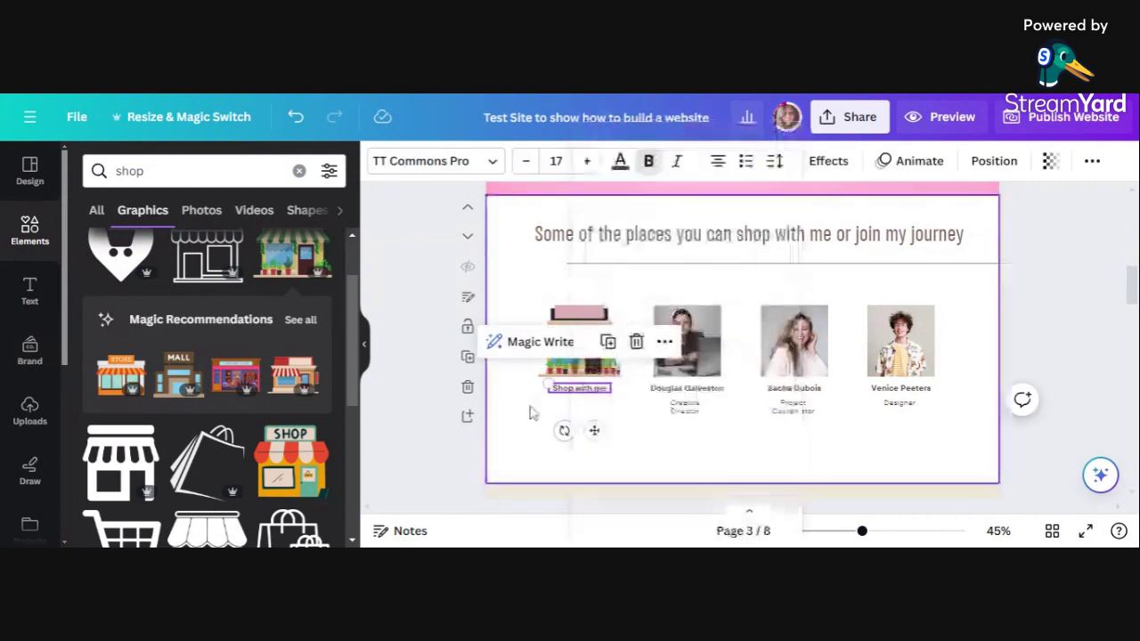
pyautogui.moveTo(573, 389); pyautogui.dragTo(608, 388)
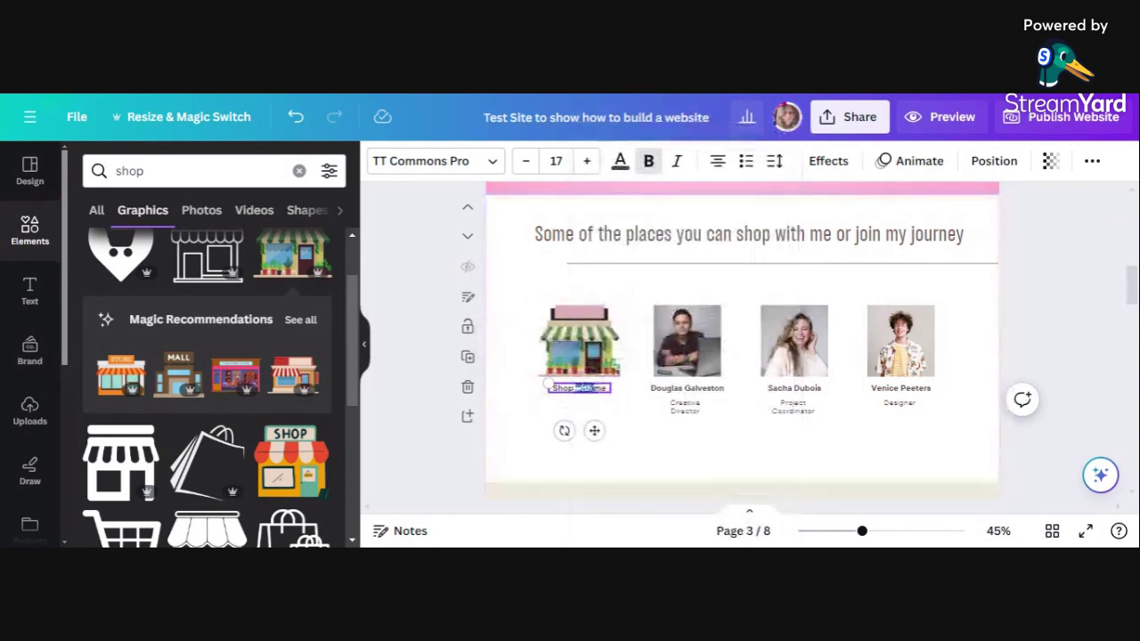
pyautogui.hotkey('ctrl', 'a')
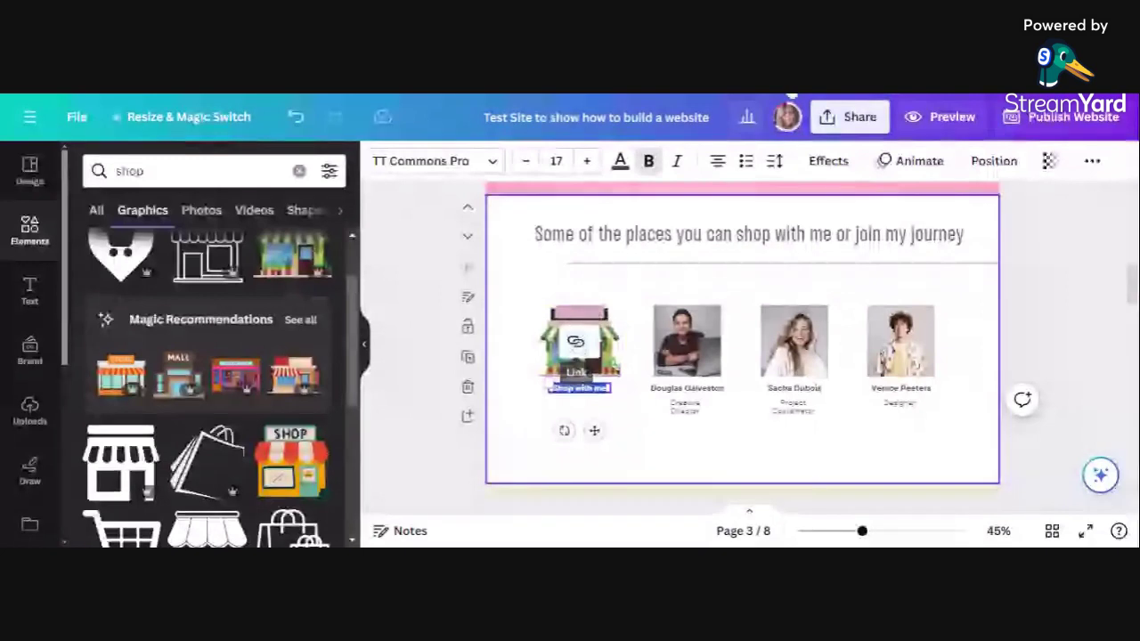
pyautogui.press('Escape')
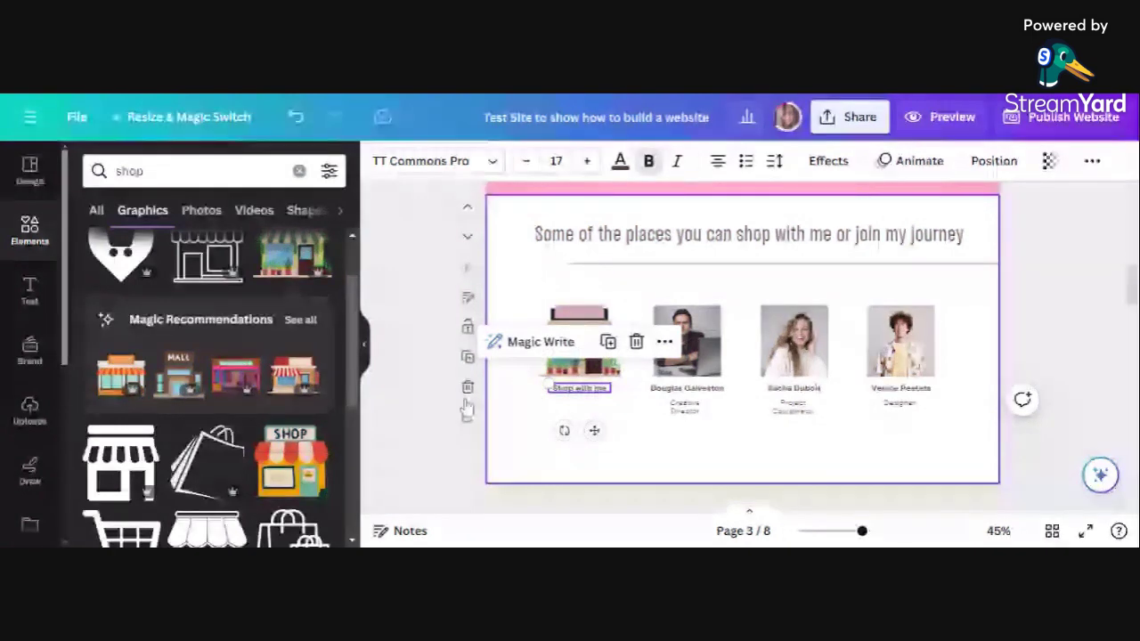
# - Link the 'Shop with me' caption to the pasted bit.ly shop URL
pyautogui.doubleClick(584, 395)
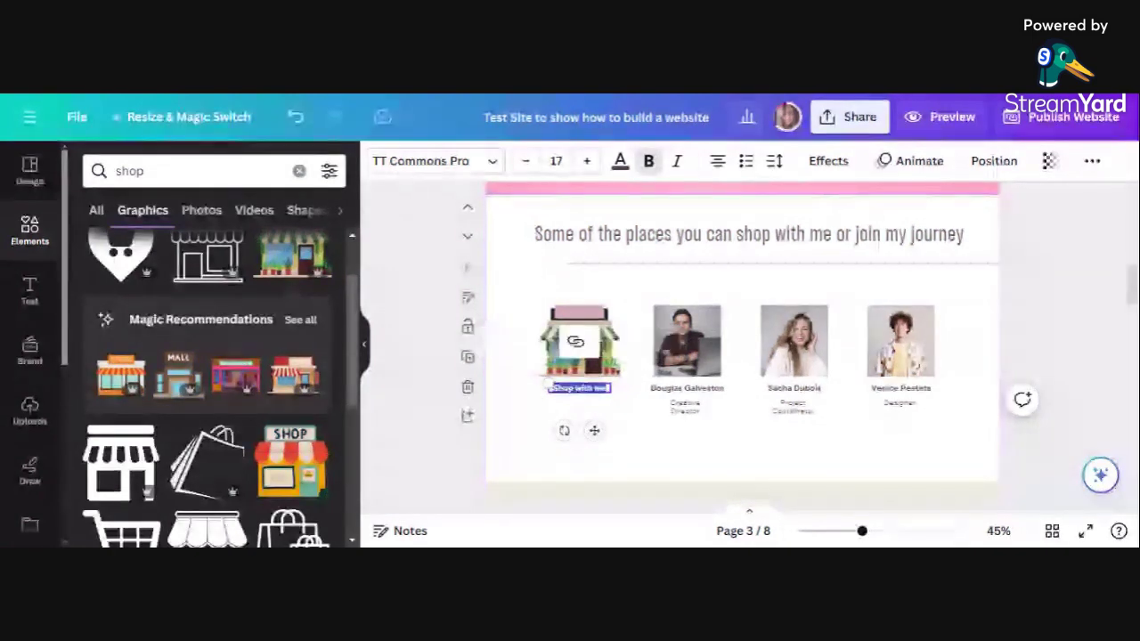
pyautogui.click(576, 341)
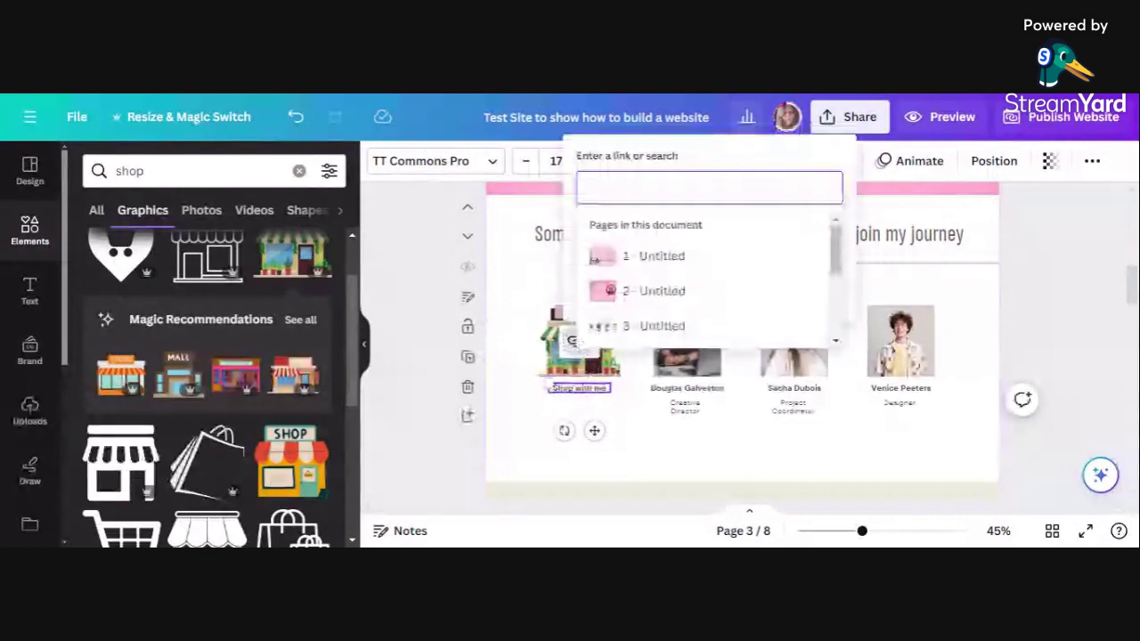
pyautogui.write('https://bit.ly/ShopWithSharon')
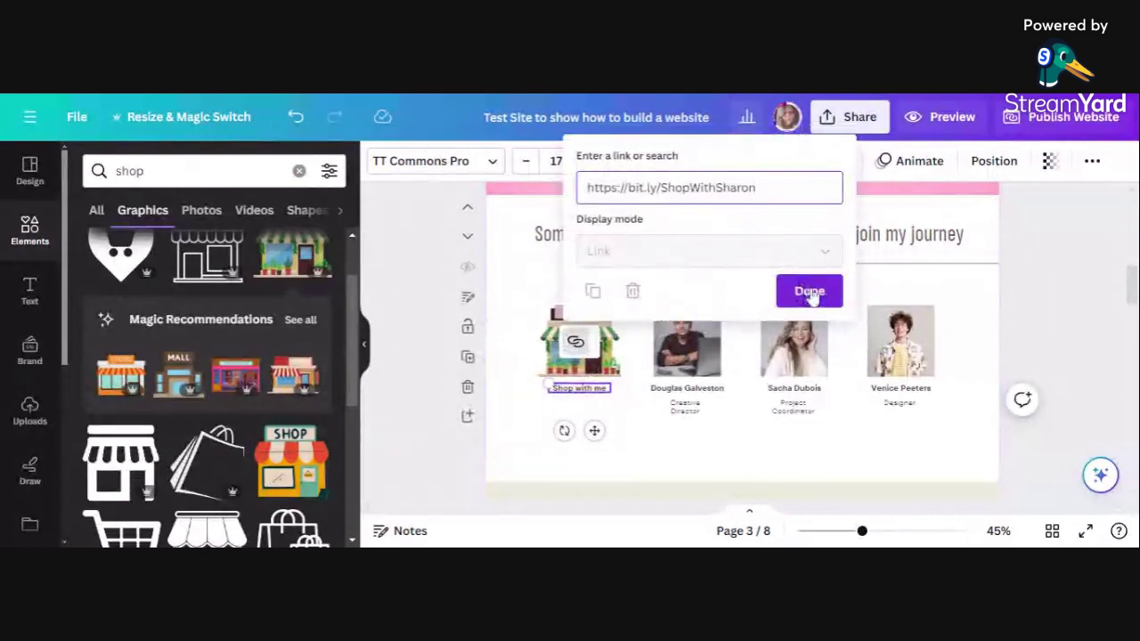
pyautogui.click(810, 292)
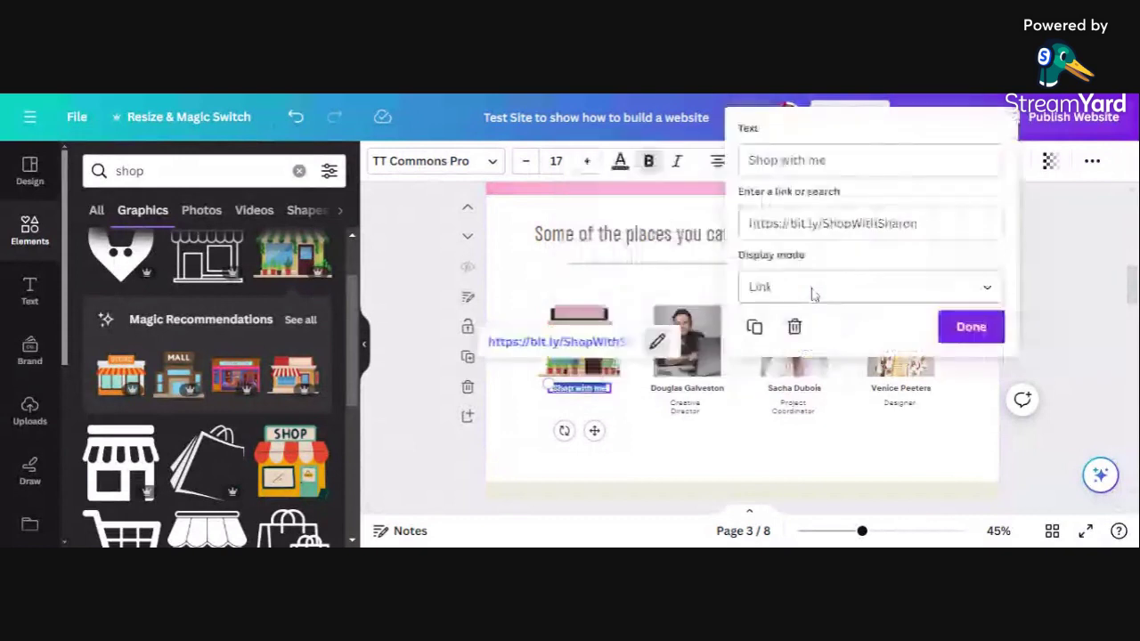
pyautogui.click(656, 438)
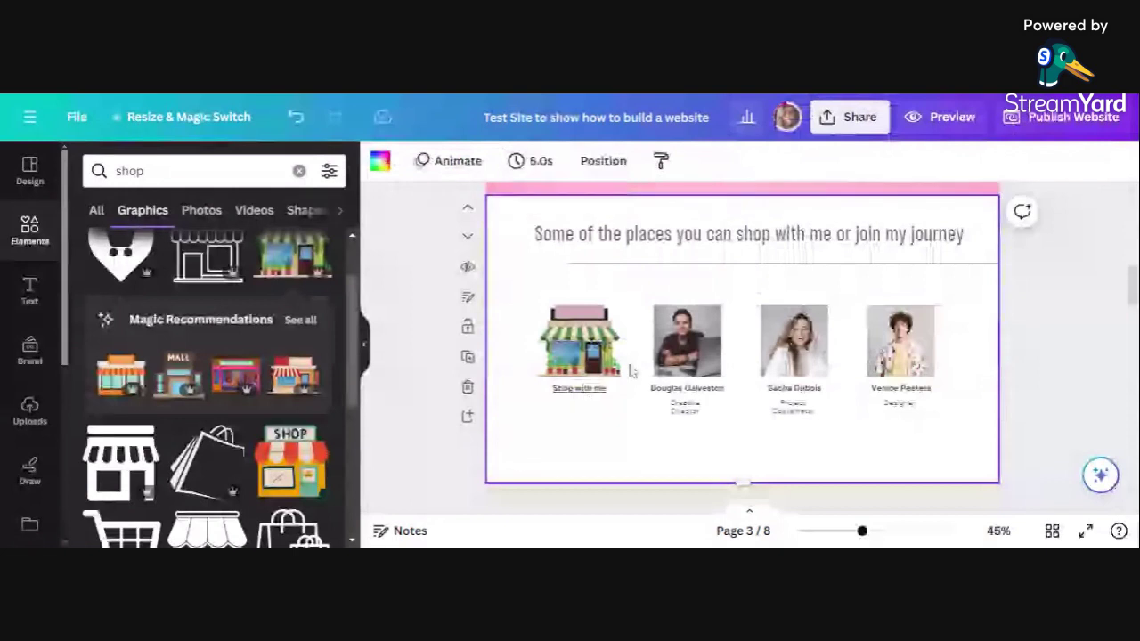
pyautogui.click(688, 351)
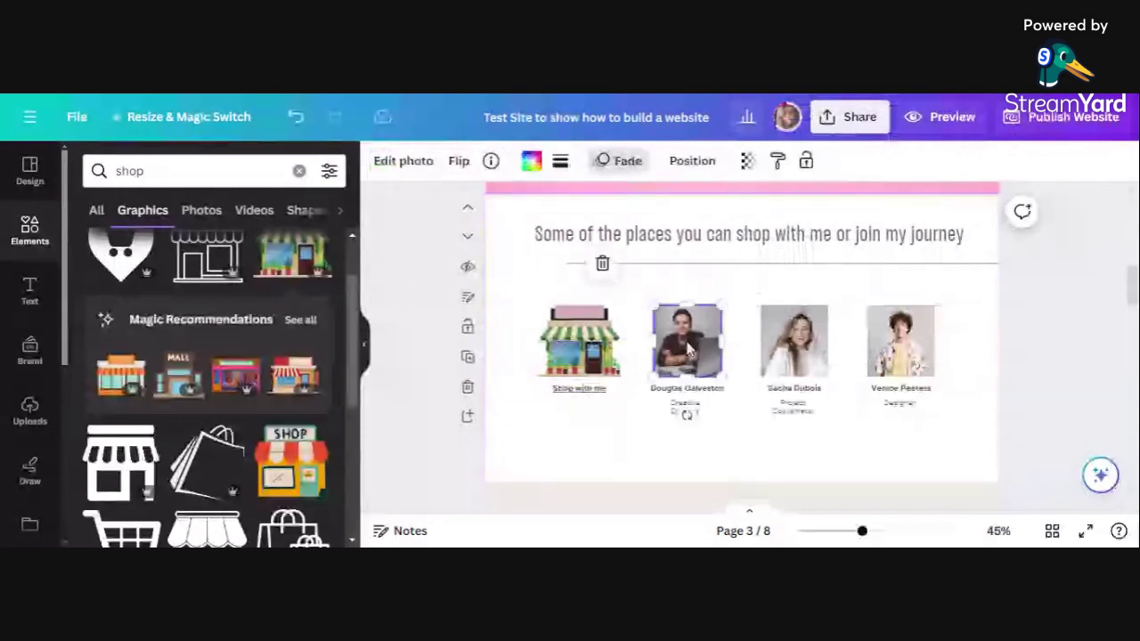
# - Delete the second, third and fourth team photos and the empty second photo frame
pyautogui.press('Delete')
pyautogui.click(800, 344)
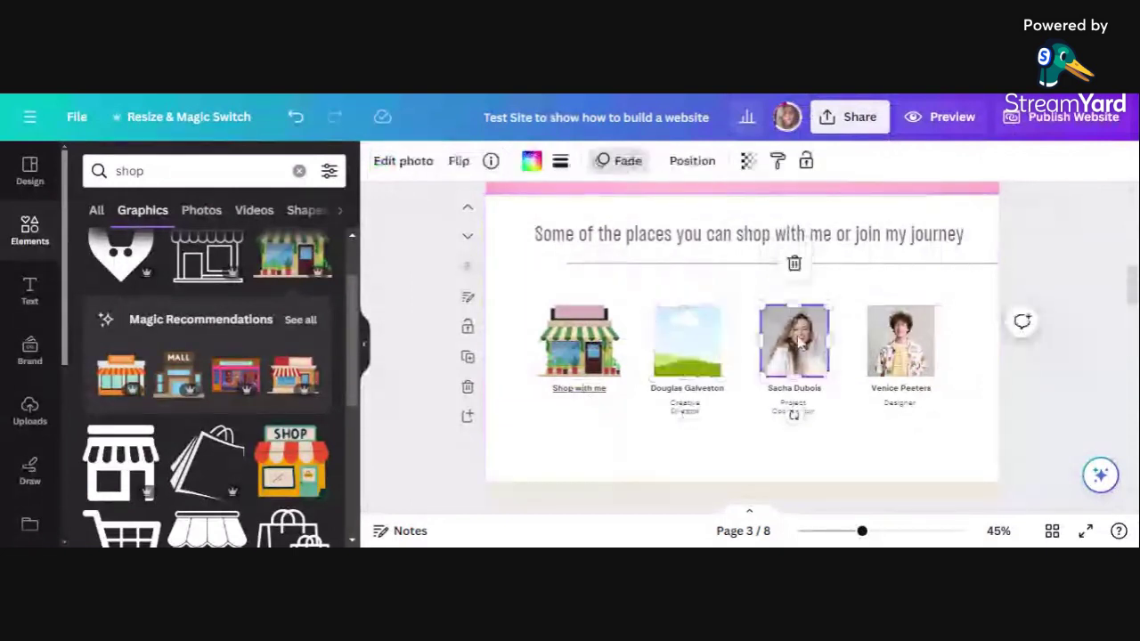
pyautogui.press('Delete')
pyautogui.click(898, 350)
pyautogui.press('Delete')
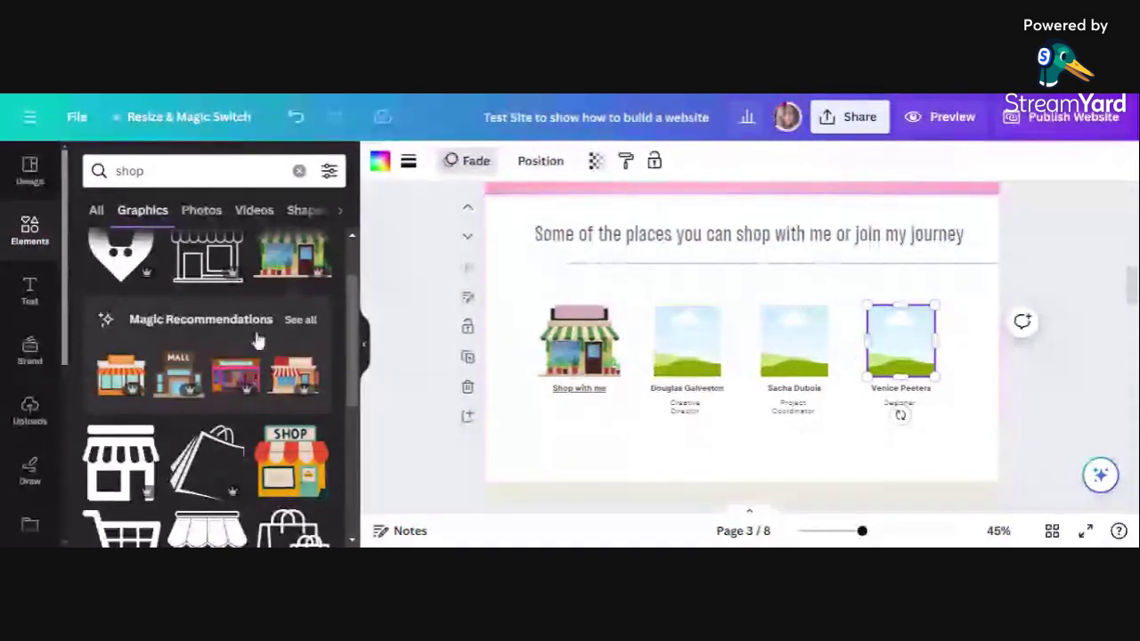
pyautogui.click(679, 333)
pyautogui.press('Delete')
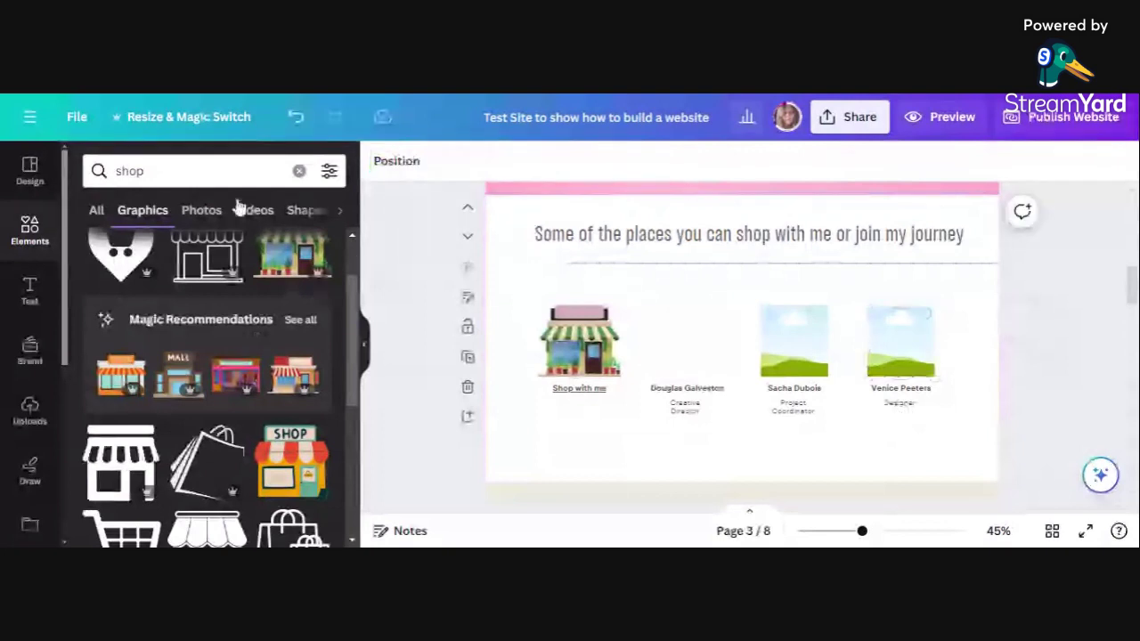
# - Search elements for 'brochure' and scroll the graphics to the green CATALOG book
pyautogui.click(179, 171)
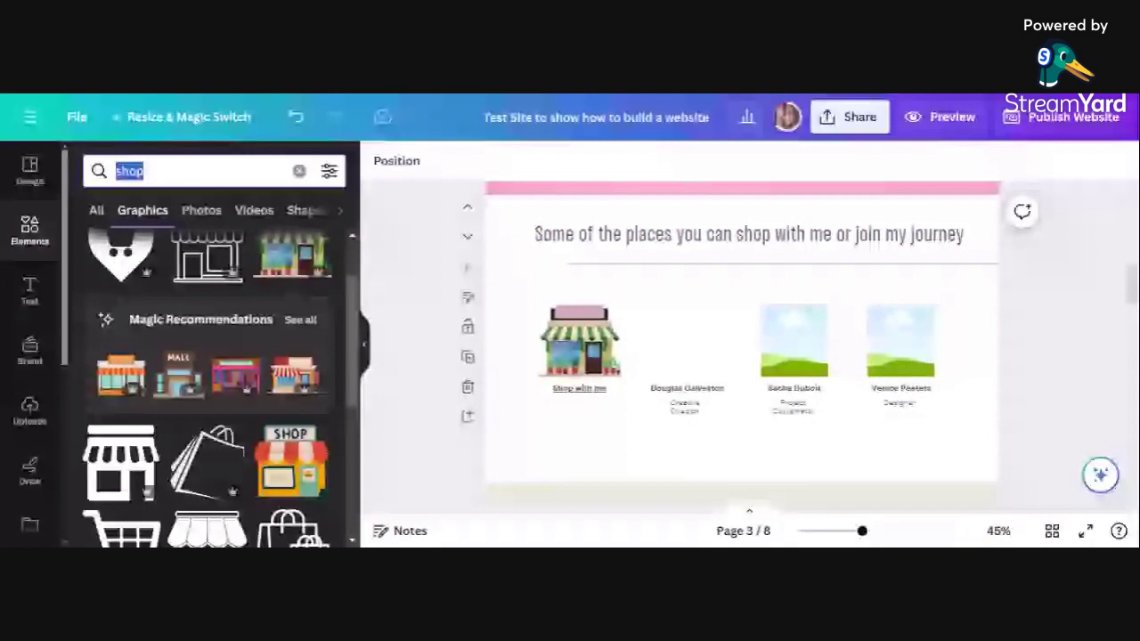
pyautogui.write('brochure')
pyautogui.press('Return')
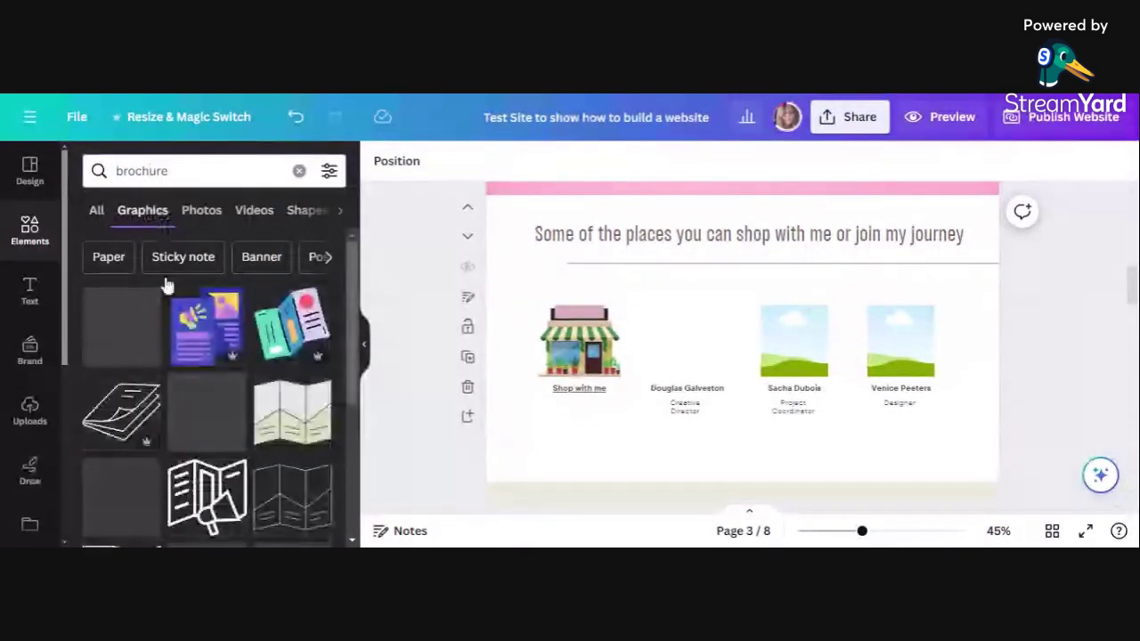
pyautogui.scroll(-2, 182, 392)
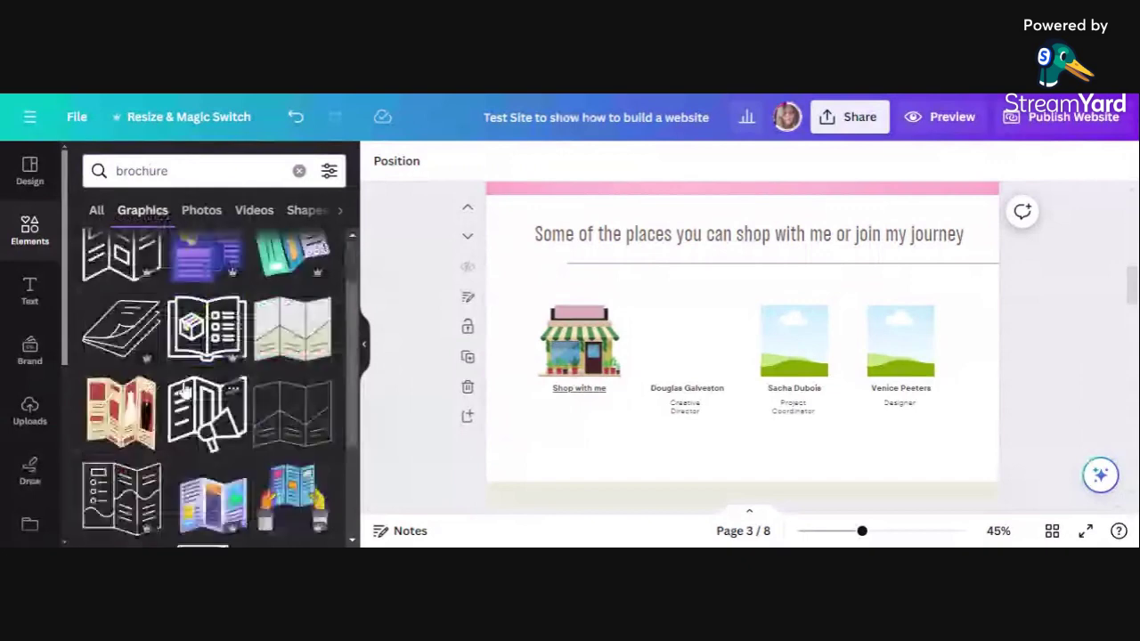
pyautogui.scroll(-2, 184, 392)
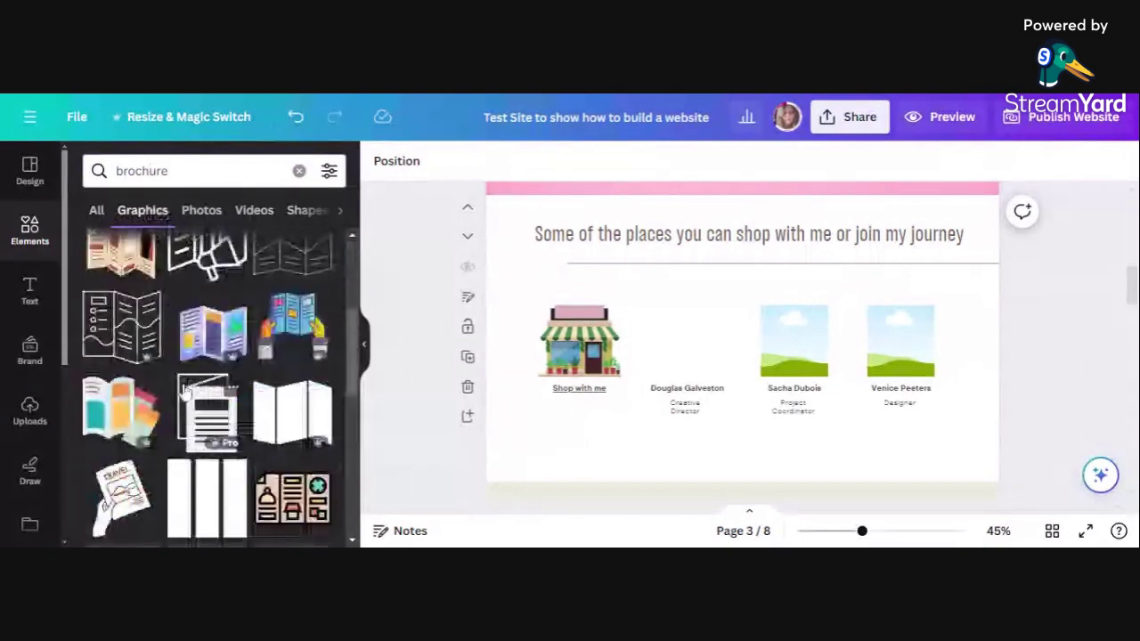
pyautogui.scroll(-3, 184, 392)
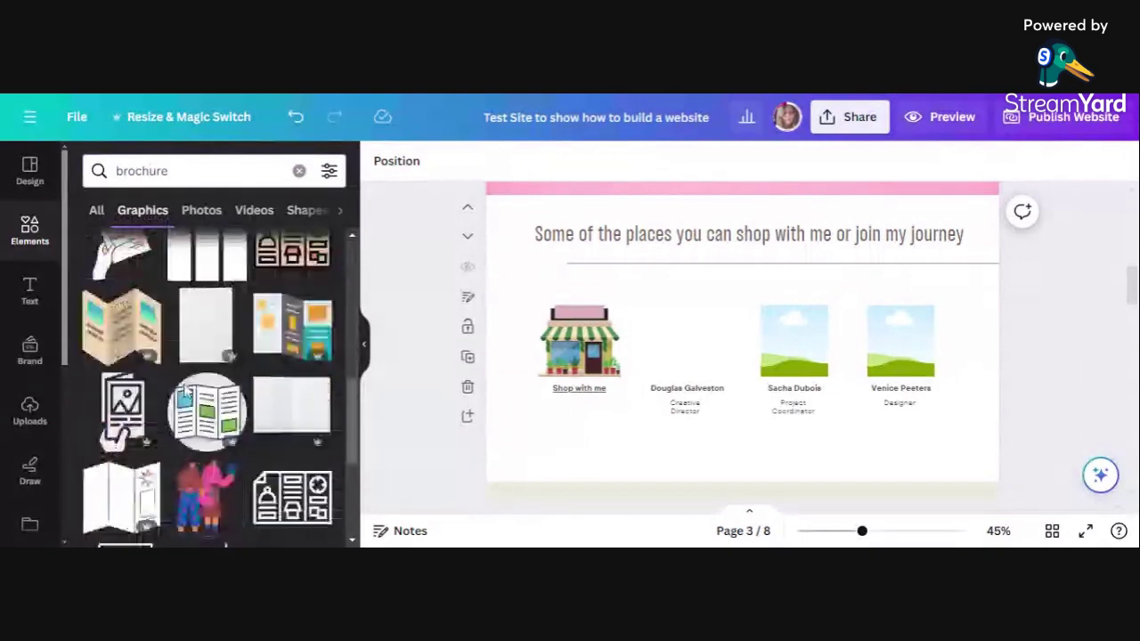
pyautogui.scroll(-2, 184, 393)
pyautogui.scroll(-3, 184, 392)
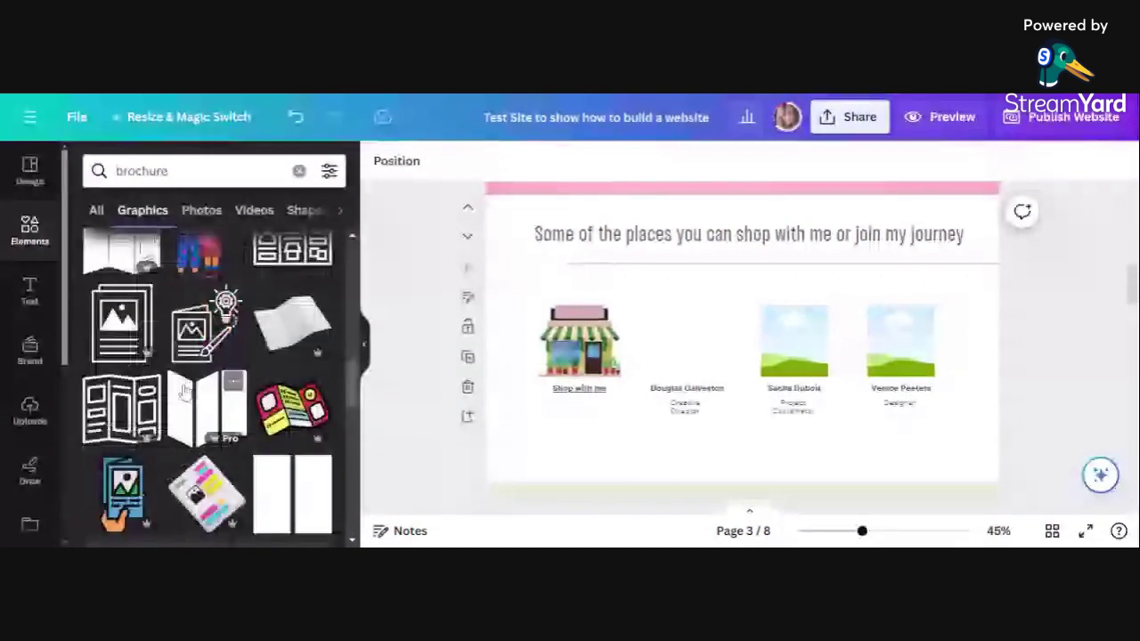
pyautogui.scroll(-1, 184, 392)
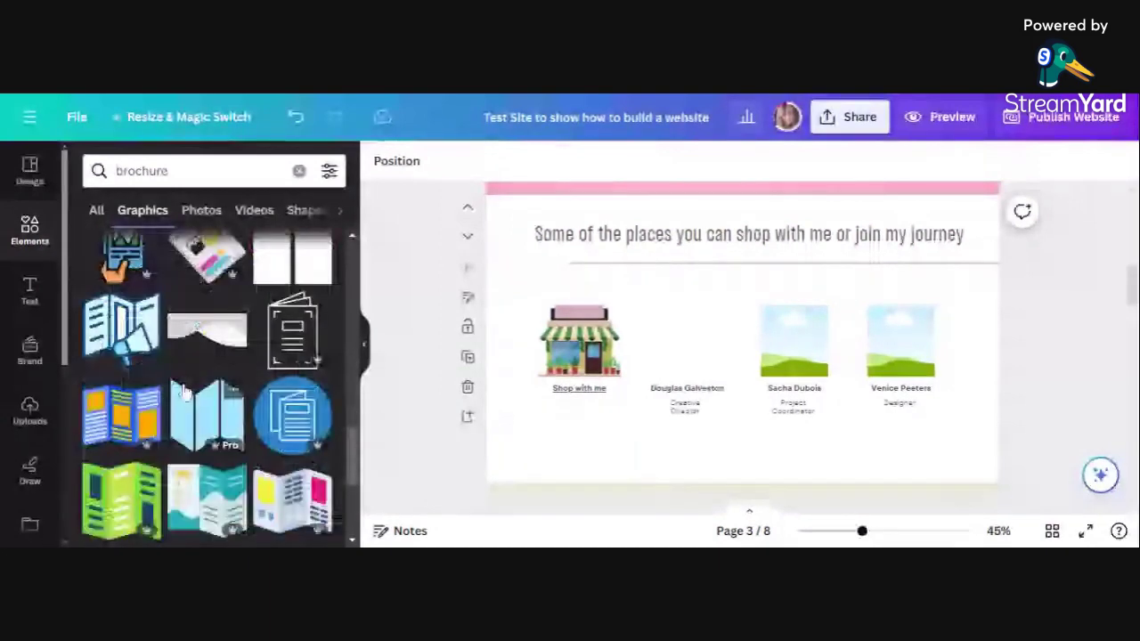
pyautogui.scroll(-1, 183, 392)
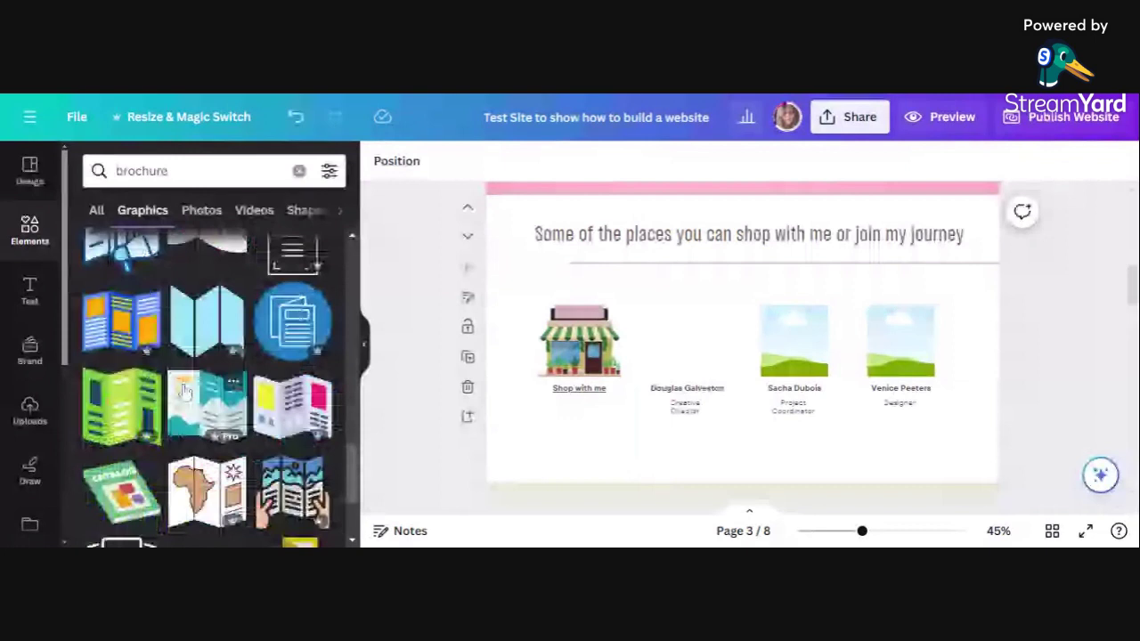
pyautogui.scroll(-1, 184, 392)
pyautogui.scroll(-1, 184, 392)
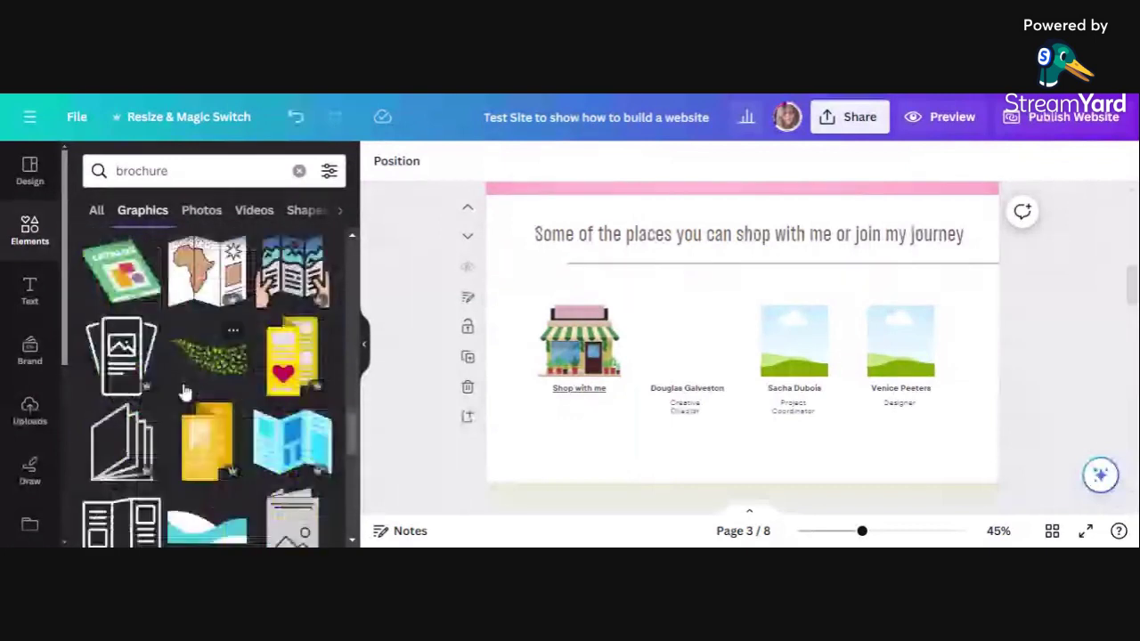
pyautogui.scroll(1, 182, 379)
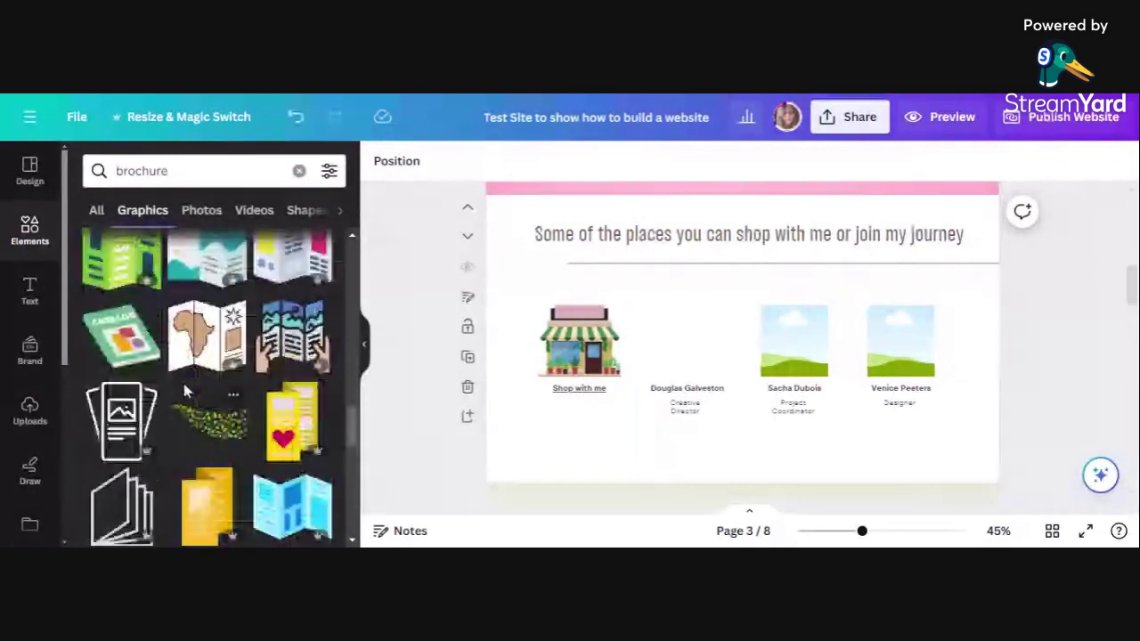
# - Add the green CATALOG graphic and size it to about 235 × 181 in the second photo slot
pyautogui.click(135, 343)
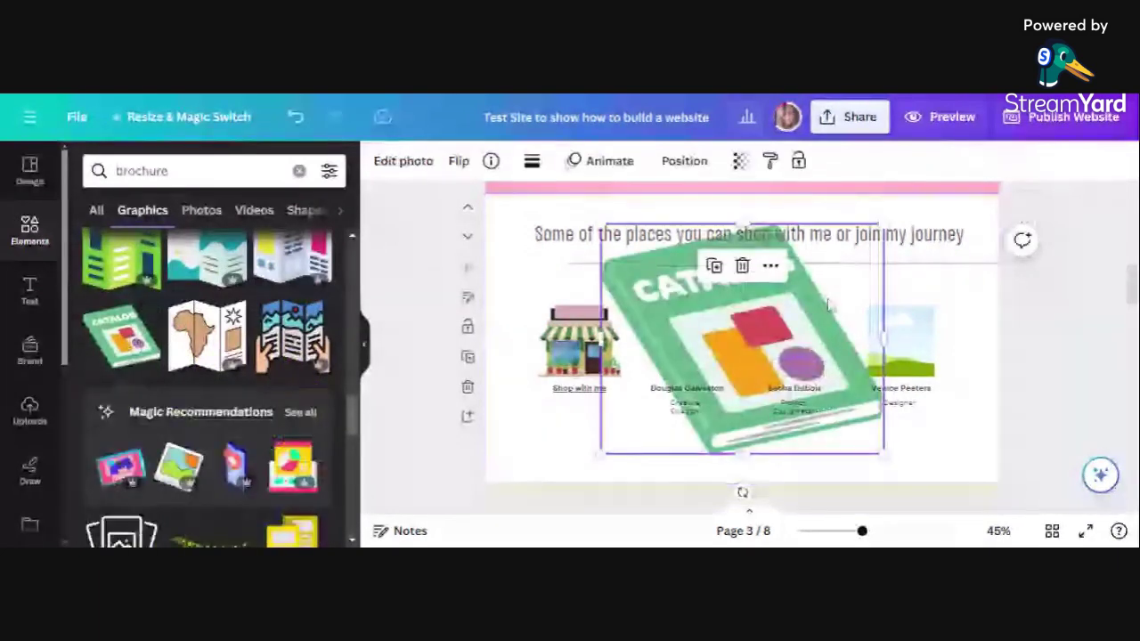
pyautogui.moveTo(883, 225); pyautogui.dragTo(678, 365)
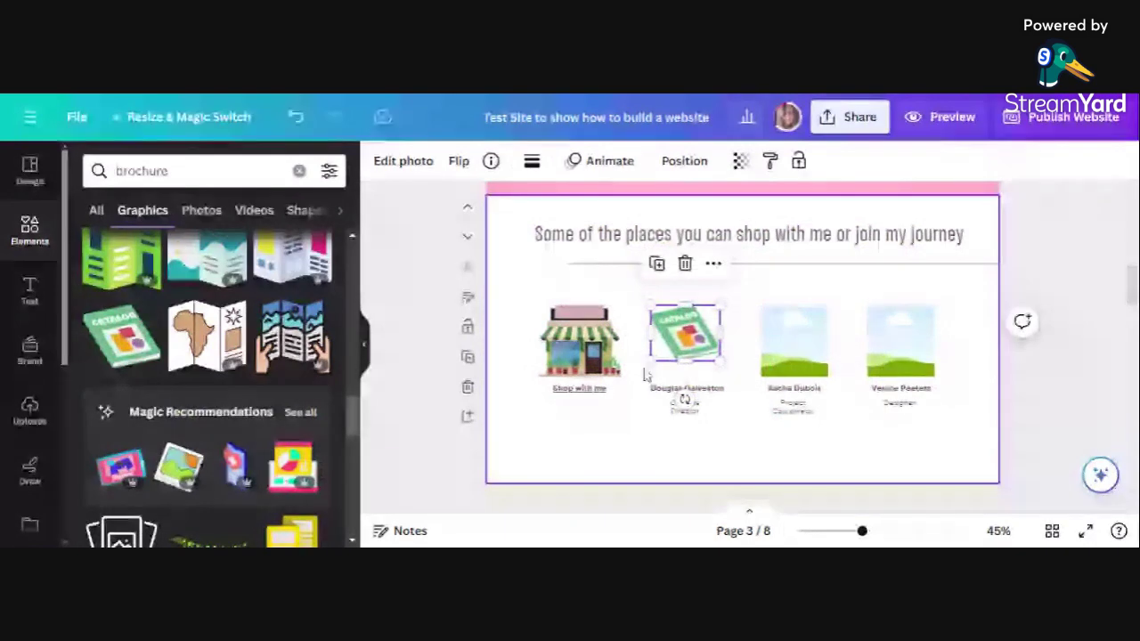
pyautogui.moveTo(649, 360); pyautogui.dragTo(631, 377)
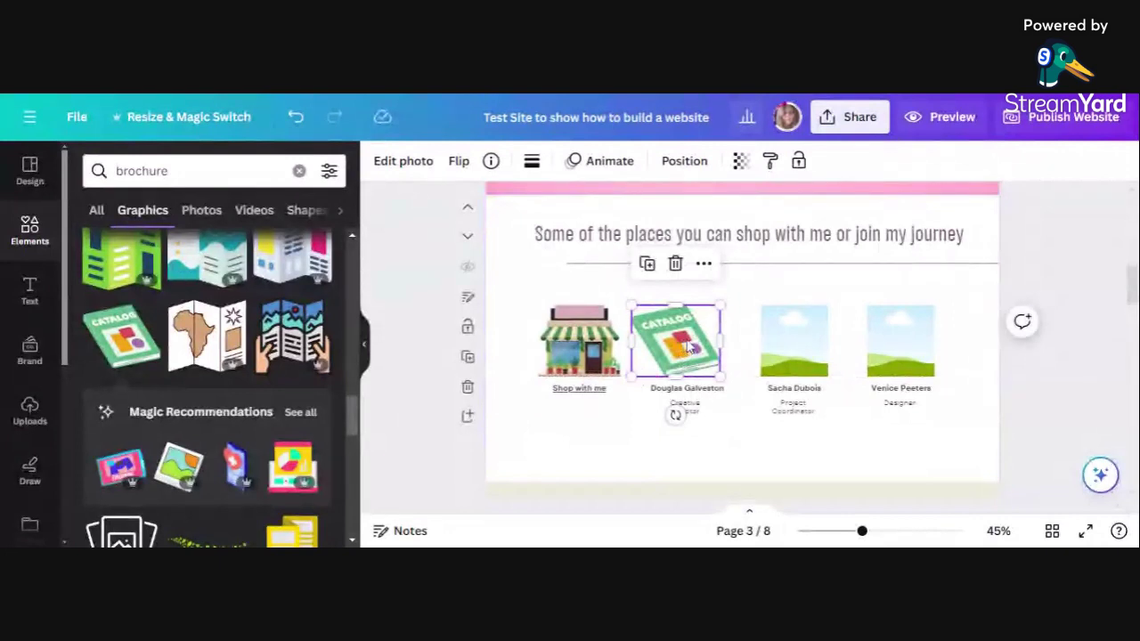
pyautogui.moveTo(693, 346); pyautogui.dragTo(697, 371)
pyautogui.doubleClick(694, 392)
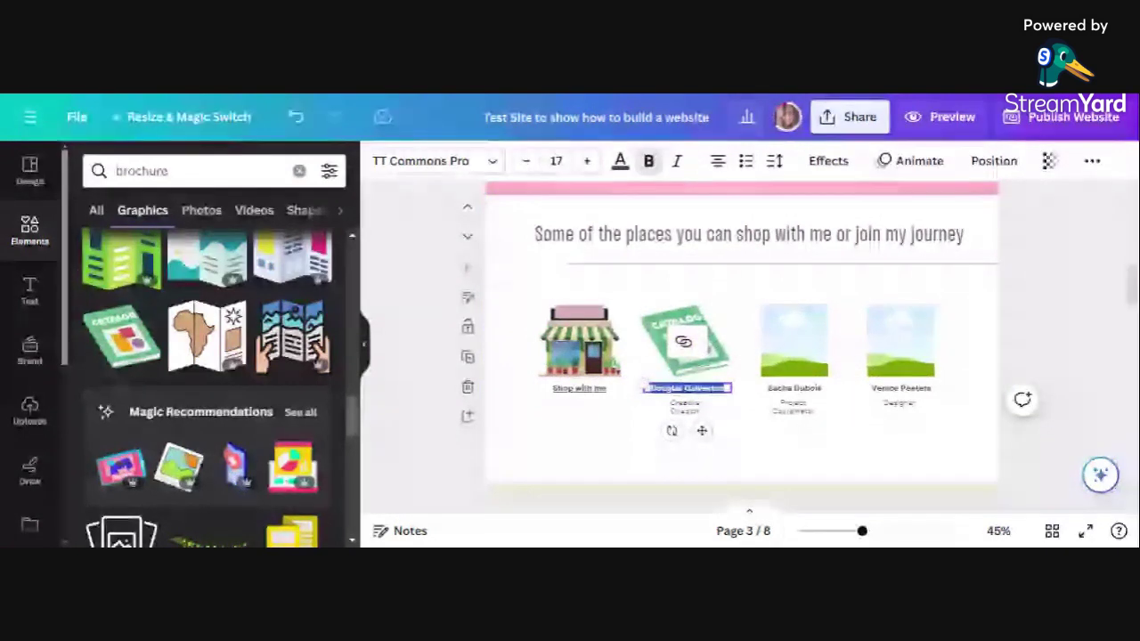
# - Rename the second caption to 'Digital Brochure' and delete its Creative Director subtitle
pyautogui.write('Digital')
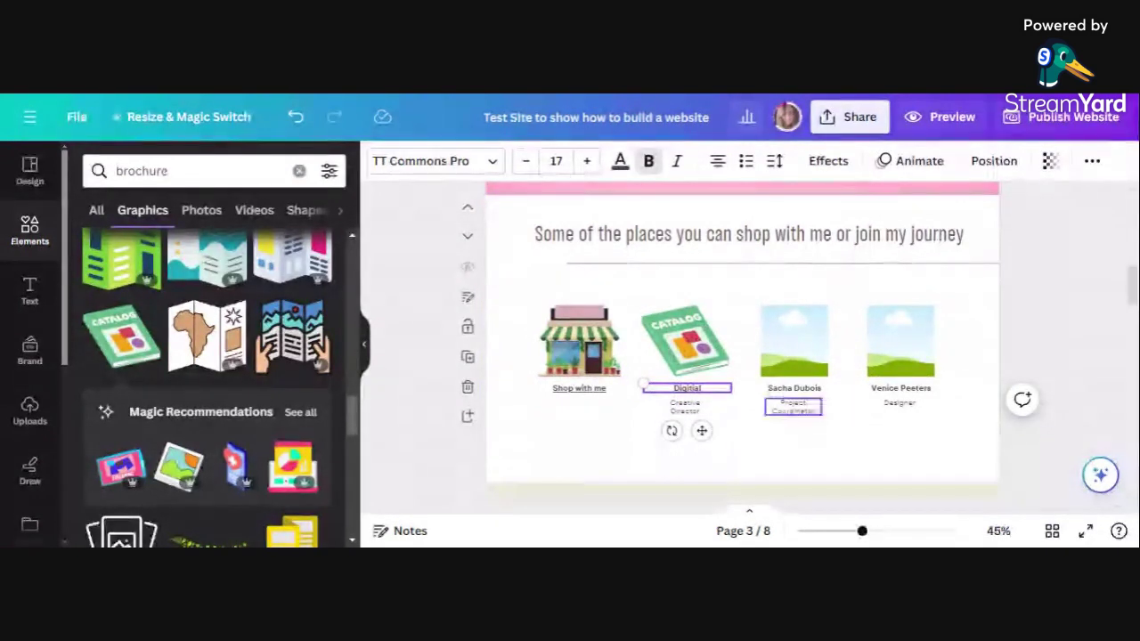
pyautogui.press('BackSpace')
pyautogui.press('BackSpace')
pyautogui.press('BackSpace')
pyautogui.press('BackSpace')
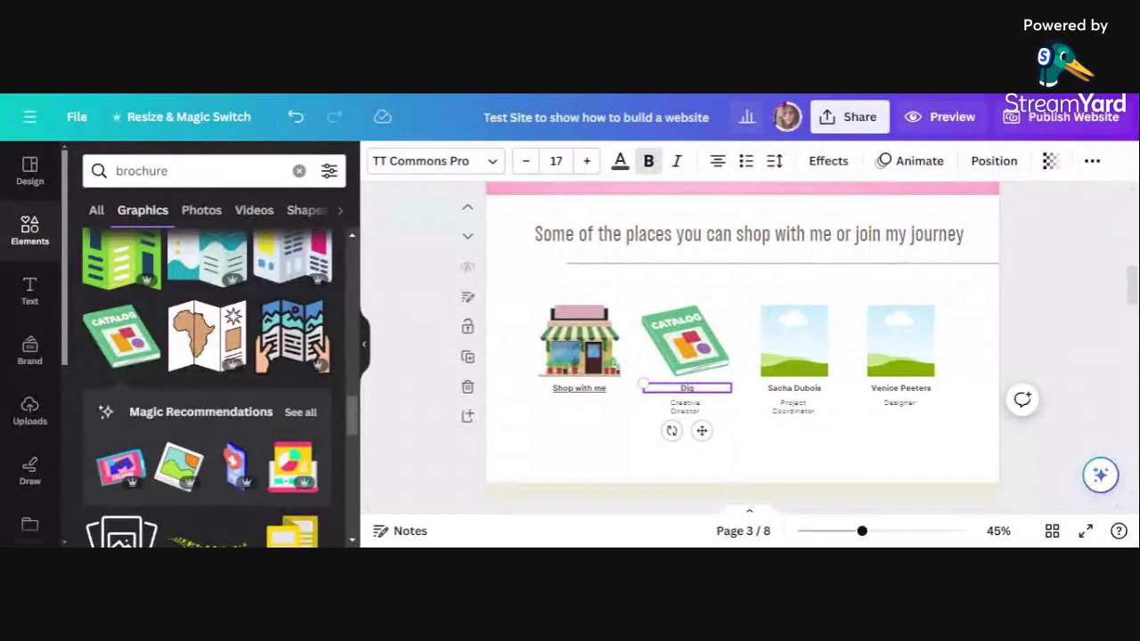
pyautogui.write('ital Brochure')
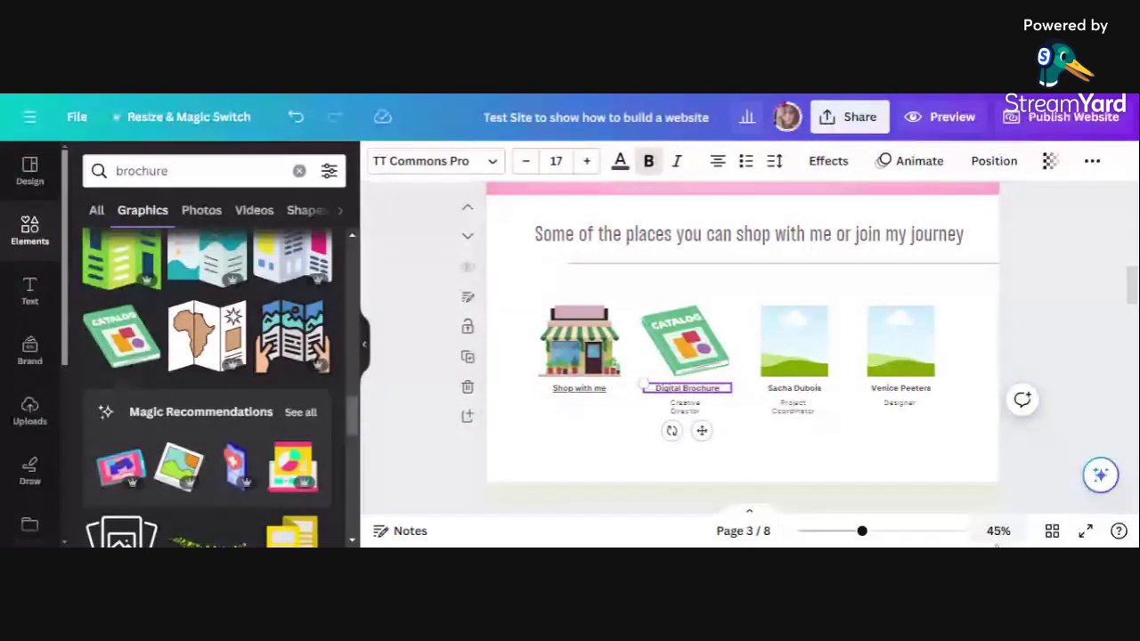
pyautogui.click(684, 407)
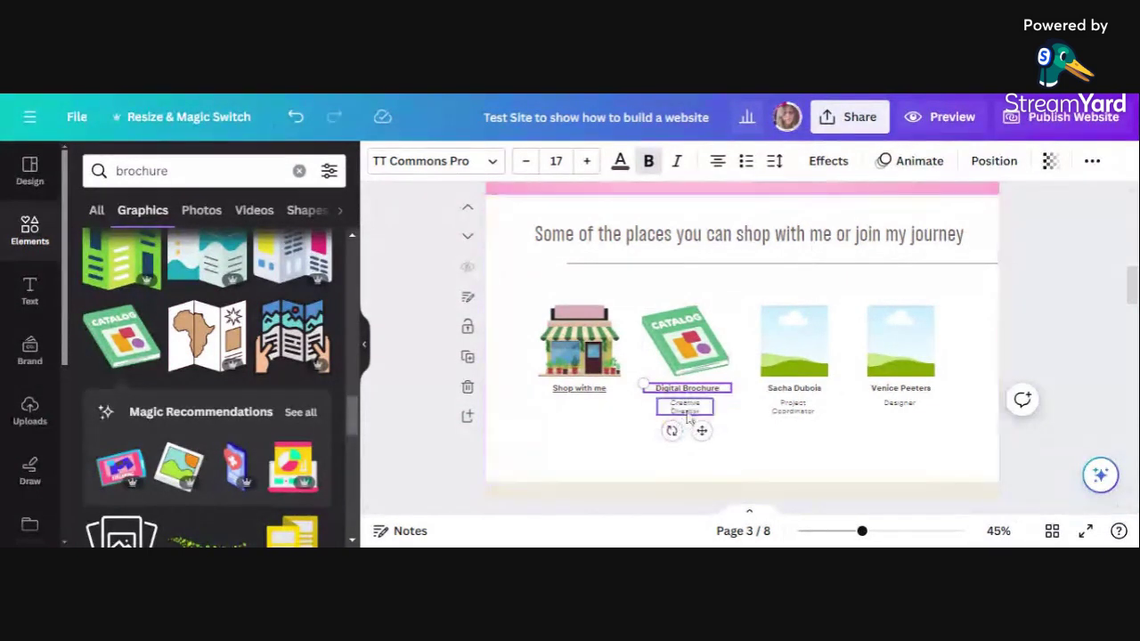
pyautogui.press('Delete')
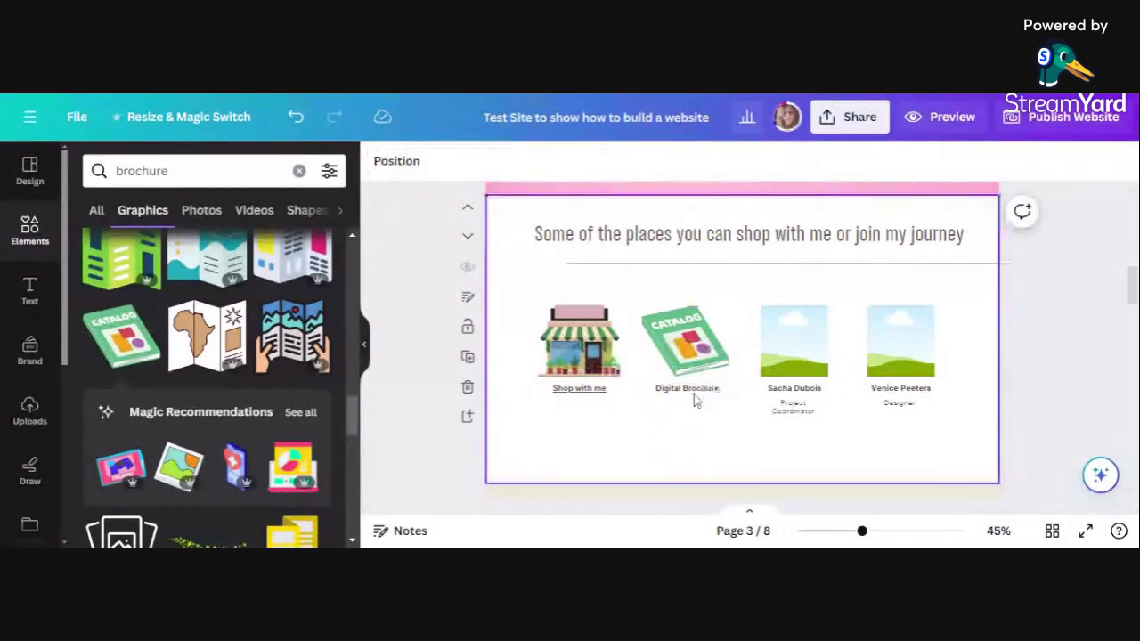
pyautogui.doubleClick(685, 392)
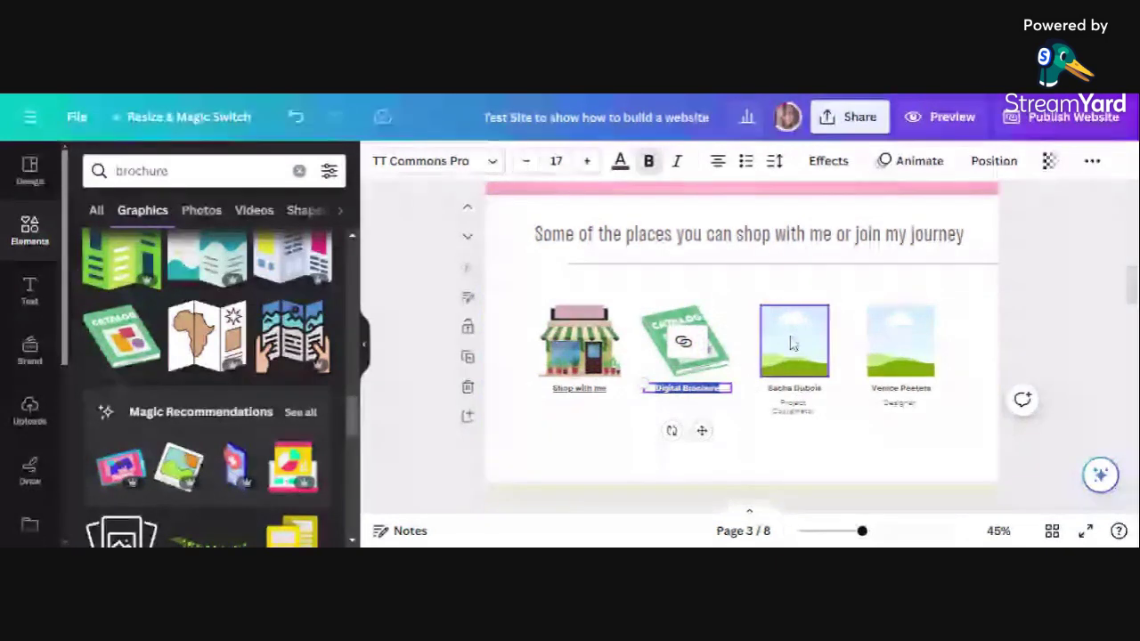
# - Replace the 'brochure' elements search with a search for 'VIP' graphics
pyautogui.click(792, 344)
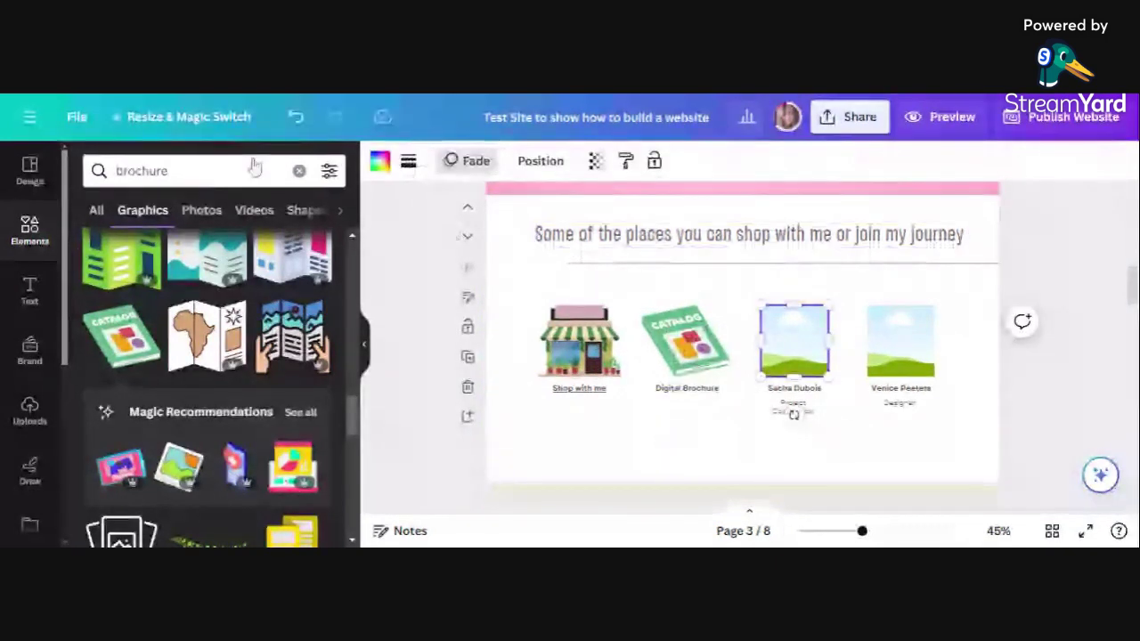
pyautogui.click(196, 169)
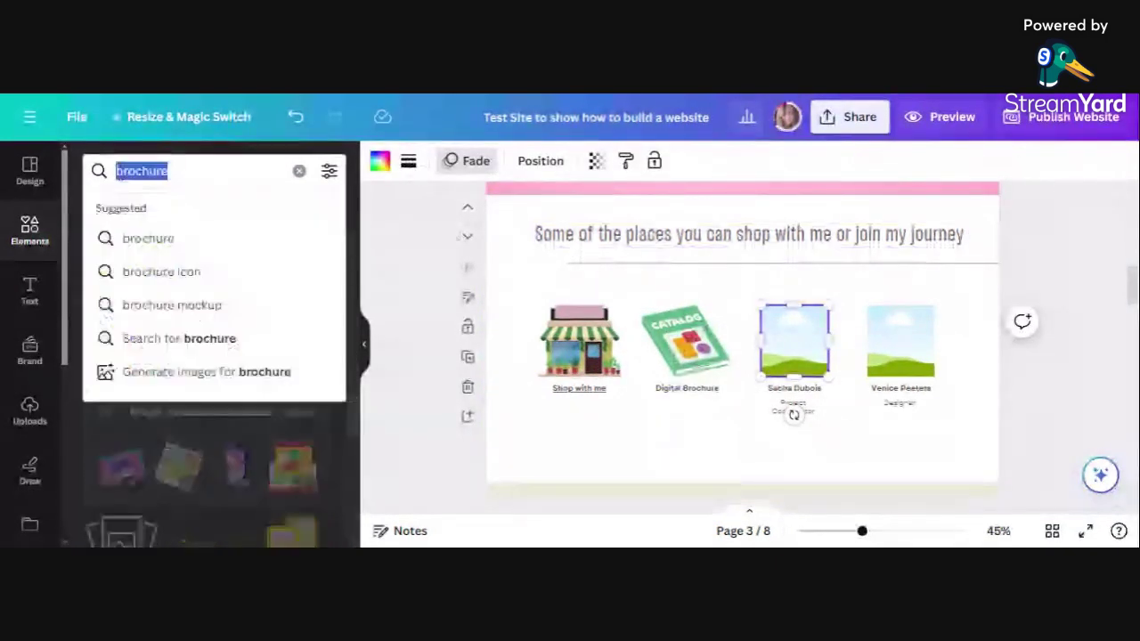
pyautogui.write('vi')
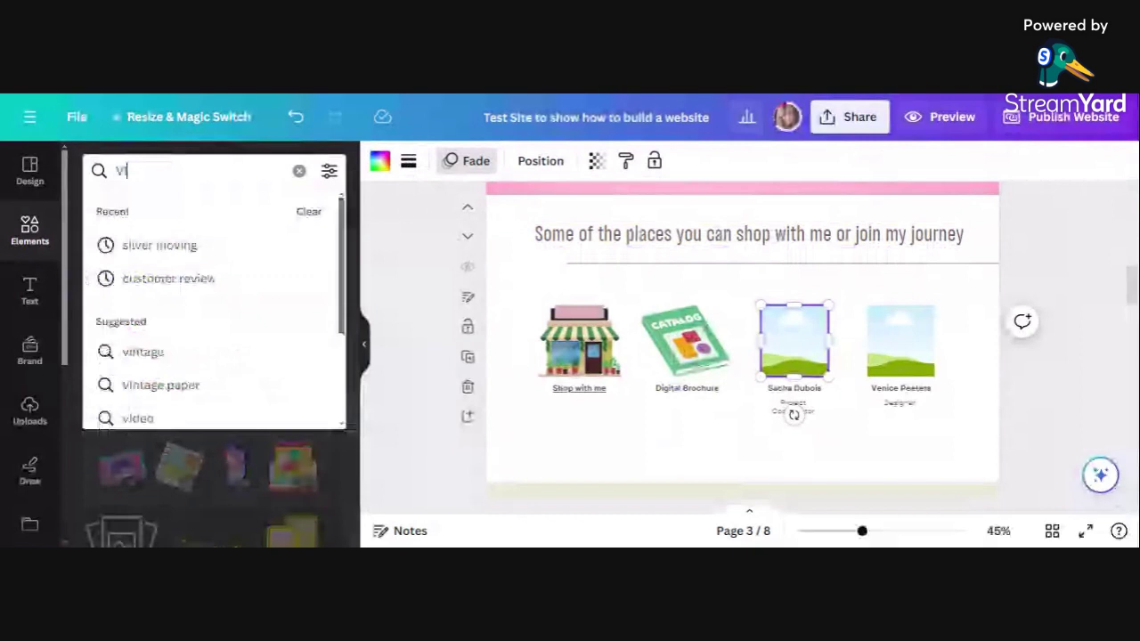
pyautogui.write('P')
pyautogui.press('Return')
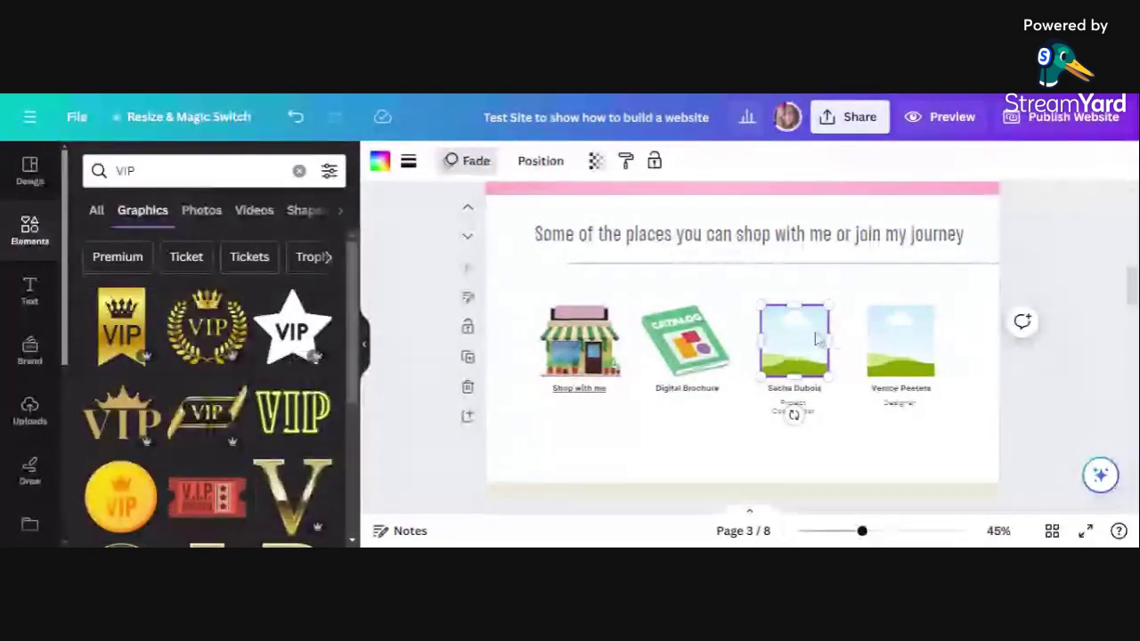
# - Add the gold laurel VIP graphic and fit it into the third image slot at about 208 × 198
pyautogui.click(781, 344)
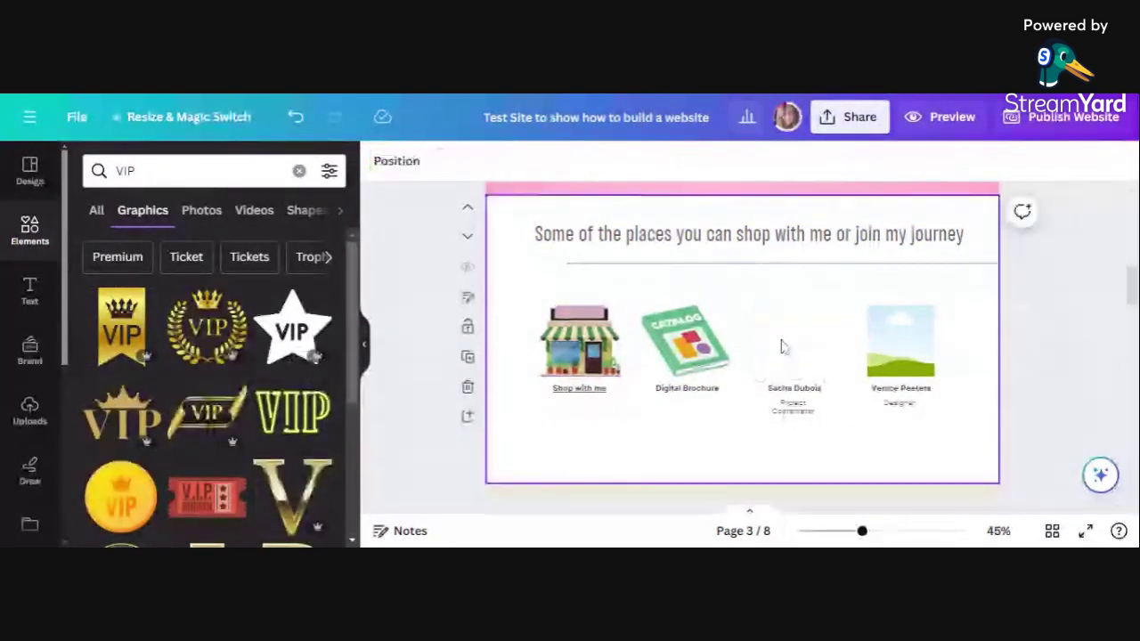
pyautogui.click(230, 329)
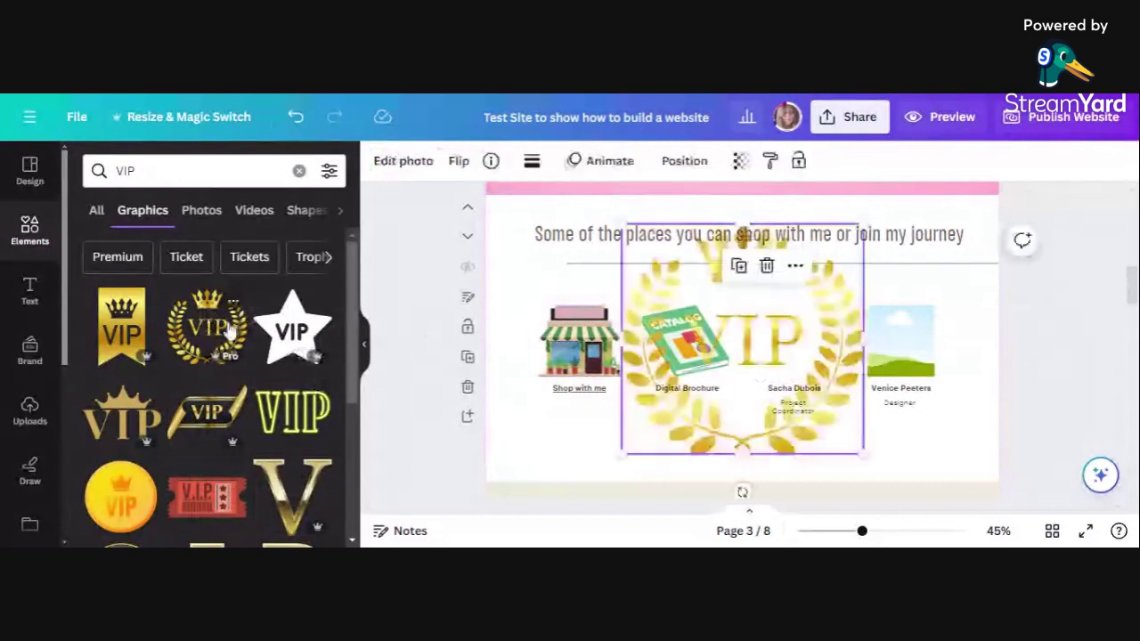
pyautogui.click(644, 445)
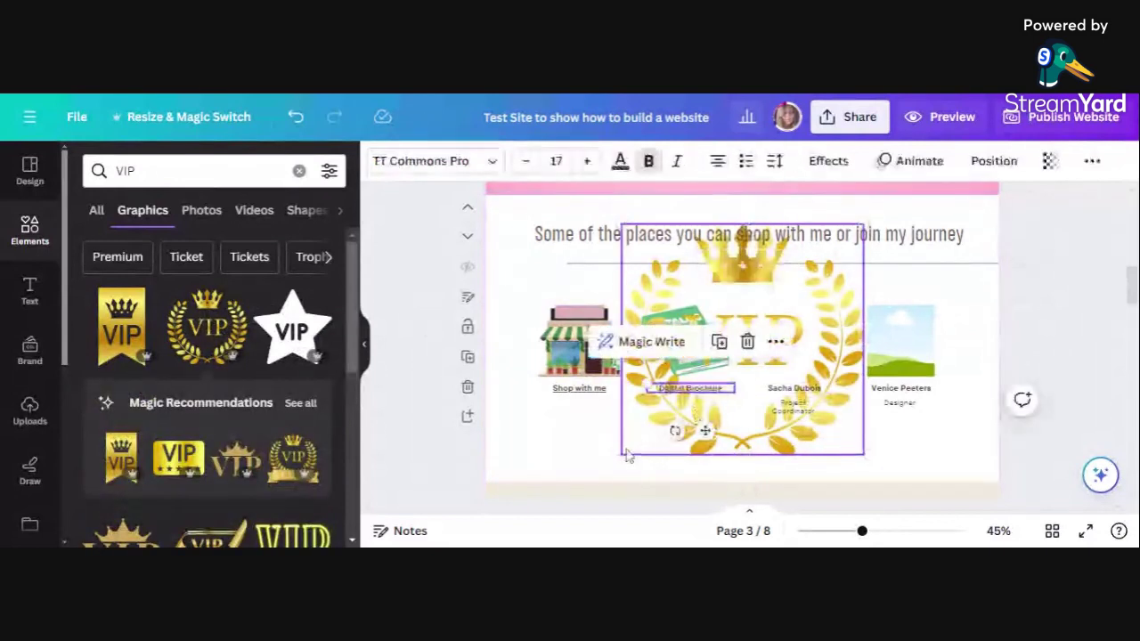
pyautogui.click(653, 443)
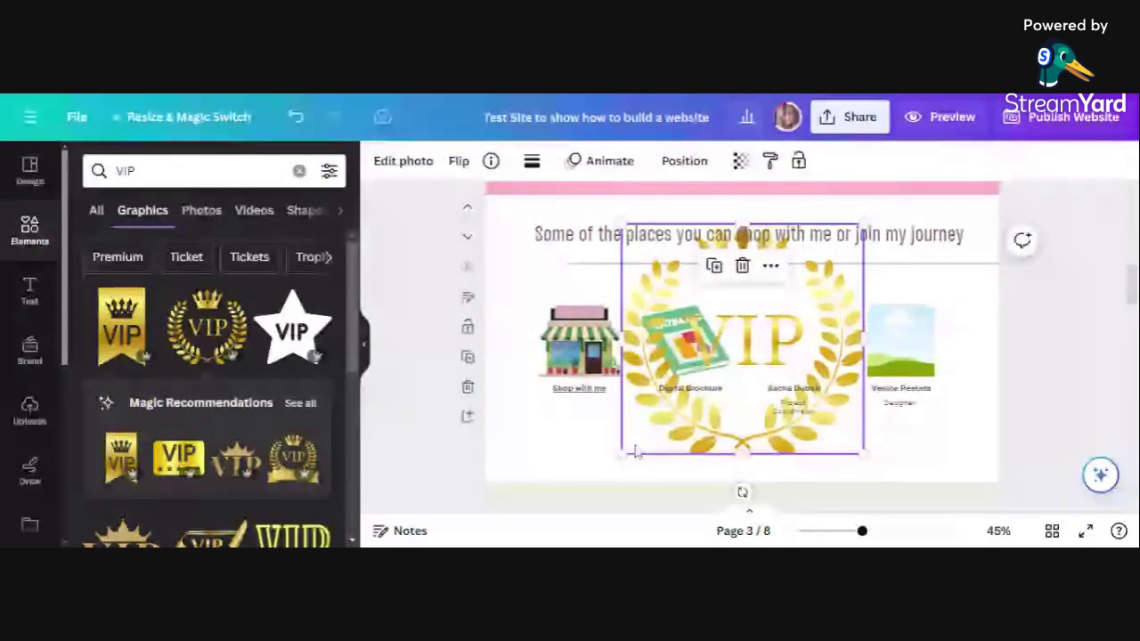
pyautogui.moveTo(623, 454); pyautogui.dragTo(793, 331)
pyautogui.moveTo(842, 300); pyautogui.dragTo(829, 381)
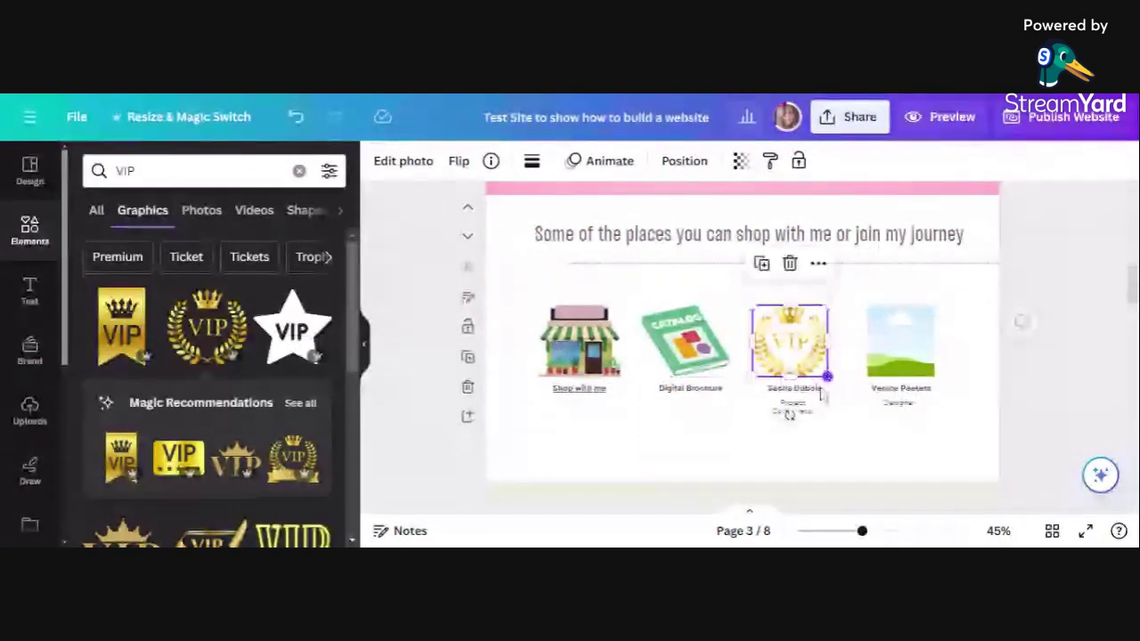
pyautogui.click(801, 403)
pyautogui.doubleClick(792, 390)
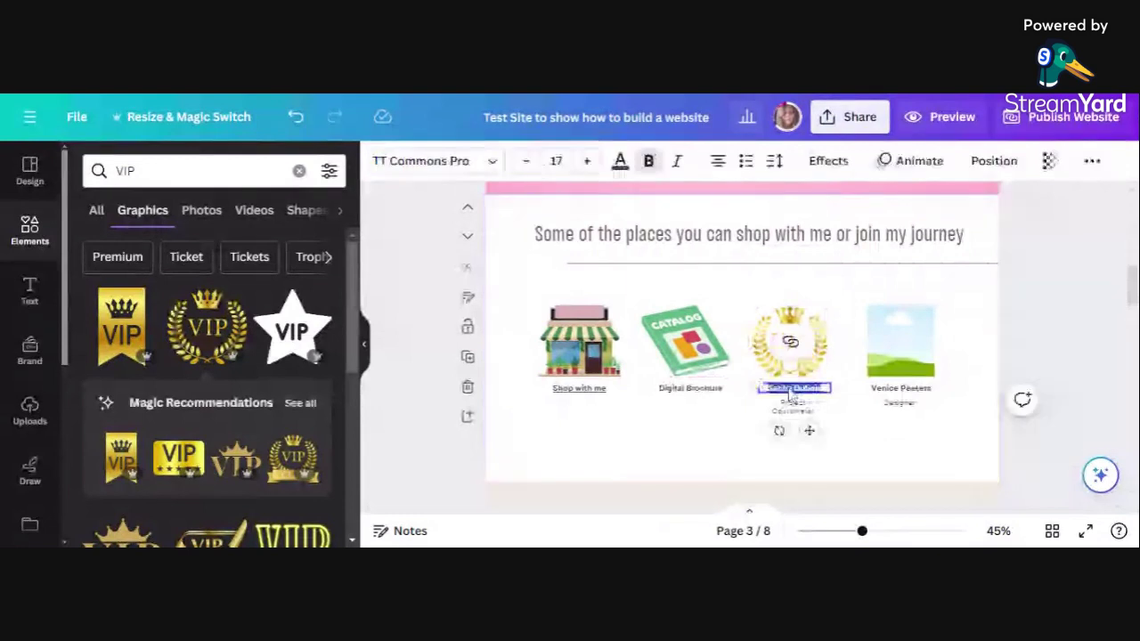
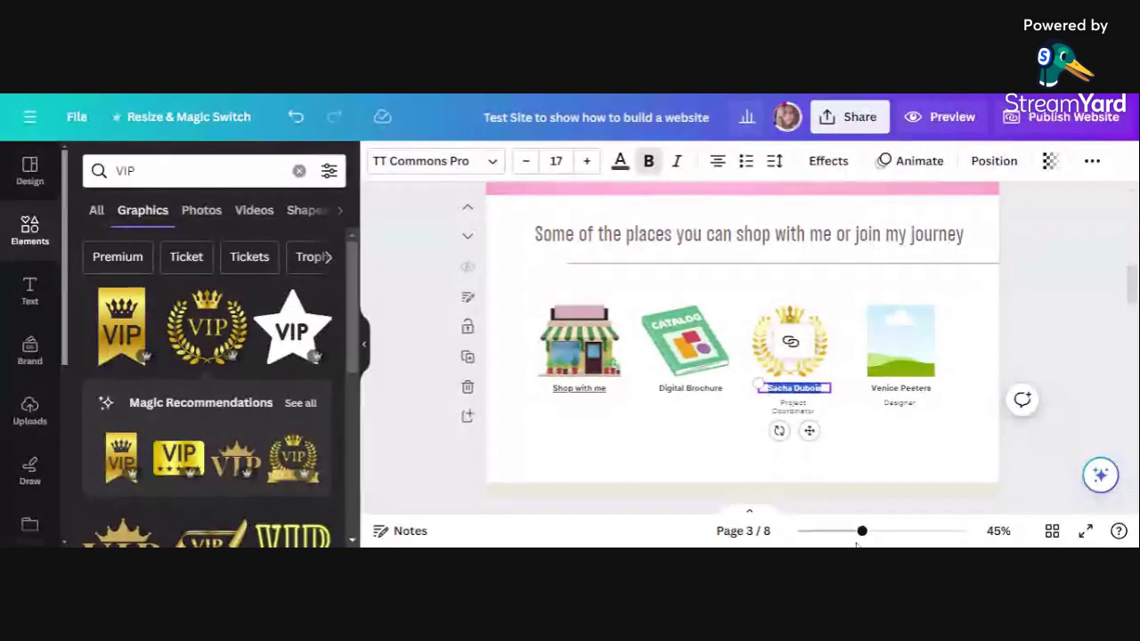
# - Change the VIP caption to 'My VIP Customer' / 'Group' on two lines and delete the job-title line
pyautogui.write('My V')
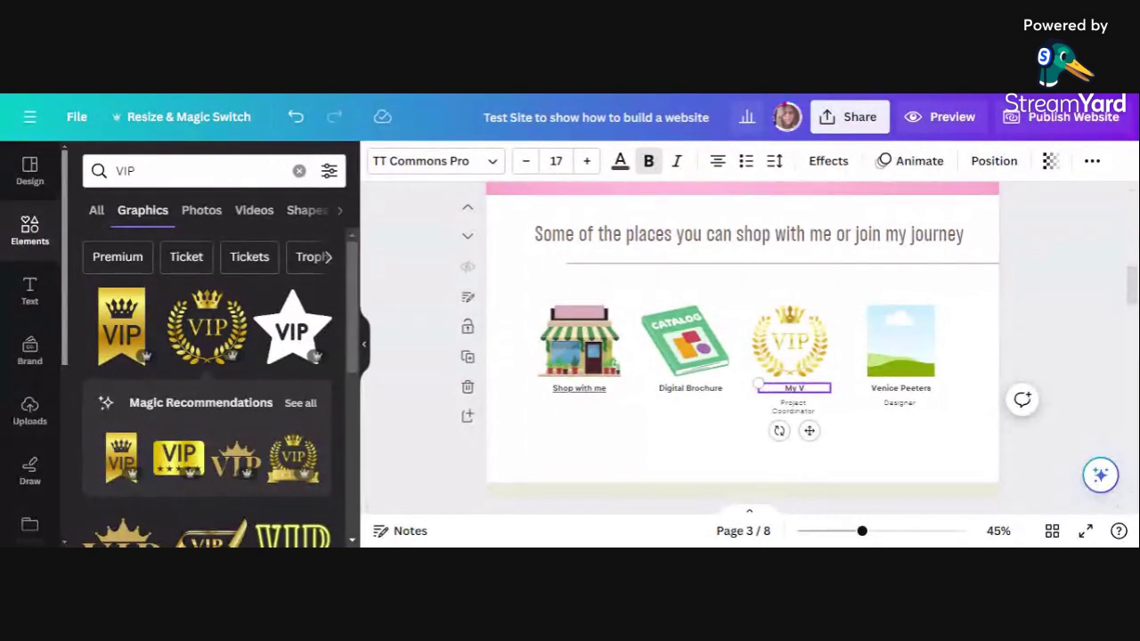
pyautogui.write('iP Customer')
pyautogui.press('Return')
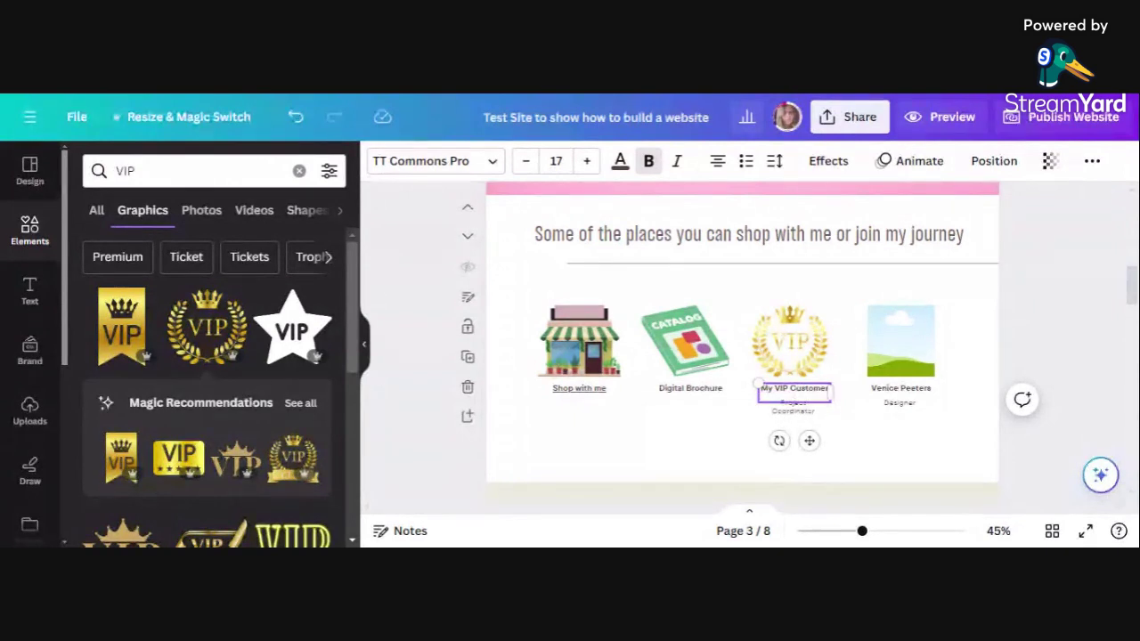
pyautogui.write('Group')
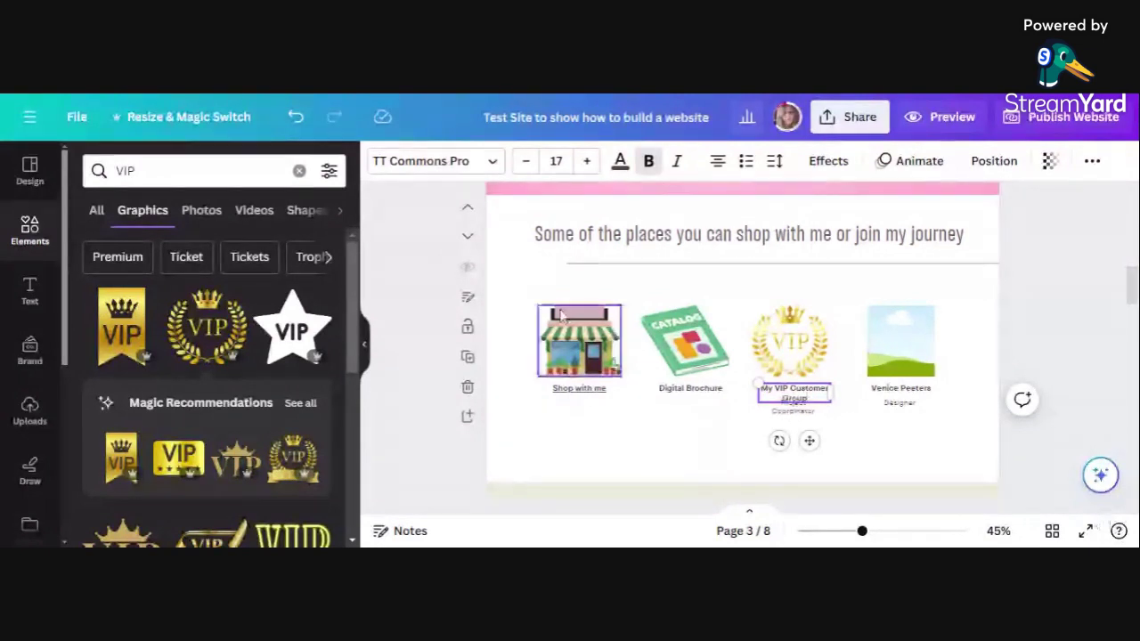
pyautogui.click(742, 434)
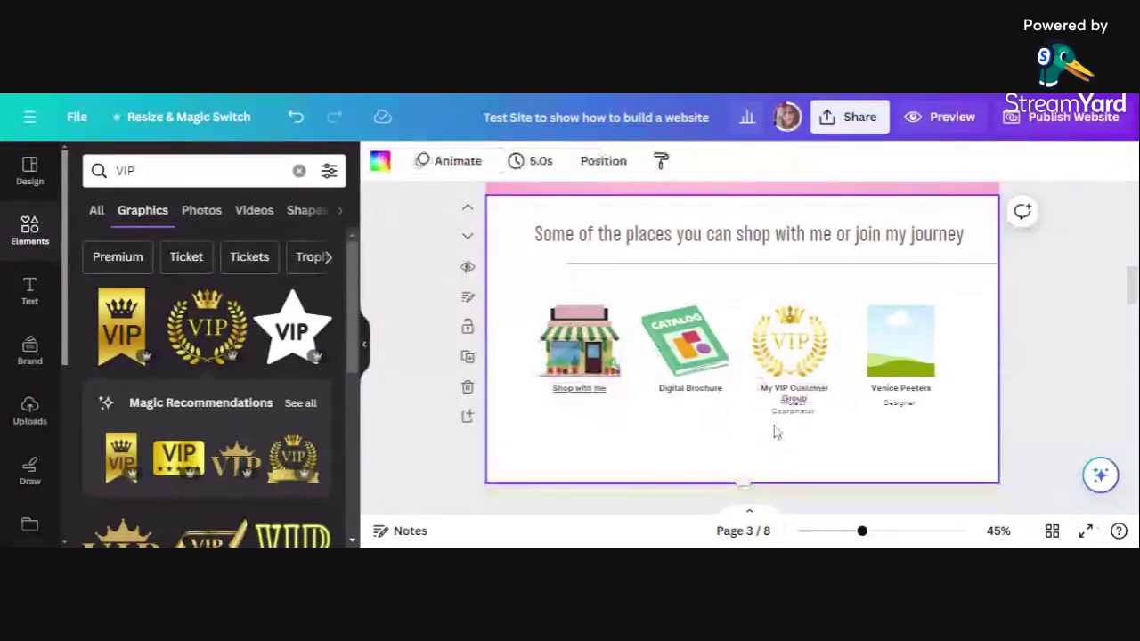
pyautogui.click(780, 414)
pyautogui.press('Delete')
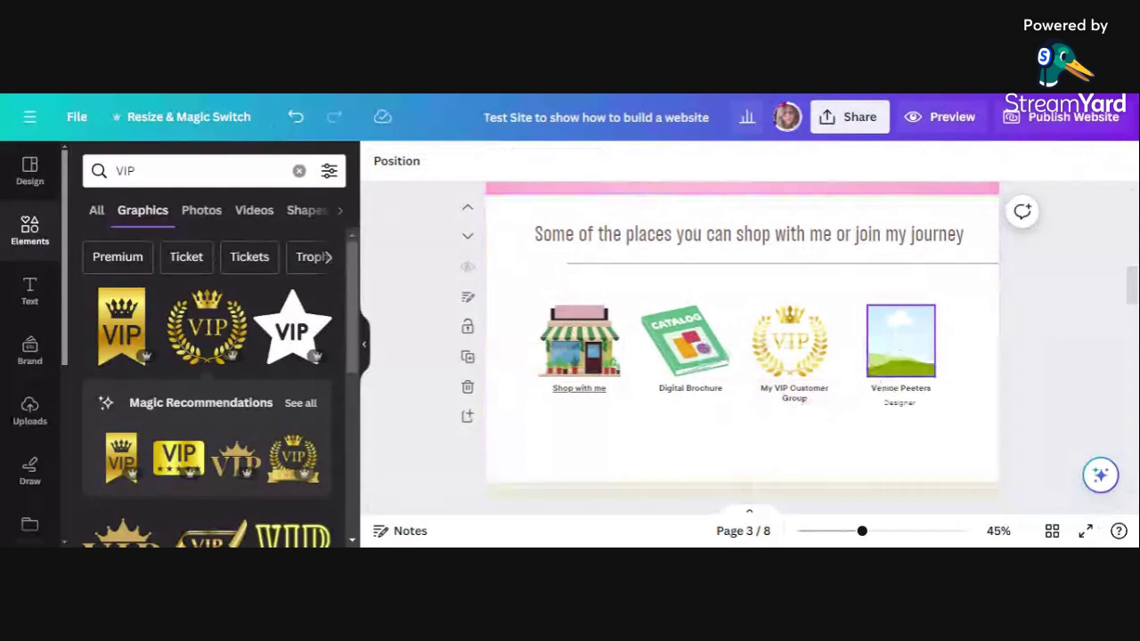
# - Delete the fourth-slot landscape placeholder and search the graphics for Instagram
pyautogui.click(896, 344)
pyautogui.press('Delete')
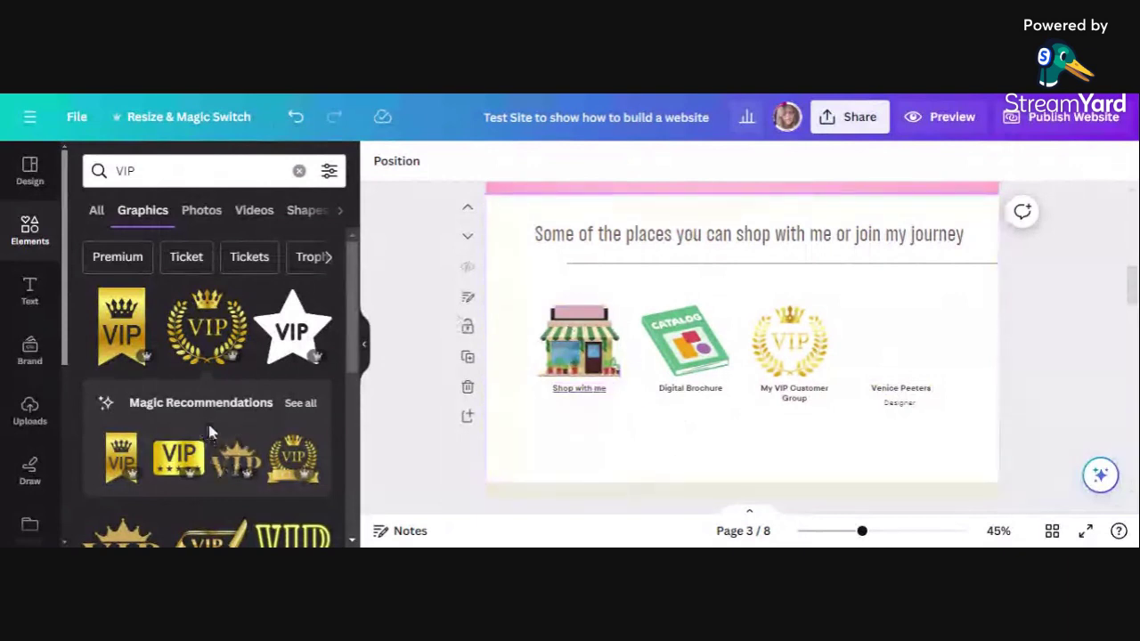
pyautogui.scroll(-1, 210, 433)
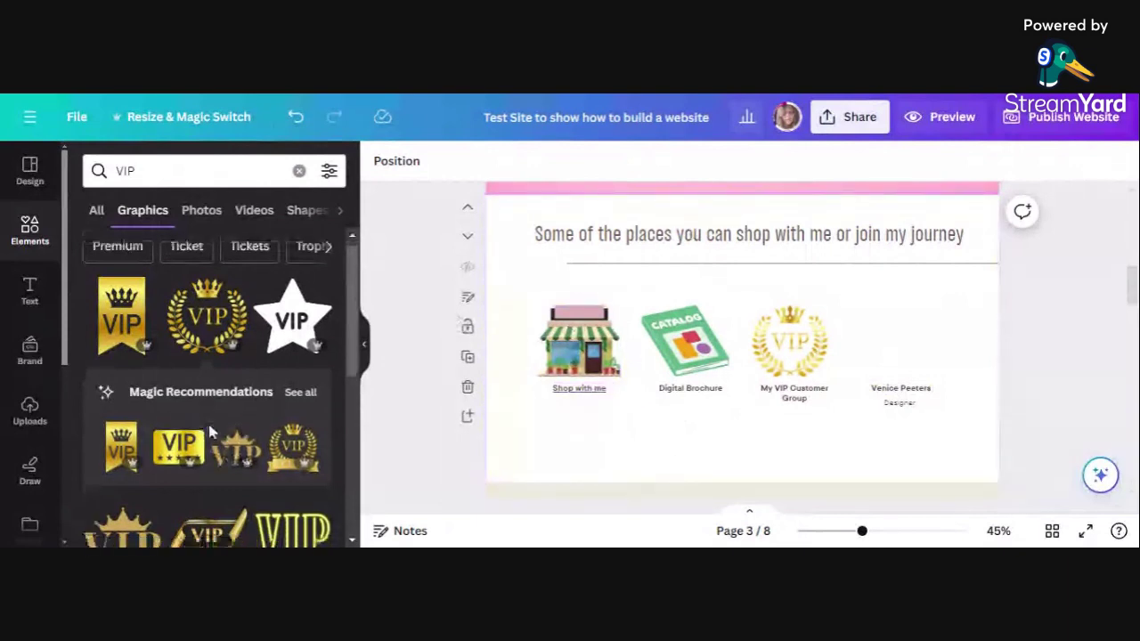
pyautogui.click(196, 170)
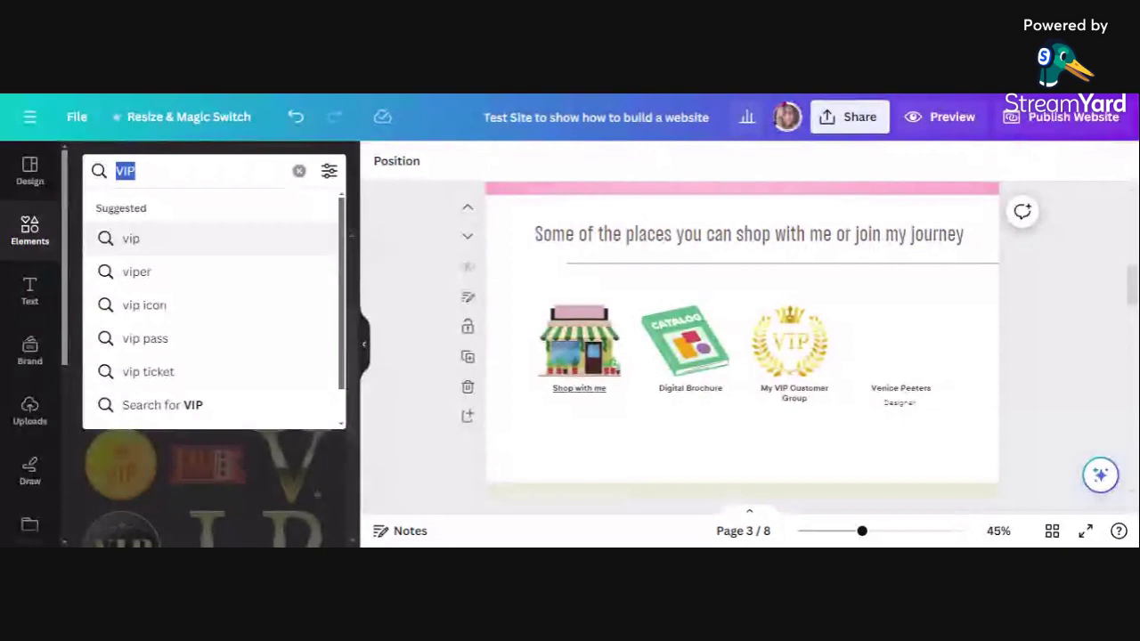
pyautogui.write('Instagram')
pyautogui.press('Return')
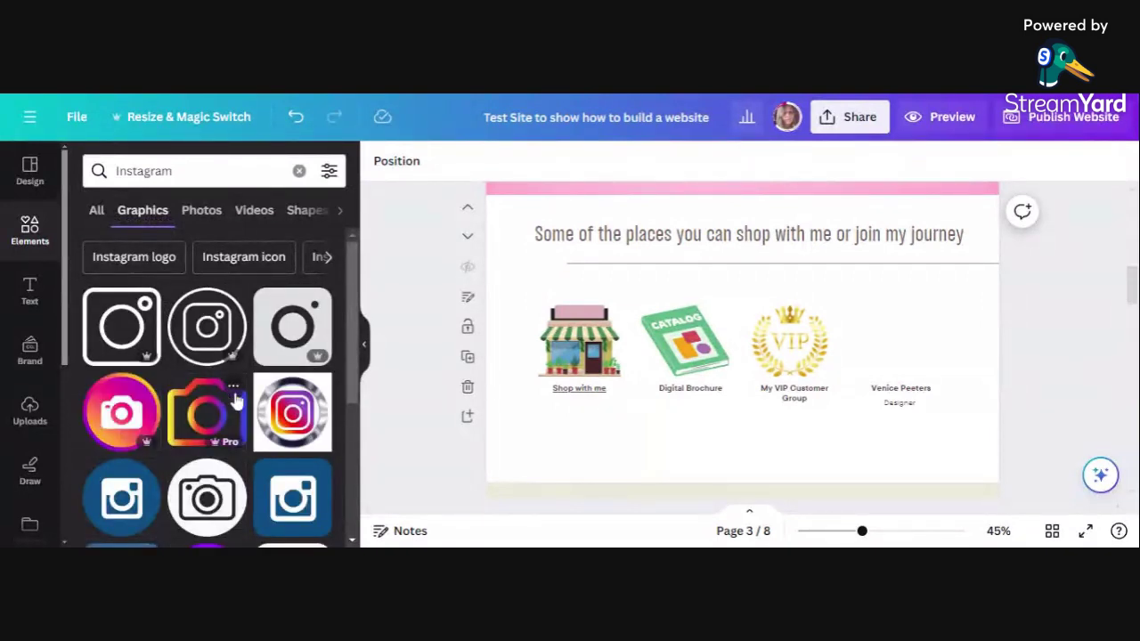
# - Add the ringed Instagram graphic and size it into the fourth slot beside the VIP badge
pyautogui.click(307, 418)
pyautogui.moveTo(756, 256); pyautogui.dragTo(864, 354)
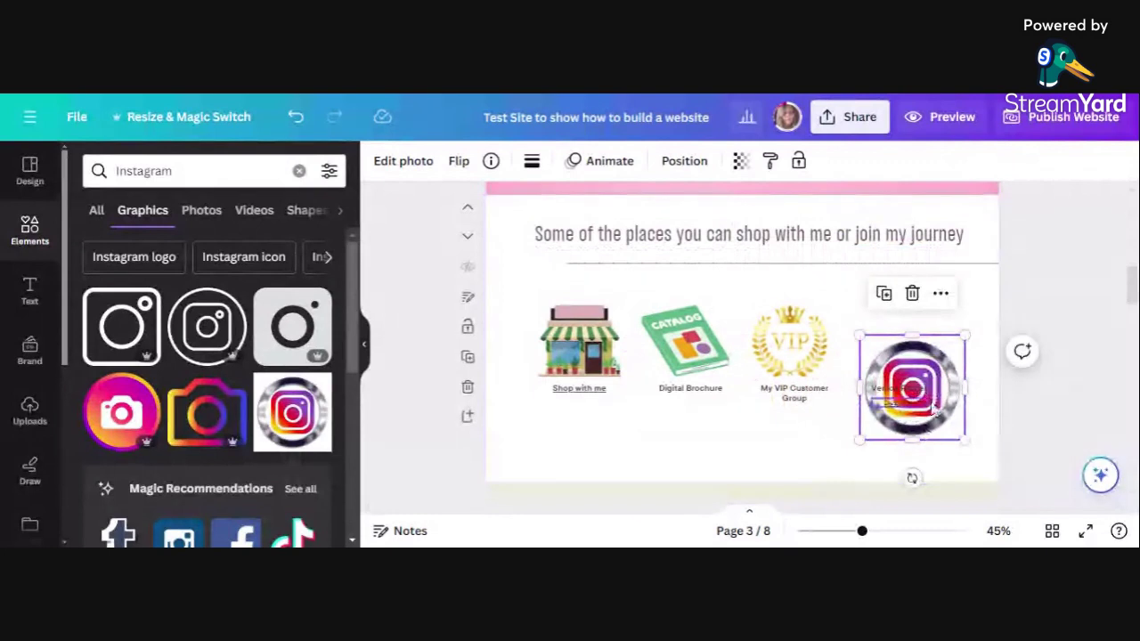
pyautogui.moveTo(921, 383); pyautogui.dragTo(911, 337)
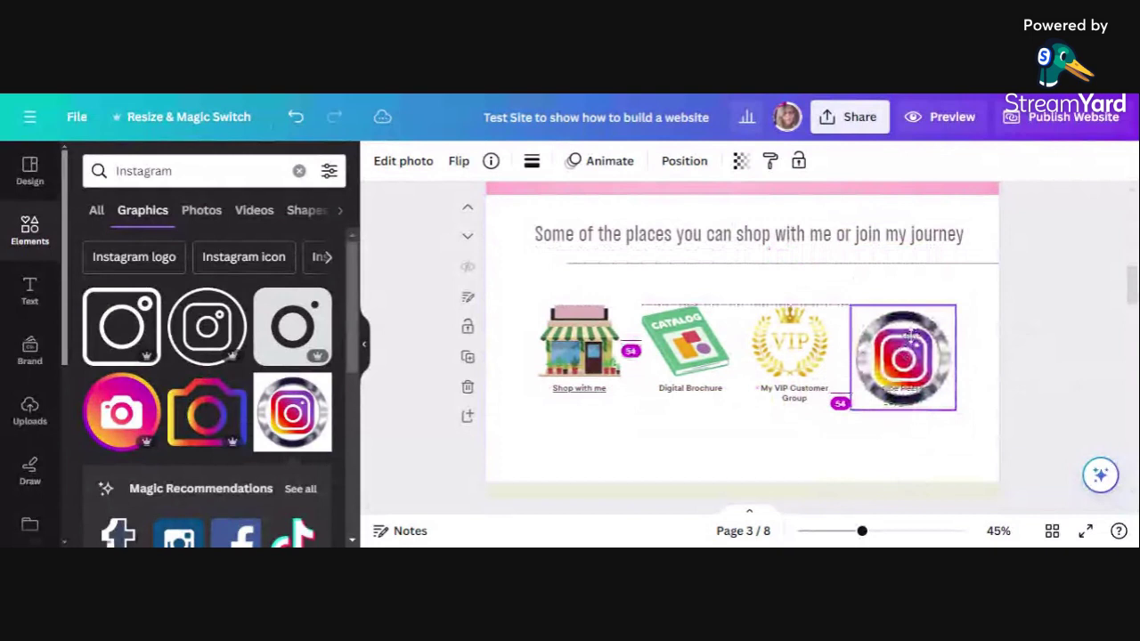
pyautogui.moveTo(910, 336); pyautogui.dragTo(913, 337)
pyautogui.moveTo(955, 410); pyautogui.dragTo(928, 377)
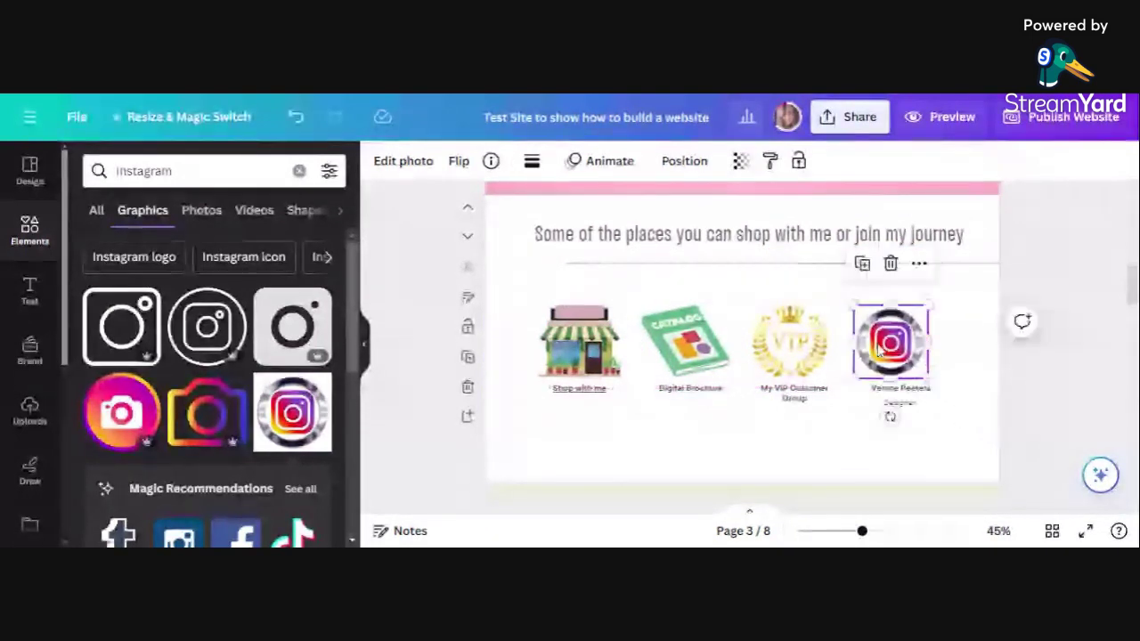
pyautogui.moveTo(879, 350); pyautogui.dragTo(870, 348)
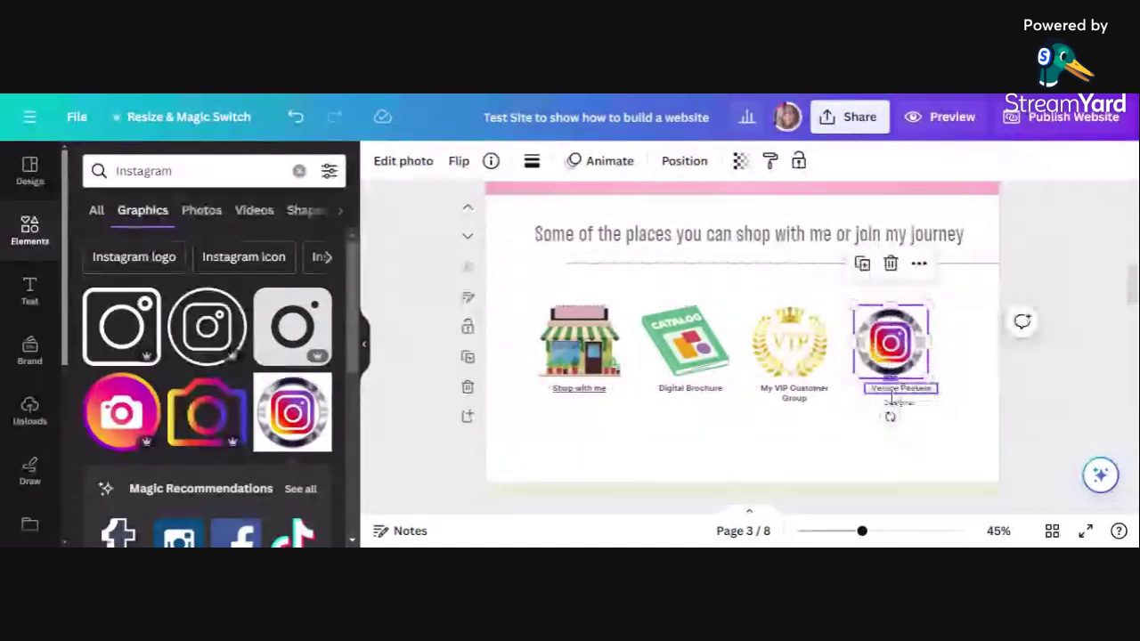
# - Caption the Instagram icon 'Check out My Instagram' and bring page 4 into view
pyautogui.doubleClick(895, 389)
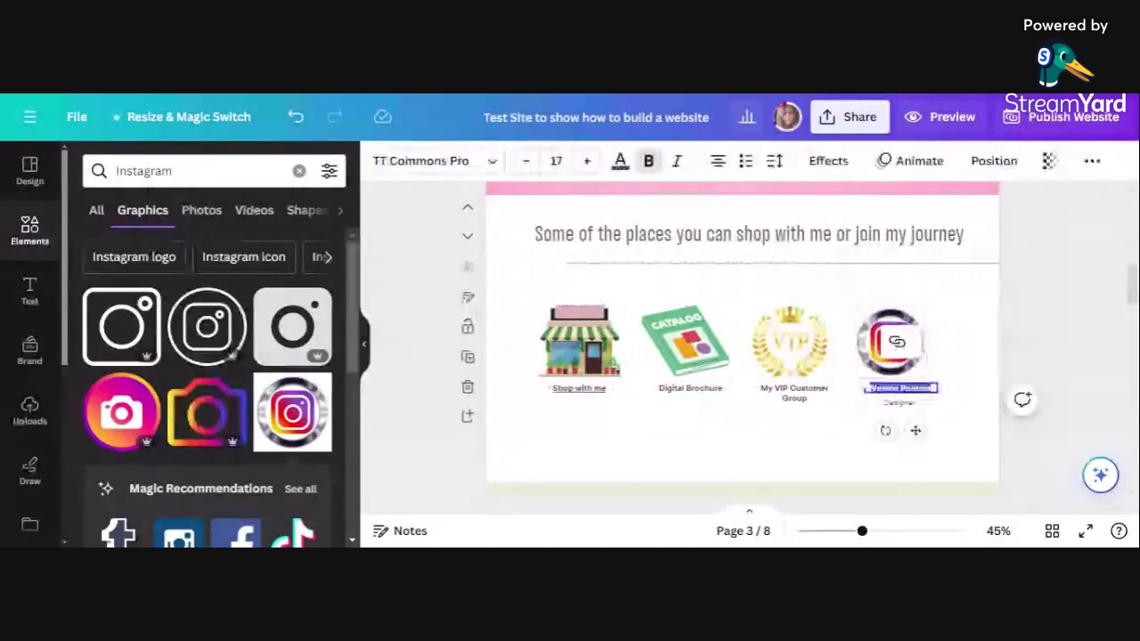
pyautogui.write('IG')
pyautogui.write('eck out My')
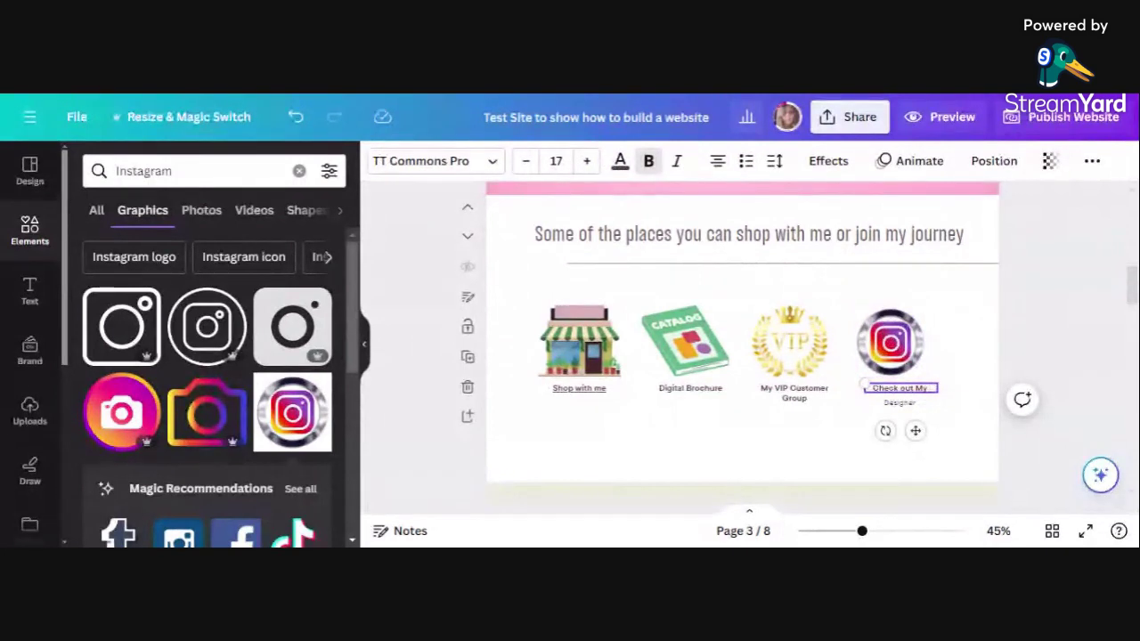
pyautogui.write(' Instagram')
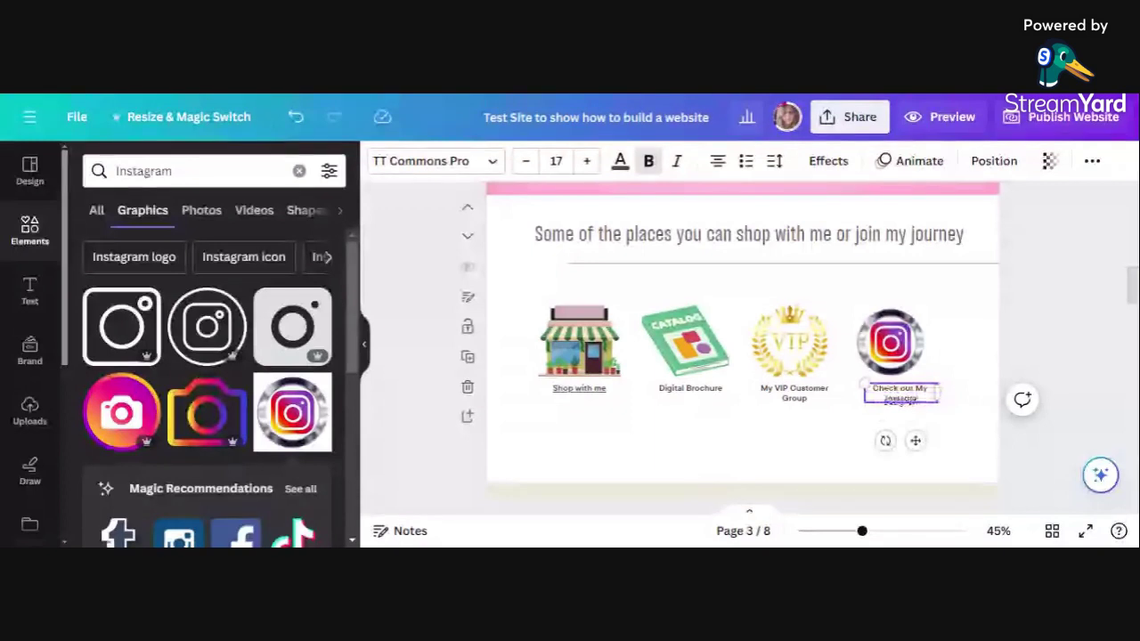
pyautogui.click(893, 422)
pyautogui.doubleClick(895, 408)
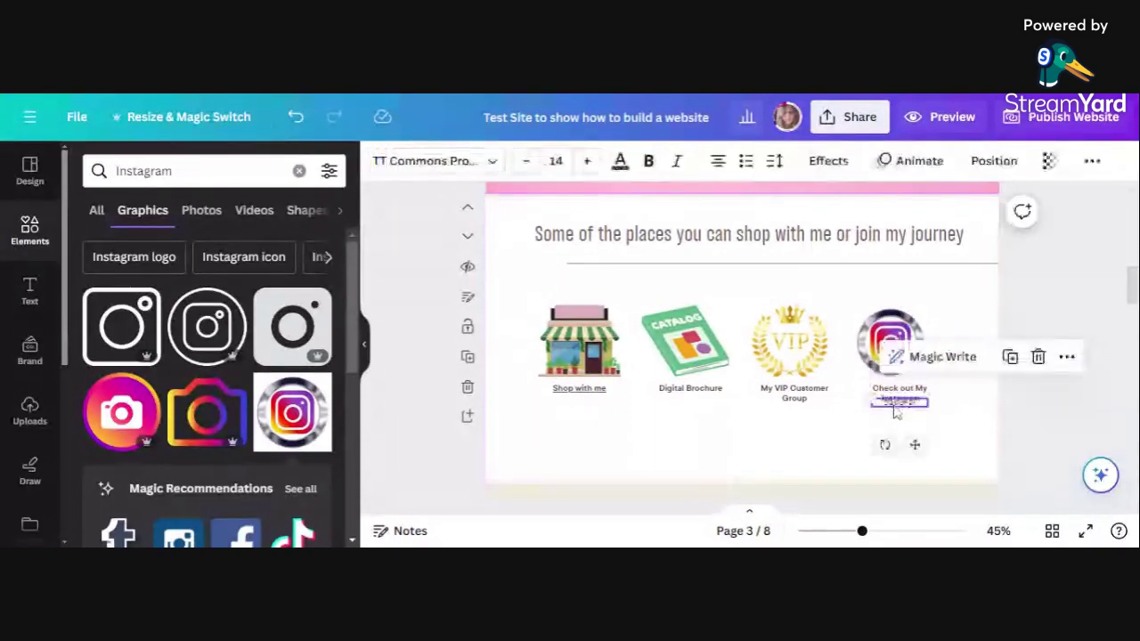
pyautogui.click(895, 411)
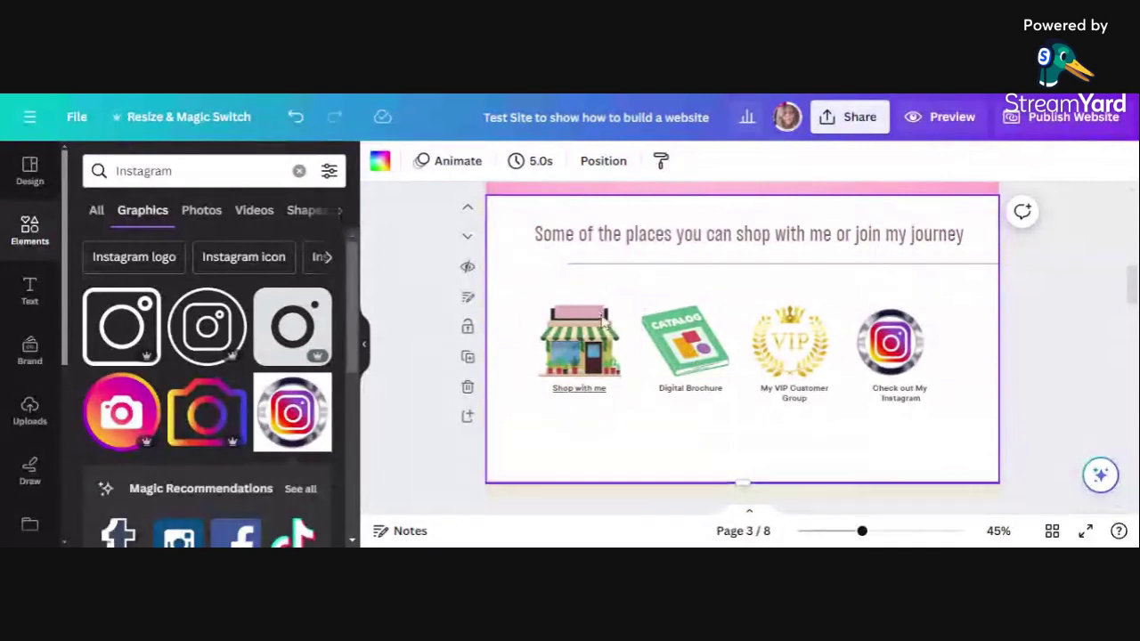
pyautogui.scroll(-1, 789, 306)
pyautogui.scroll(-5, 789, 306)
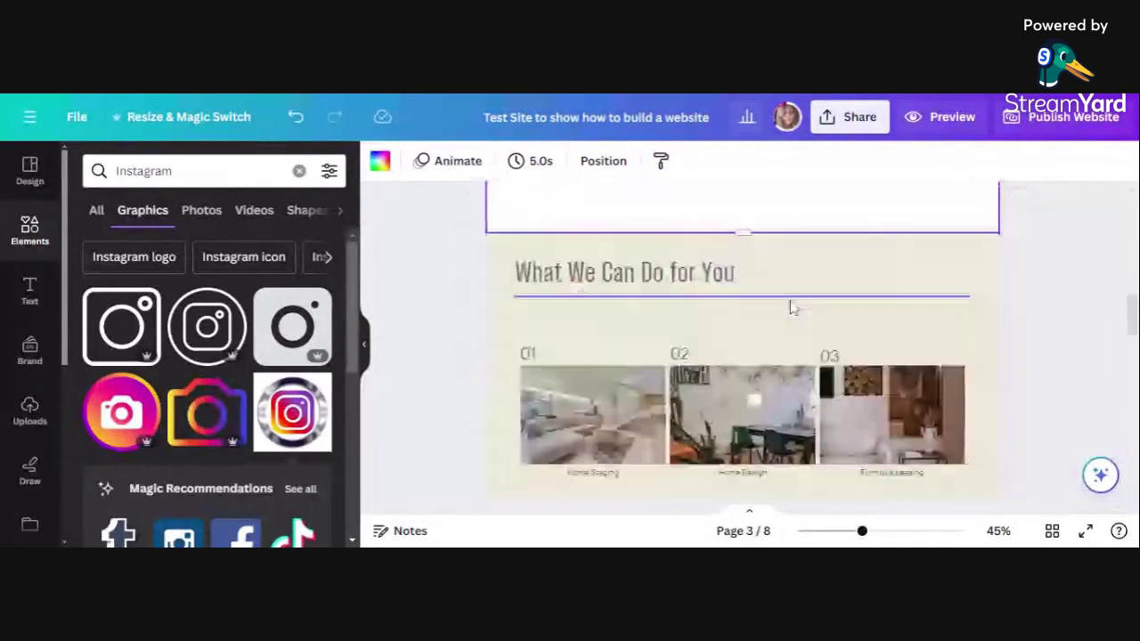
# - Replace the page 4 heading with 'Get to know a little about some of our new products' and widen its box
pyautogui.click(561, 274)
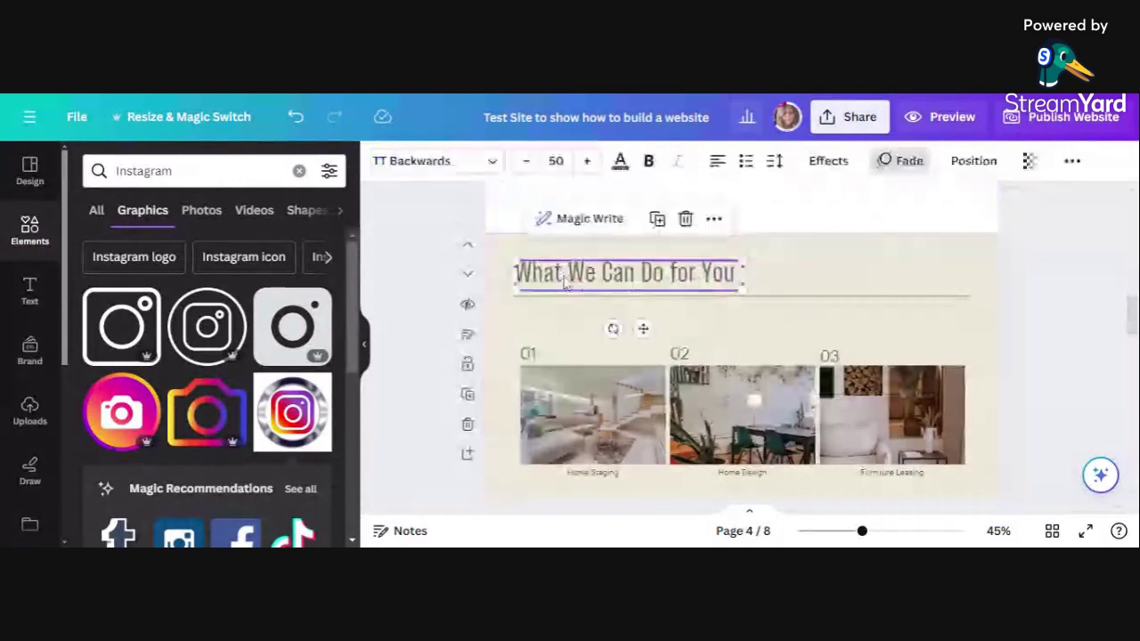
pyautogui.hotkey('ctrl', 'a')
pyautogui.write('Ge')
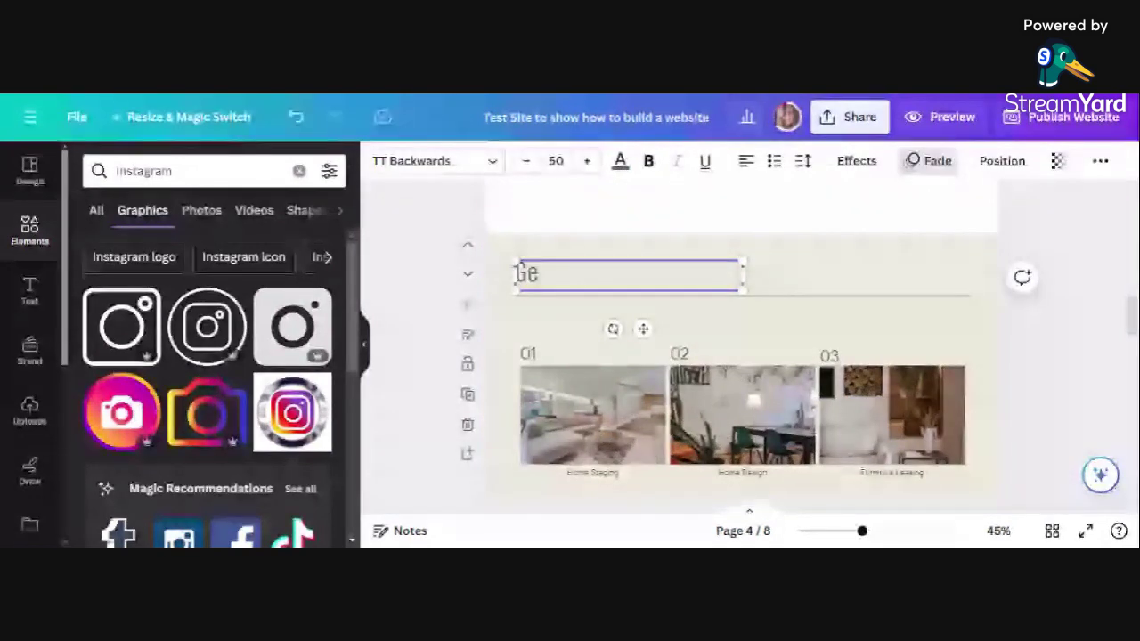
pyautogui.write('t to know a lit')
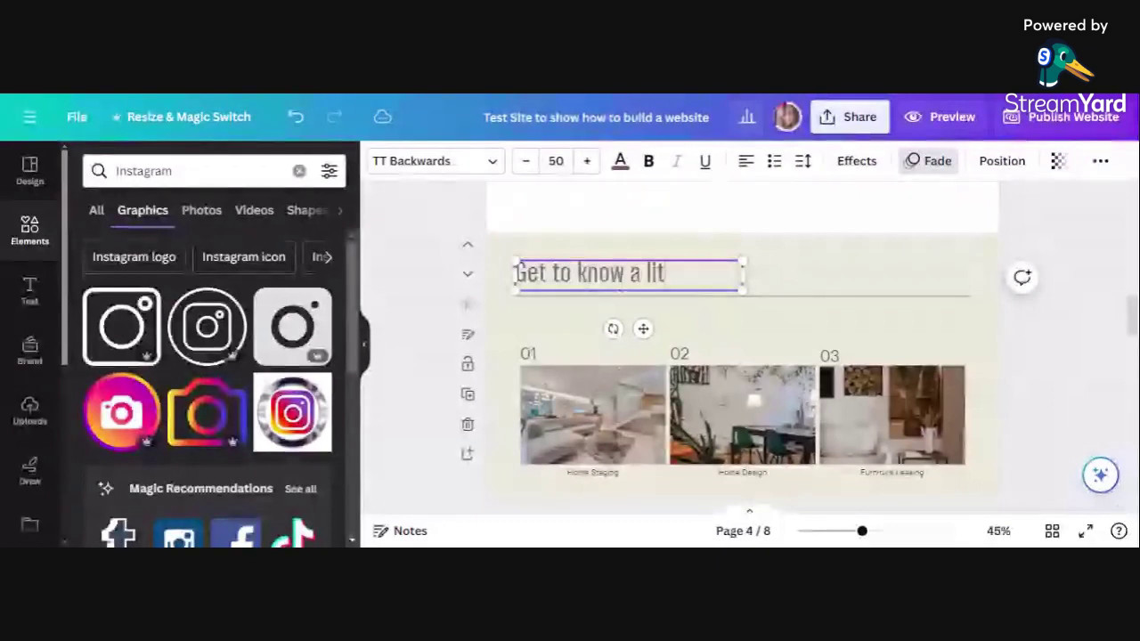
pyautogui.write('tle about some our')
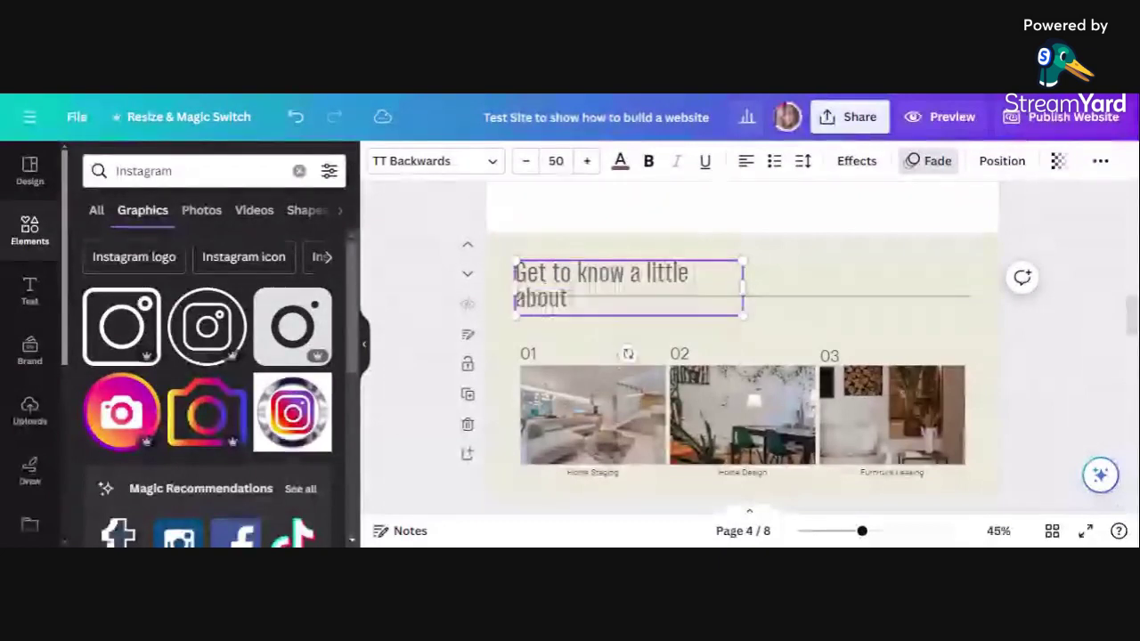
pyautogui.press('BackSpace')
pyautogui.press('BackSpace')
pyautogui.press('BackSpace')
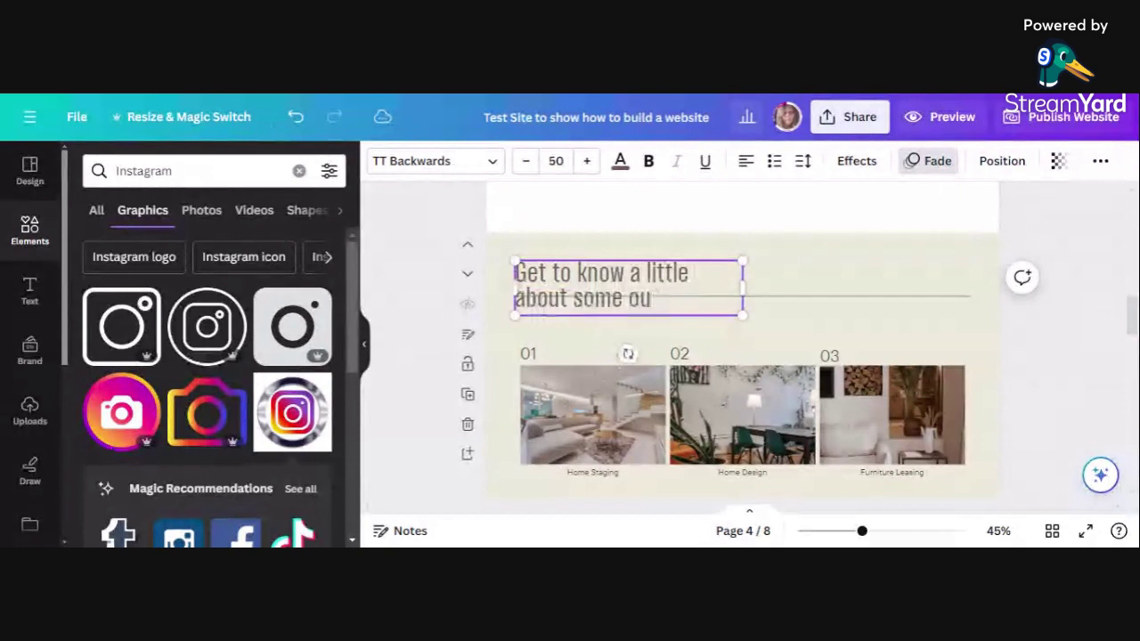
pyautogui.write('of our new p')
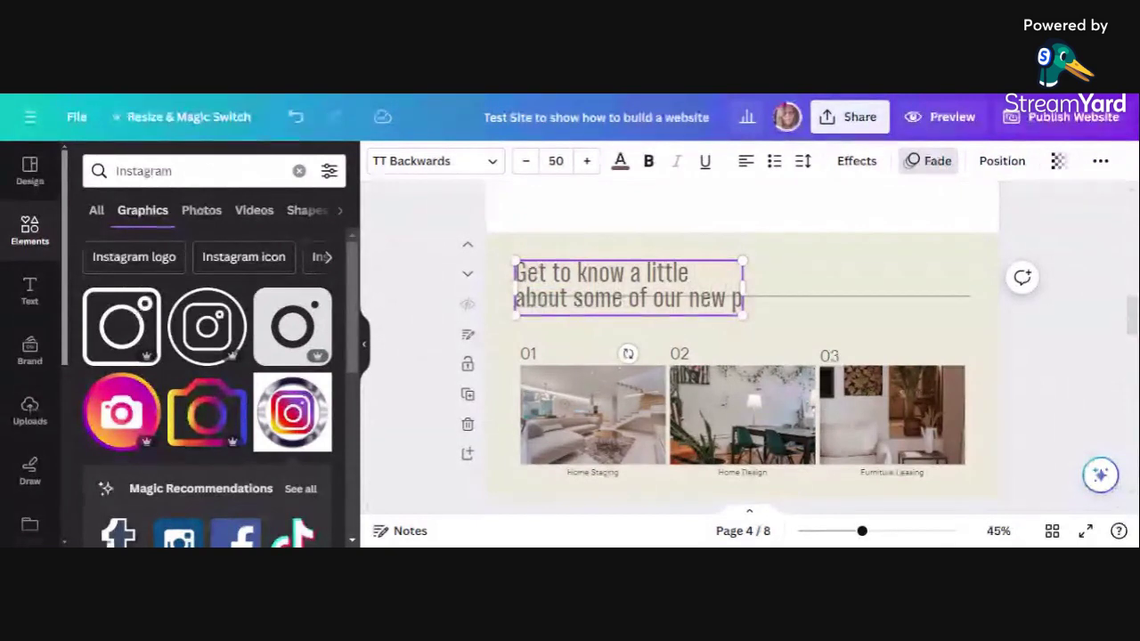
pyautogui.write('roducts')
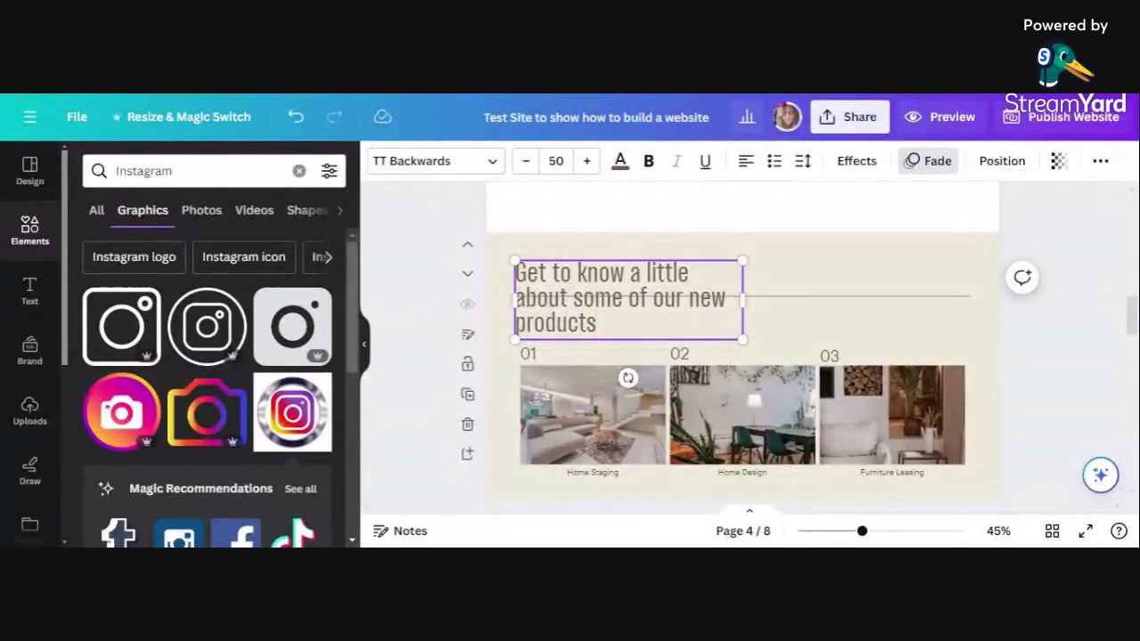
pyautogui.moveTo(743, 300); pyautogui.dragTo(970, 272)
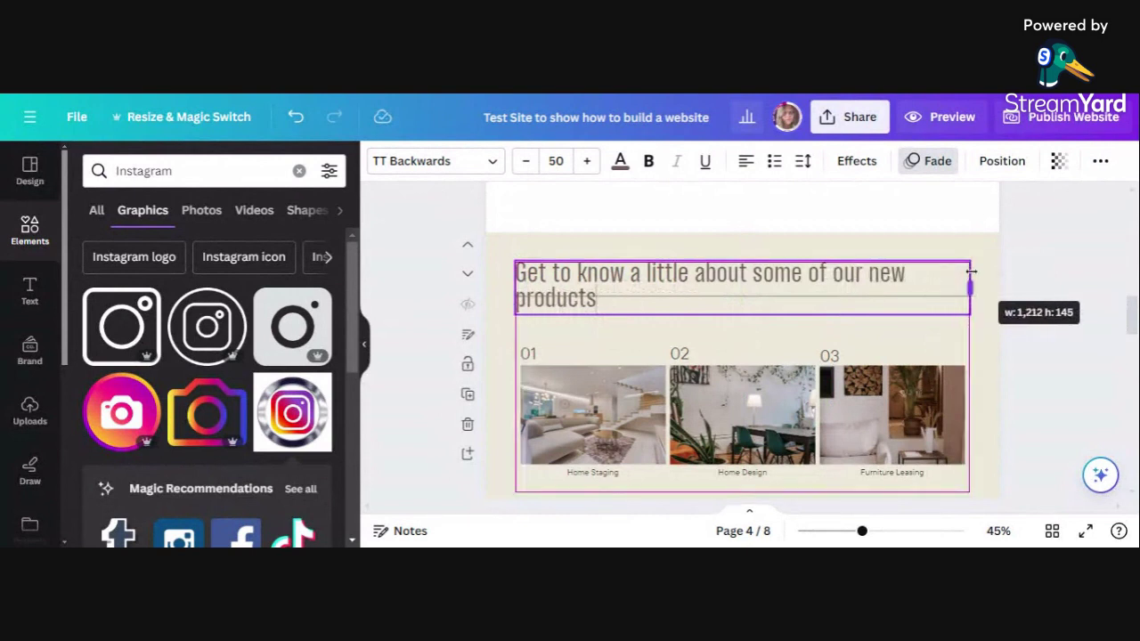
# - Step the heading's font size down, then back up until it nearly spans one line
pyautogui.tripleClick(588, 275)
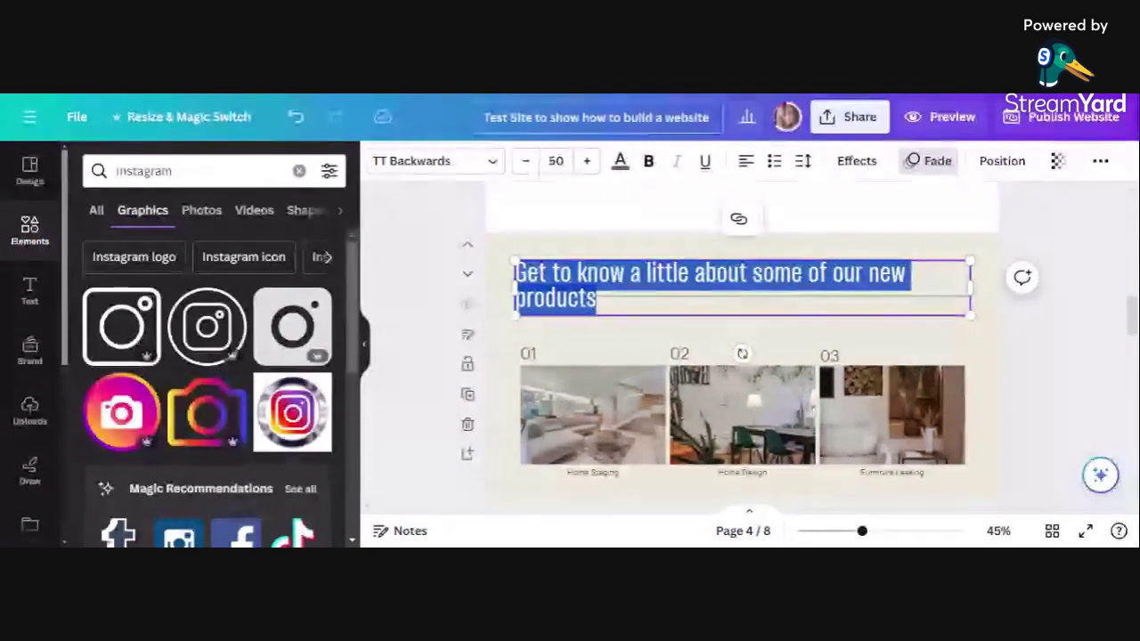
pyautogui.click(525, 161)
pyautogui.click(524, 161)
pyautogui.click(524, 162)
pyautogui.click(525, 161)
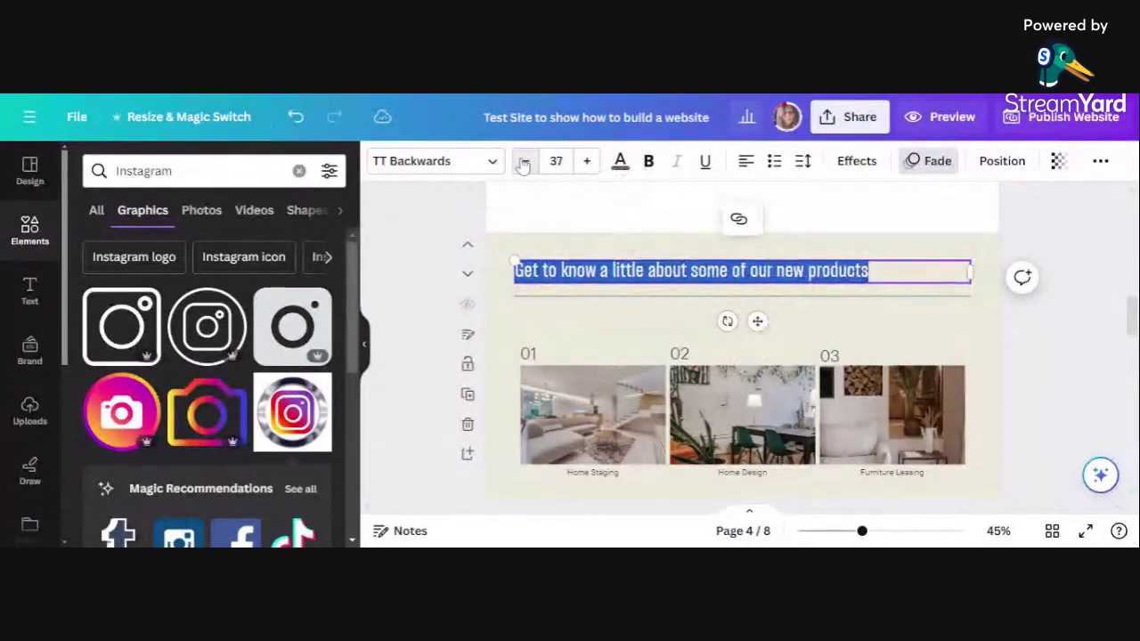
pyautogui.click(525, 161)
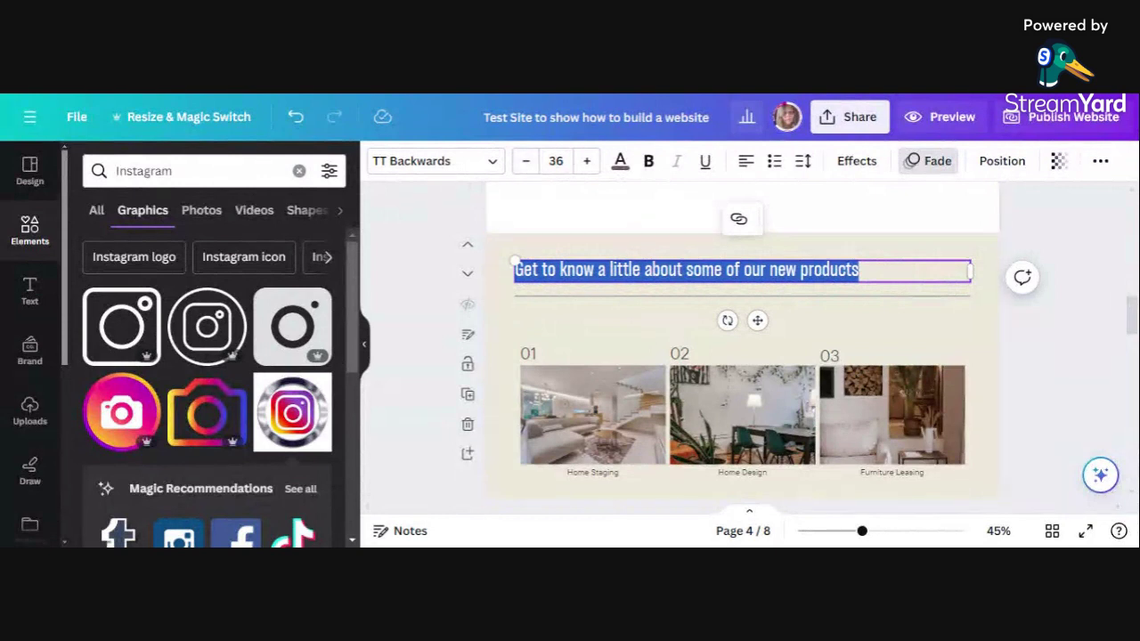
pyautogui.click(586, 162)
pyautogui.click(586, 162)
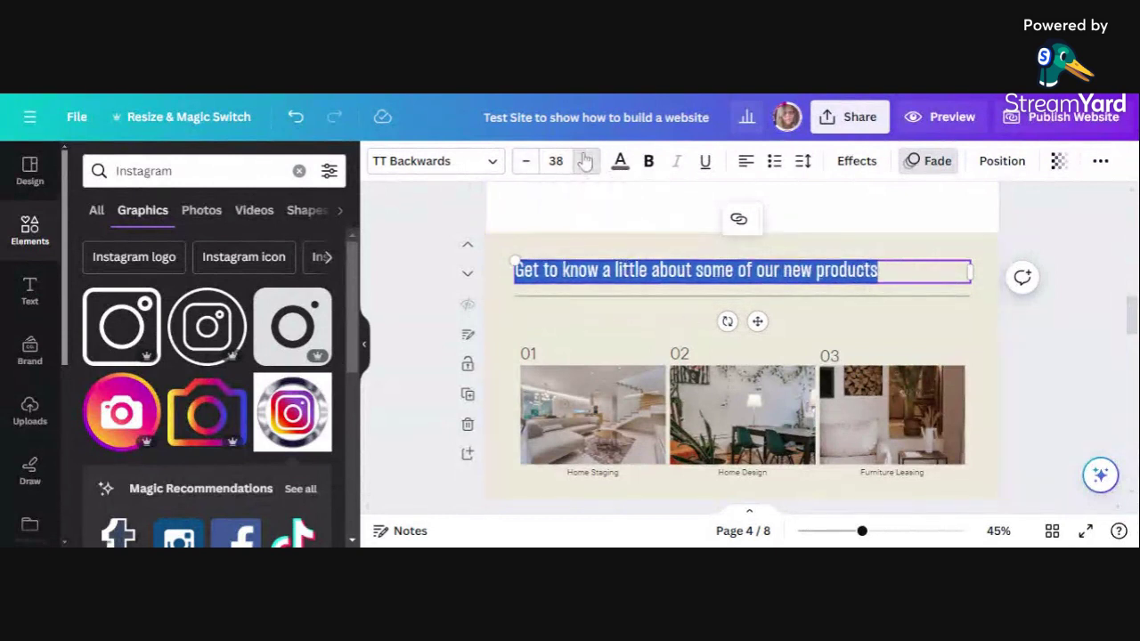
pyautogui.click(586, 162)
pyautogui.click(585, 162)
pyautogui.click(585, 161)
pyautogui.click(585, 161)
pyautogui.click(585, 161)
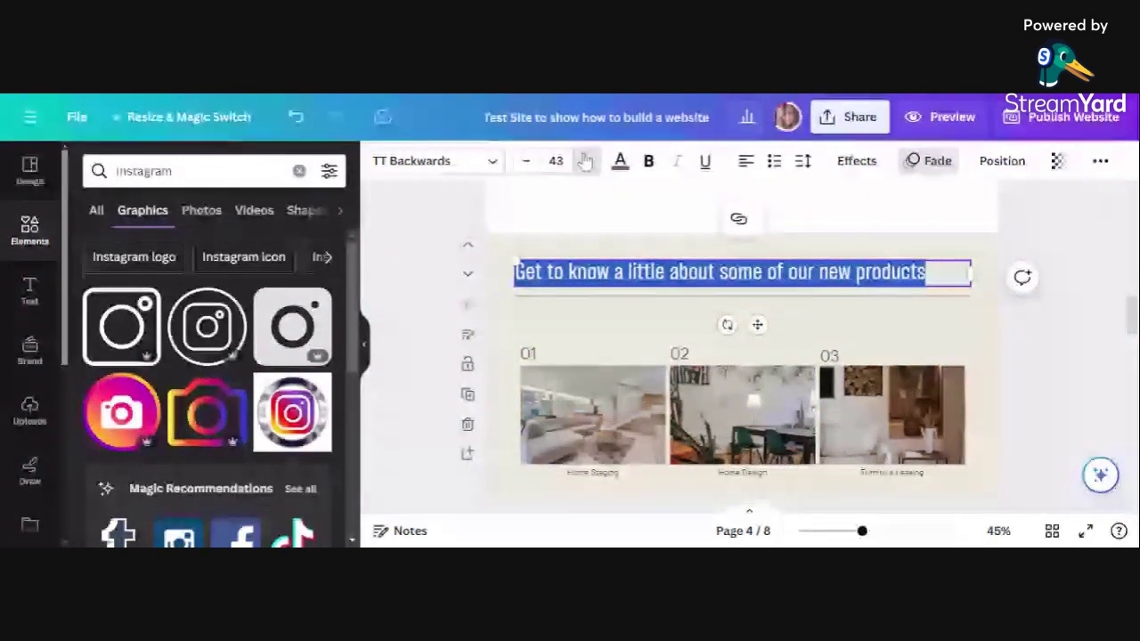
pyautogui.click(585, 161)
pyautogui.click(585, 161)
pyautogui.click(585, 162)
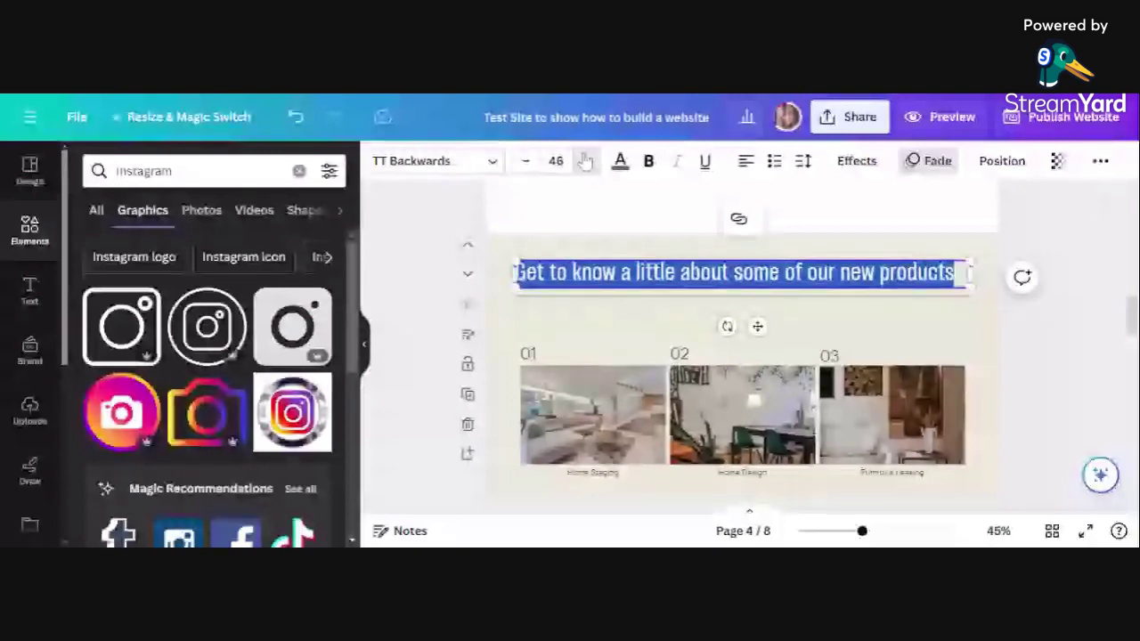
# - Pull the middle photo out of its frame and delete the 03, 02 and 01 labels
pyautogui.click(696, 319)
pyautogui.scroll(-1, 695, 319)
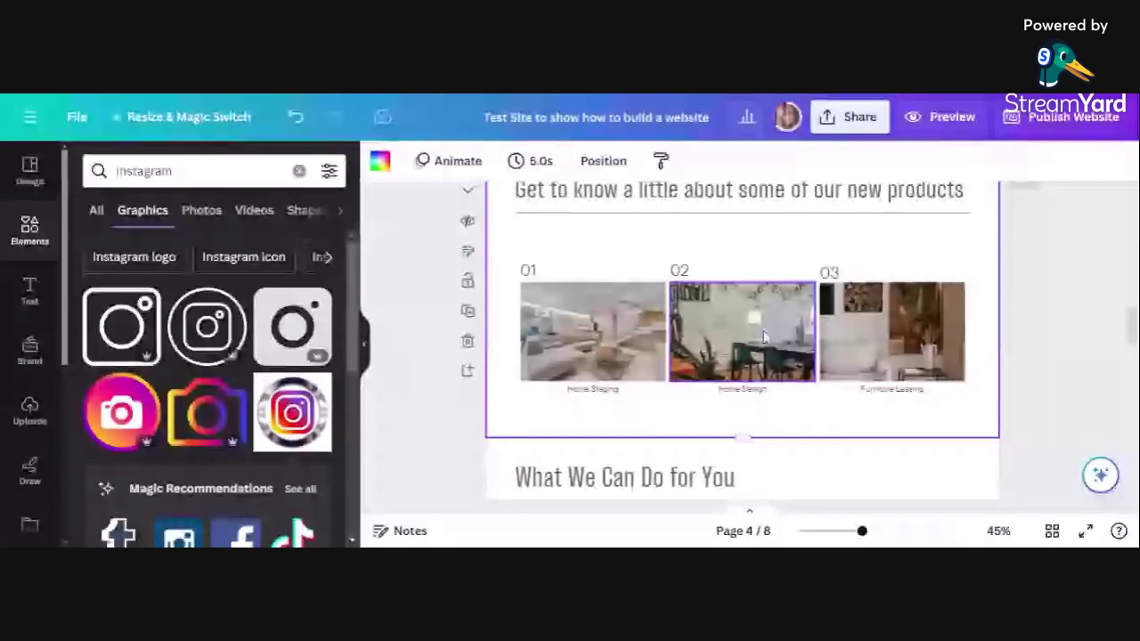
pyautogui.moveTo(763, 336); pyautogui.dragTo(830, 286)
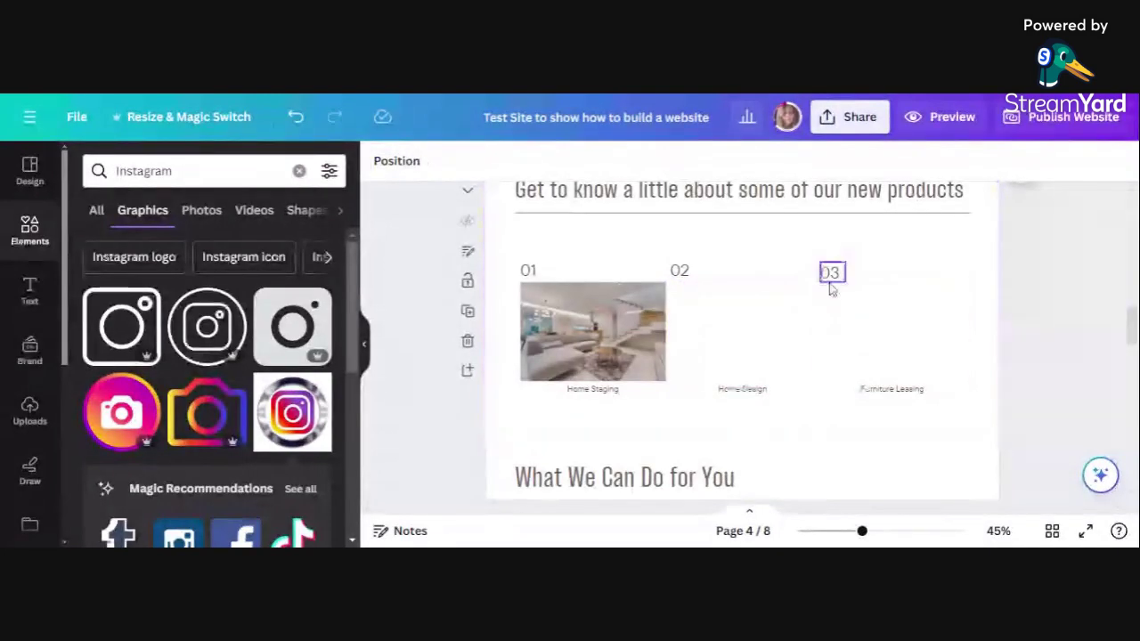
pyautogui.doubleClick(830, 284)
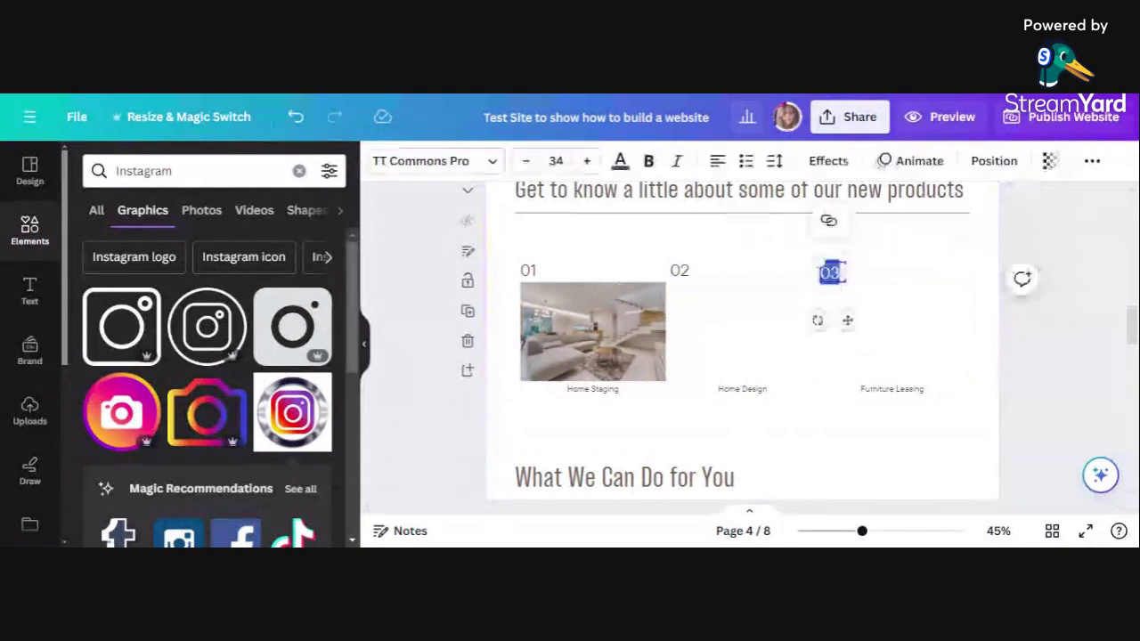
pyautogui.click(887, 301)
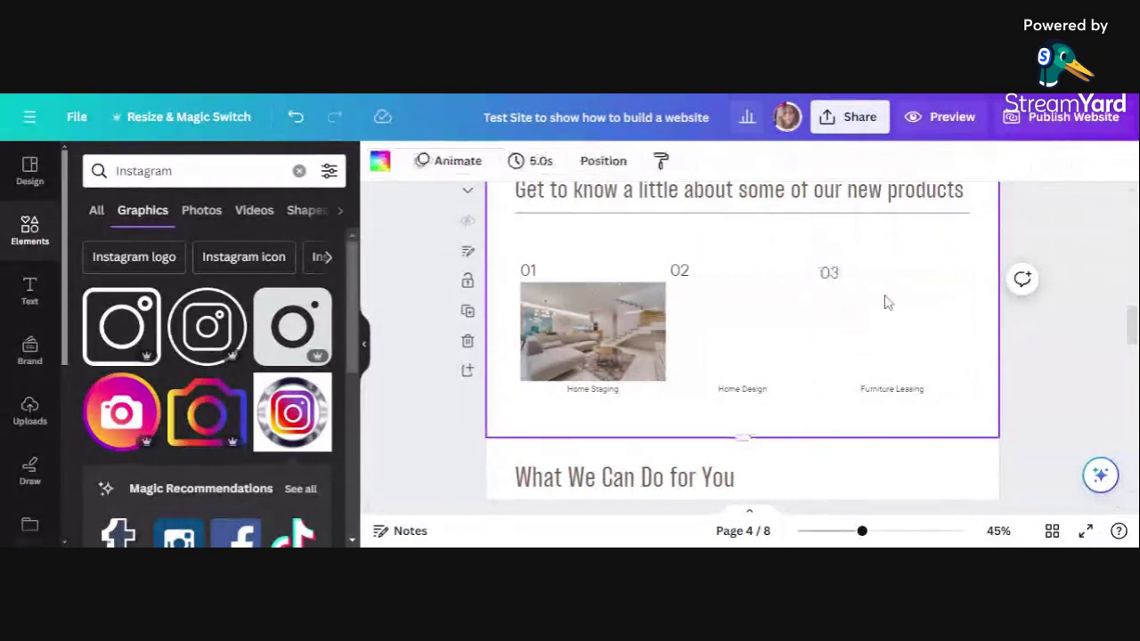
pyautogui.click(835, 278)
pyautogui.press('Delete')
pyautogui.click(716, 273)
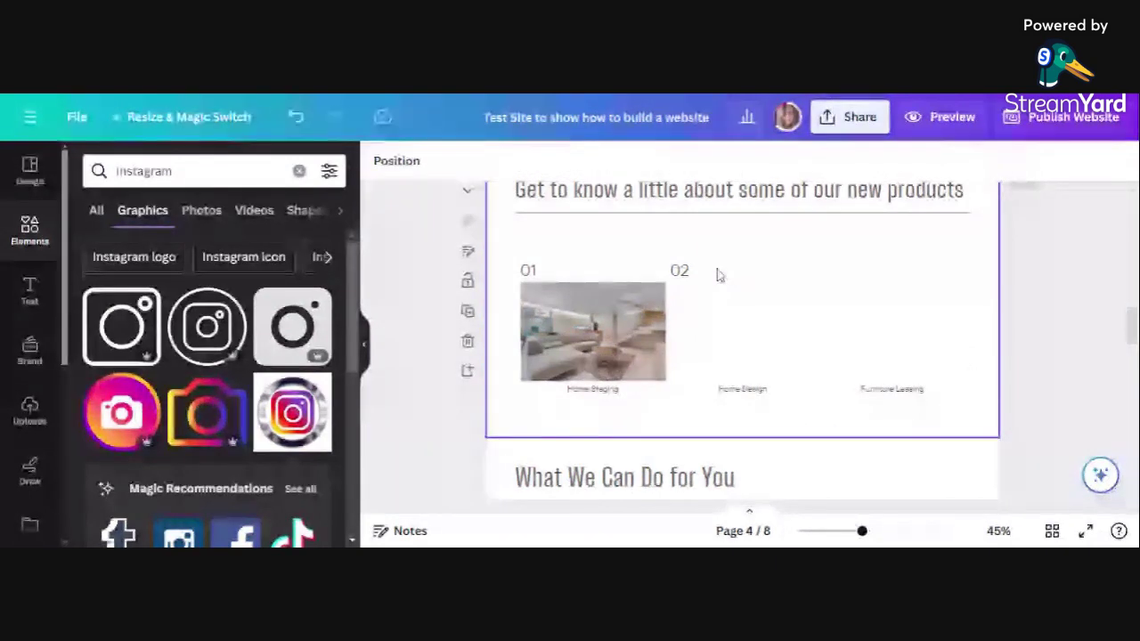
pyautogui.press('Delete')
pyautogui.click(528, 270)
pyautogui.click(528, 280)
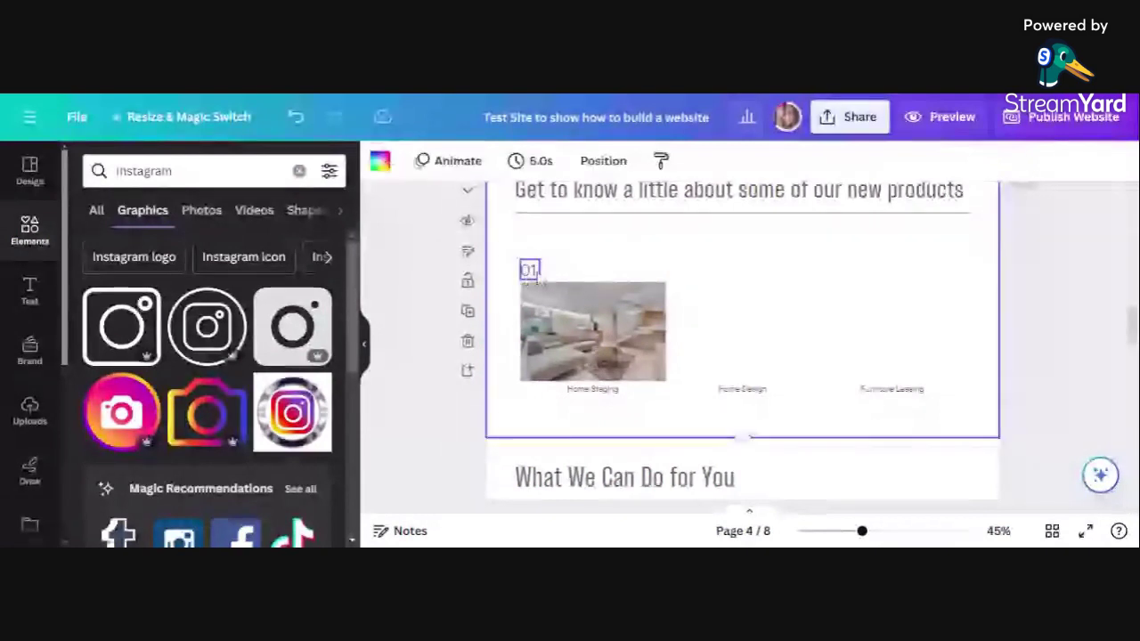
pyautogui.click(530, 270)
pyautogui.press('Delete')
# - Delete the Home Staging photo and the Home Staging and Home Design captions
pyautogui.click(593, 329)
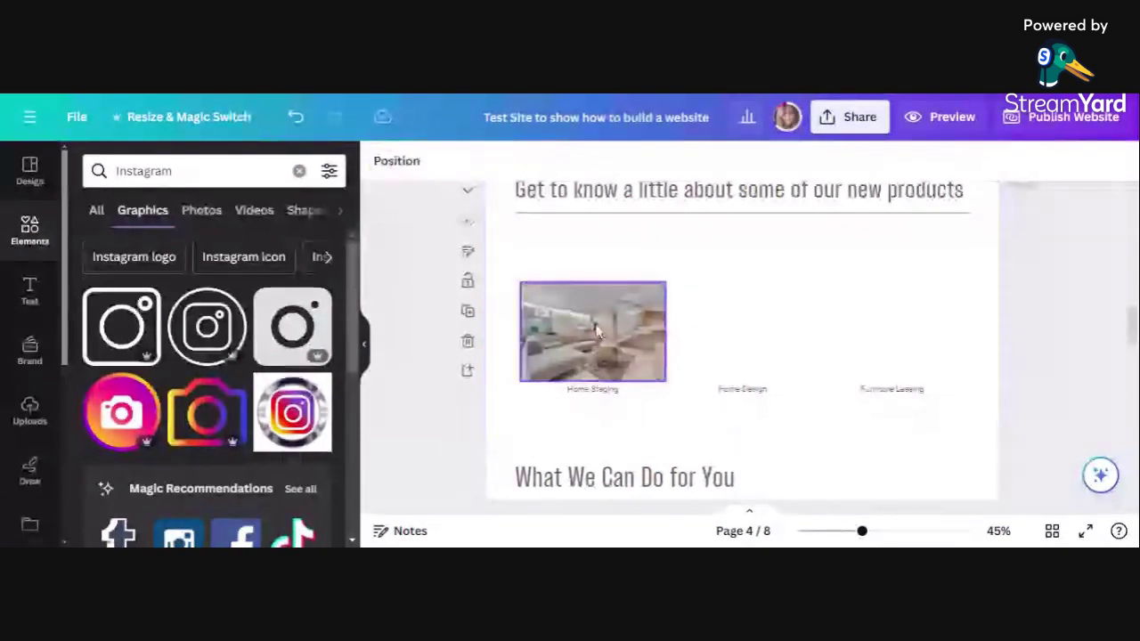
pyautogui.press('Delete')
pyautogui.click(595, 391)
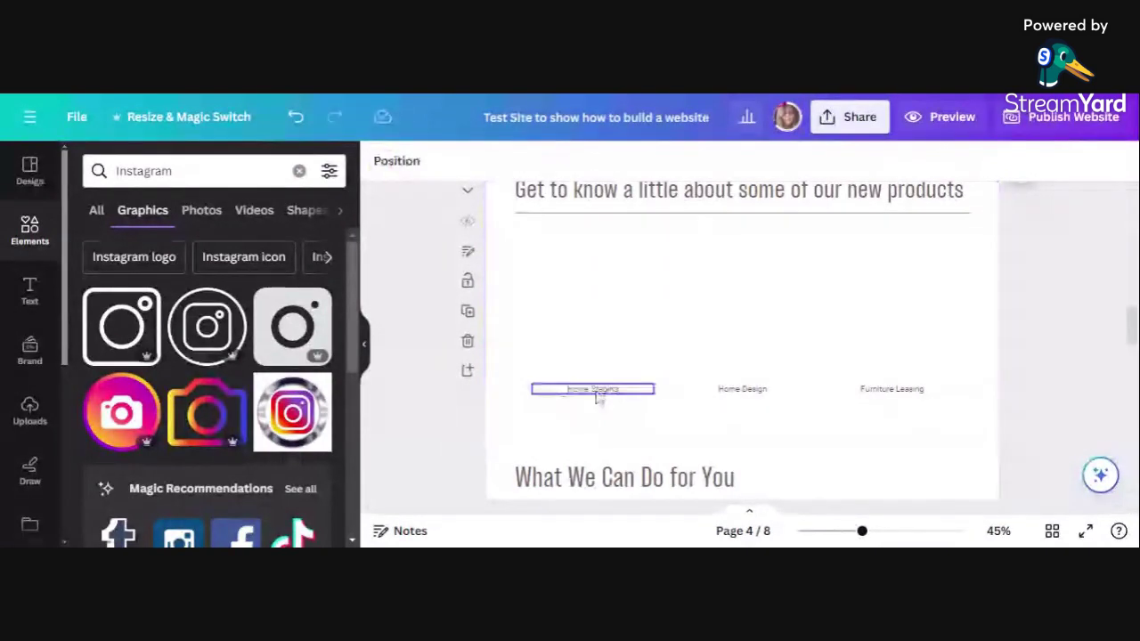
pyautogui.keyDown('shift'); pyautogui.click(741, 389); pyautogui.keyUp('shift')
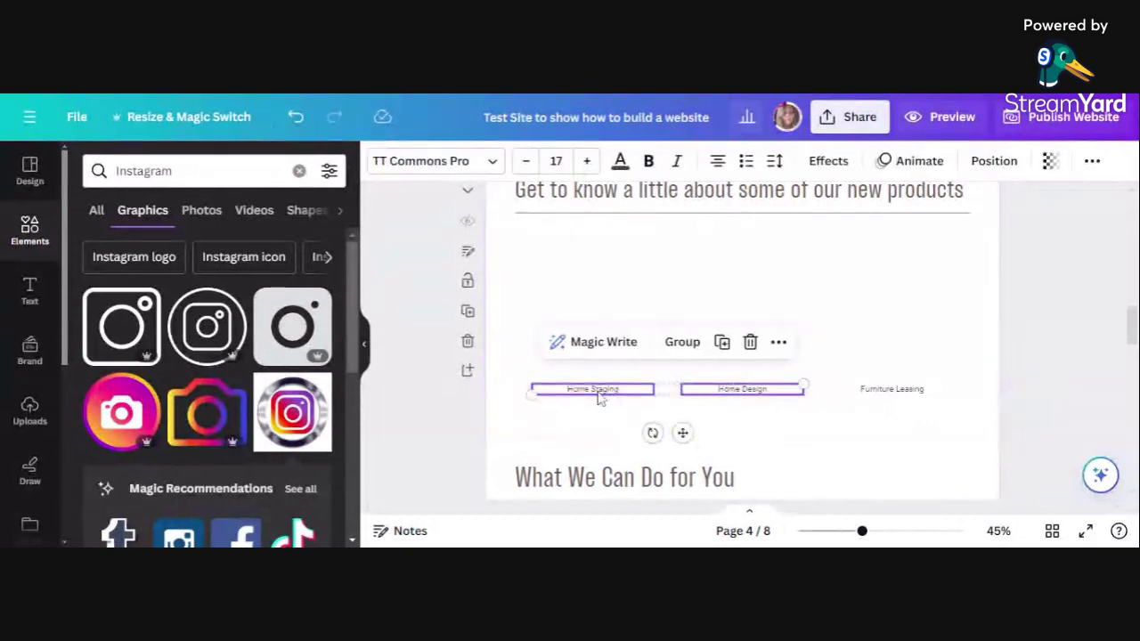
pyautogui.press('Delete')
pyautogui.click(904, 390)
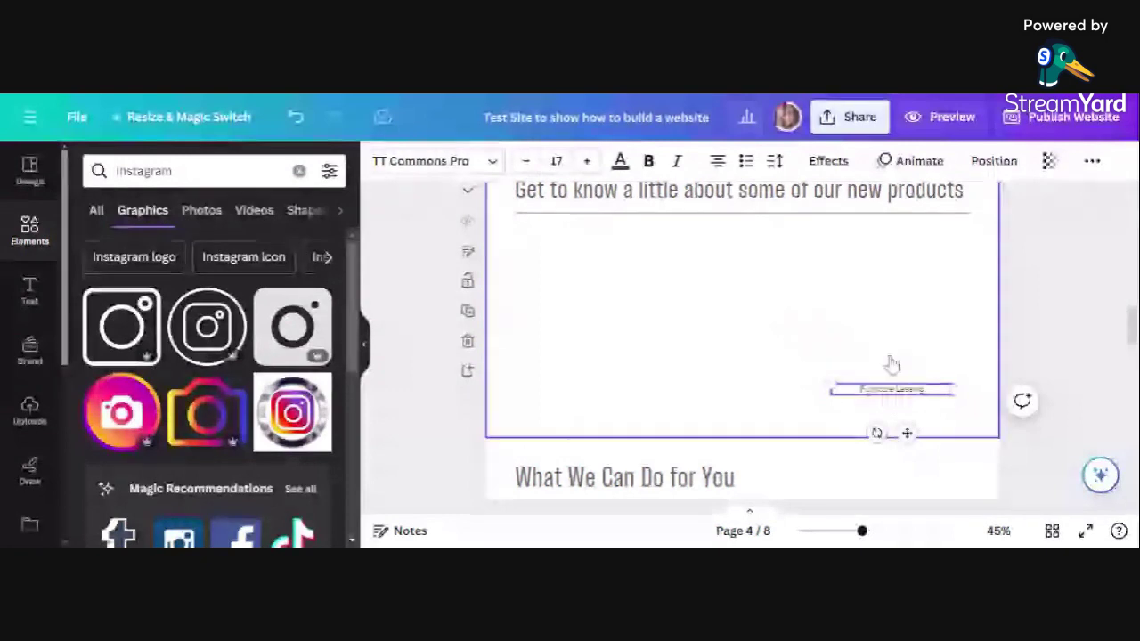
# - Drag the Furniture Leasing caption up beneath the heading on the right of page 4
pyautogui.click(797, 313)
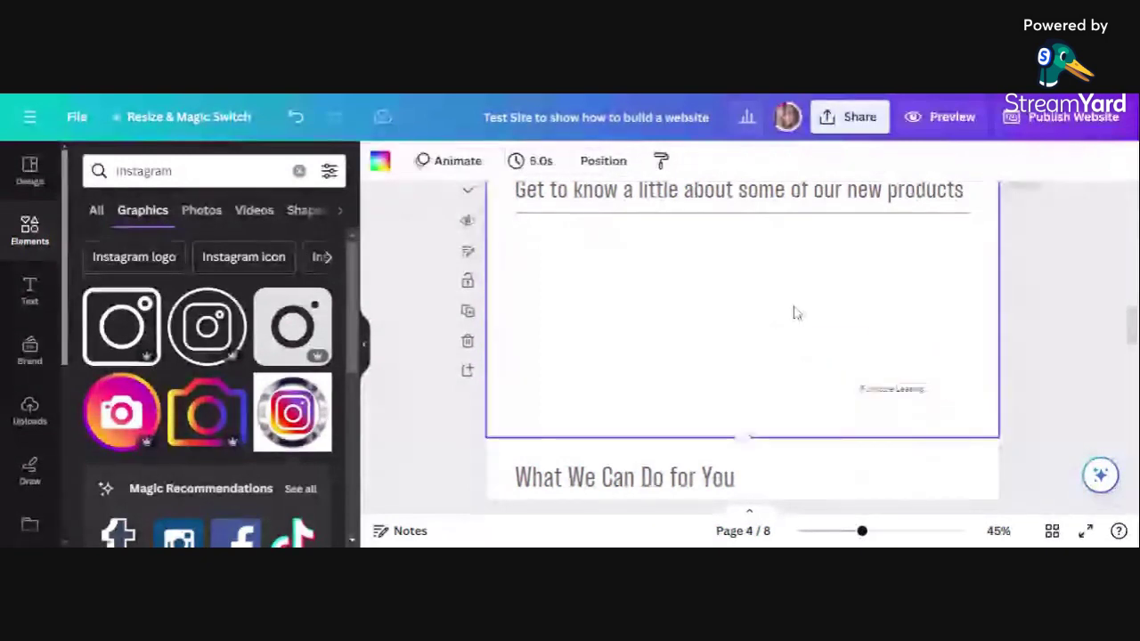
pyautogui.moveTo(891, 390); pyautogui.dragTo(877, 318)
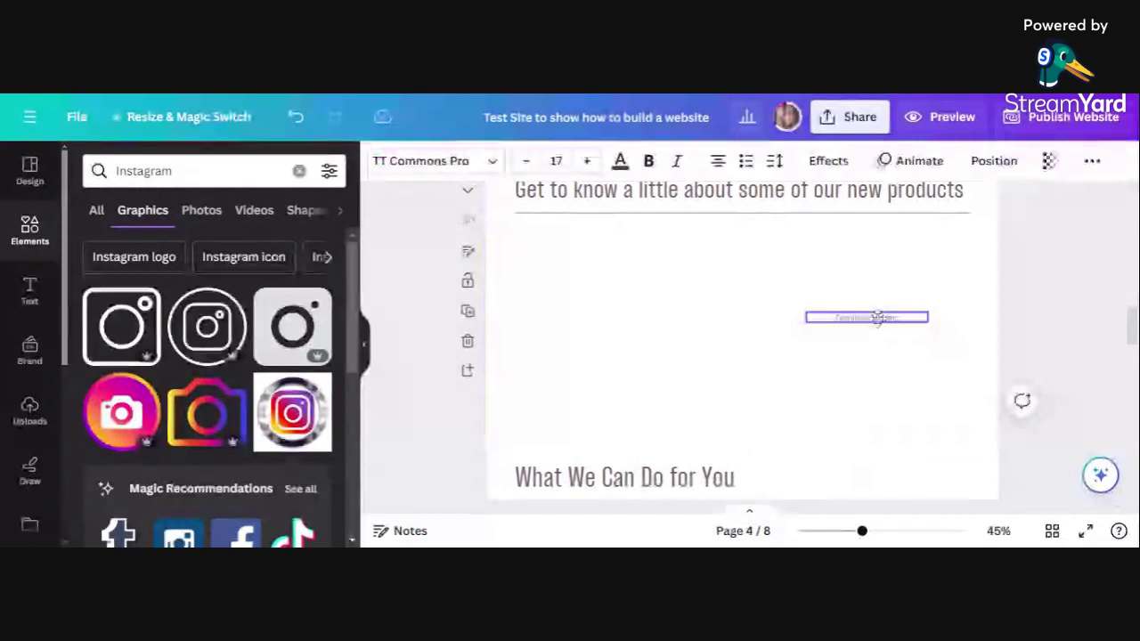
pyautogui.moveTo(877, 318); pyautogui.dragTo(861, 256)
pyautogui.scroll(-2, 30, 356)
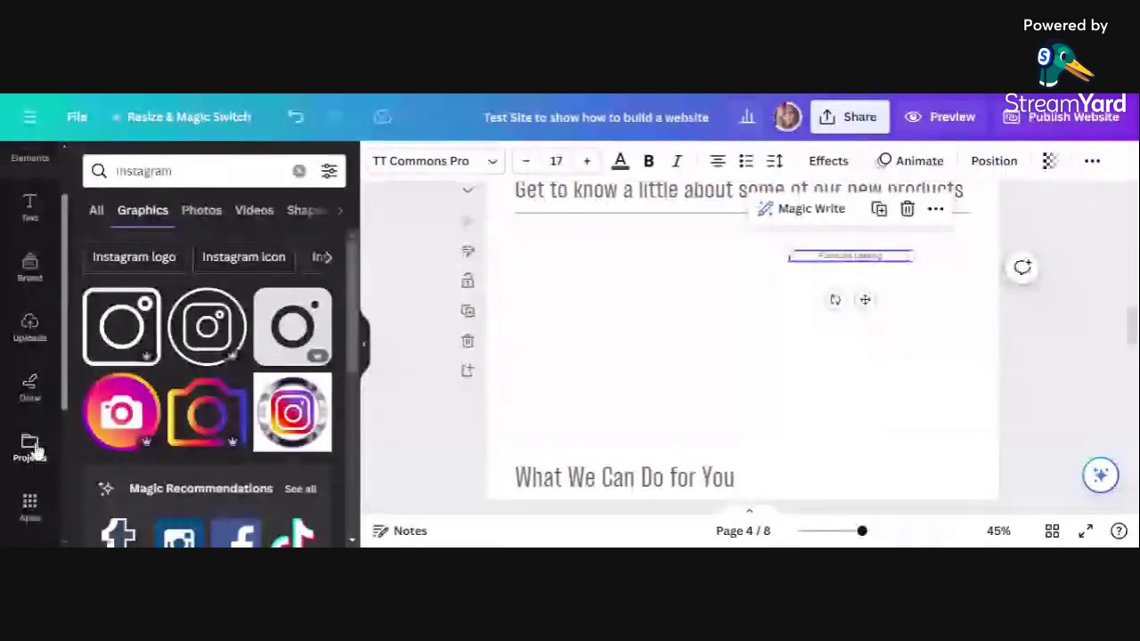
pyautogui.scroll(1, 24, 452)
pyautogui.scroll(-1, 26, 452)
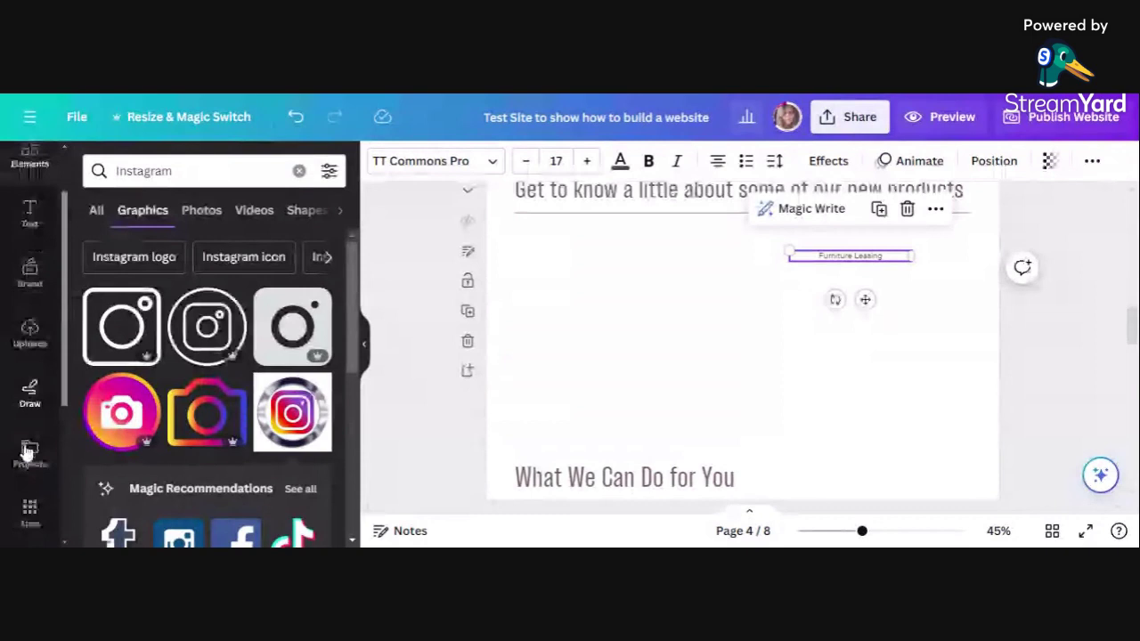
pyautogui.scroll(-2, 26, 427)
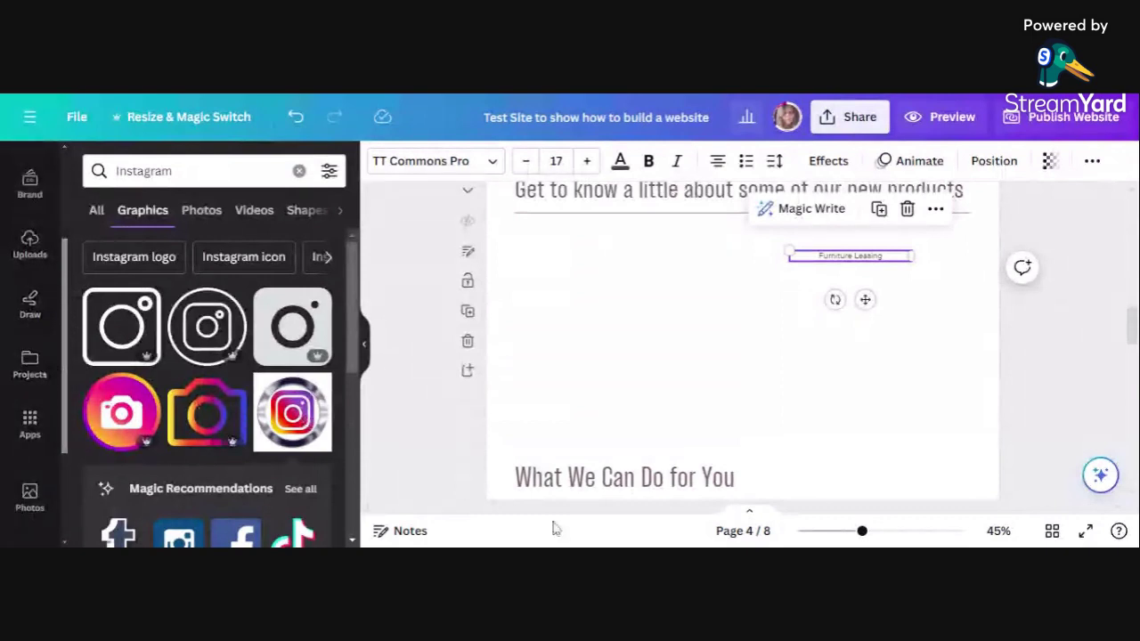
pyautogui.click(628, 481)
pyautogui.scroll(-5, 634, 488)
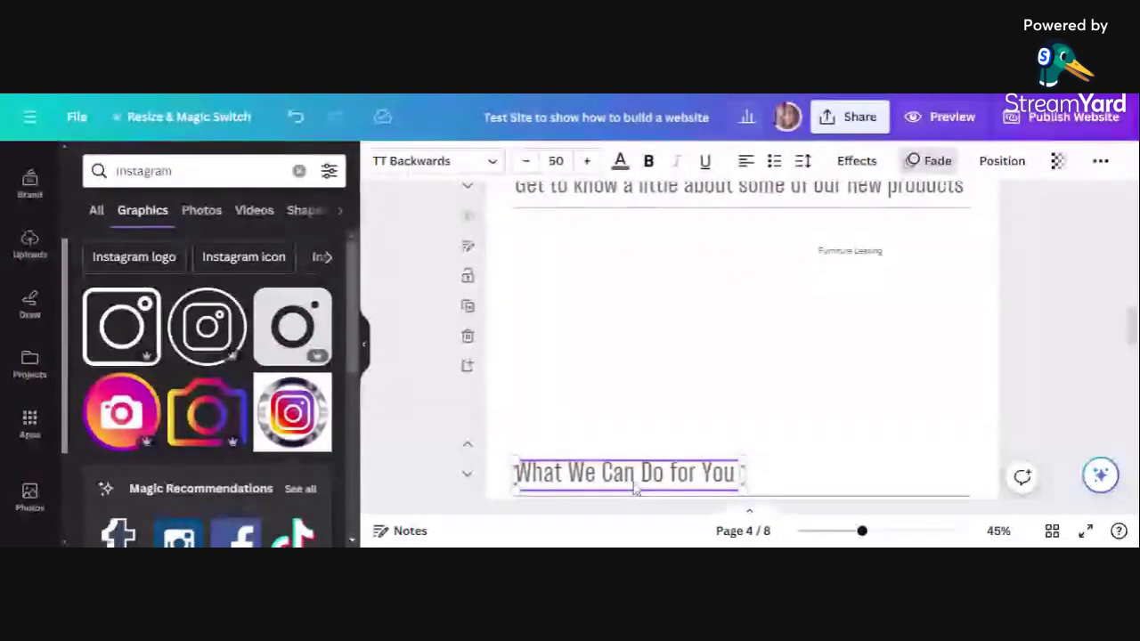
pyautogui.scroll(2, 634, 488)
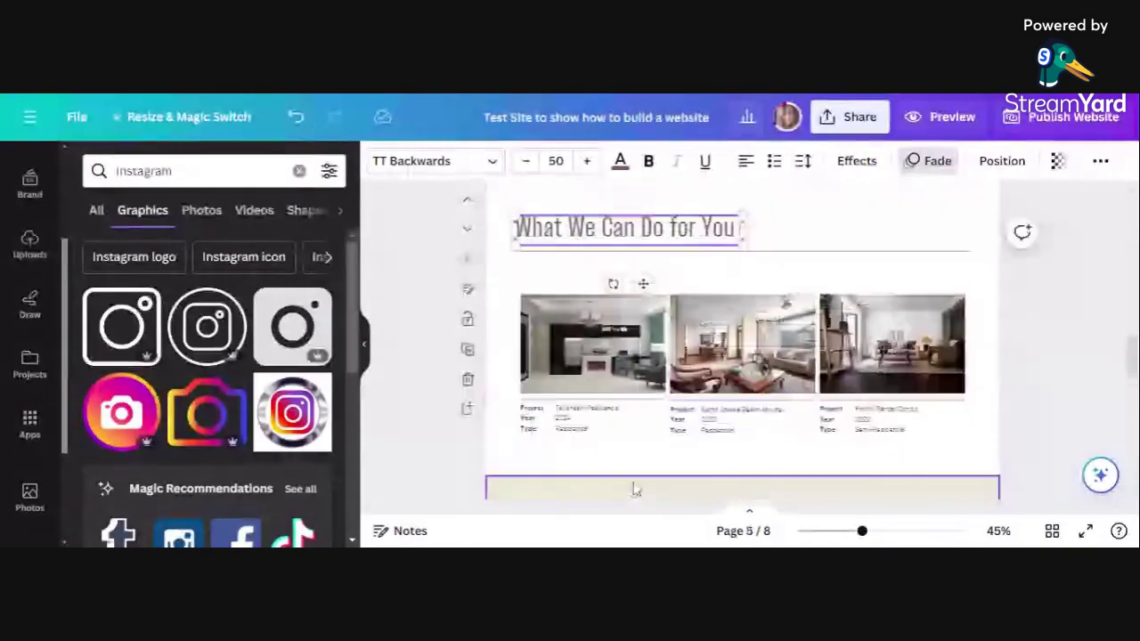
pyautogui.scroll(6, 635, 481)
pyautogui.click(677, 422)
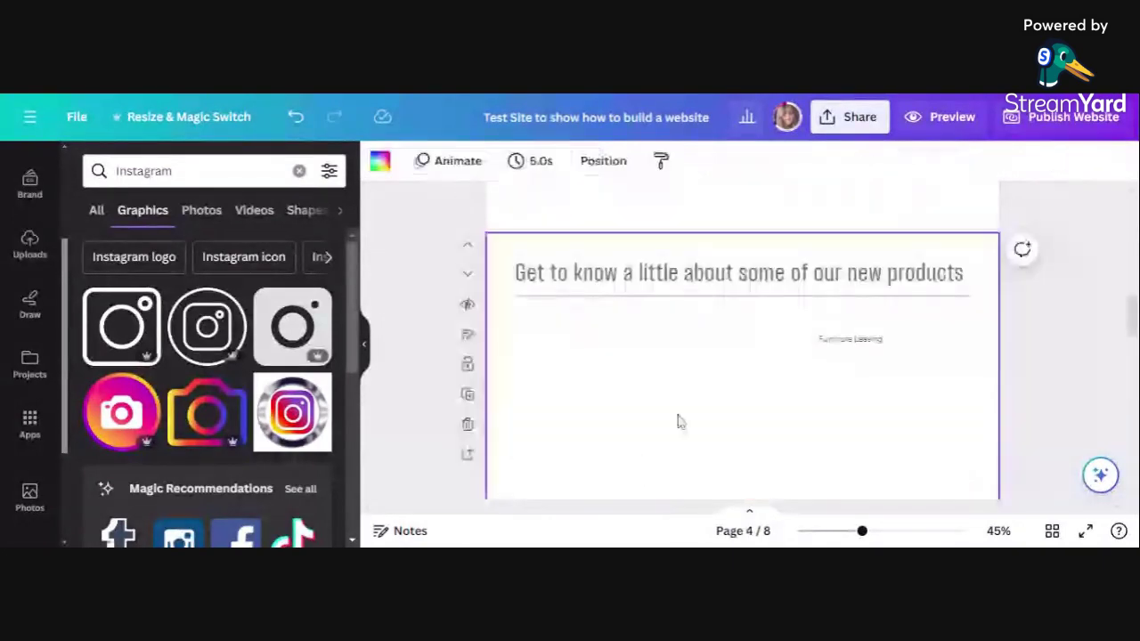
pyautogui.scroll(-2, 677, 422)
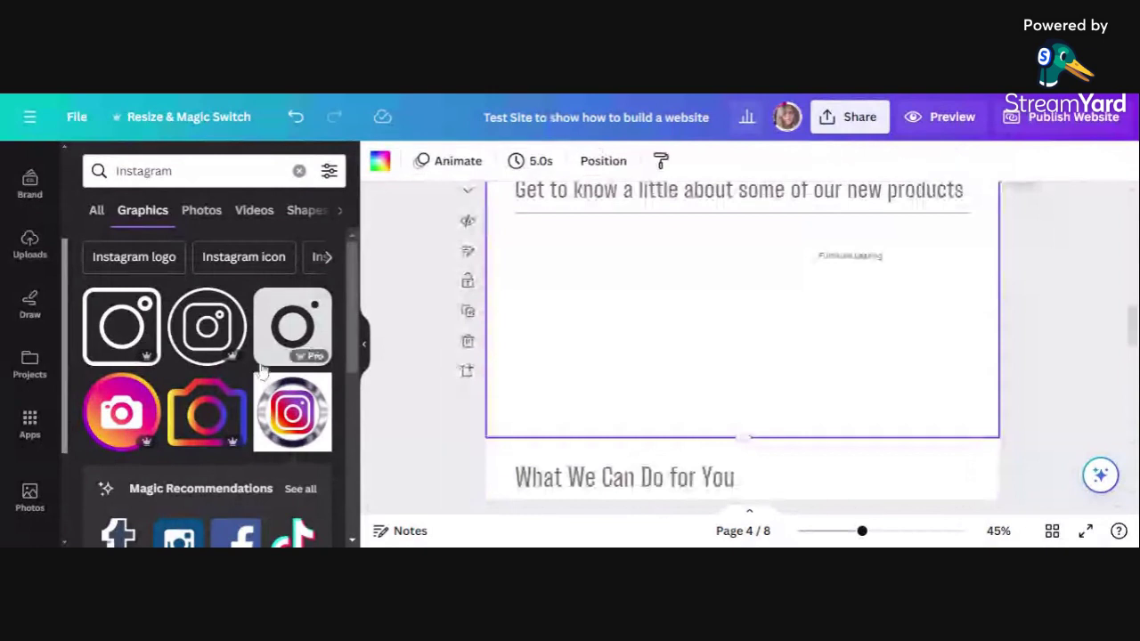
# - Add the pink Avon Anew cream image from Uploads and place it at the section's left
pyautogui.click(36, 241)
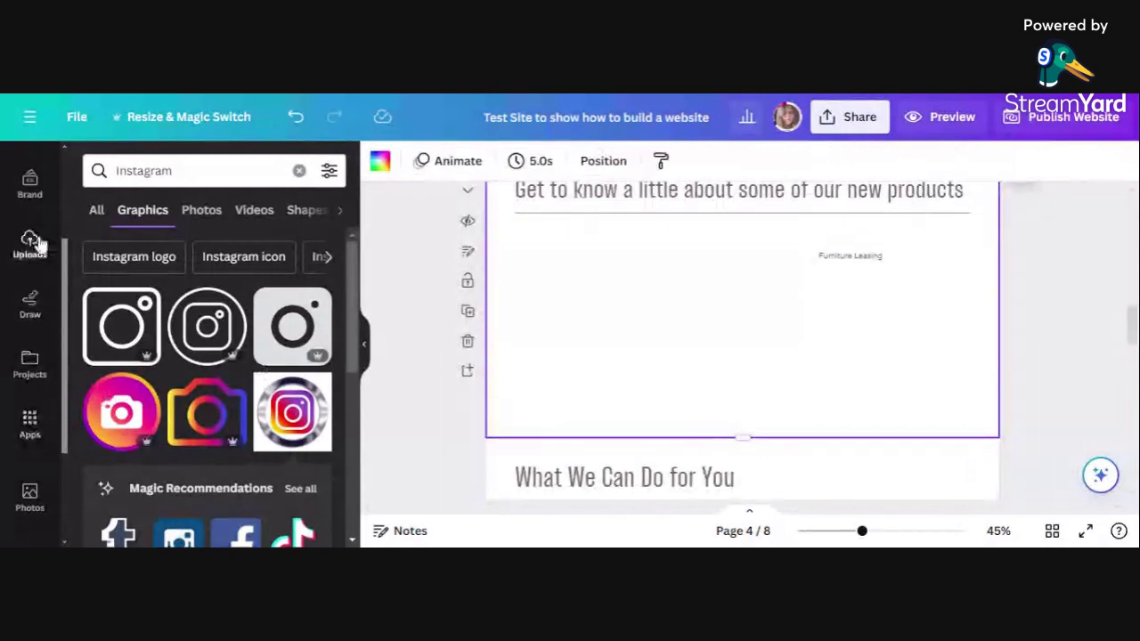
pyautogui.scroll(-3, 176, 420)
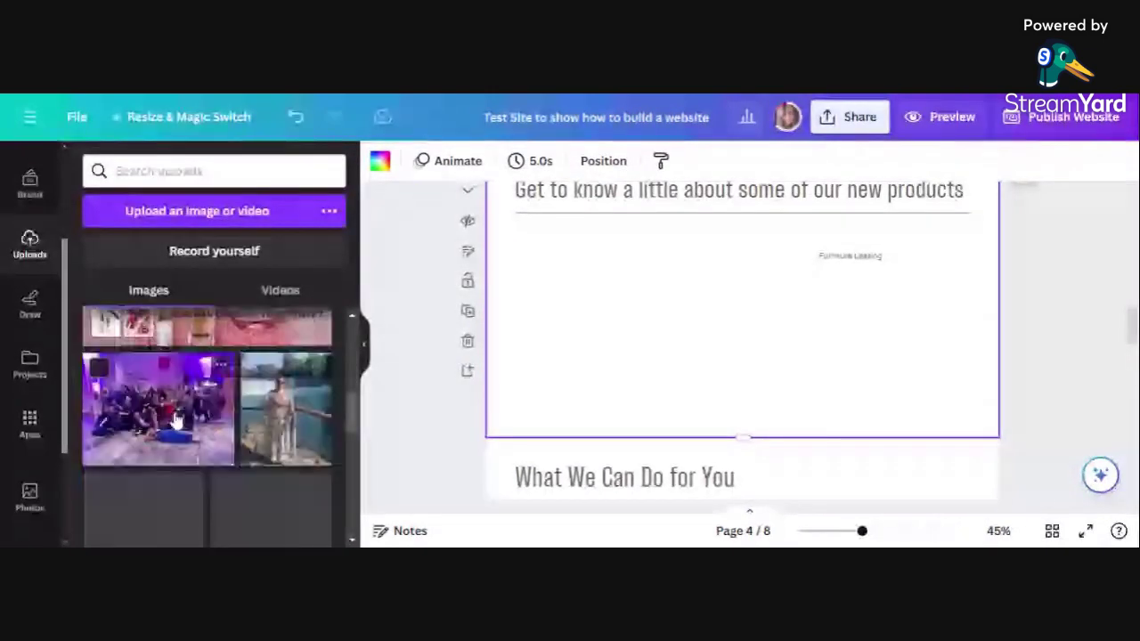
pyautogui.scroll(2, 176, 423)
pyautogui.scroll(-3, 177, 430)
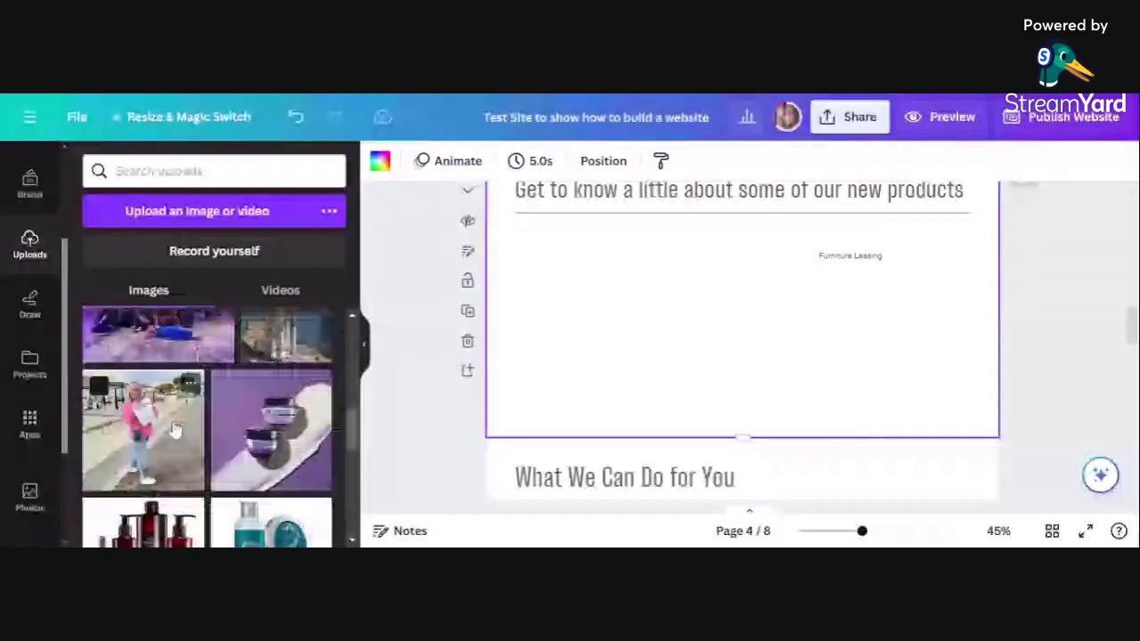
pyautogui.scroll(-3, 176, 430)
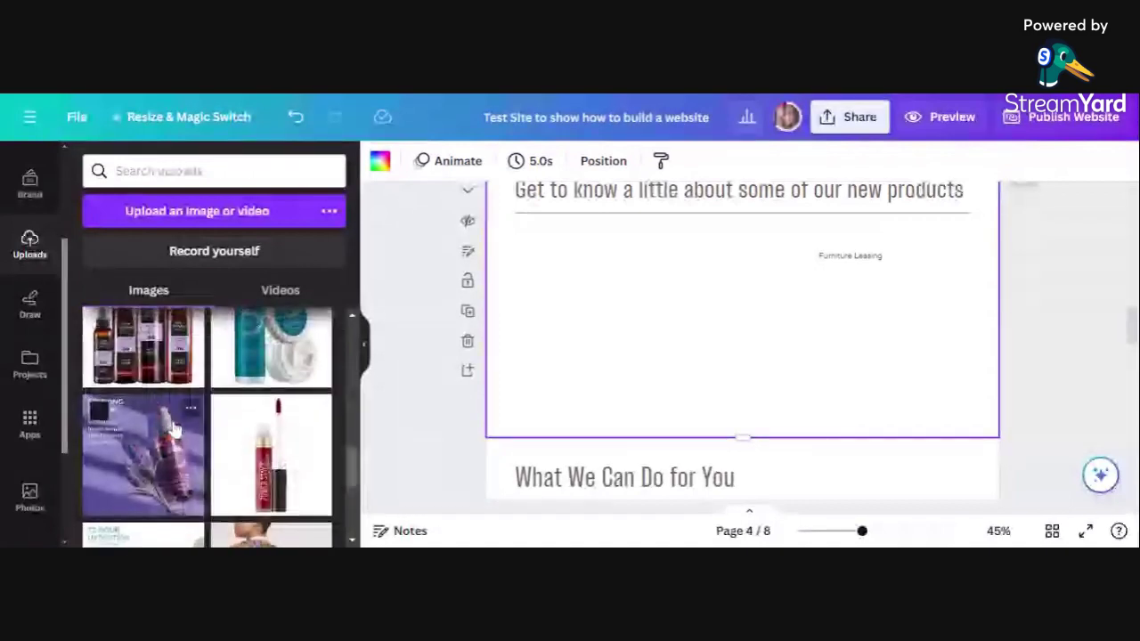
pyautogui.scroll(-3, 175, 427)
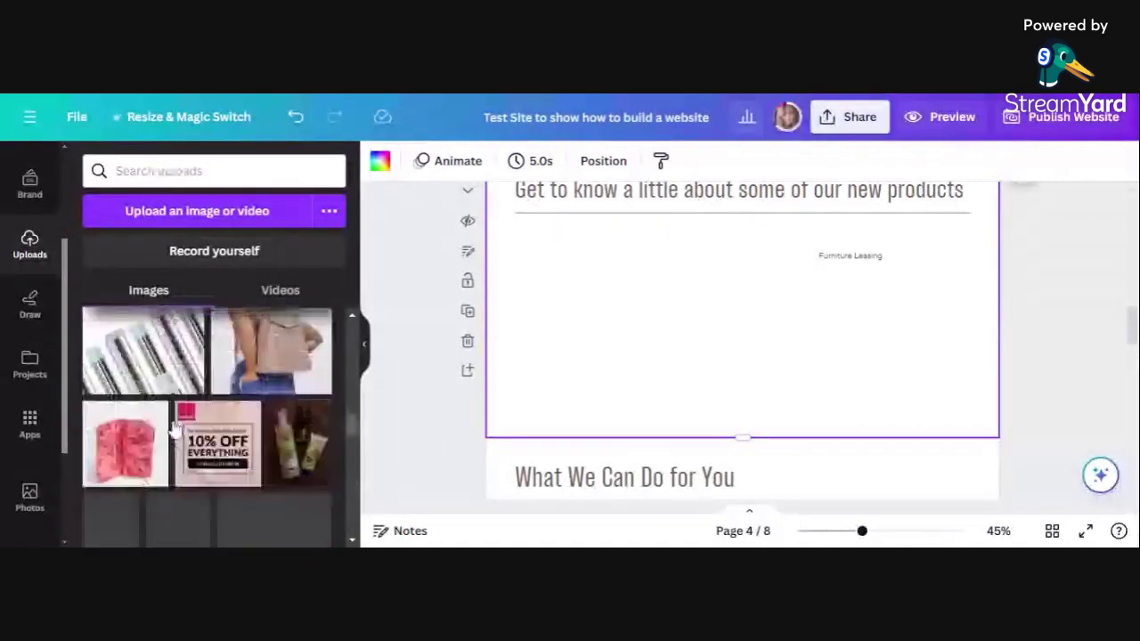
pyautogui.scroll(-10, 176, 430)
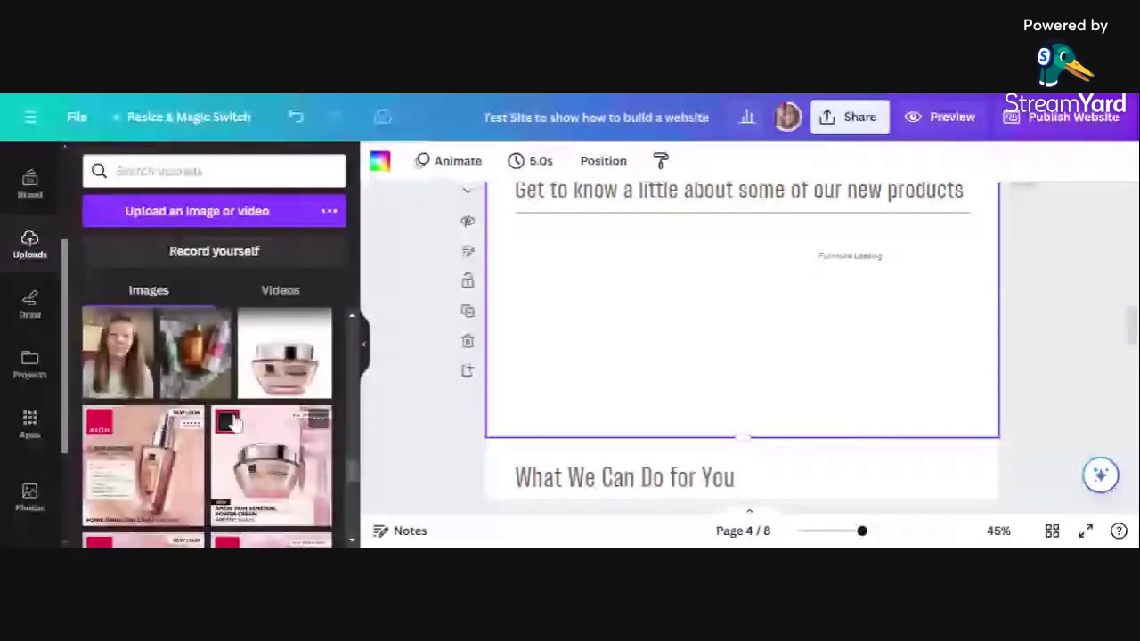
pyautogui.click(265, 485)
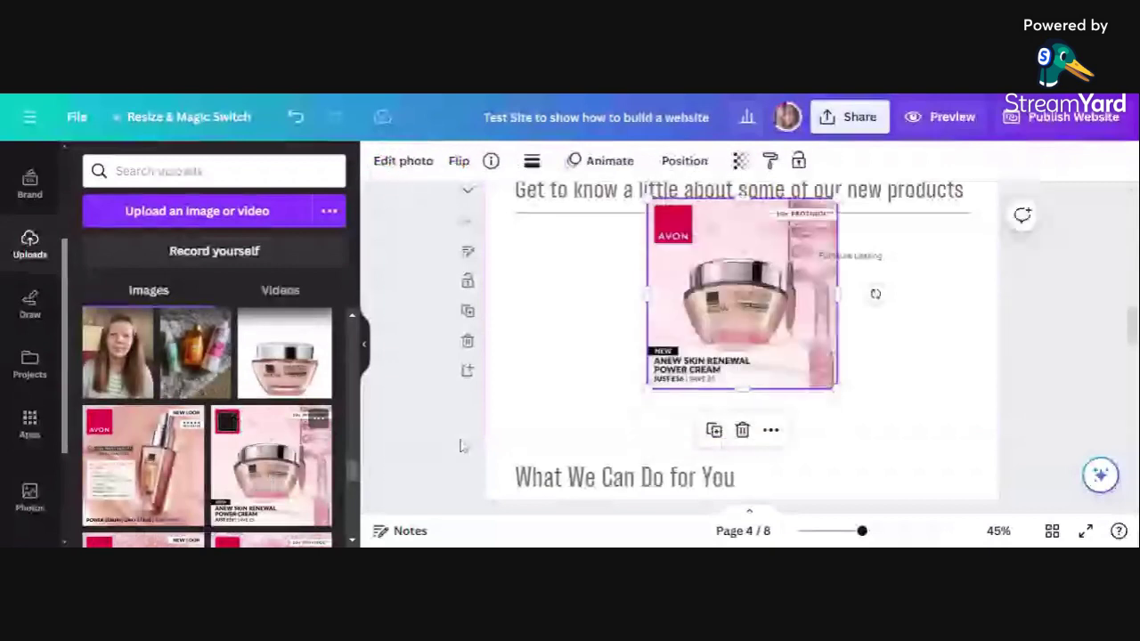
pyautogui.moveTo(741, 301); pyautogui.dragTo(616, 330)
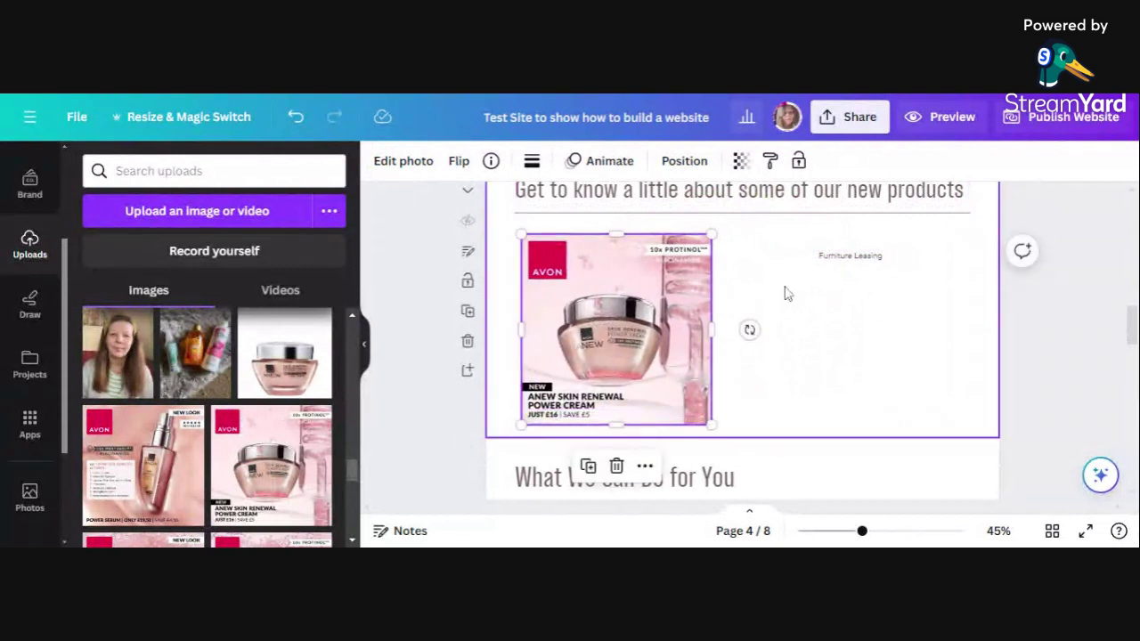
# - Replace the Furniture Leasing text with 'Add information on this product', left-aligned in a wider box
pyautogui.click(861, 265)
pyautogui.doubleClick(861, 265)
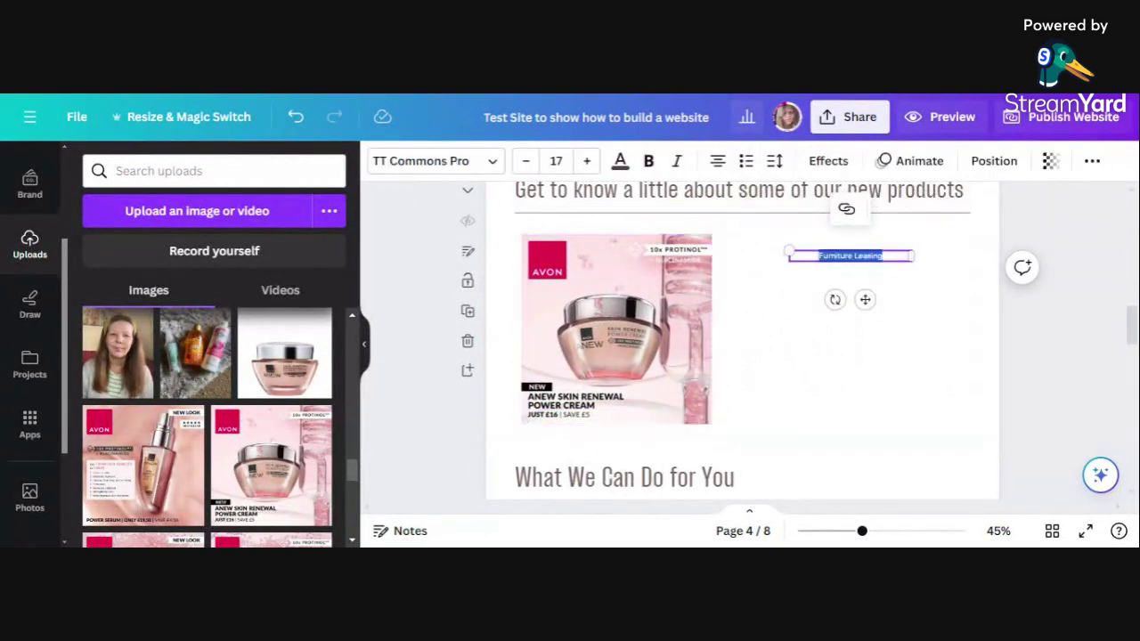
pyautogui.press('BackSpace')
pyautogui.write('Add')
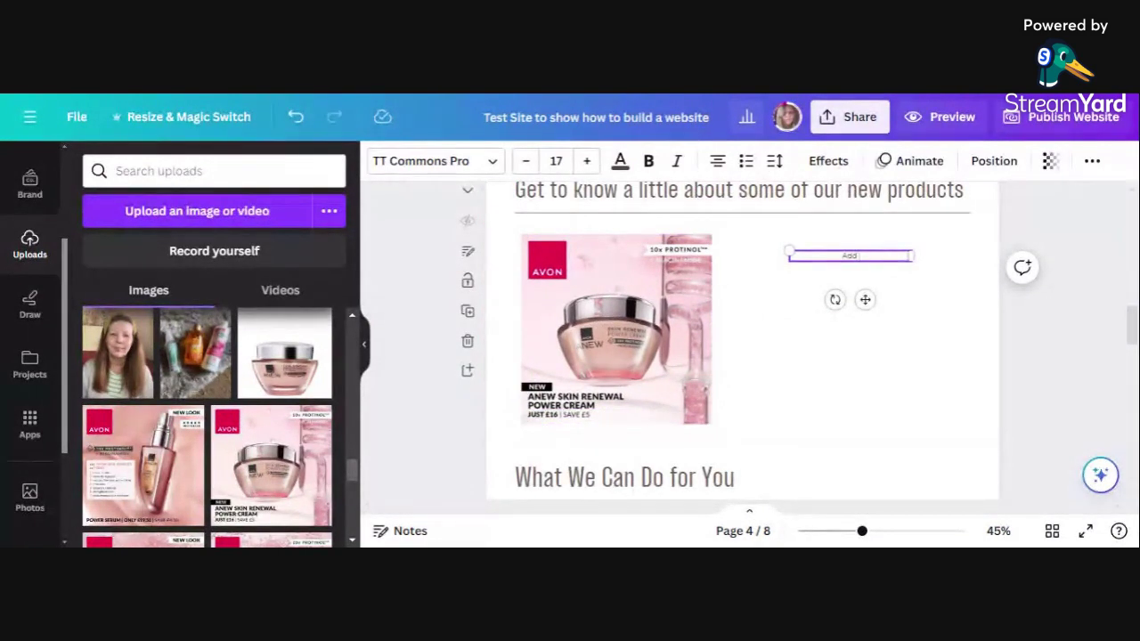
pyautogui.write(' information on this product')
pyautogui.press('Return')
pyautogui.press('Return')
pyautogui.press('Return')
pyautogui.press('Return')
pyautogui.press('Return')
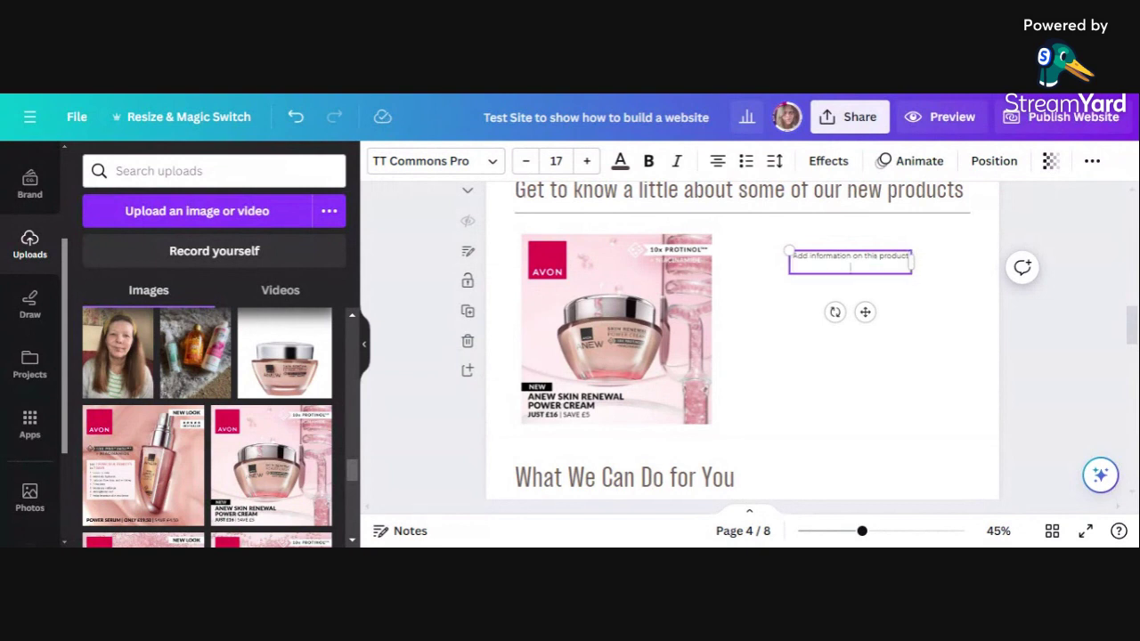
pyautogui.press('Return')
pyautogui.press('Return')
pyautogui.press('Return')
pyautogui.press('Return')
pyautogui.press('Return')
pyautogui.press('Return')
pyautogui.press('Return')
pyautogui.press('Return')
pyautogui.press('Return')
pyautogui.press('Return')
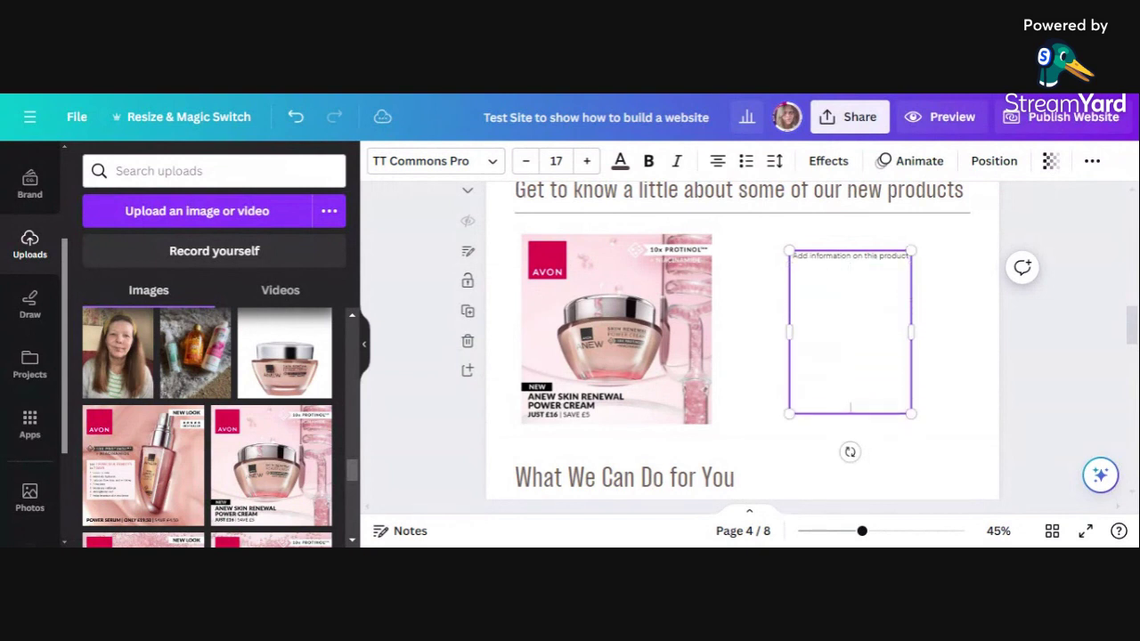
pyautogui.hotkey('ctrl', 'a')
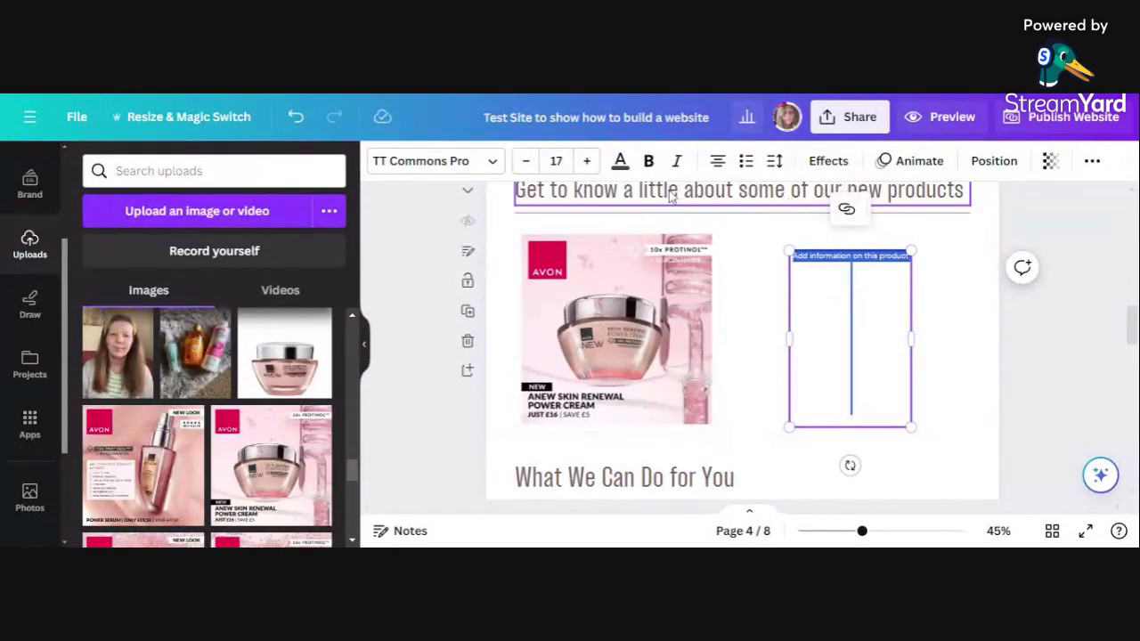
pyautogui.click(718, 164)
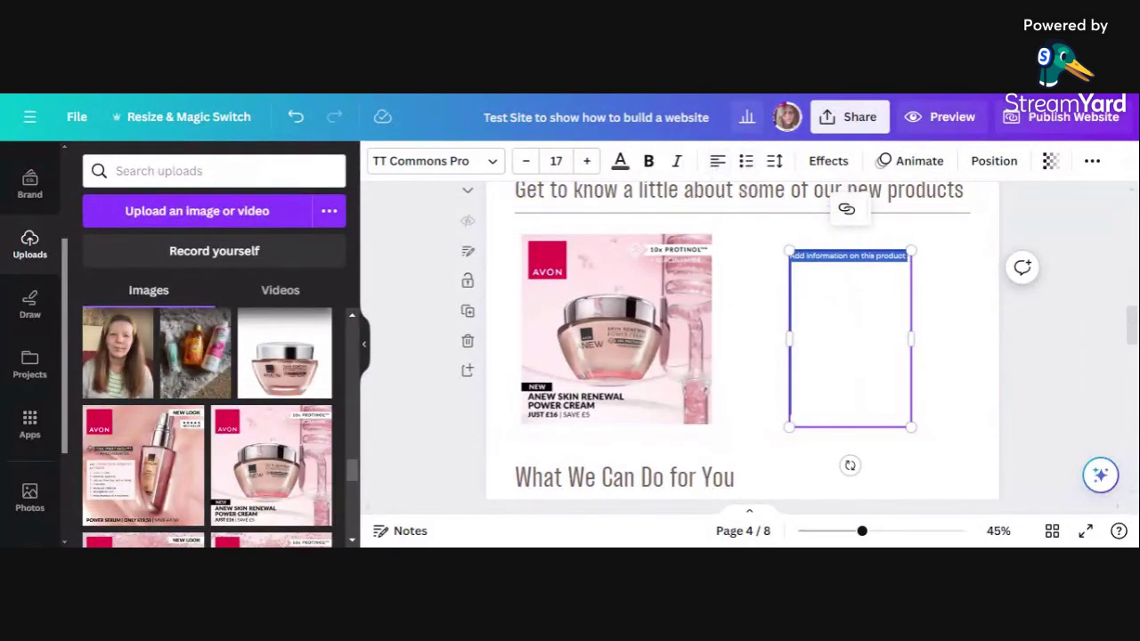
pyautogui.moveTo(789, 336); pyautogui.dragTo(734, 325)
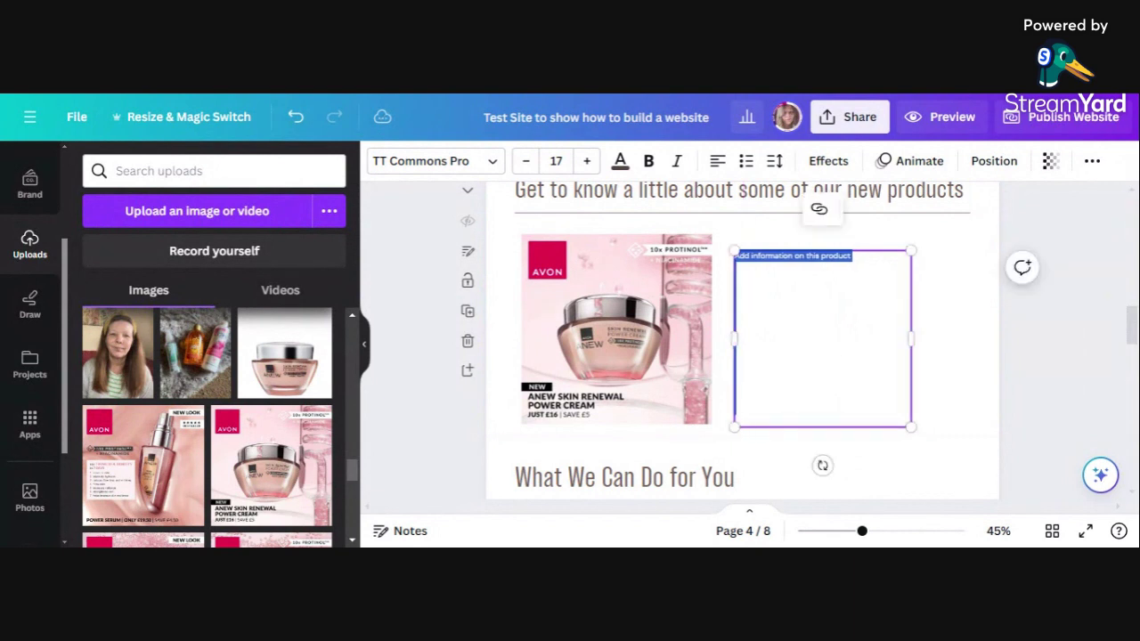
# - Add 'Click to get yours' as the bottom line of the product text box
pyautogui.press('BackSpace')
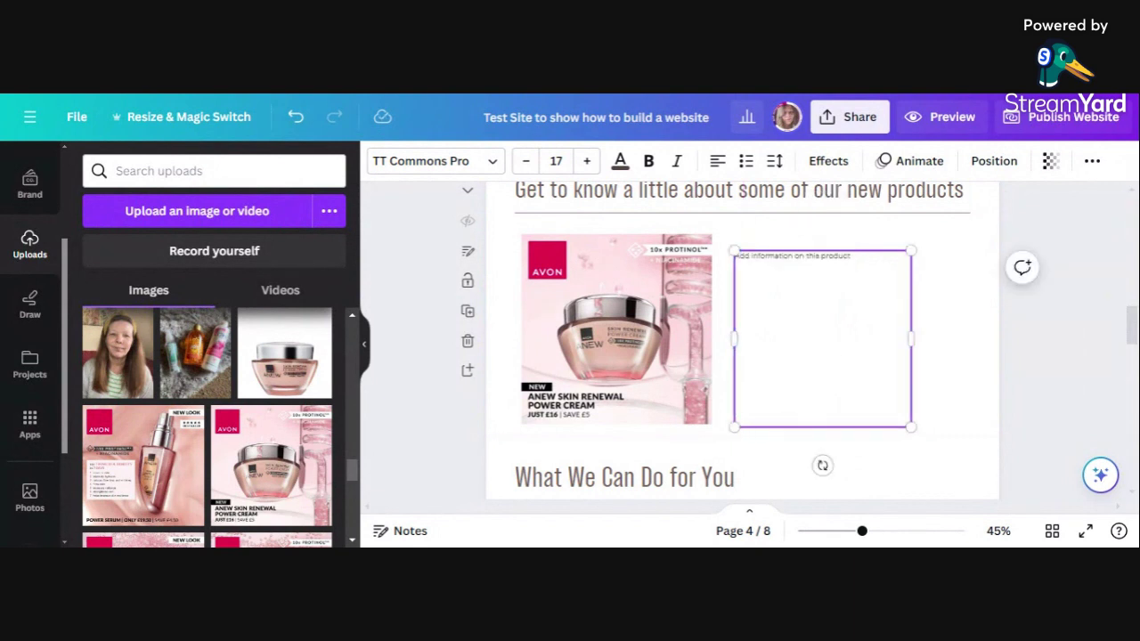
pyautogui.write('To Get your hands on this today')
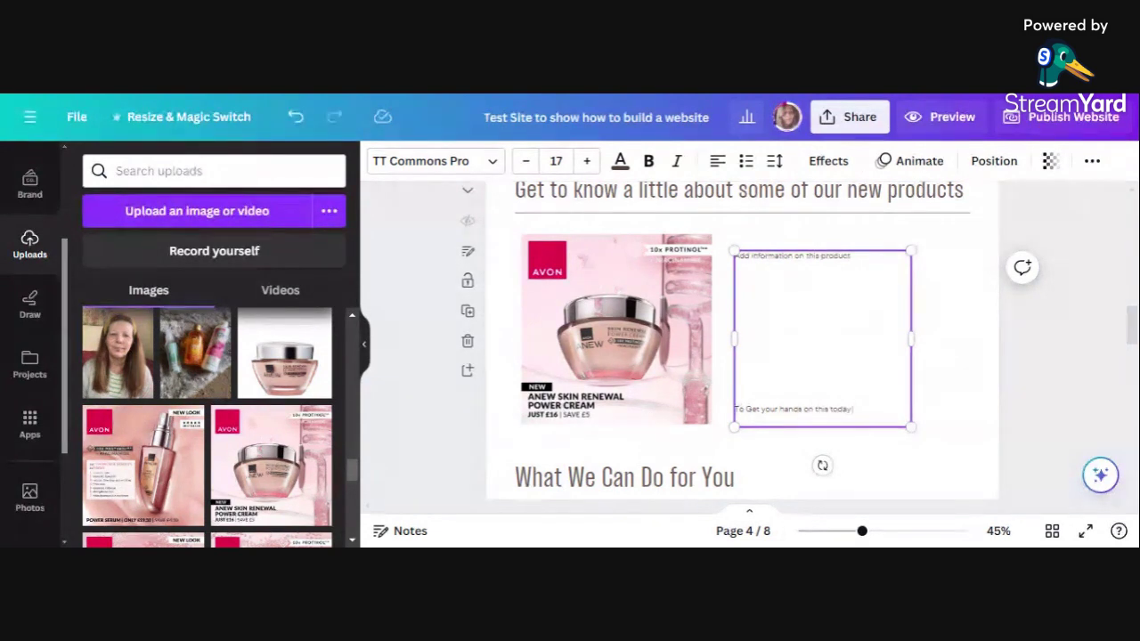
pyautogui.press('BackSpace')
pyautogui.press('BackSpace')
pyautogui.press('BackSpace')
pyautogui.press('BackSpace')
pyautogui.press('BackSpace')
pyautogui.press('BackSpace')
pyautogui.press('BackSpace')
pyautogui.press('BackSpace')
pyautogui.press('BackSpace')
pyautogui.press('BackSpace')
pyautogui.press('BackSpace')
pyautogui.press('BackSpace')
pyautogui.press('BackSpace')
pyautogui.press('BackSpace')
pyautogui.press('BackSpace')
pyautogui.press('BackSpace')
pyautogui.press('BackSpace')
pyautogui.press('BackSpace')
pyautogui.press('BackSpace')
pyautogui.press('BackSpace')
pyautogui.press('Return')
pyautogui.press('Return')
pyautogui.press('Return')
pyautogui.press('Return')
pyautogui.press('Return')
pyautogui.press('Return')
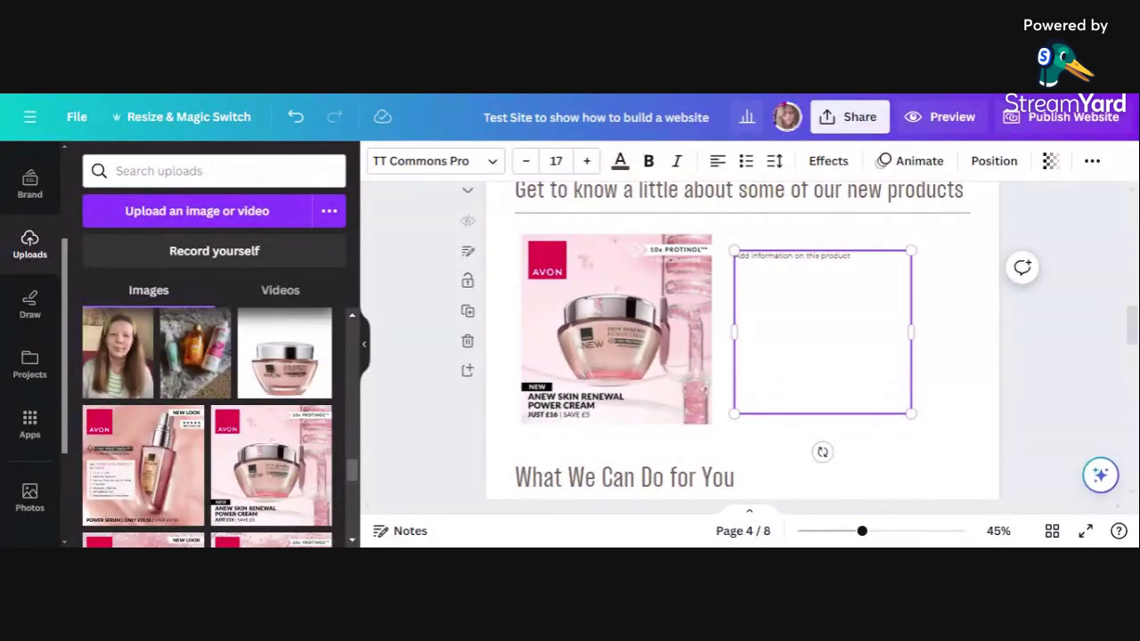
pyautogui.write('Cl')
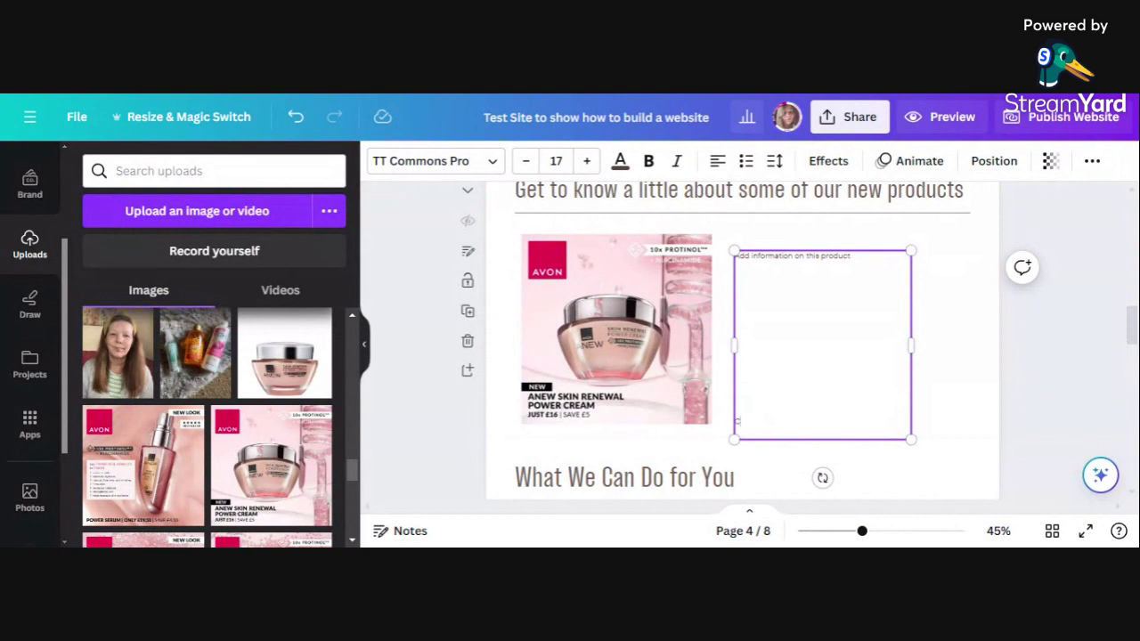
pyautogui.write('ick to get yours')
pyautogui.hotkey('shift', 'Home')
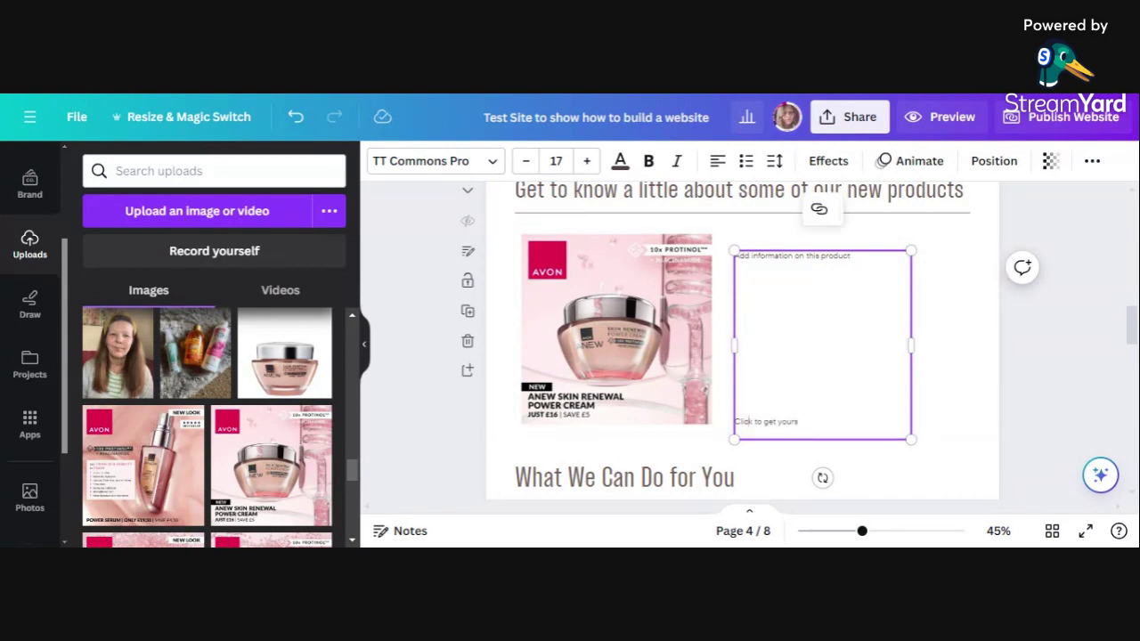
pyautogui.hotkey('shift', 'Right')
pyautogui.hotkey('shift', 'Right')
pyautogui.hotkey('shift', 'Right')
pyautogui.hotkey('shift', 'Right')
pyautogui.hotkey('shift', 'Right')
pyautogui.hotkey('shift', 'Right')
pyautogui.hotkey('shift', 'Right')
pyautogui.hotkey('shift', 'Right')
pyautogui.hotkey('shift', 'Right')
pyautogui.hotkey('shift', 'Right')
pyautogui.hotkey('shift', 'Right')
pyautogui.hotkey('shift', 'Right')
pyautogui.hotkey('shift', 'Right')
pyautogui.hotkey('shift', 'Right')
pyautogui.hotkey('shift', 'Right')
pyautogui.hotkey('shift', 'Right')
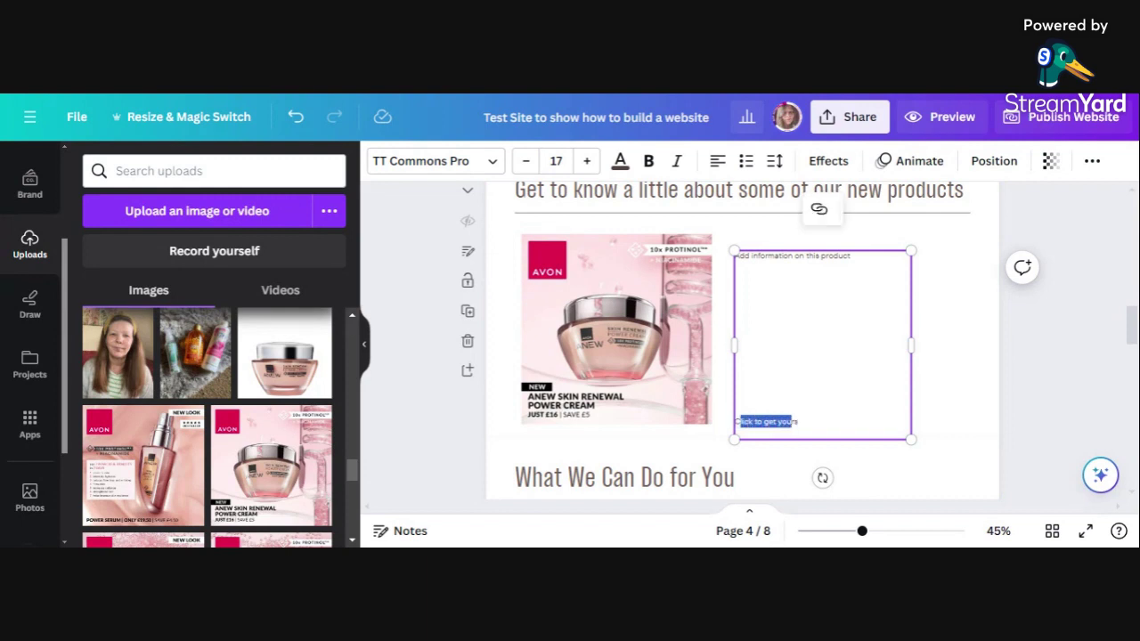
pyautogui.press('End')
pyautogui.hotkey('ctrl', 'shift', 'Left')
pyautogui.hotkey('ctrl', 'shift', 'Left')
pyautogui.hotkey('ctrl', 'shift', 'Left')
pyautogui.hotkey('ctrl', 'shift', 'Left')
# - Retype the page 5 heading as 'What Services can I offer' and widen it to one line
pyautogui.scroll(-4, 836, 385)
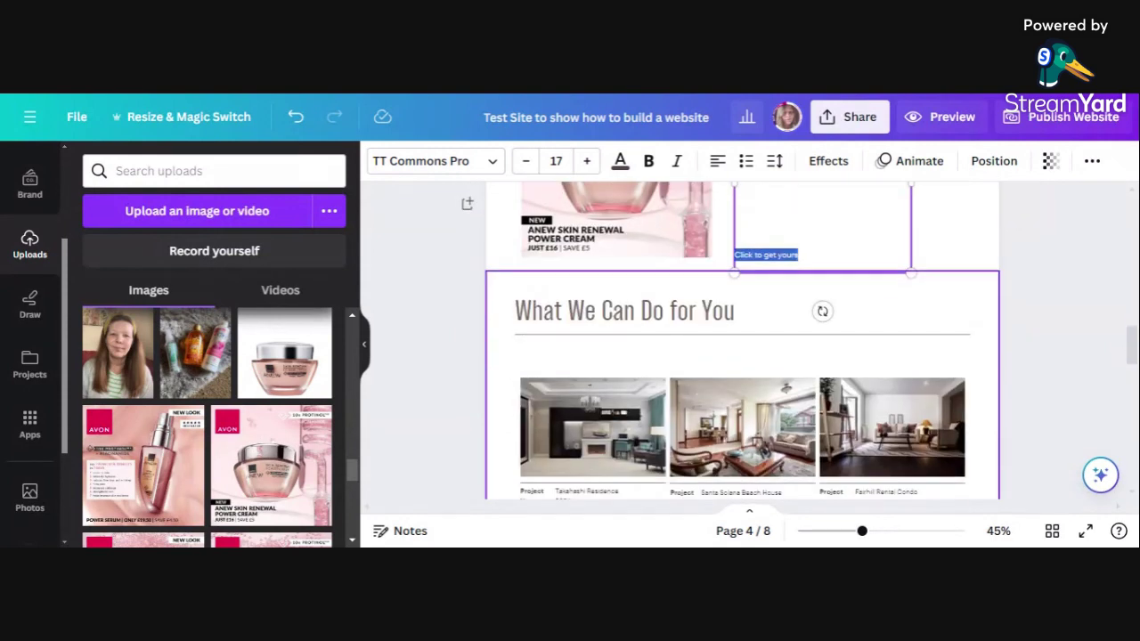
pyautogui.scroll(-2, 835, 385)
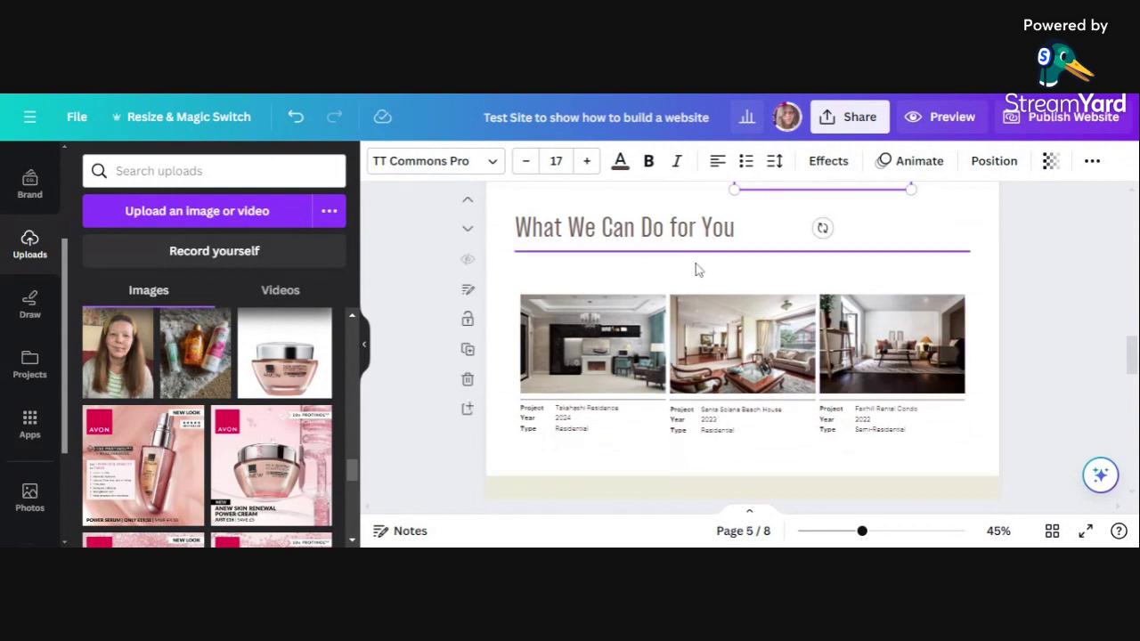
pyautogui.click(662, 230)
pyautogui.doubleClick(663, 230)
pyautogui.click(662, 230)
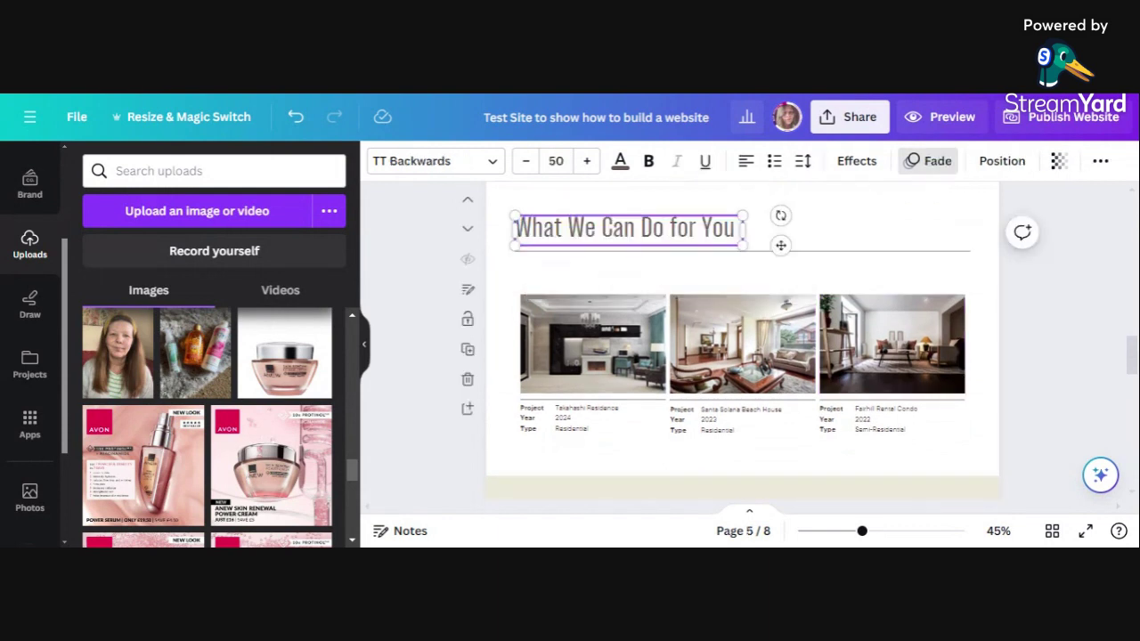
pyautogui.hotkey('ctrl', 'a')
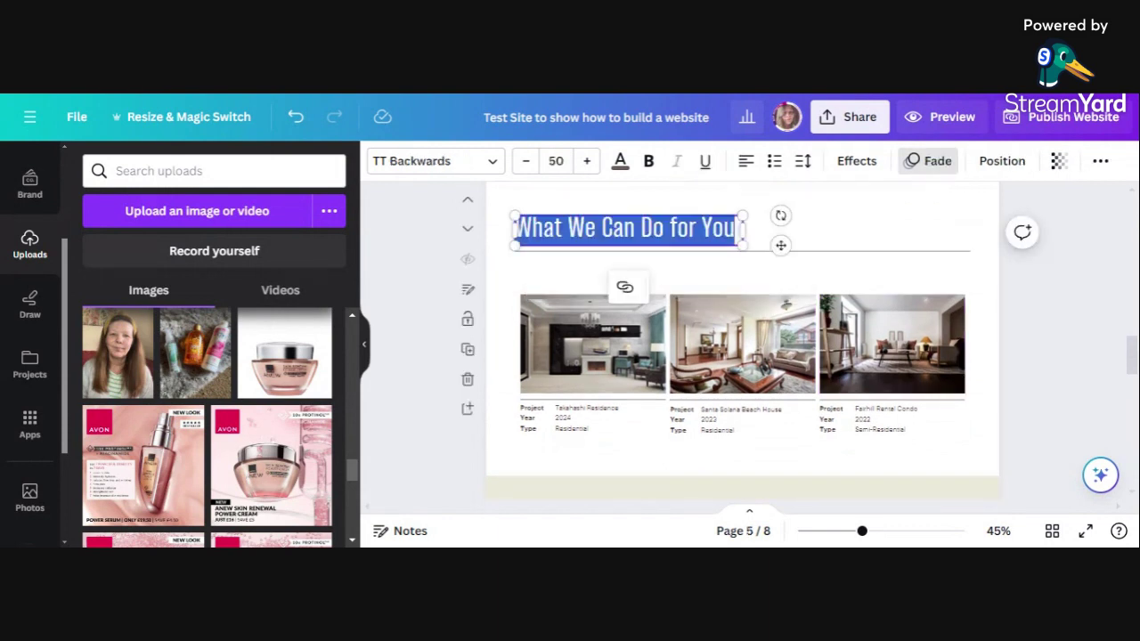
pyautogui.write('What Se')
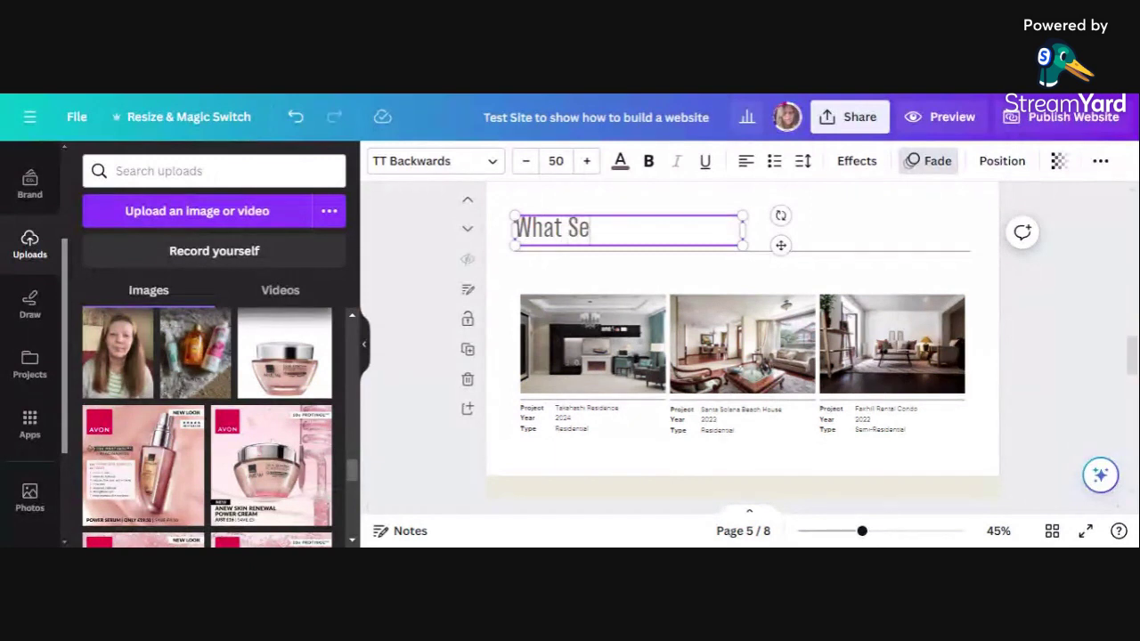
pyautogui.write('rvices ')
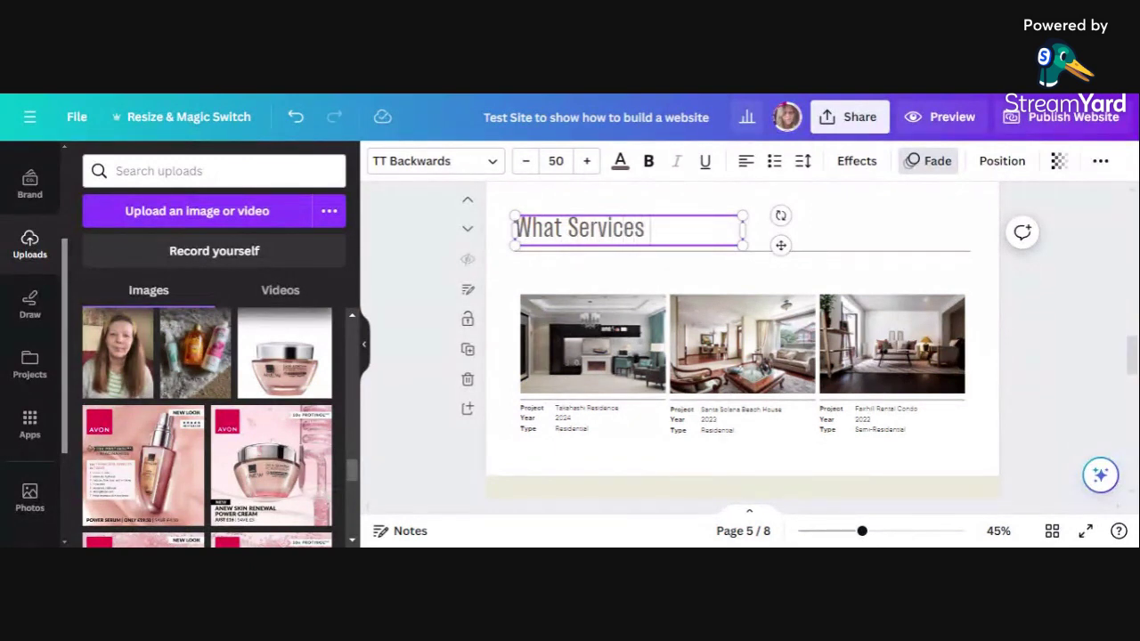
pyautogui.write('can I of')
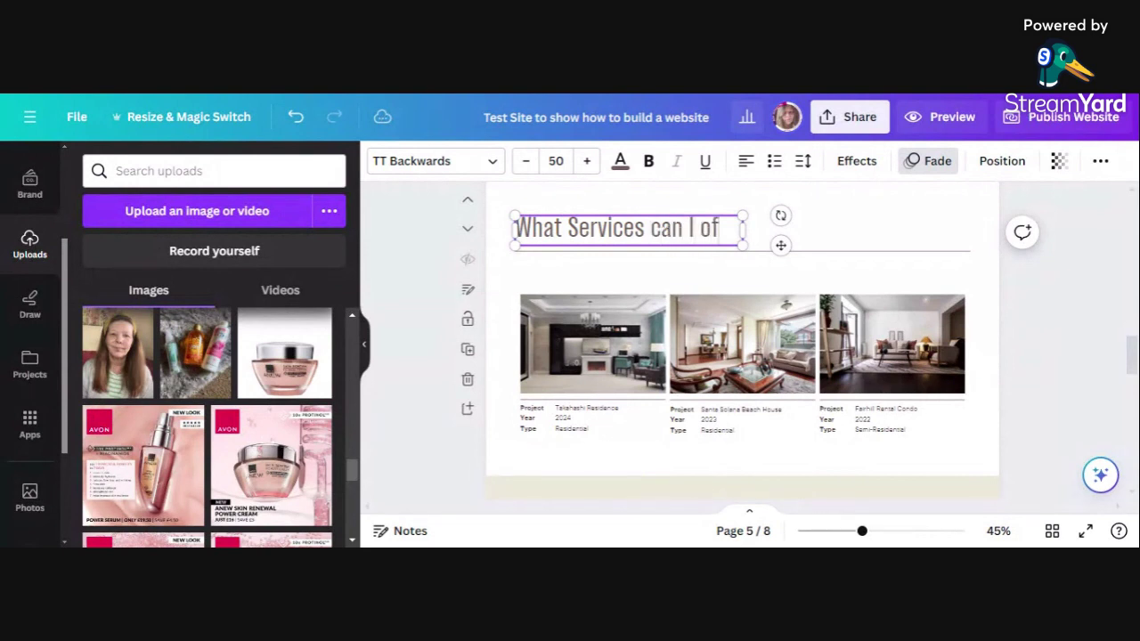
pyautogui.write('fer')
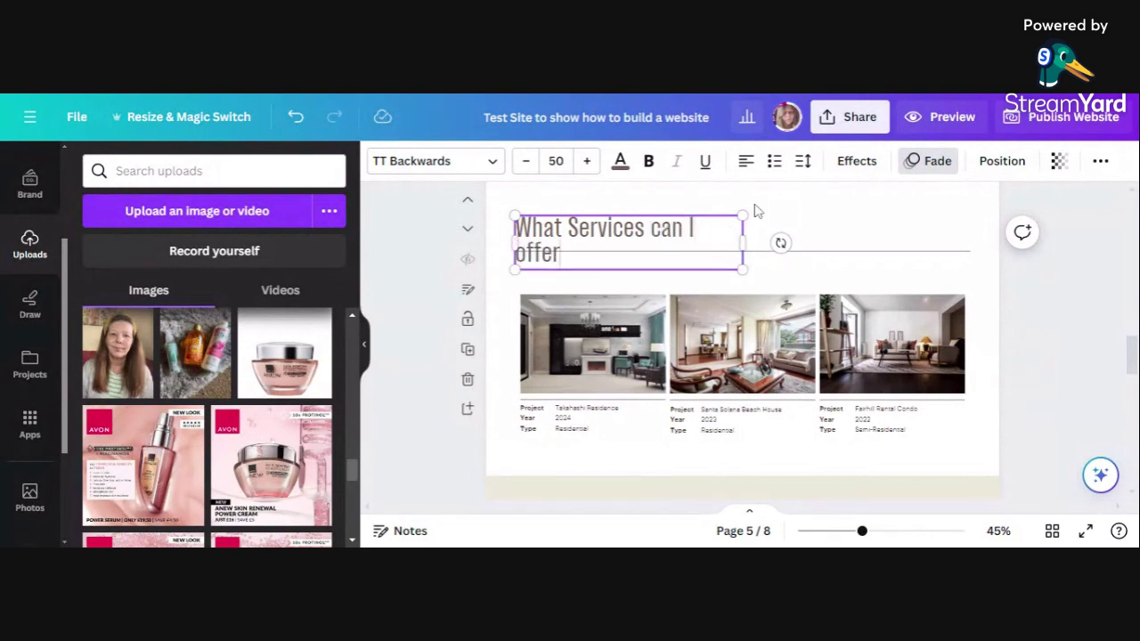
pyautogui.moveTo(744, 243); pyautogui.dragTo(850, 224)
pyautogui.scroll(2, 717, 359)
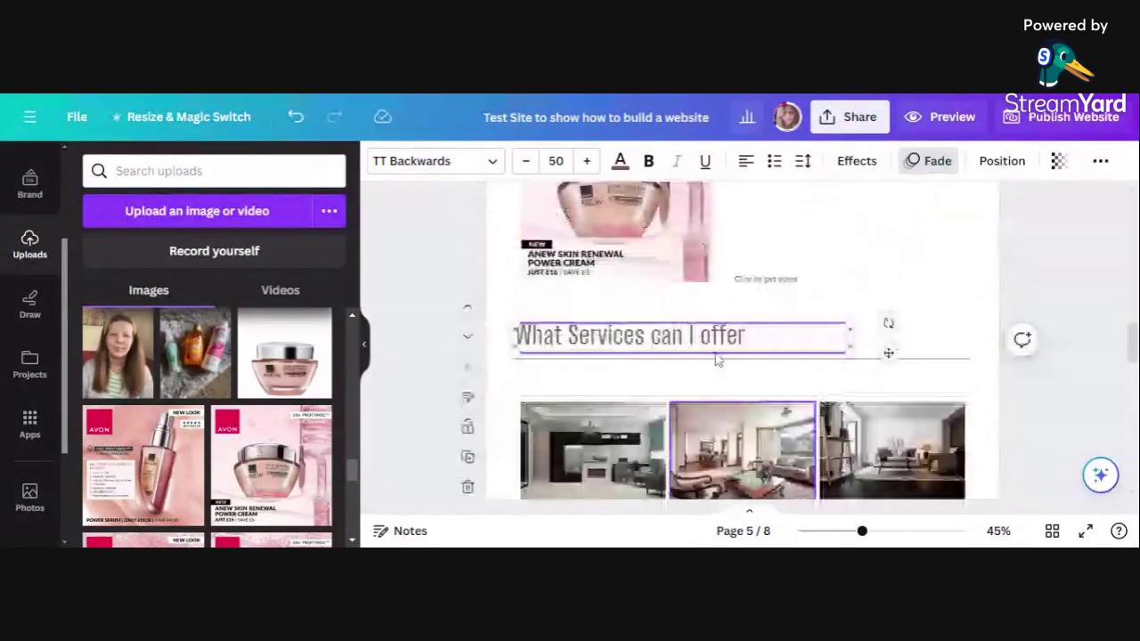
pyautogui.scroll(1, 718, 359)
pyautogui.scroll(-2, 565, 352)
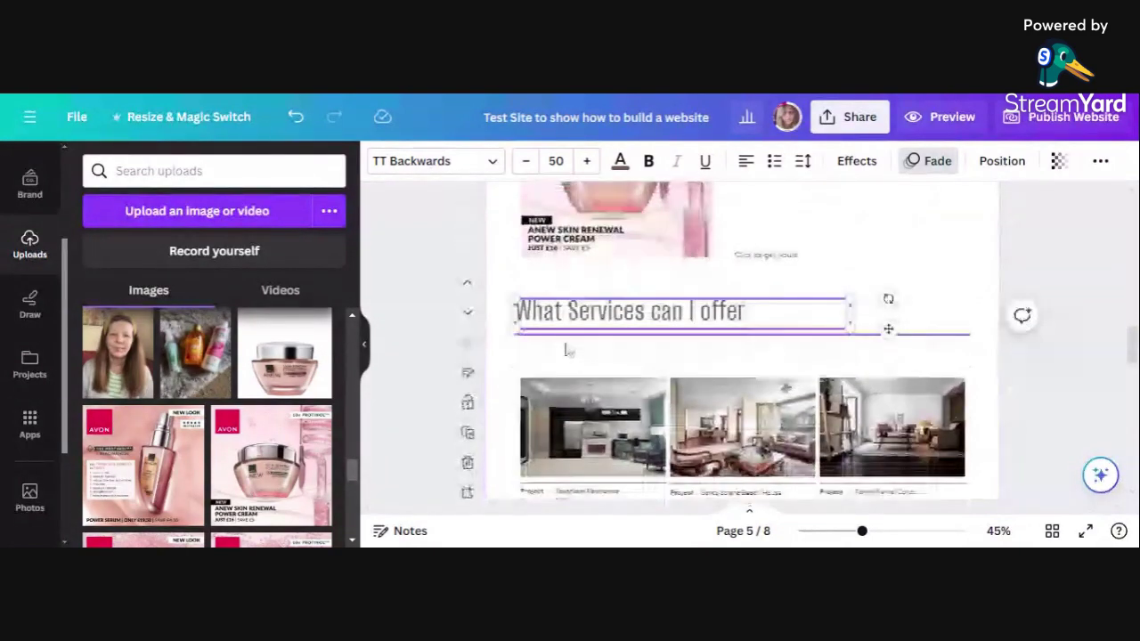
# - Delete each of the three interior photos on page 5, leaving their frames empty
pyautogui.click(568, 376)
pyautogui.click(590, 419)
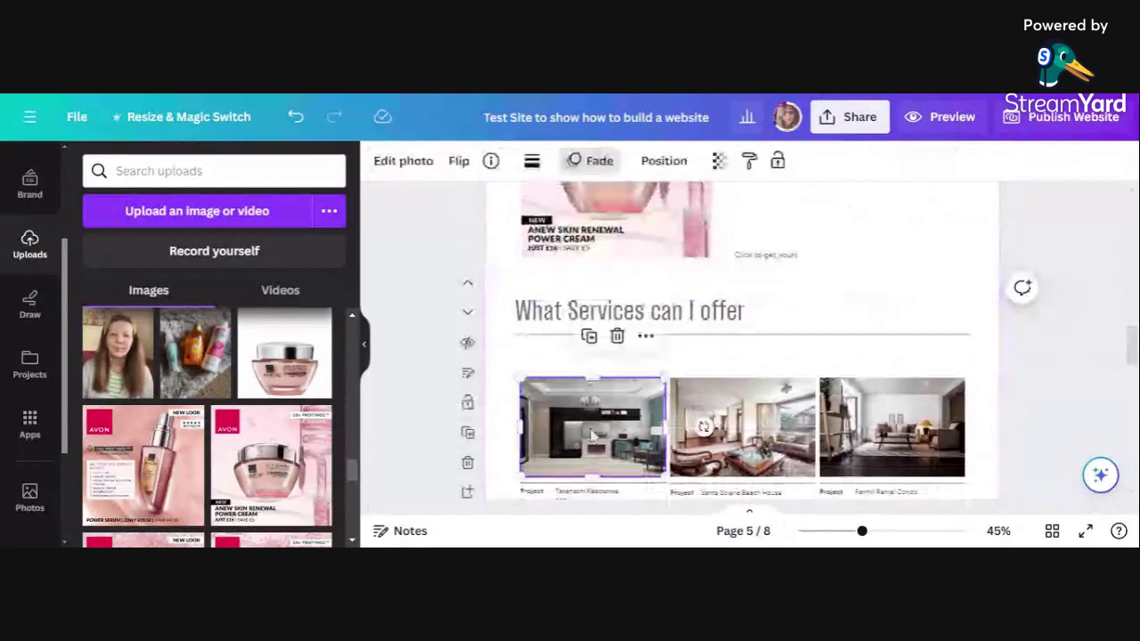
pyautogui.press('Delete')
pyautogui.click(703, 432)
pyautogui.press('Delete')
pyautogui.click(895, 423)
pyautogui.press('Delete')
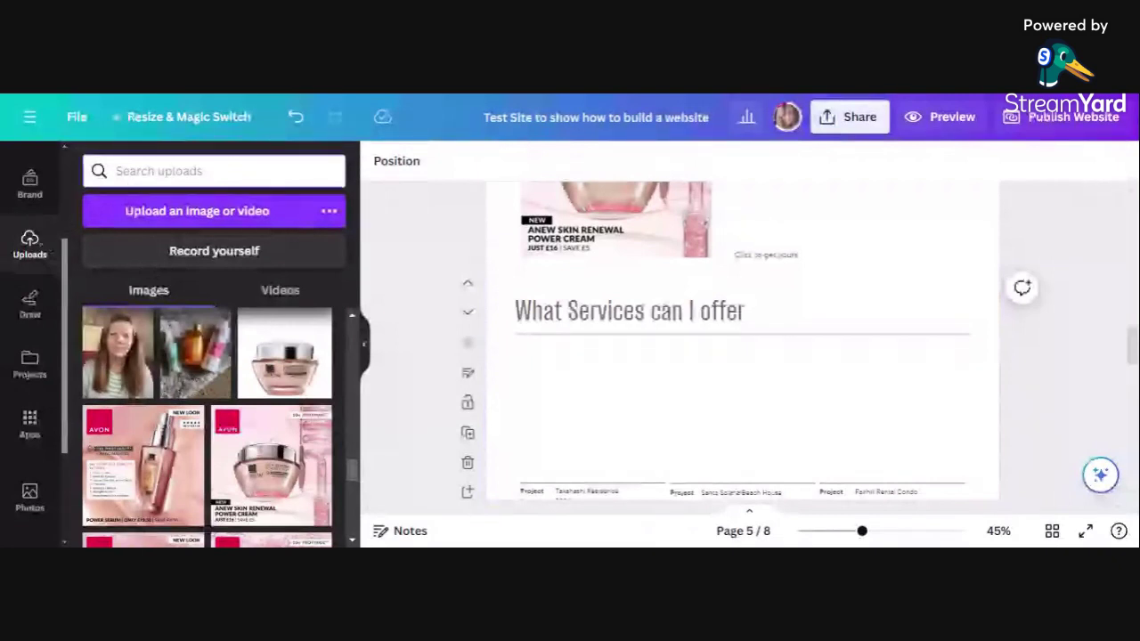
pyautogui.scroll(3, 47, 225)
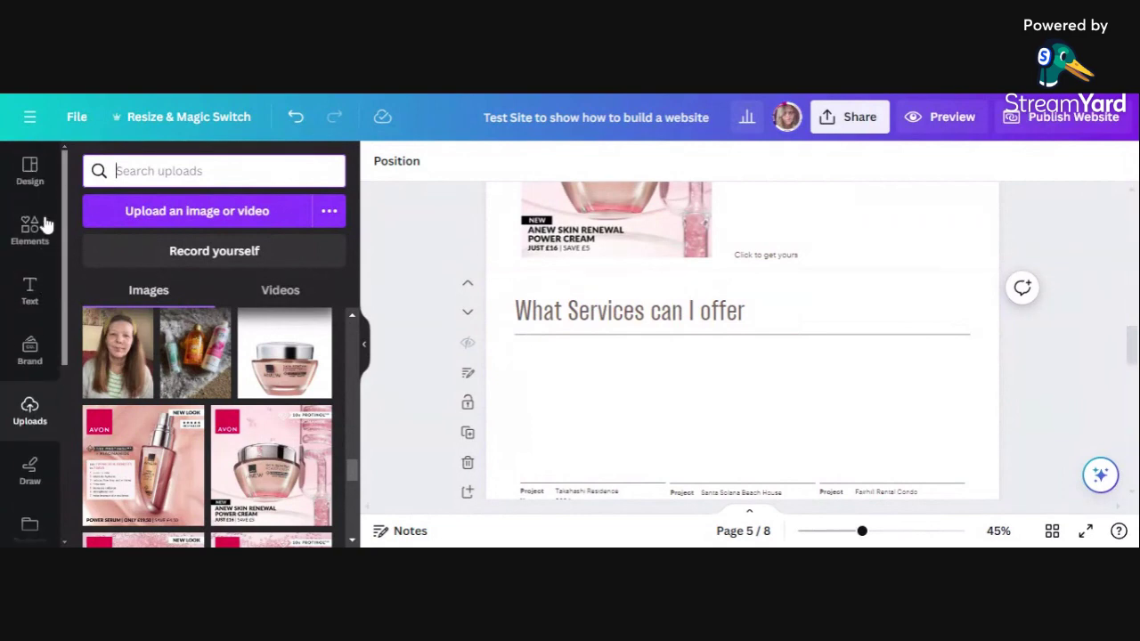
# - Search Elements for 'Consultation', filter to Graphics, and browse the results
pyautogui.click(30, 229)
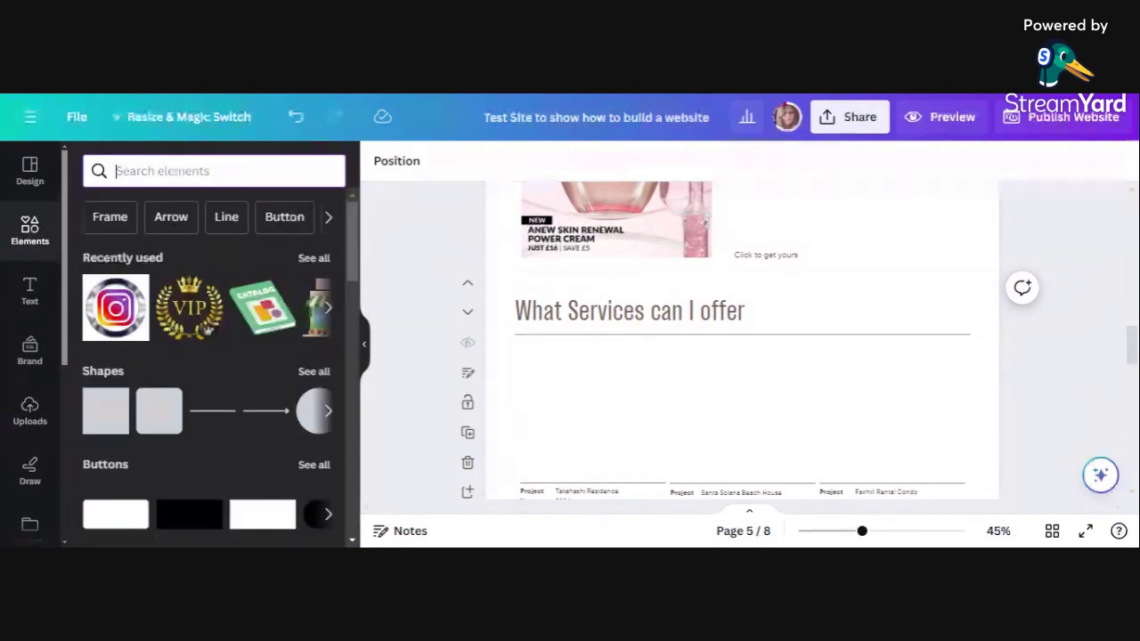
pyautogui.write('Skinc')
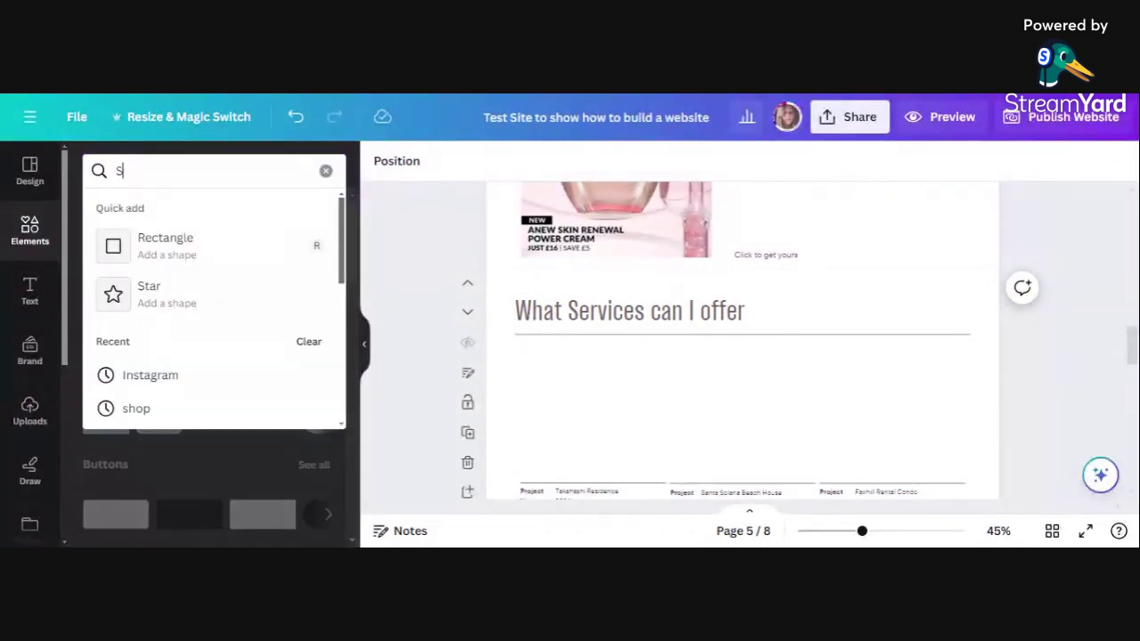
pyautogui.press('BackSpace')
pyautogui.press('BackSpace')
pyautogui.press('BackSpace')
pyautogui.press('BackSpace')
pyautogui.press('BackSpace')
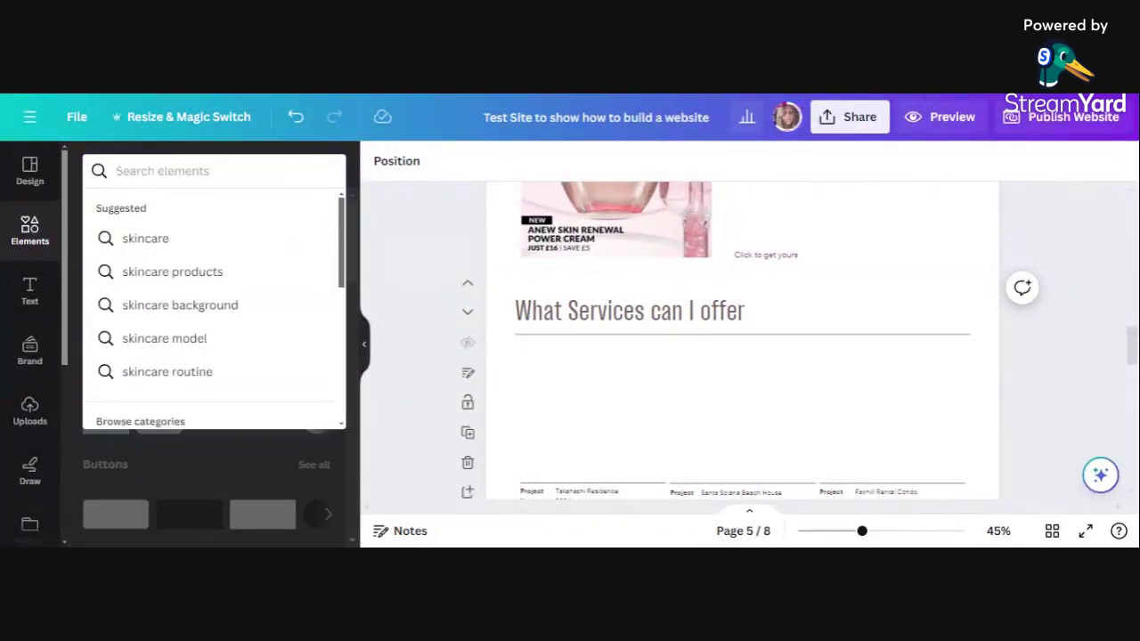
pyautogui.write('Consu')
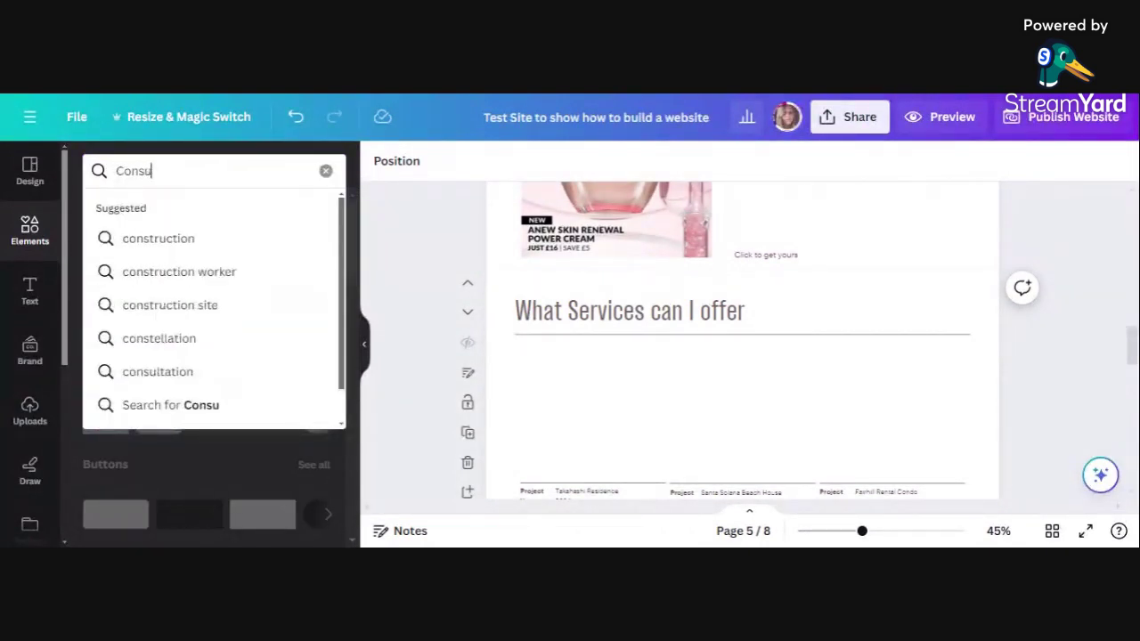
pyautogui.write('ltation')
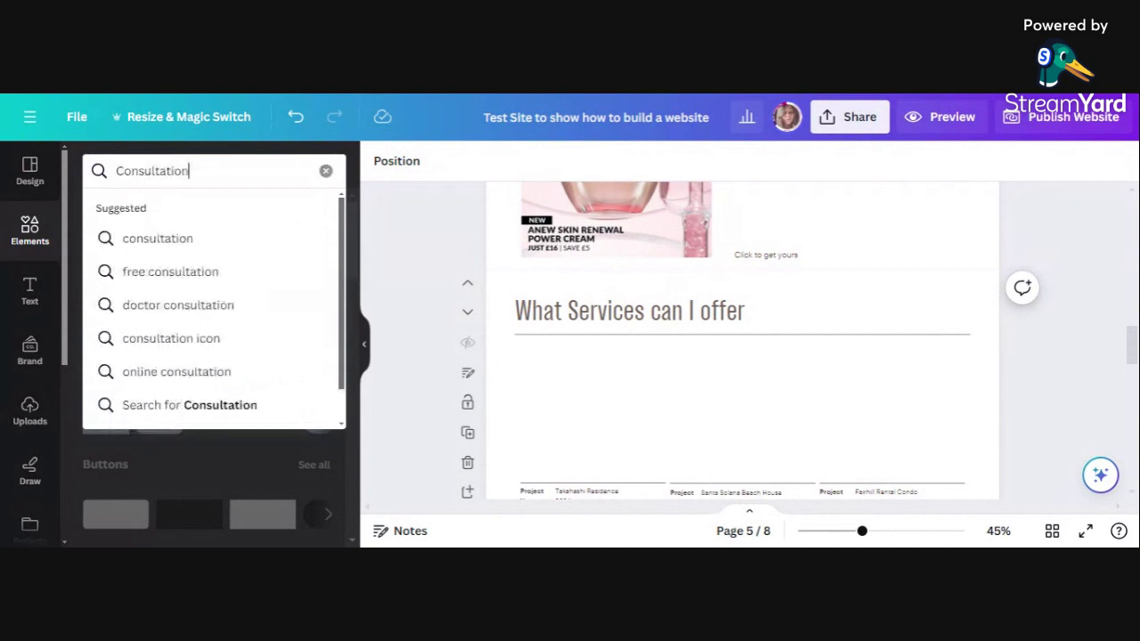
pyautogui.press('Return')
pyautogui.click(316, 297)
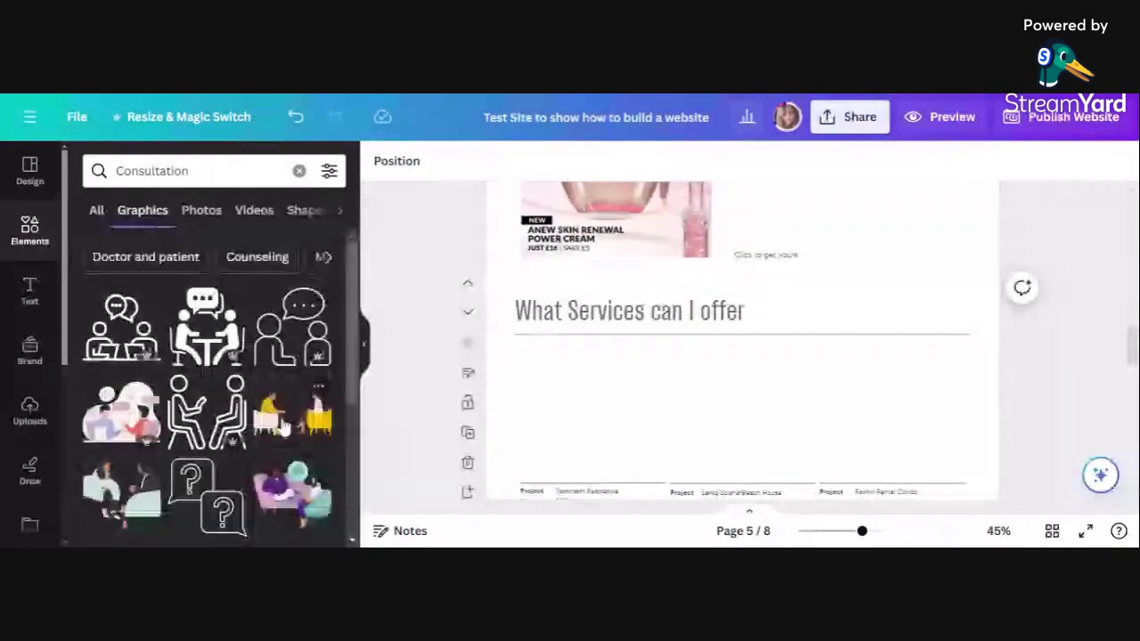
pyautogui.scroll(-5, 283, 427)
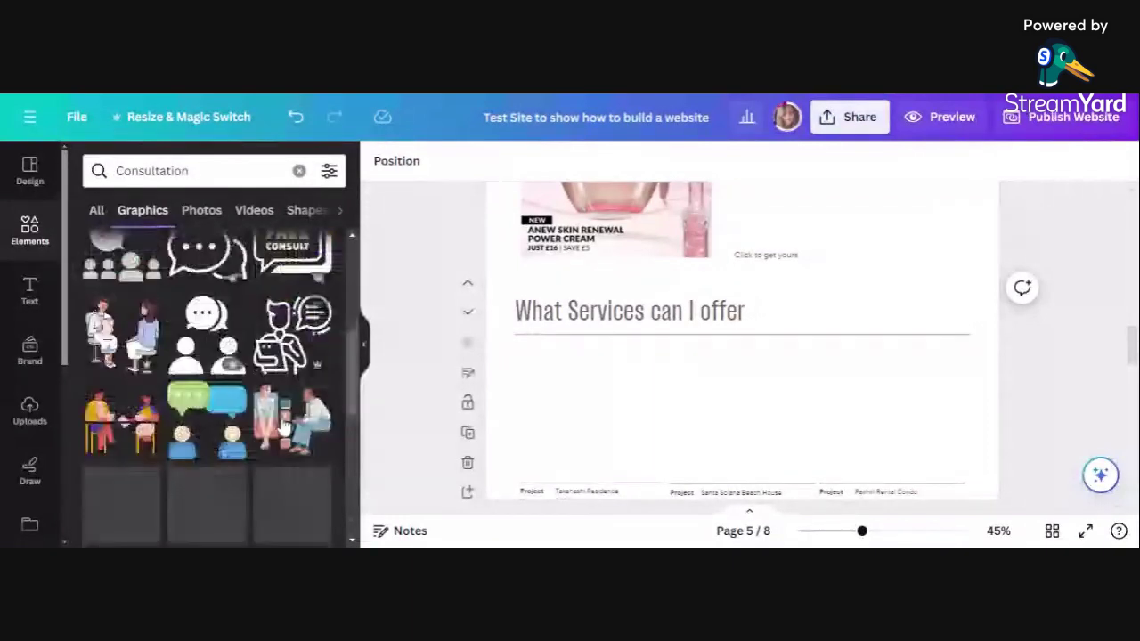
pyautogui.scroll(-2, 283, 428)
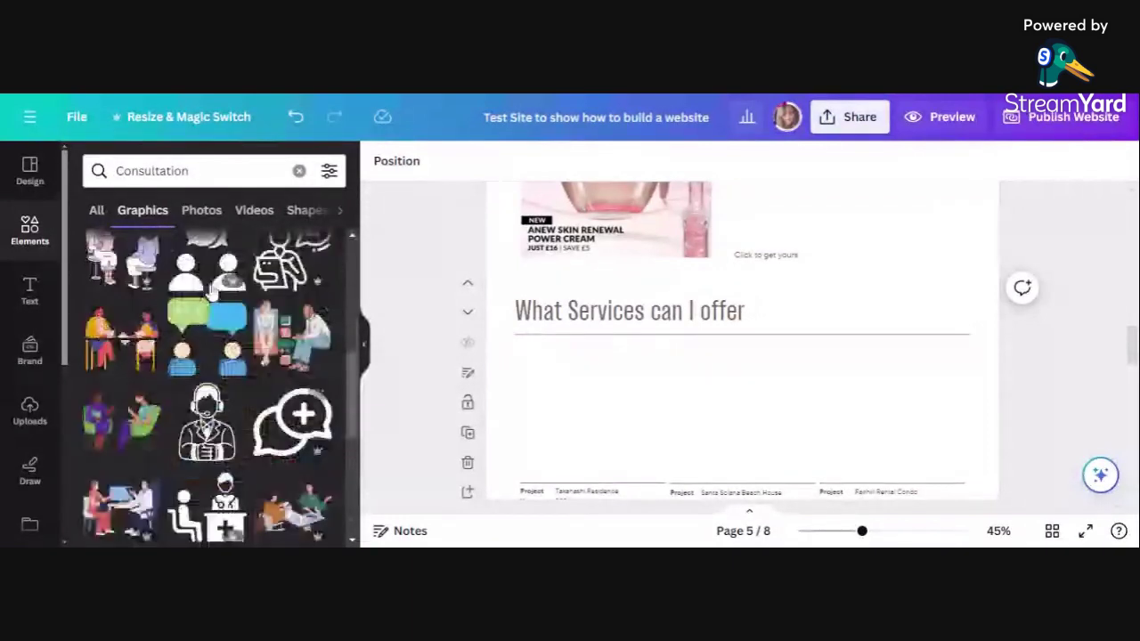
# - Refine the graphics search to 'Consultation beauty' and browse the new results
pyautogui.click(208, 184)
pyautogui.write('b')
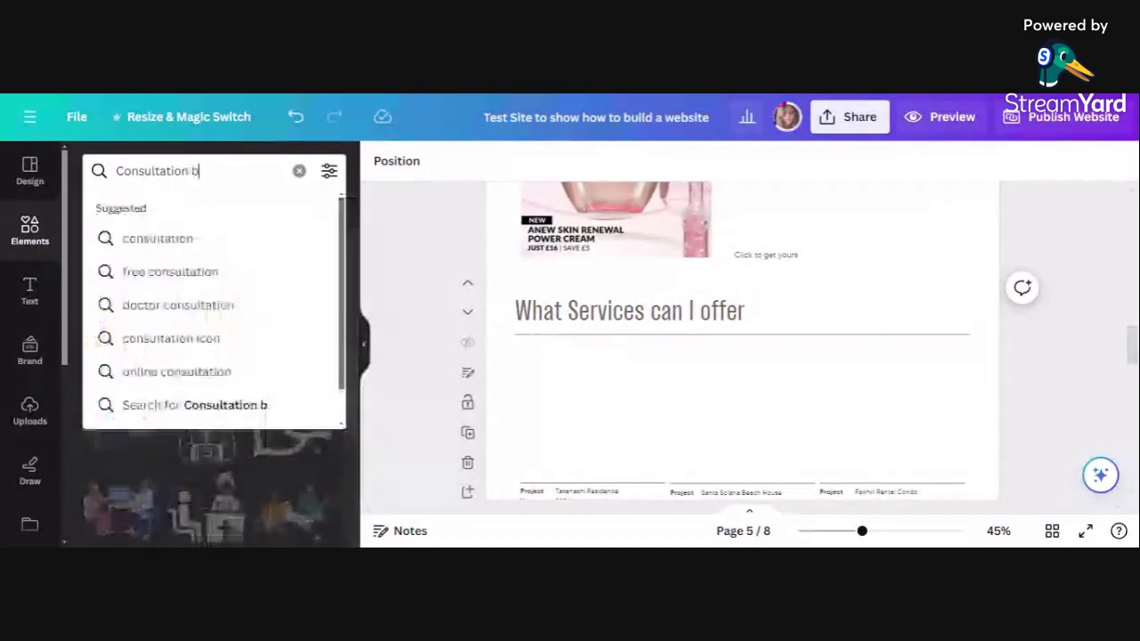
pyautogui.write('eauty')
pyautogui.press('Return')
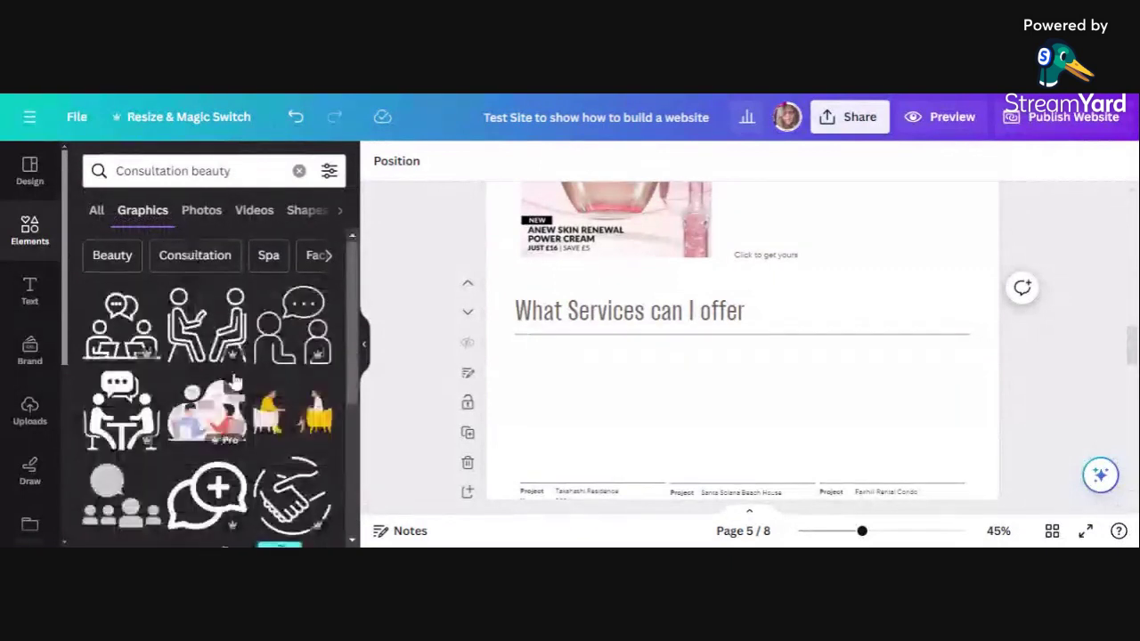
pyautogui.scroll(-8, 222, 356)
pyautogui.scroll(-2, 236, 382)
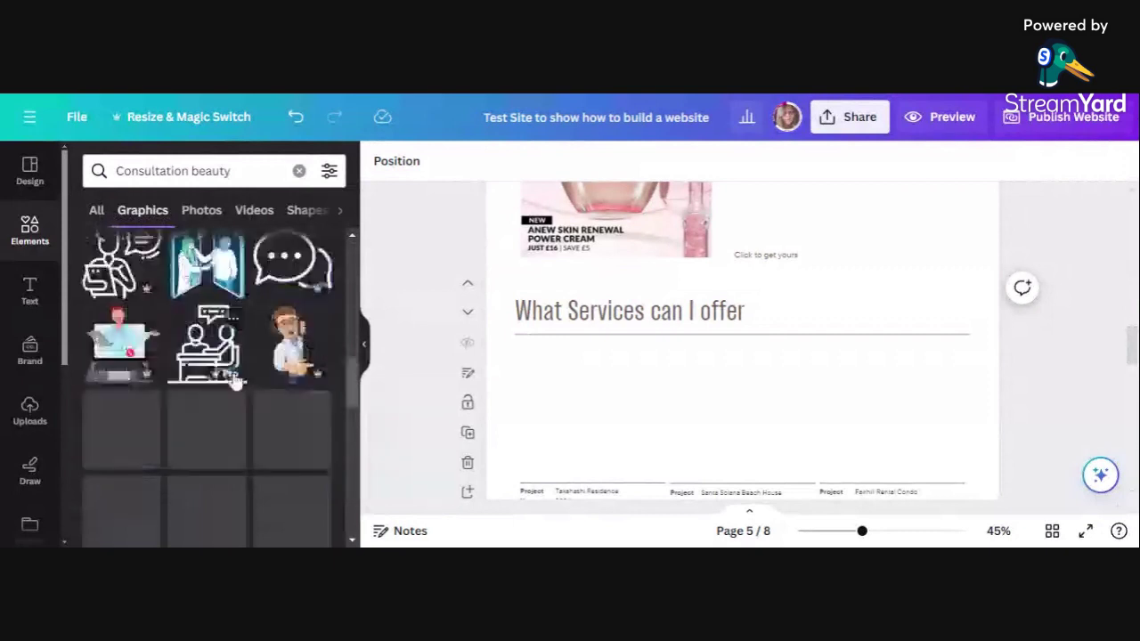
pyautogui.click(178, 171)
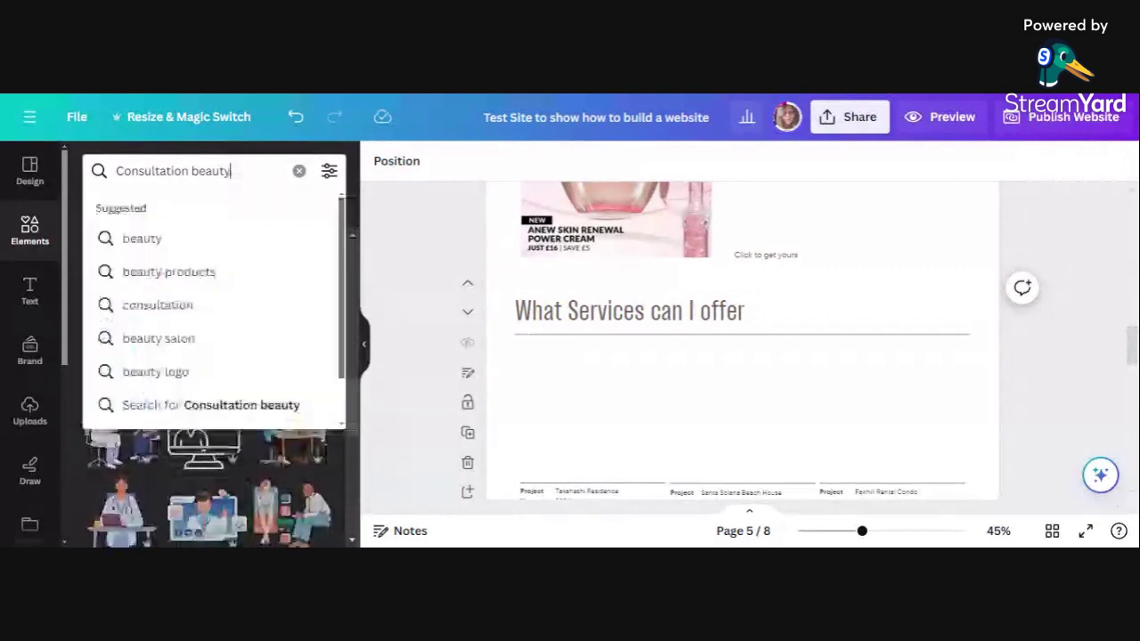
# - Rerun the graphics search as 'beauty consultation' and scroll through all the results
pyautogui.write('be')
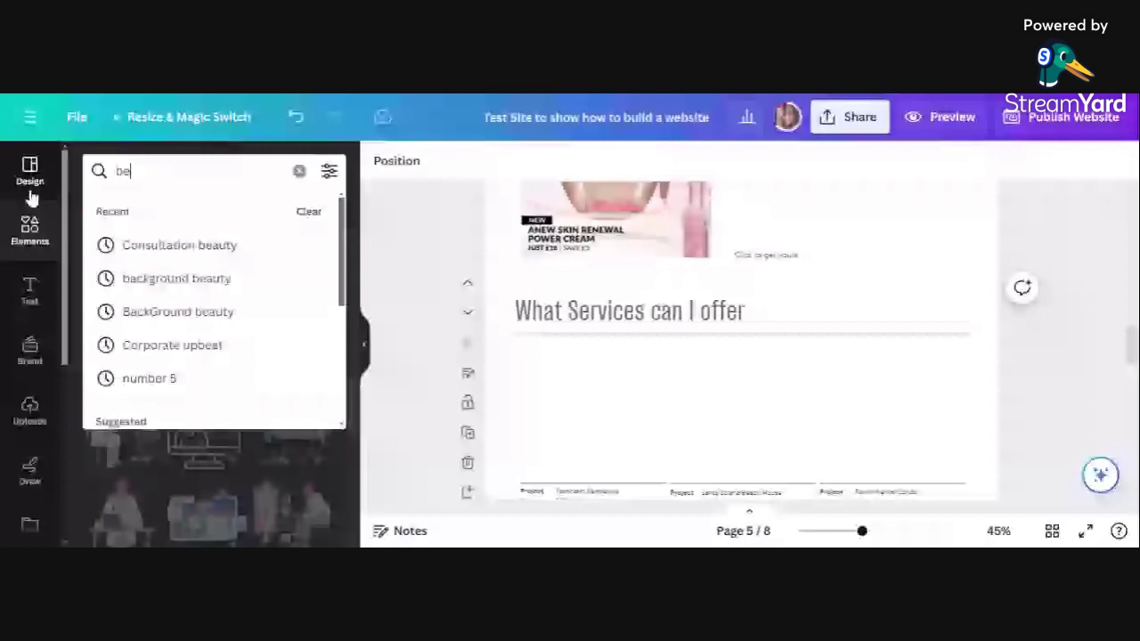
pyautogui.write('auty cons')
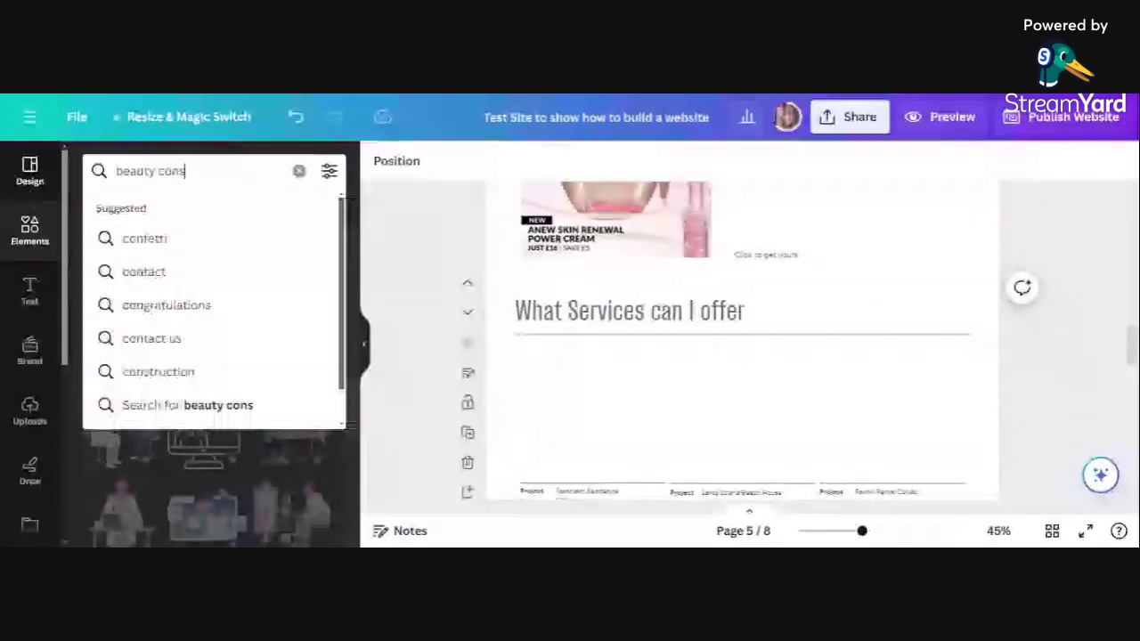
pyautogui.write('ultation')
pyautogui.press('Return')
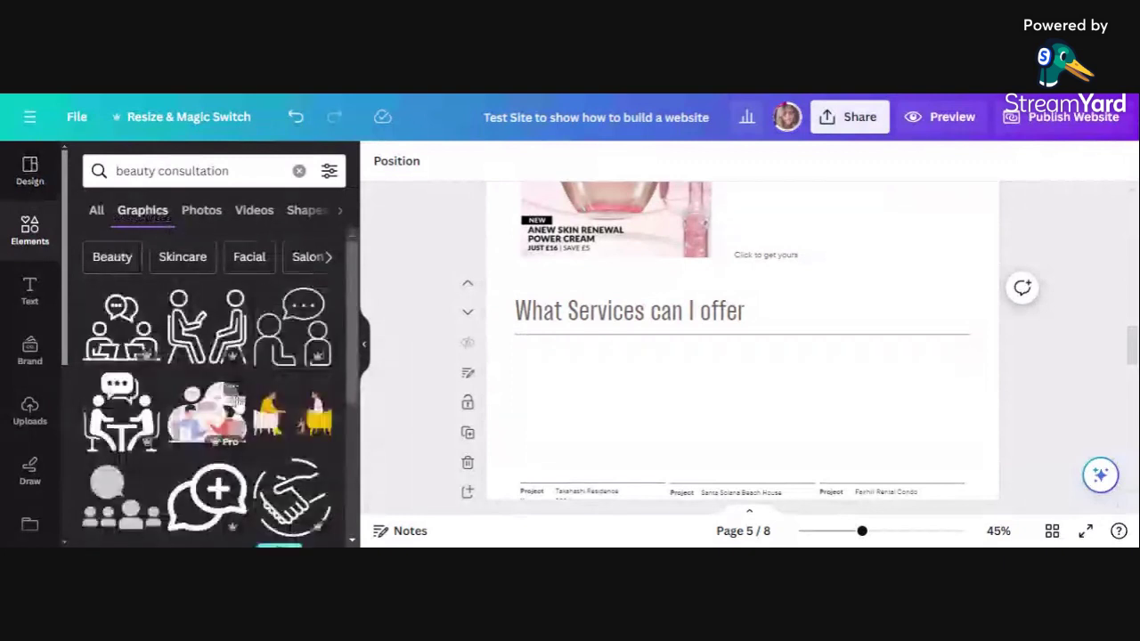
pyautogui.scroll(-3, 236, 396)
pyautogui.scroll(-5, 245, 406)
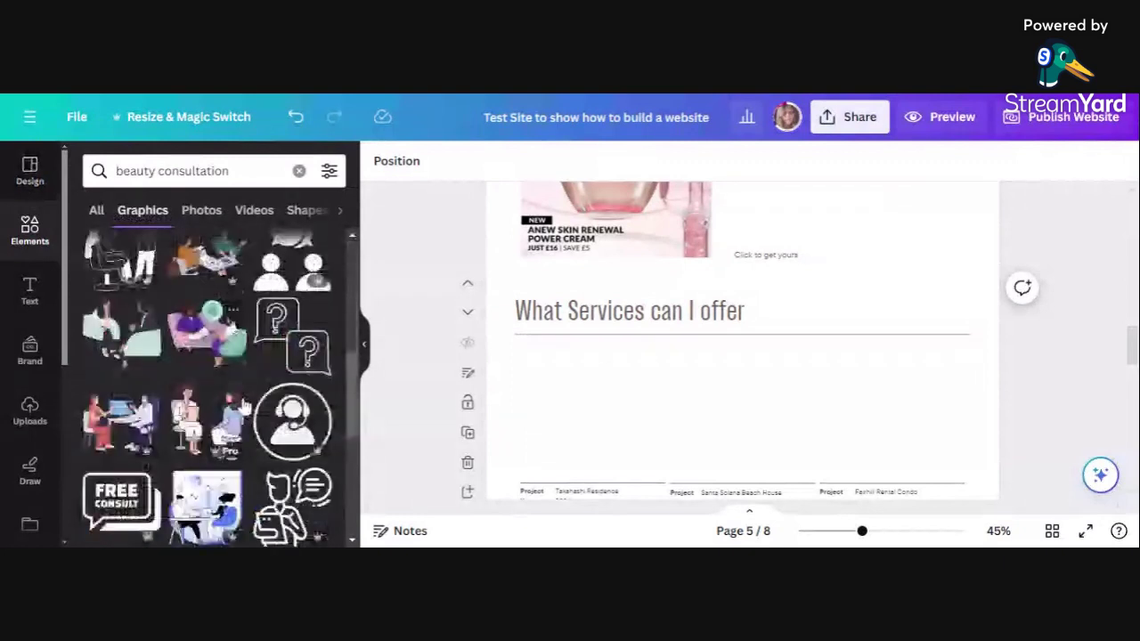
pyautogui.scroll(-3, 245, 406)
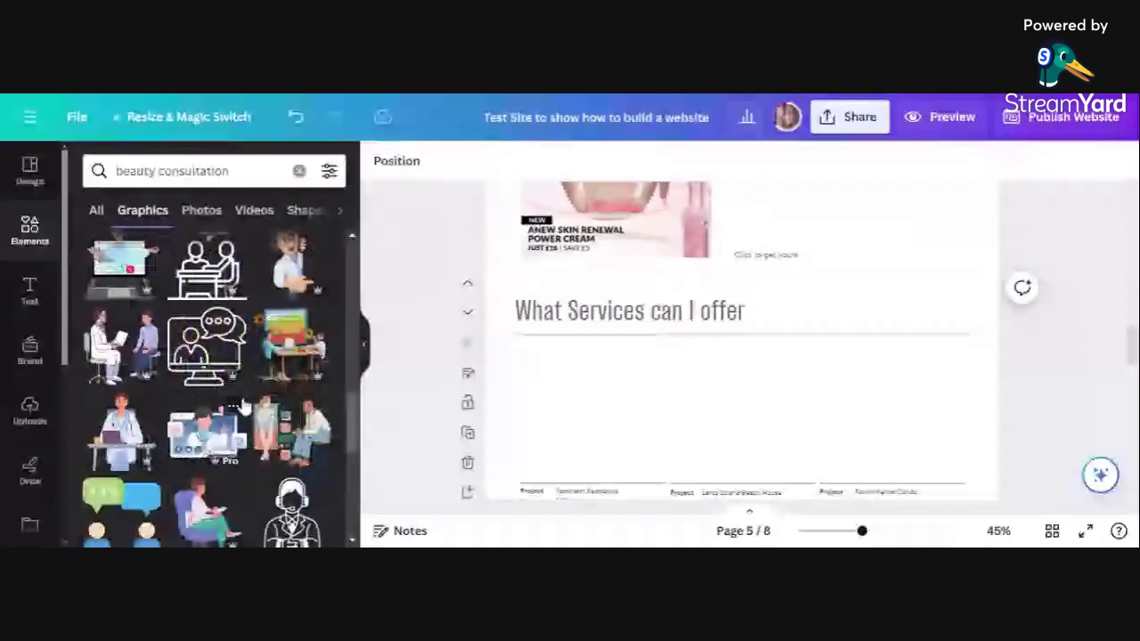
pyautogui.scroll(-3, 245, 407)
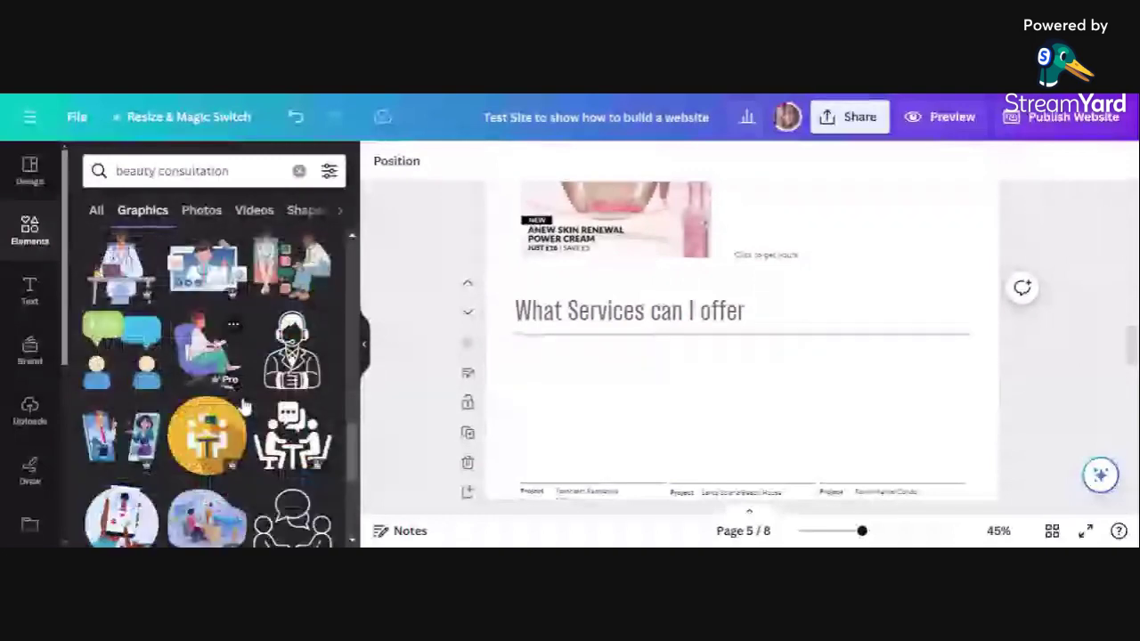
pyautogui.scroll(-1, 245, 406)
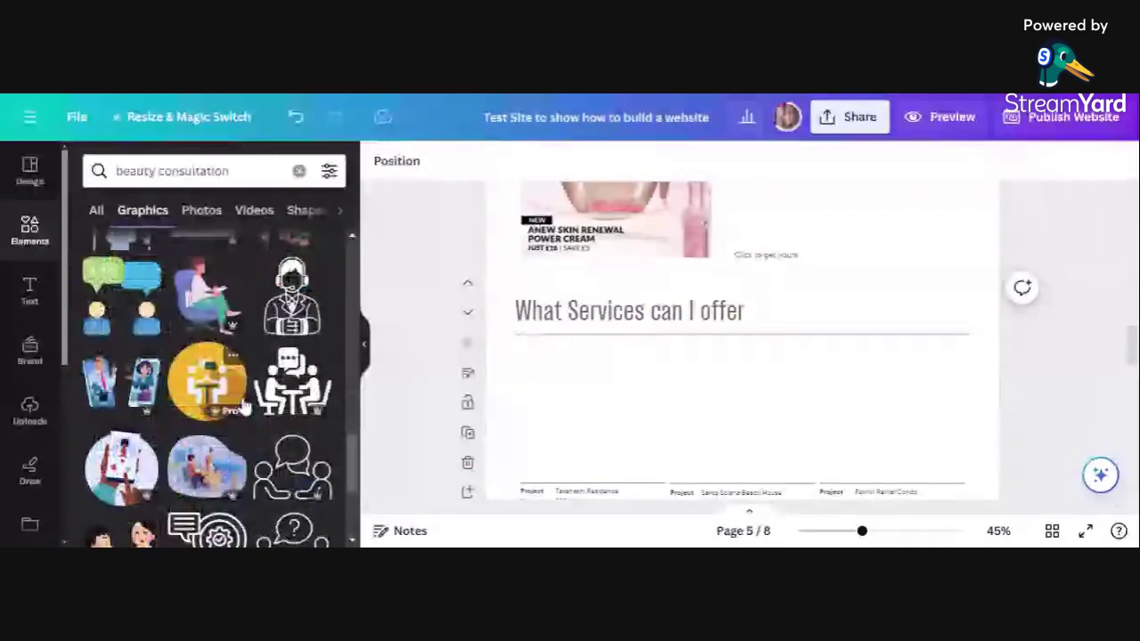
pyautogui.scroll(-5, 245, 406)
pyautogui.scroll(-3, 245, 406)
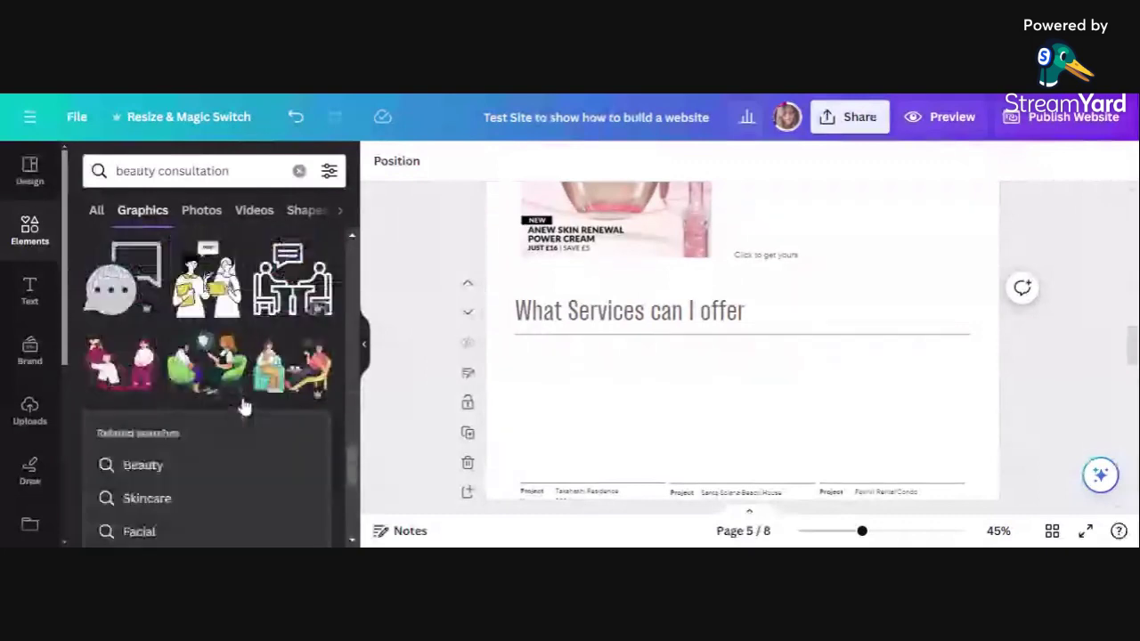
pyautogui.scroll(-3, 244, 406)
pyautogui.scroll(-2, 245, 406)
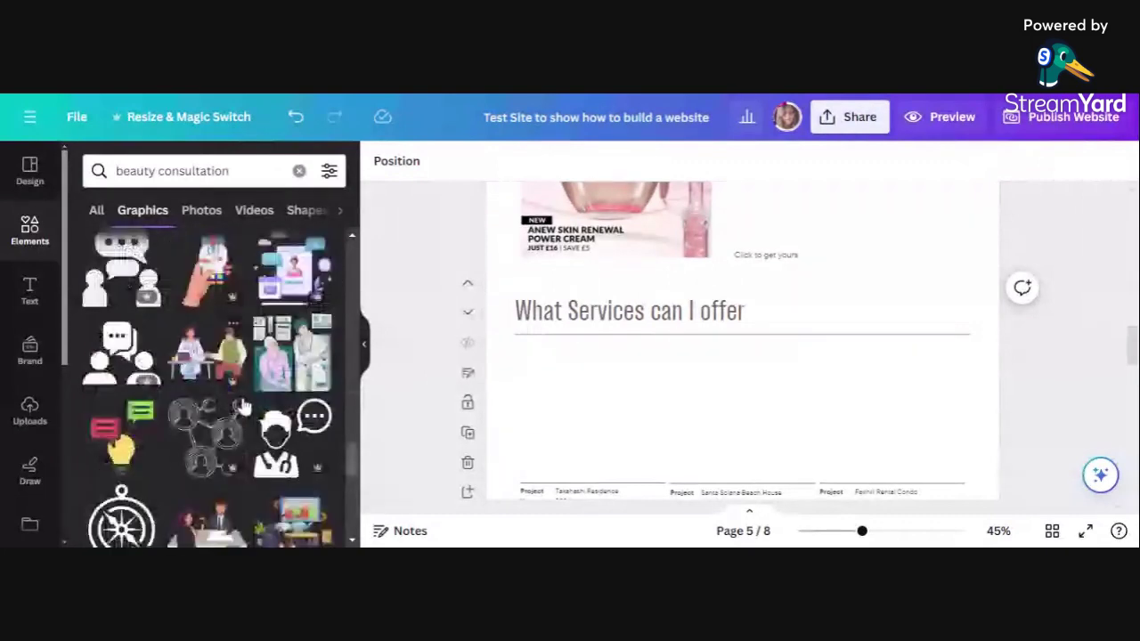
pyautogui.click(178, 171)
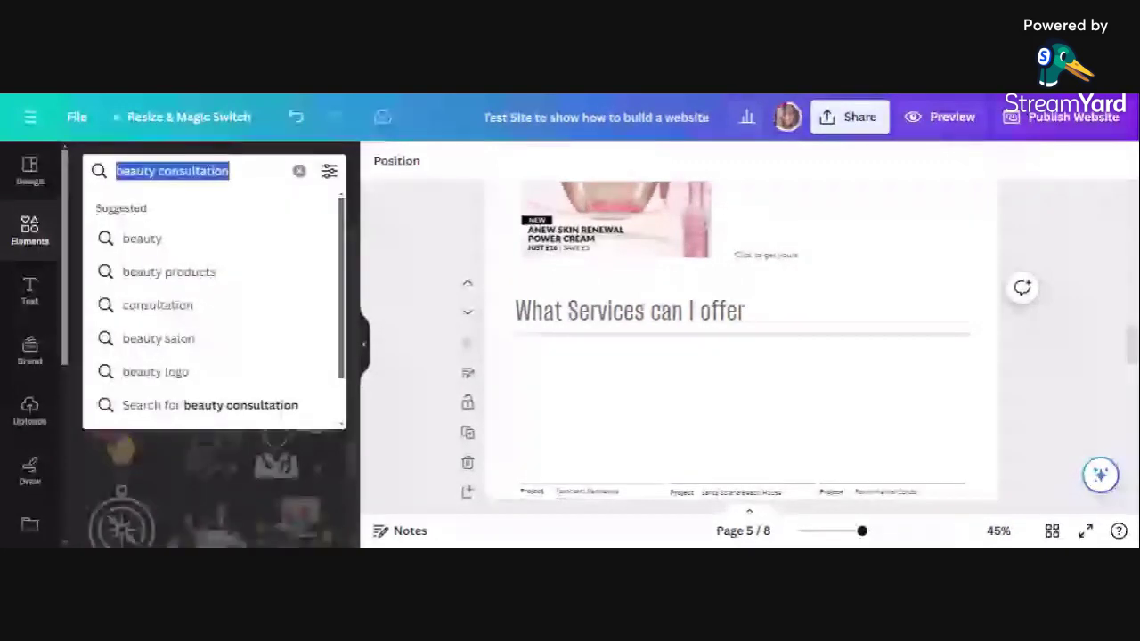
# - Search 'skincare' and place the head-towel woman illustration in page 5's left slot
pyautogui.write('sk')
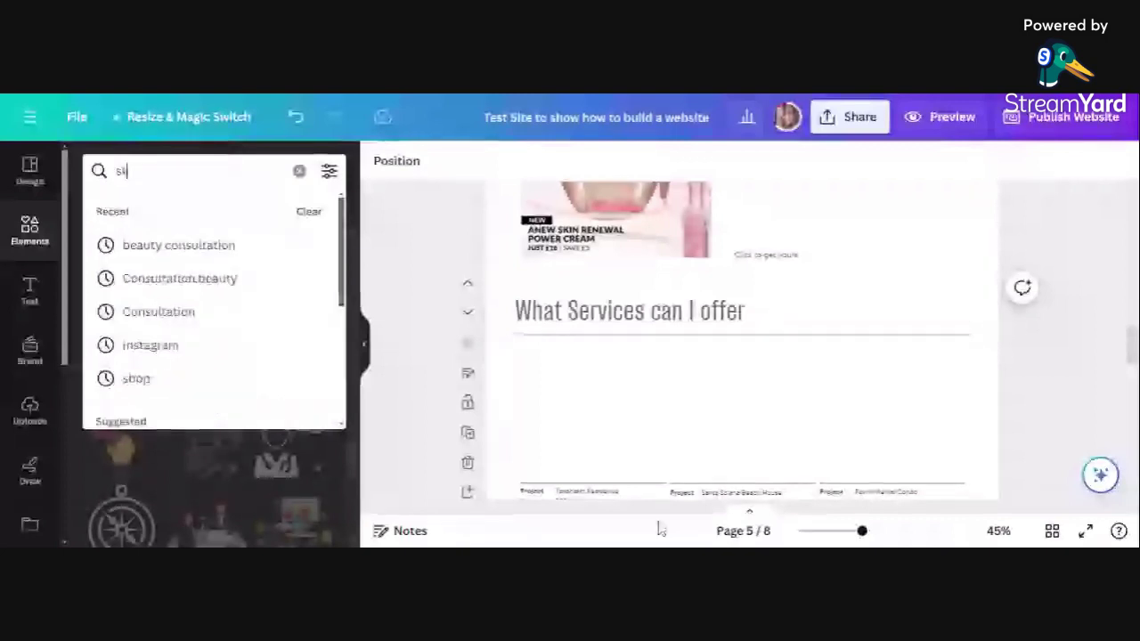
pyautogui.write('incare')
pyautogui.press('Return')
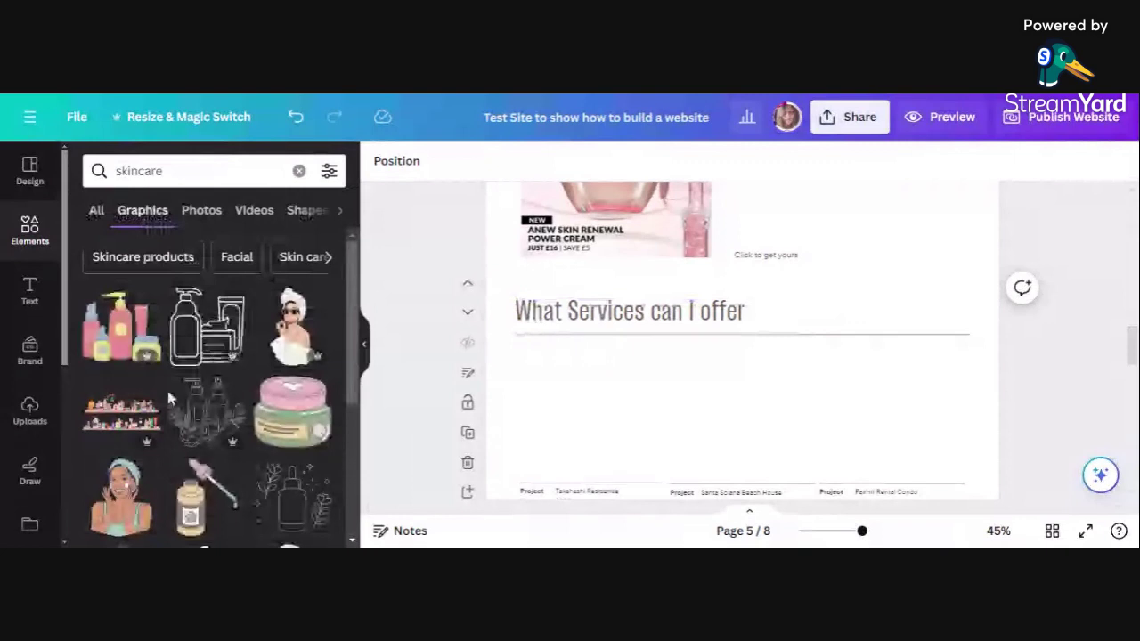
pyautogui.click(126, 503)
pyautogui.moveTo(751, 383); pyautogui.dragTo(586, 391)
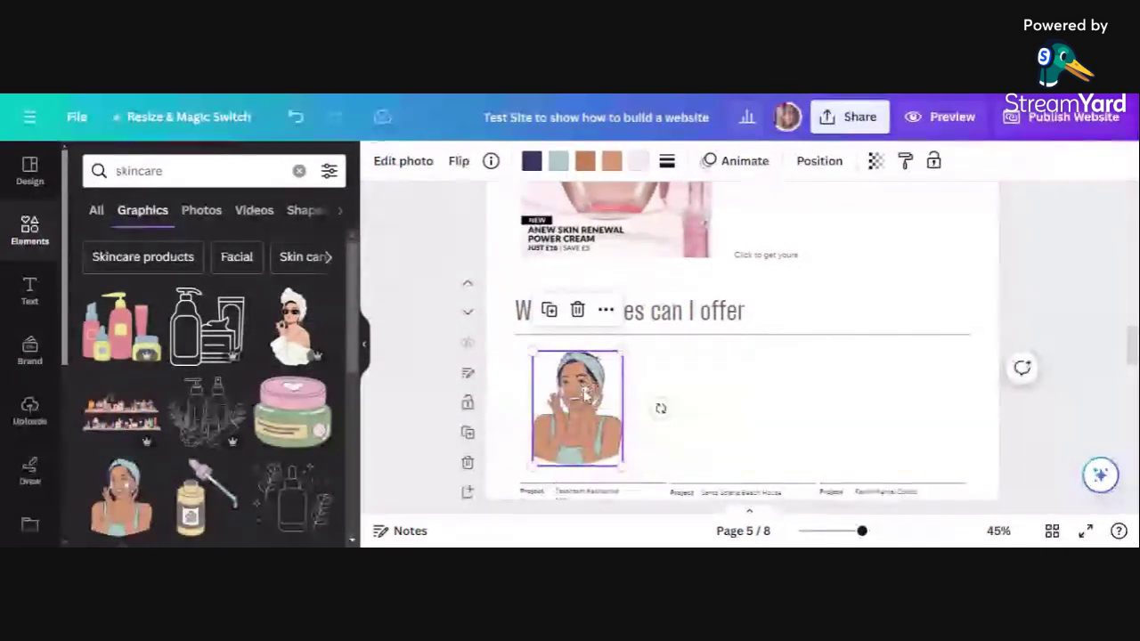
pyautogui.doubleClick(585, 392)
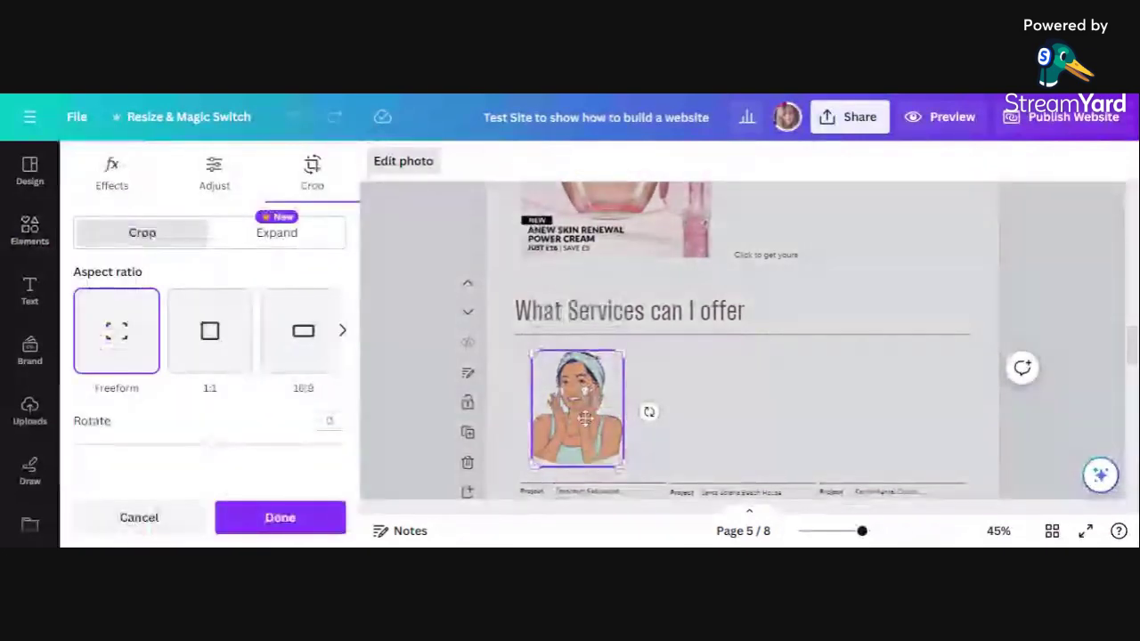
pyautogui.click(680, 400)
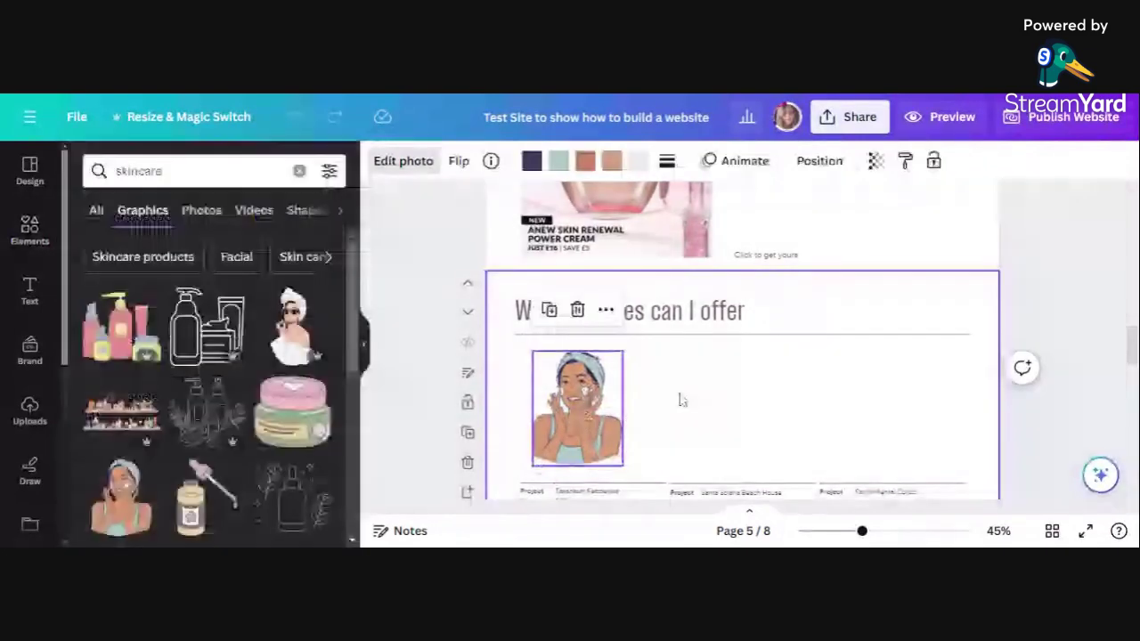
# - Move the first project's description text left beneath the skincare illustration
pyautogui.click(680, 400)
pyautogui.scroll(-2, 680, 400)
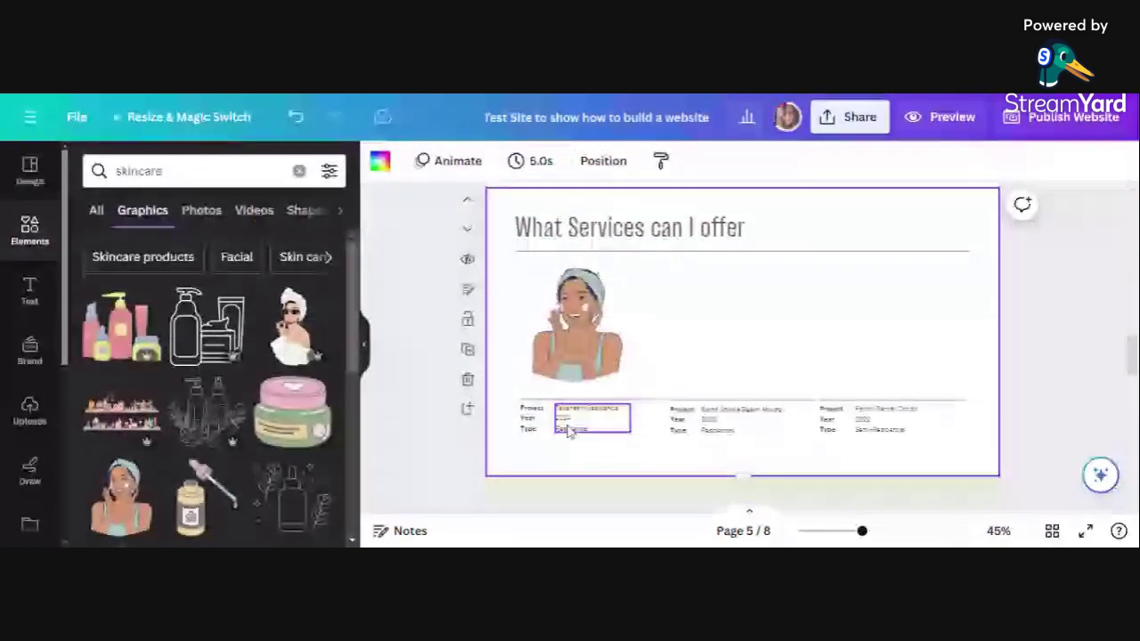
pyautogui.click(554, 424)
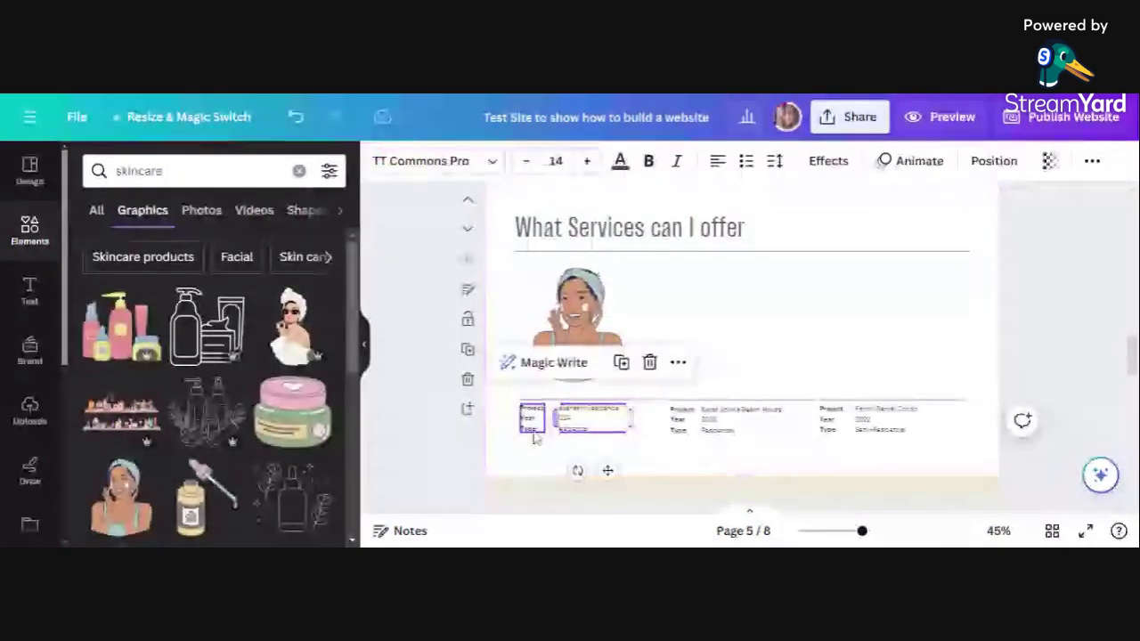
pyautogui.click(534, 424)
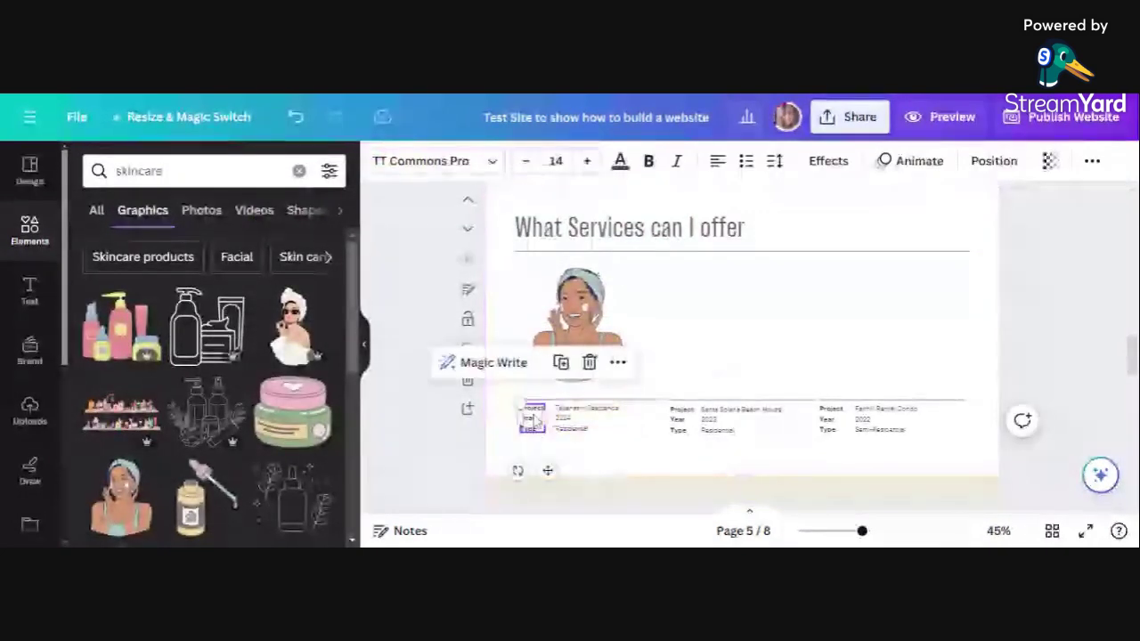
pyautogui.click(590, 422)
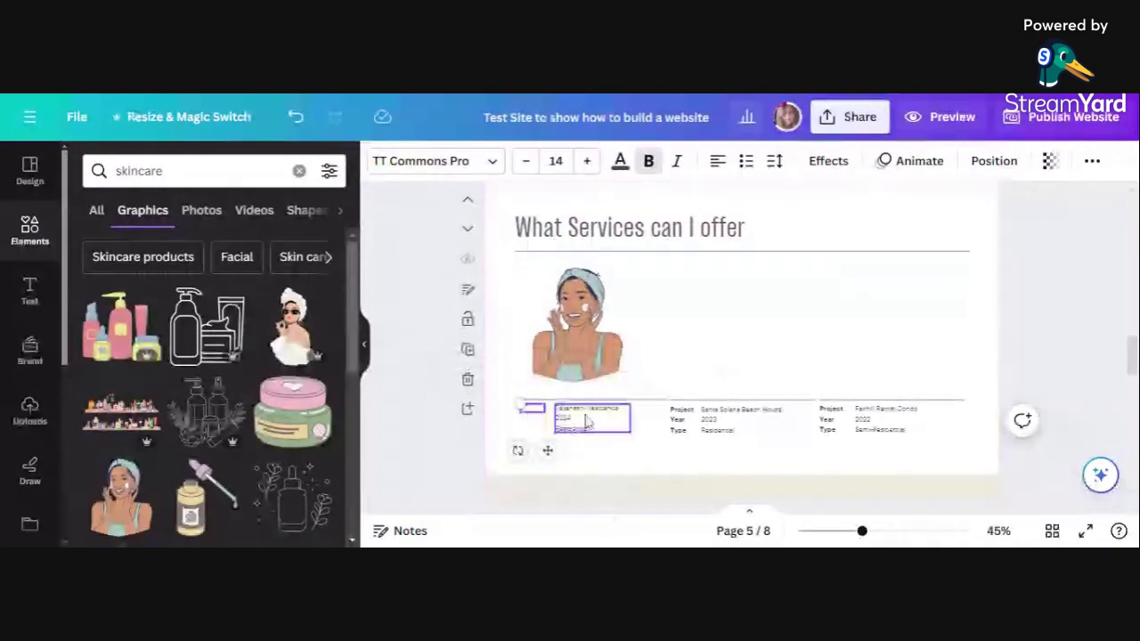
pyautogui.moveTo(586, 425); pyautogui.dragTo(570, 419)
# - Replace that caption with 'Skincare consultations', 'Online or offline' and a booking line
pyautogui.doubleClick(574, 419)
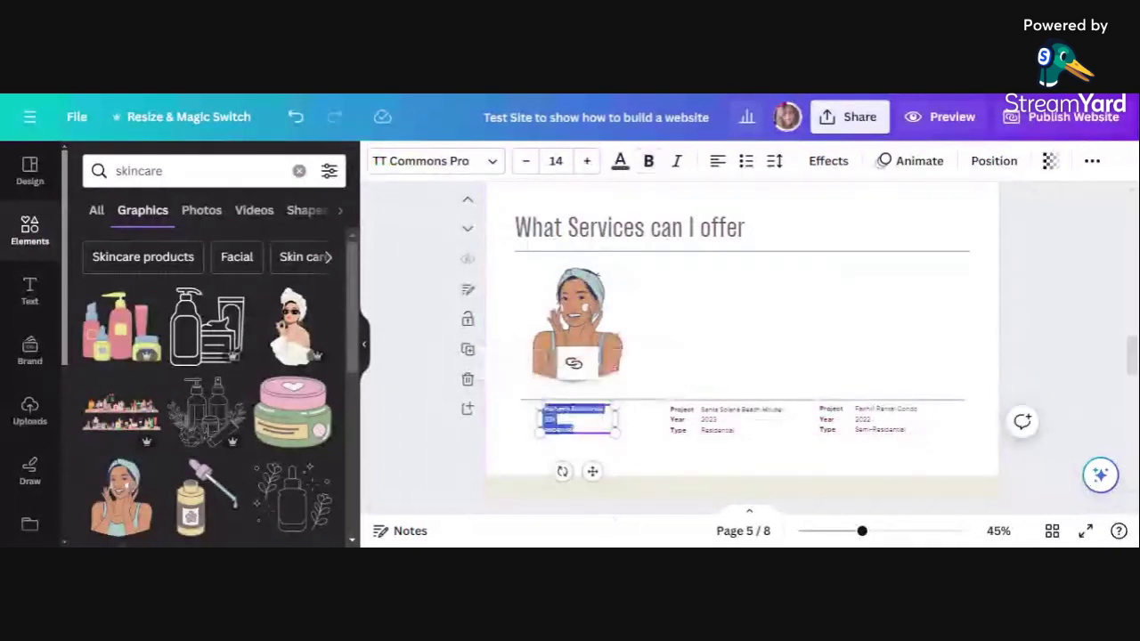
pyautogui.press('BackSpace')
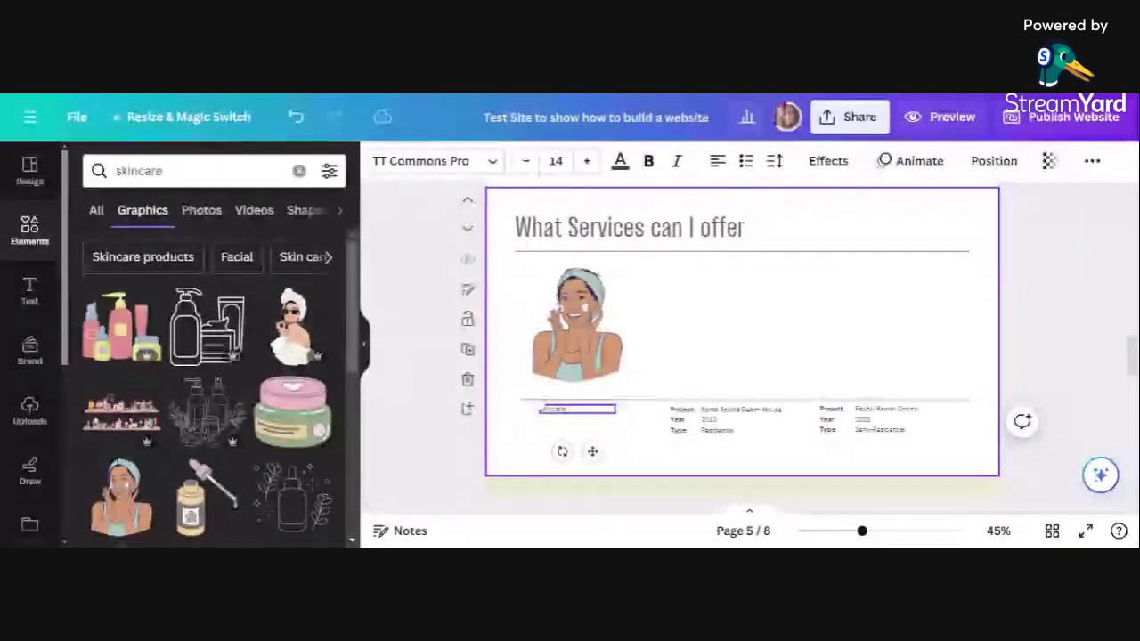
pyautogui.write('Skincare consultation')
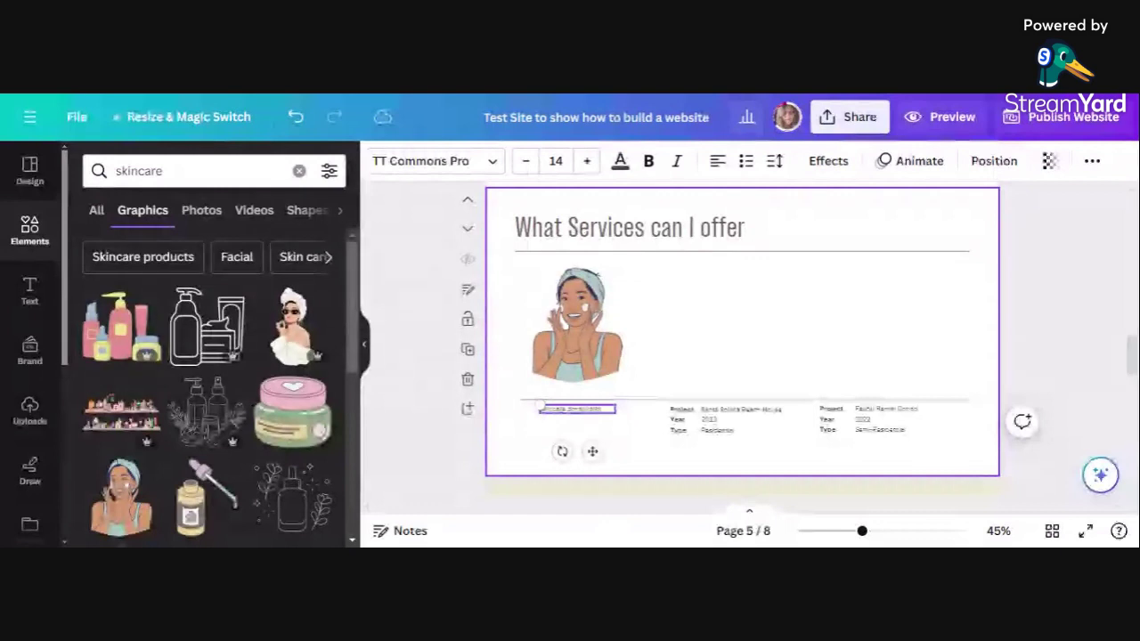
pyautogui.write('s Online')
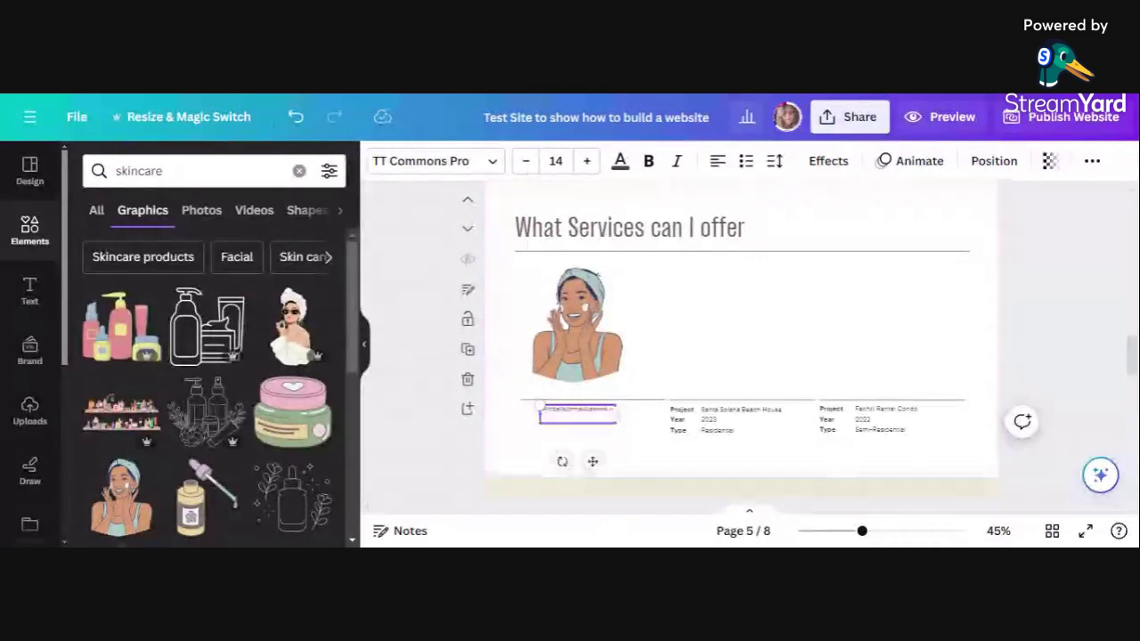
pyautogui.write(' or')
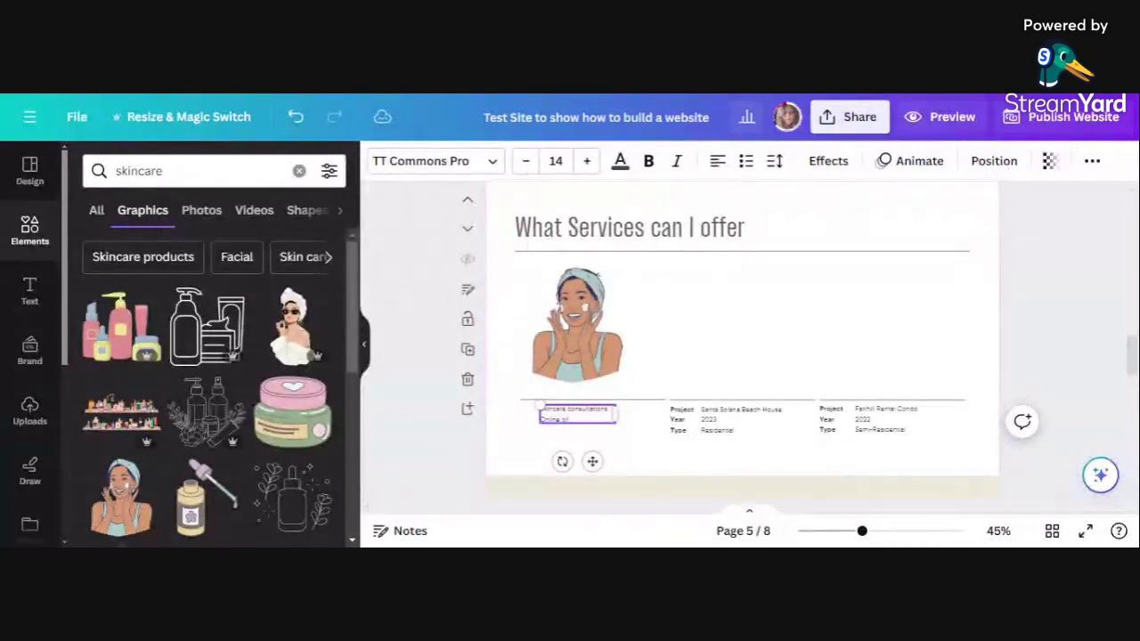
pyautogui.write(' offlin')
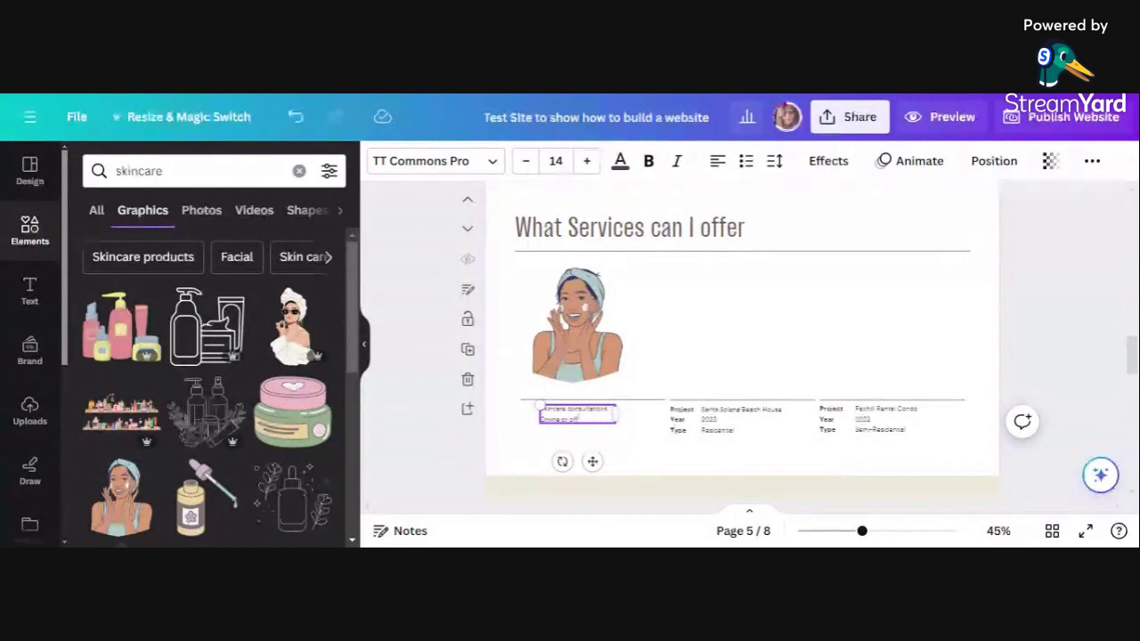
pyautogui.write('e')
pyautogui.press('Return')
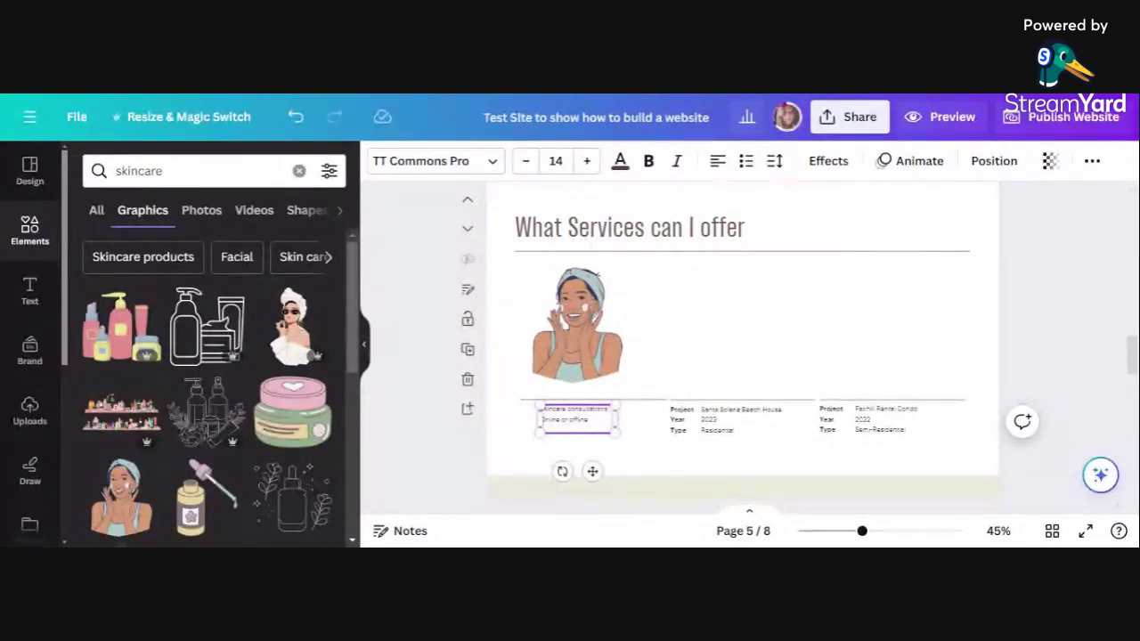
pyautogui.press('Return')
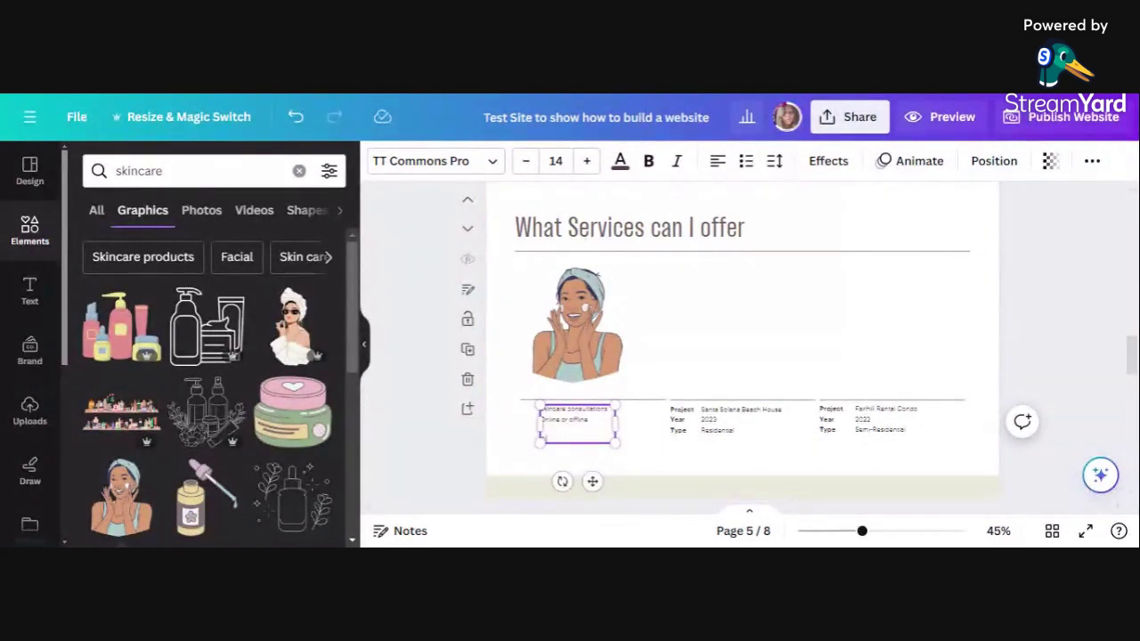
pyautogui.write('Book toda')
pyautogui.click(697, 352)
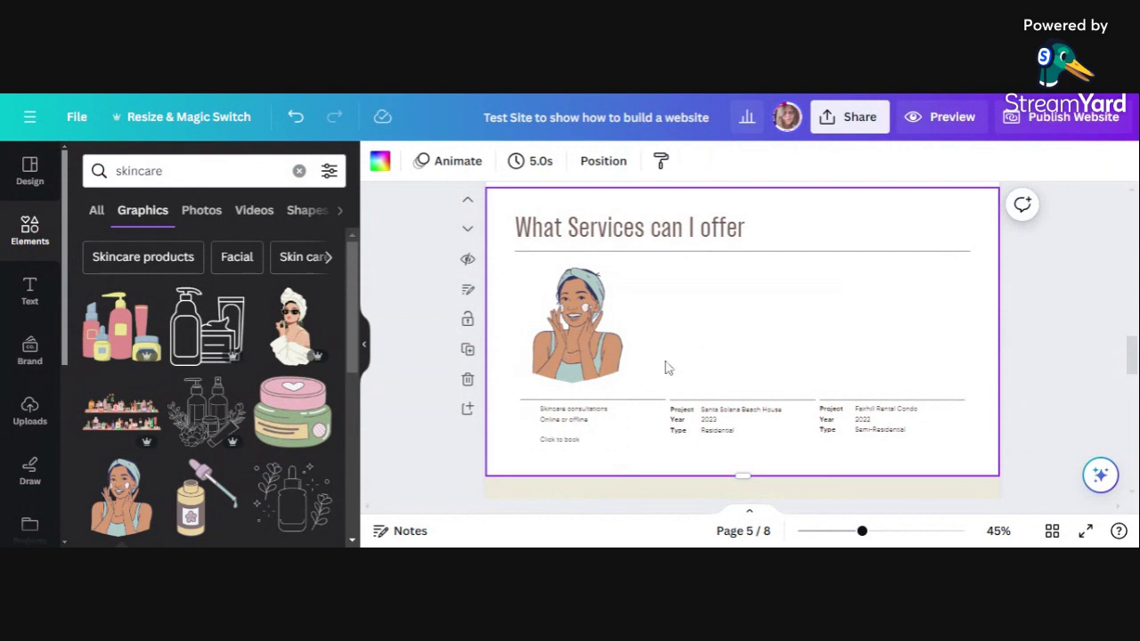
pyautogui.click(575, 445)
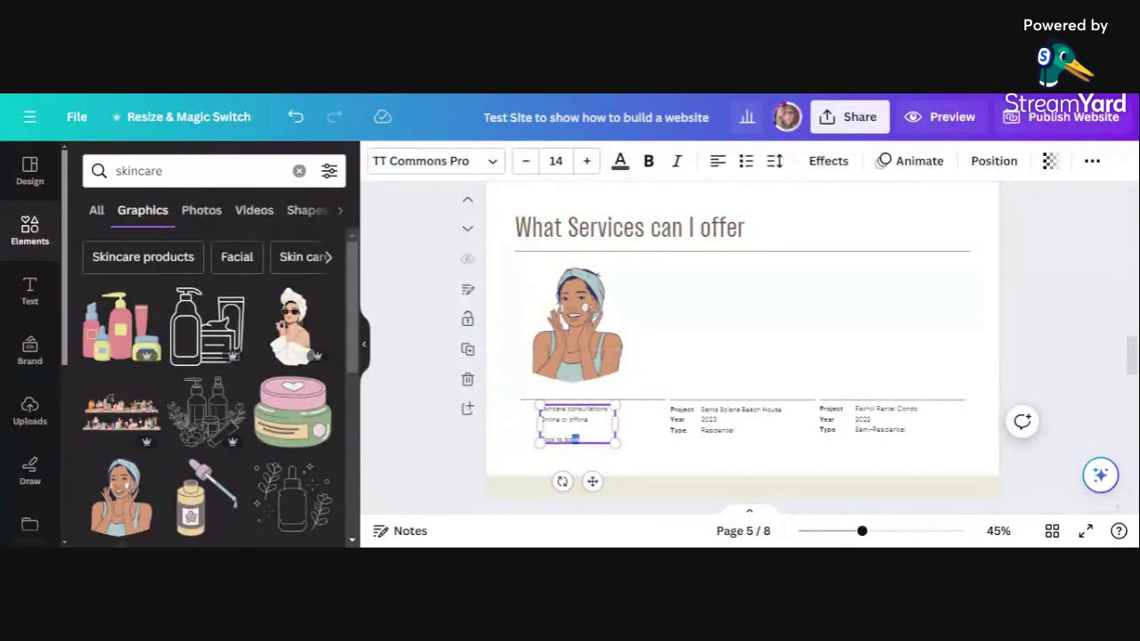
pyautogui.moveTo(579, 440); pyautogui.dragTo(540, 417)
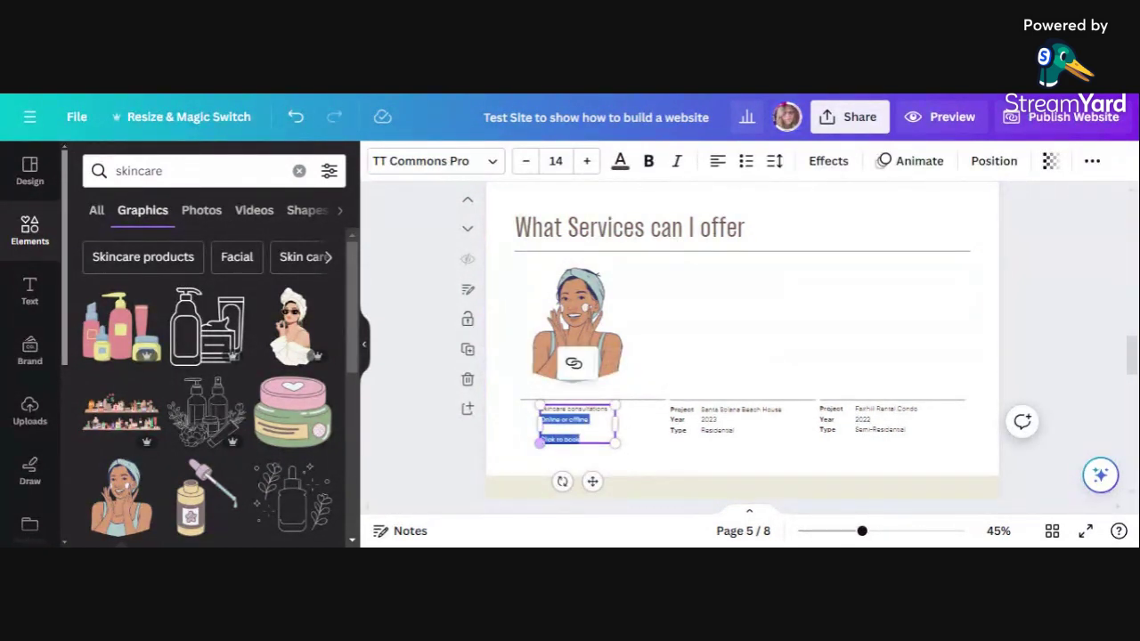
pyautogui.click(538, 443)
pyautogui.moveTo(582, 440); pyautogui.dragTo(540, 416)
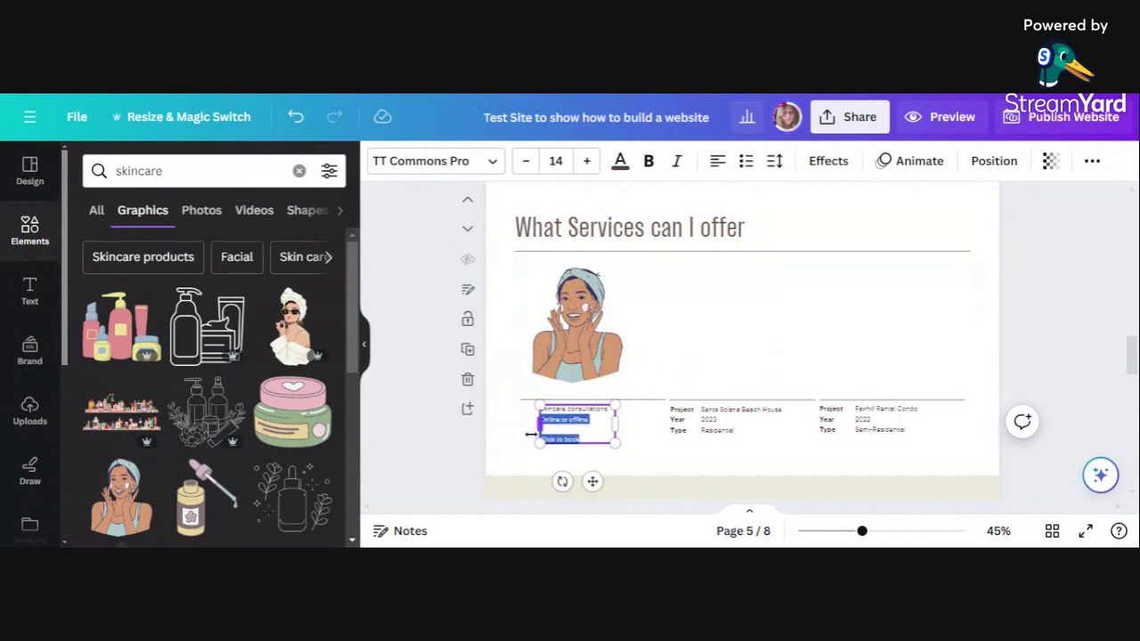
pyautogui.click(636, 434)
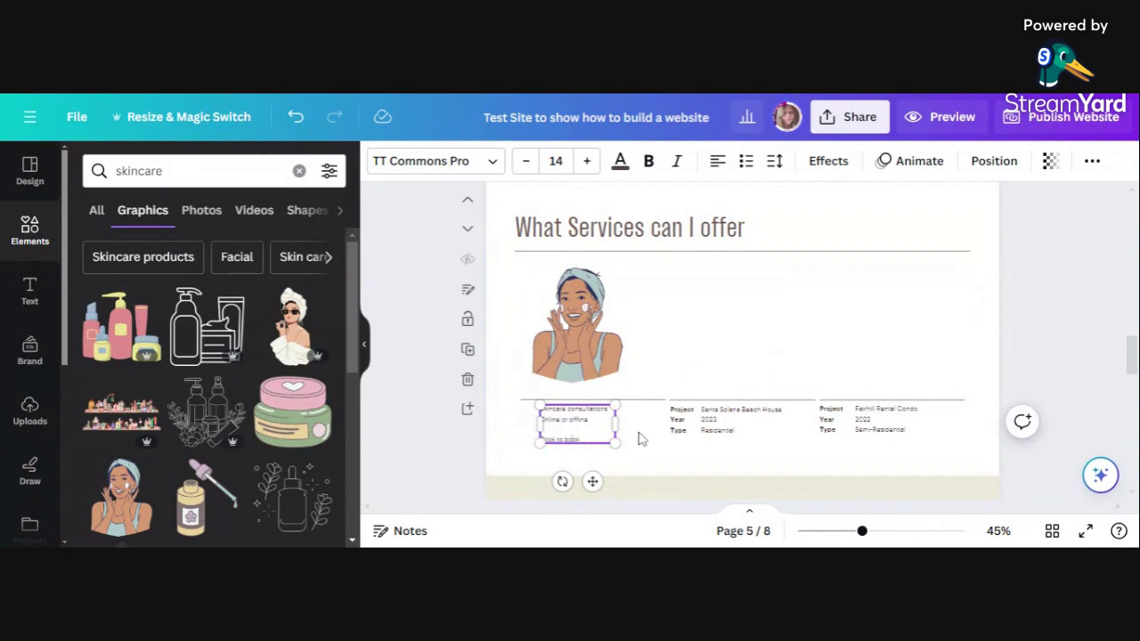
pyautogui.moveTo(582, 440); pyautogui.dragTo(540, 441)
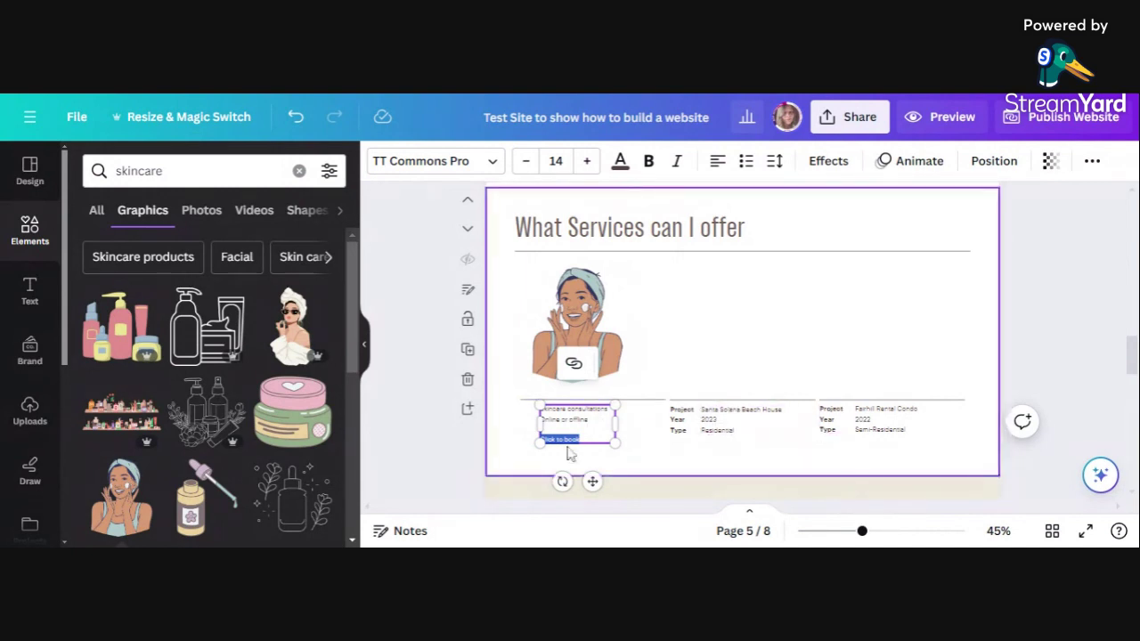
# - Shift the middle Santa Solana Beach House text slightly left
pyautogui.click(680, 420)
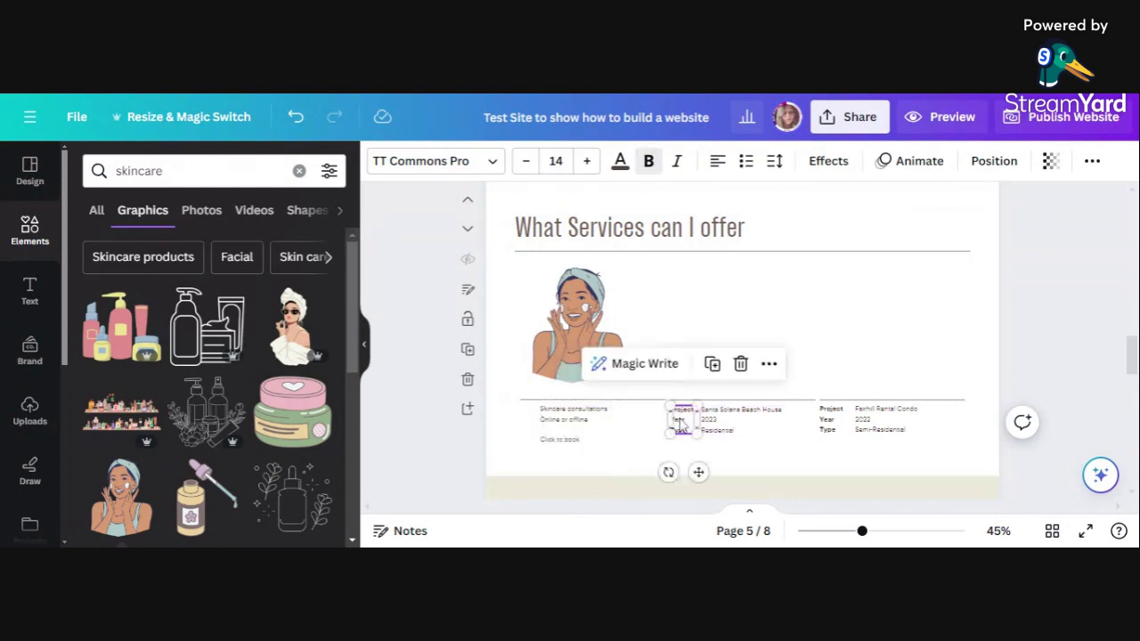
pyautogui.click(789, 425)
pyautogui.moveTo(766, 426); pyautogui.dragTo(741, 422)
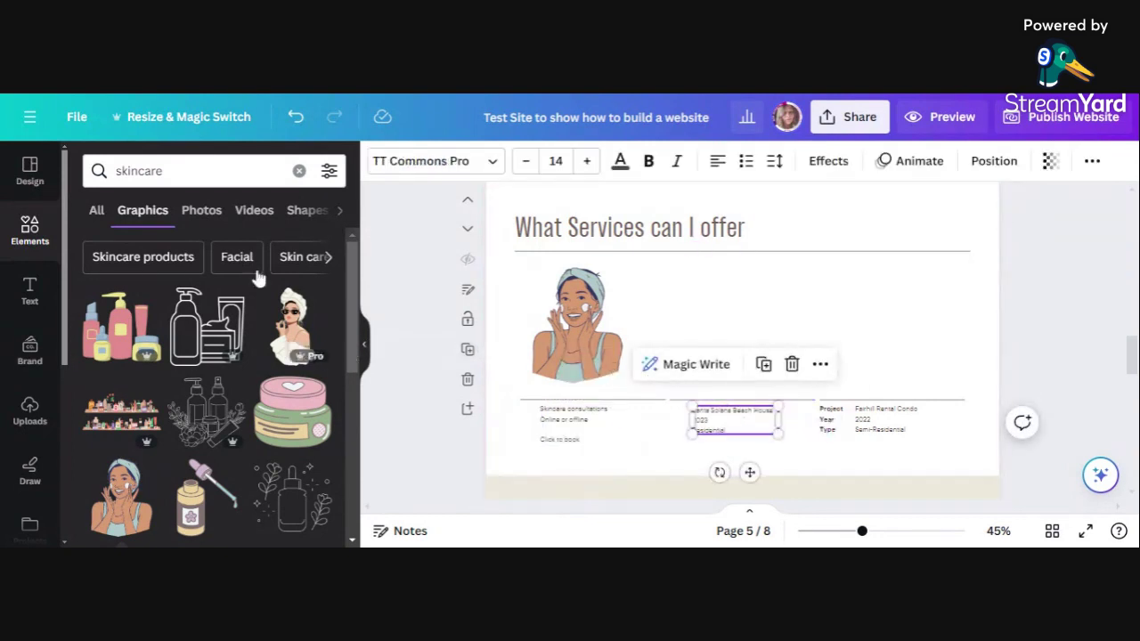
# - Search 'fragrance' and place the perfume bouquet graphic, resized, above the middle column
pyautogui.click(169, 178)
pyautogui.moveTo(169, 178); pyautogui.dragTo(115, 171)
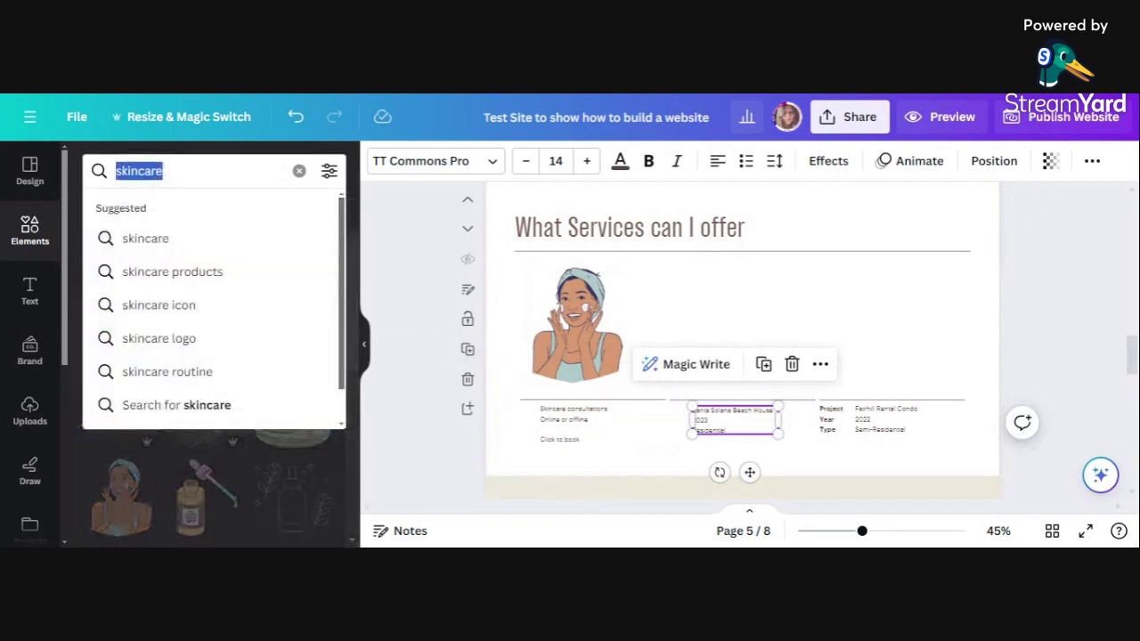
pyautogui.write('fragr')
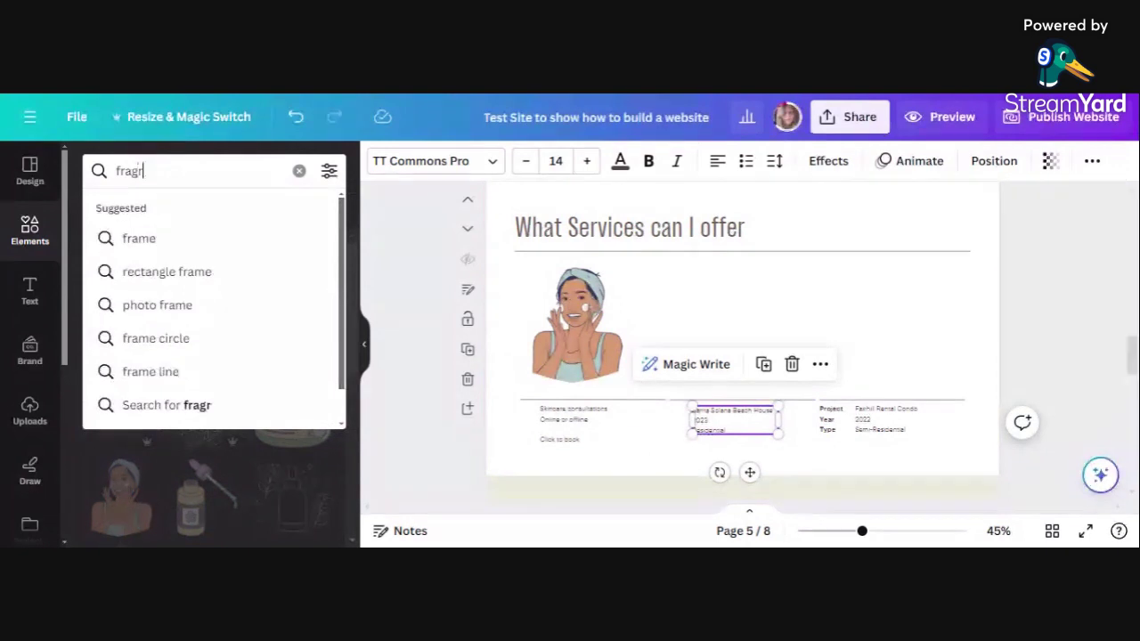
pyautogui.write('ance')
pyautogui.press('Return')
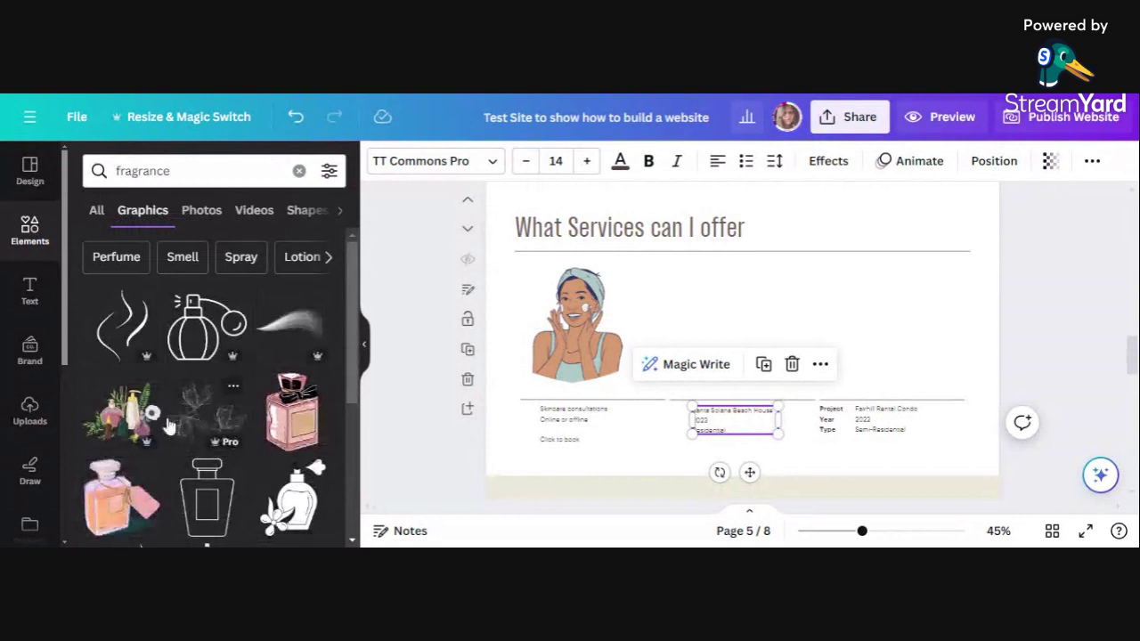
pyautogui.click(122, 428)
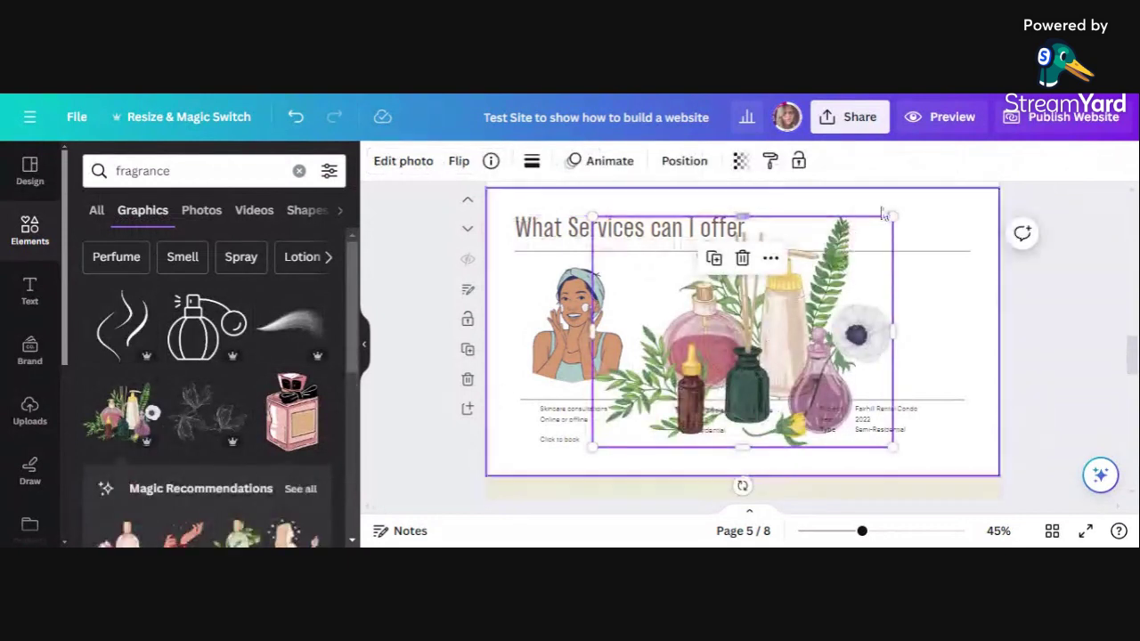
pyautogui.moveTo(900, 218); pyautogui.dragTo(717, 360)
pyautogui.moveTo(727, 409); pyautogui.dragTo(723, 419)
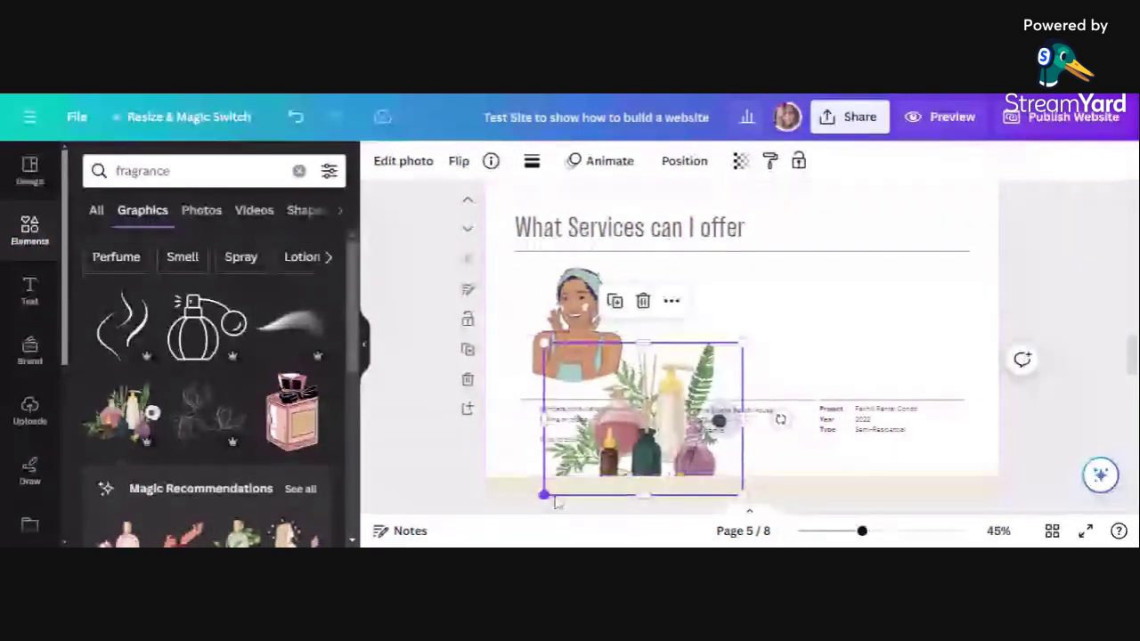
pyautogui.moveTo(544, 493); pyautogui.dragTo(684, 383)
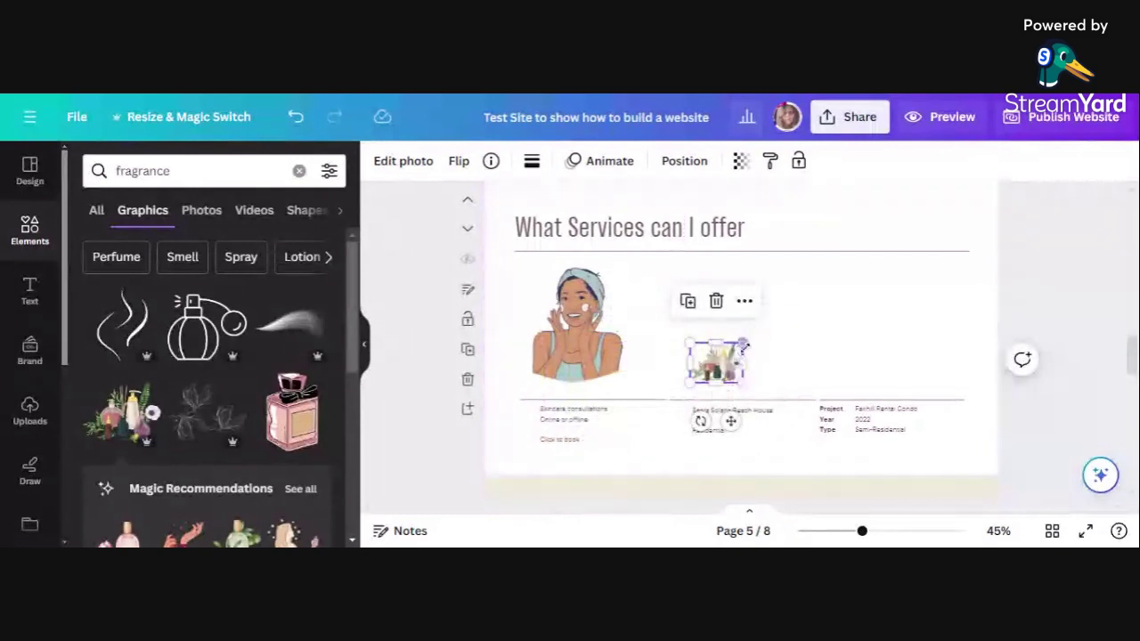
pyautogui.click(762, 336)
pyautogui.click(740, 355)
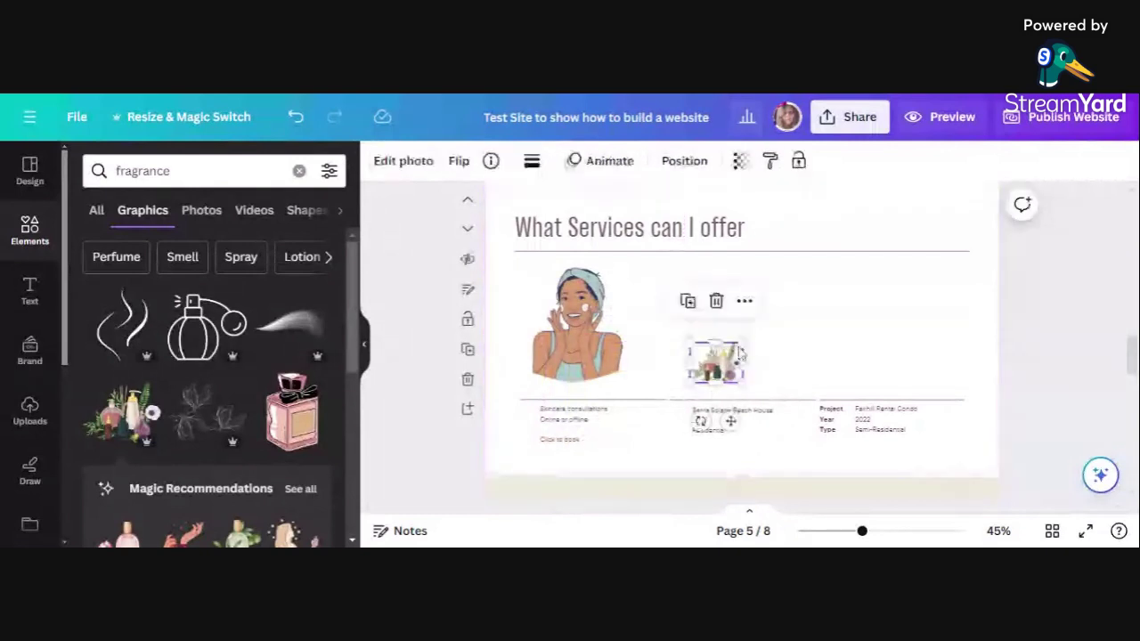
pyautogui.moveTo(740, 354)
pyautogui.mouseDown()
pyautogui.moveTo(807, 286)
pyautogui.moveTo(731, 347)
pyautogui.mouseUp()
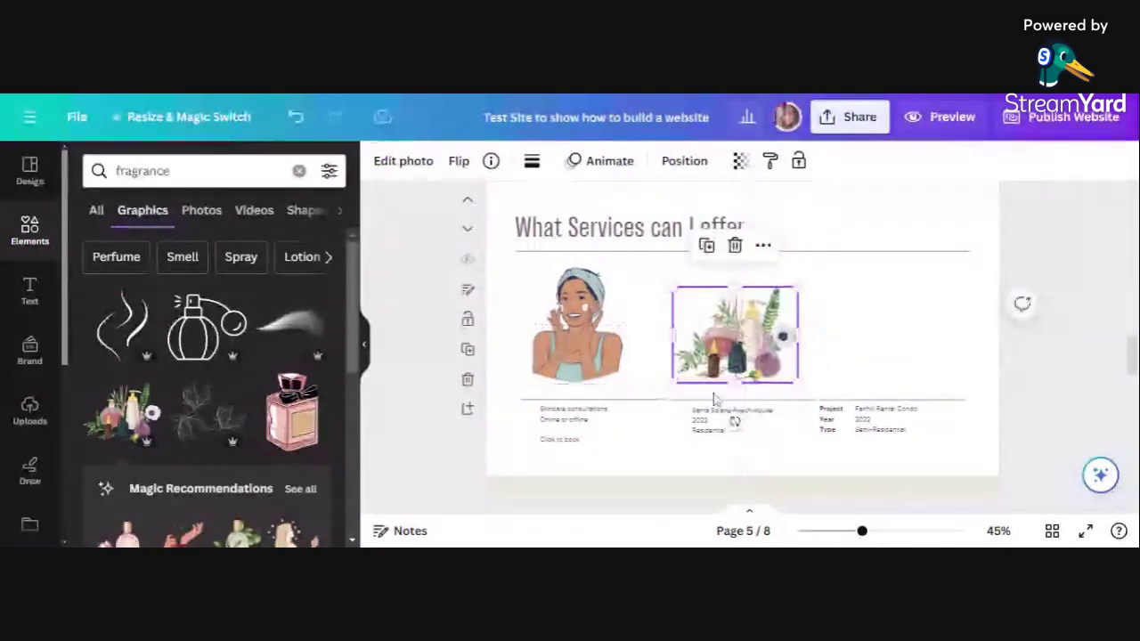
pyautogui.click(709, 434)
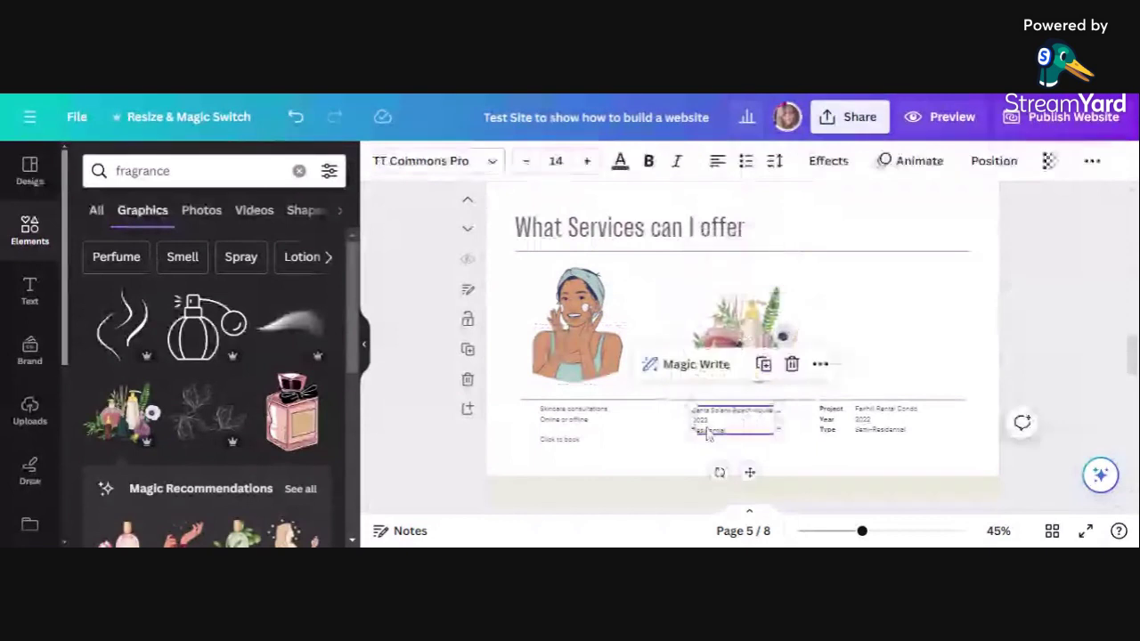
# - Replace the middle caption with 'Fragrance Consultation' and a 'Click here to book' line
pyautogui.doubleClick(709, 432)
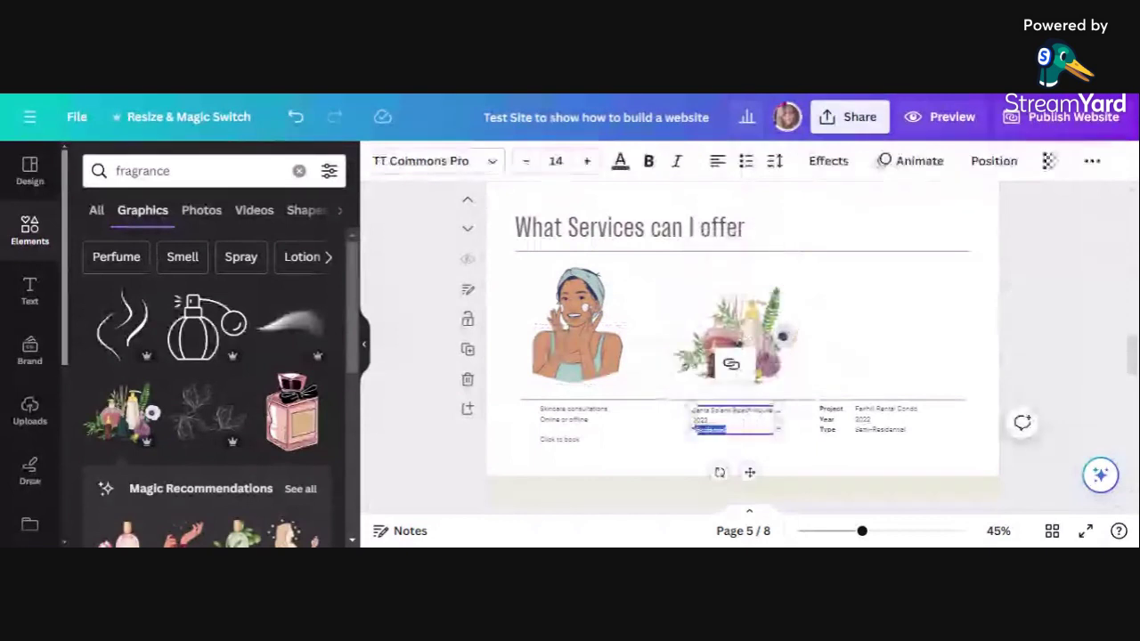
pyautogui.hotkey('ctrl', 'a')
pyautogui.press('BackSpace')
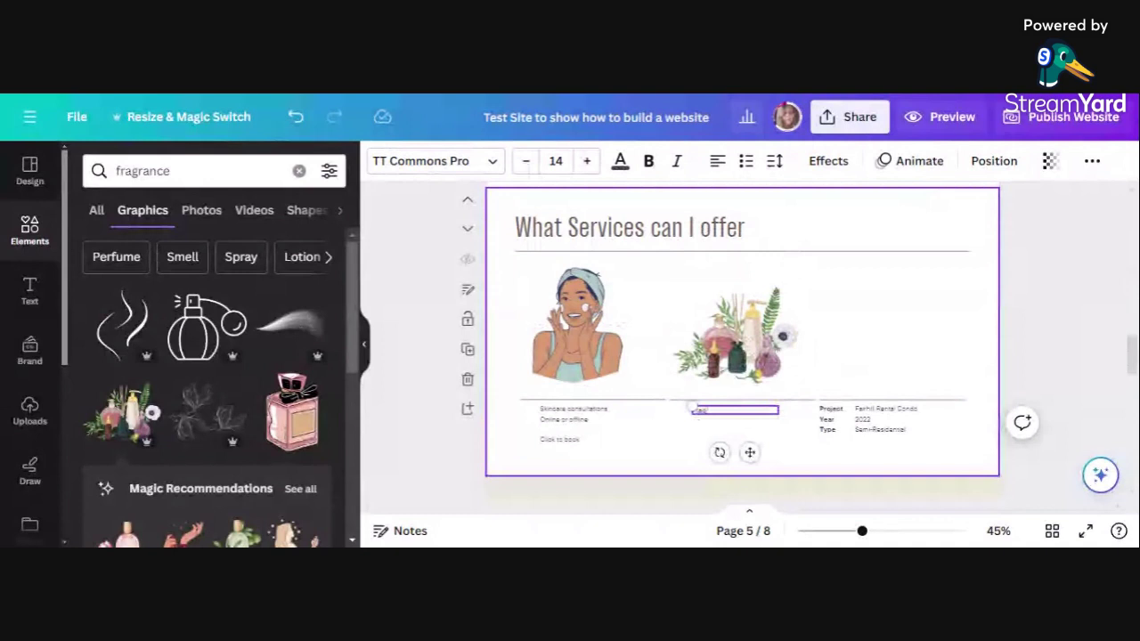
pyautogui.hotkey('ctrl', 'v')
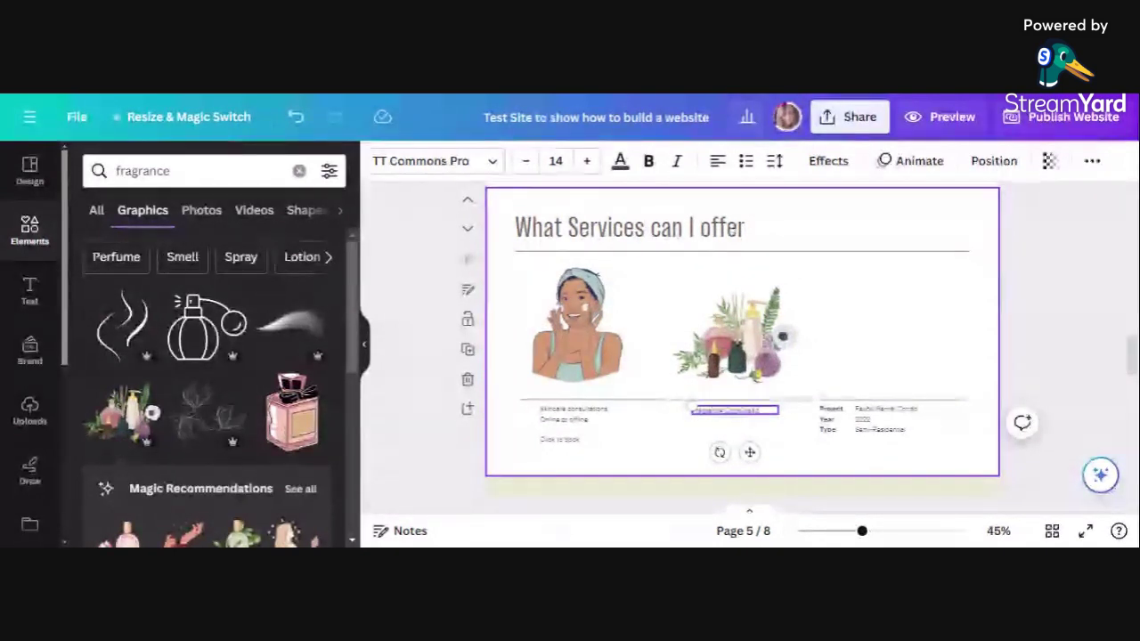
pyautogui.press('Return')
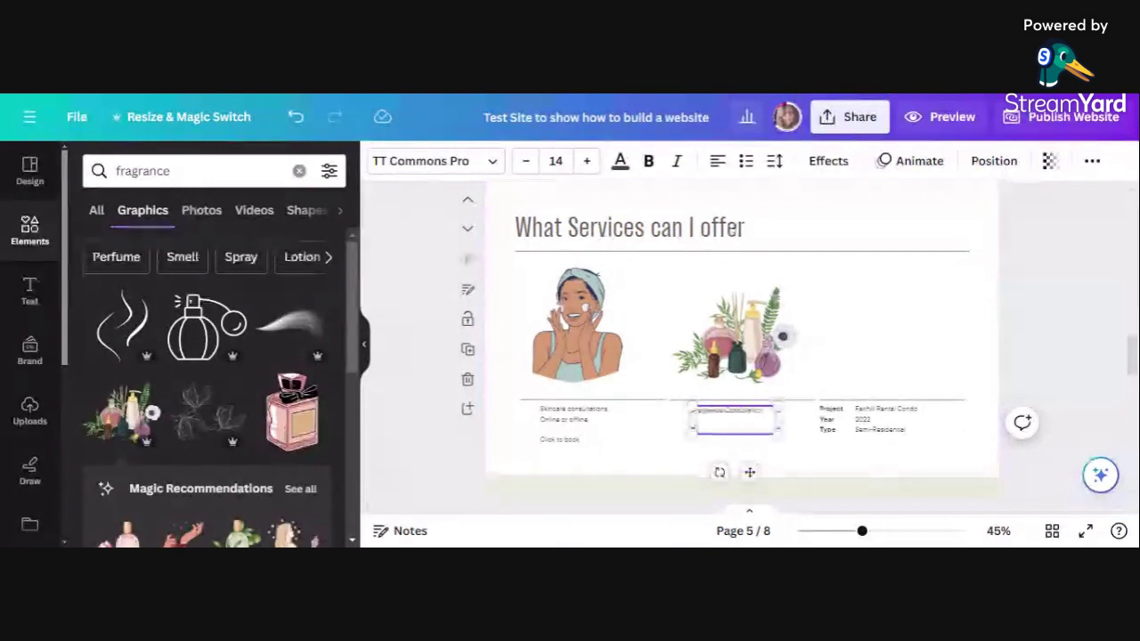
pyautogui.write('Click')
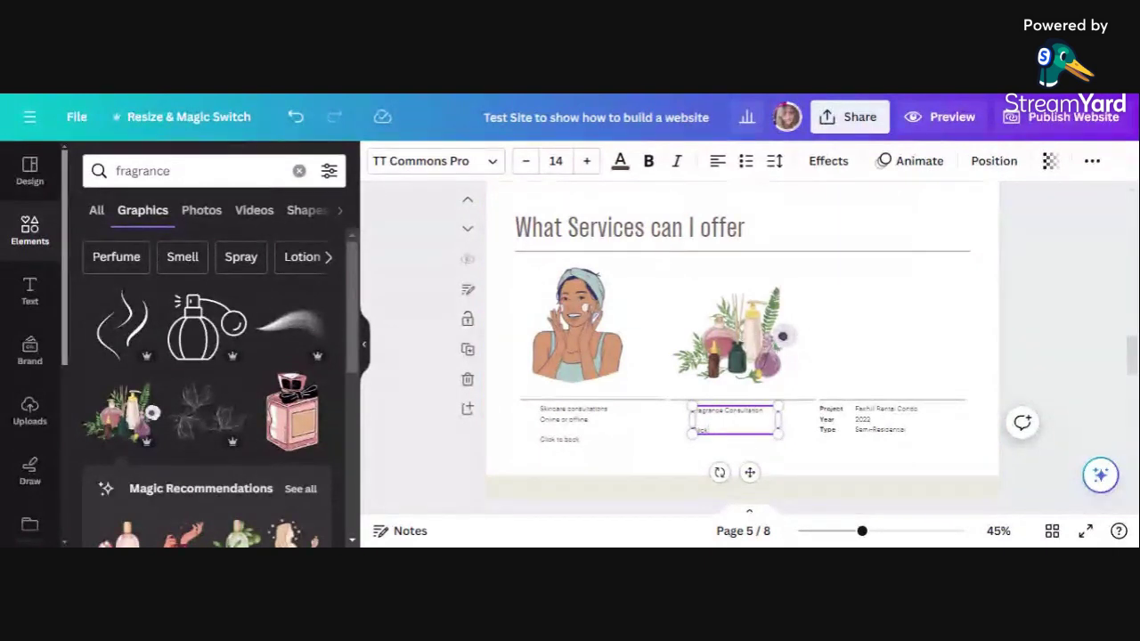
pyautogui.write(' here to book')
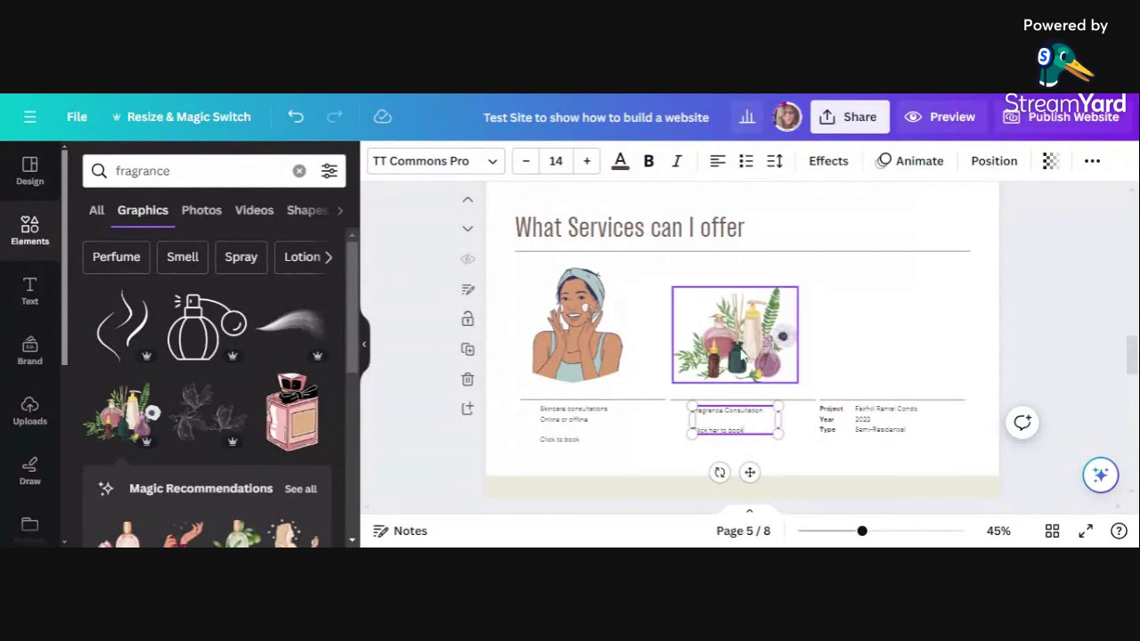
pyautogui.click(614, 460)
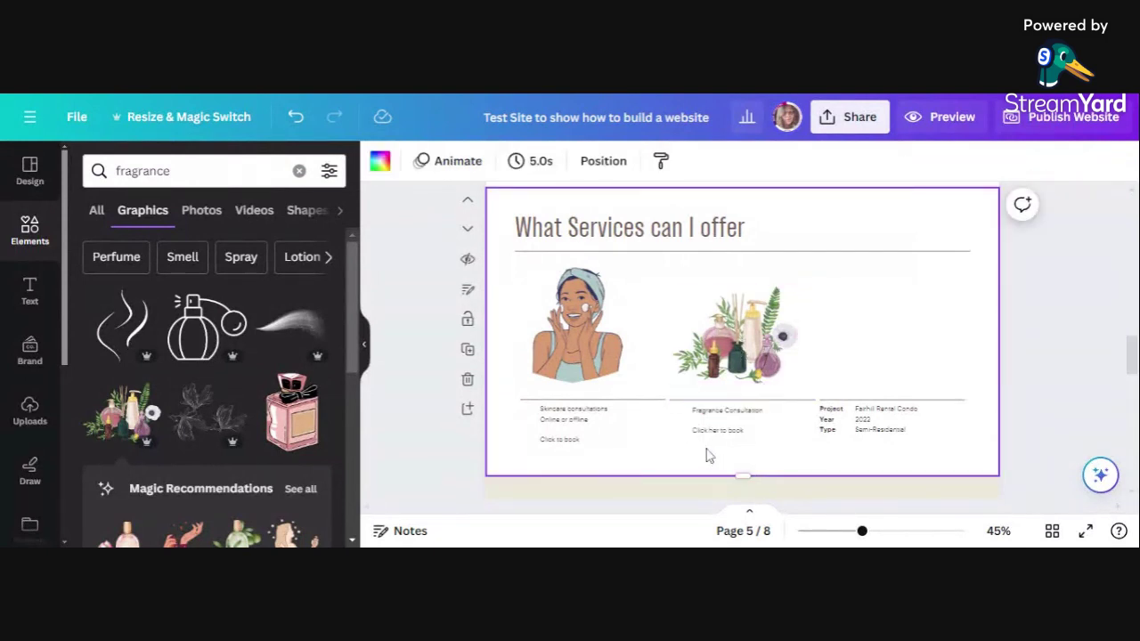
# - Move the third column's labels box onto its project details and select that caption
pyautogui.tripleClick(736, 437)
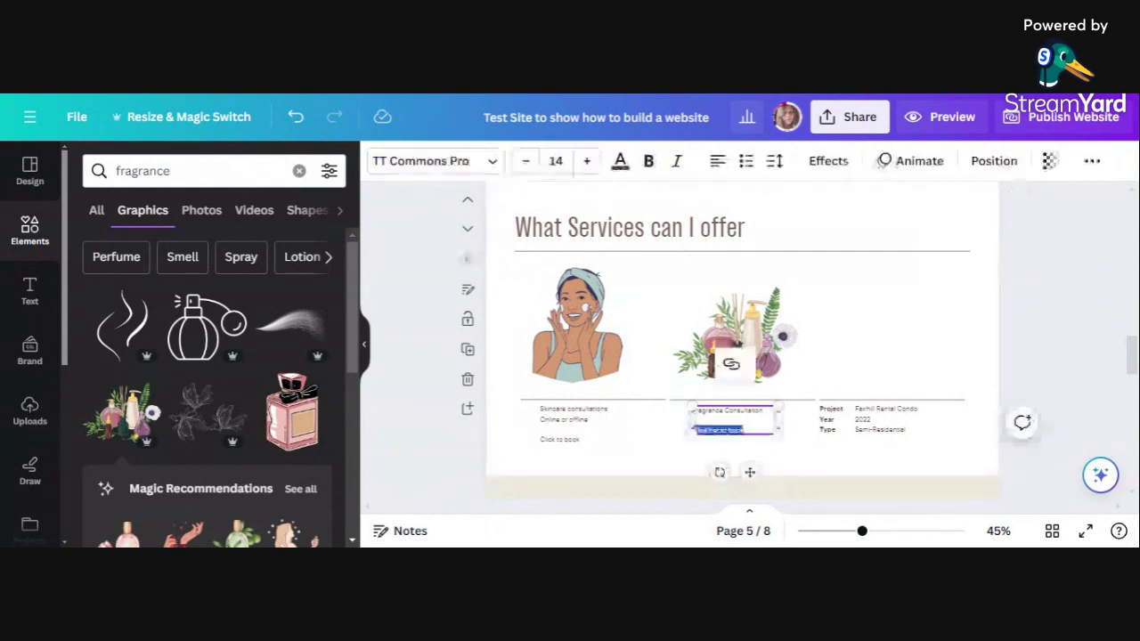
pyautogui.click(841, 417)
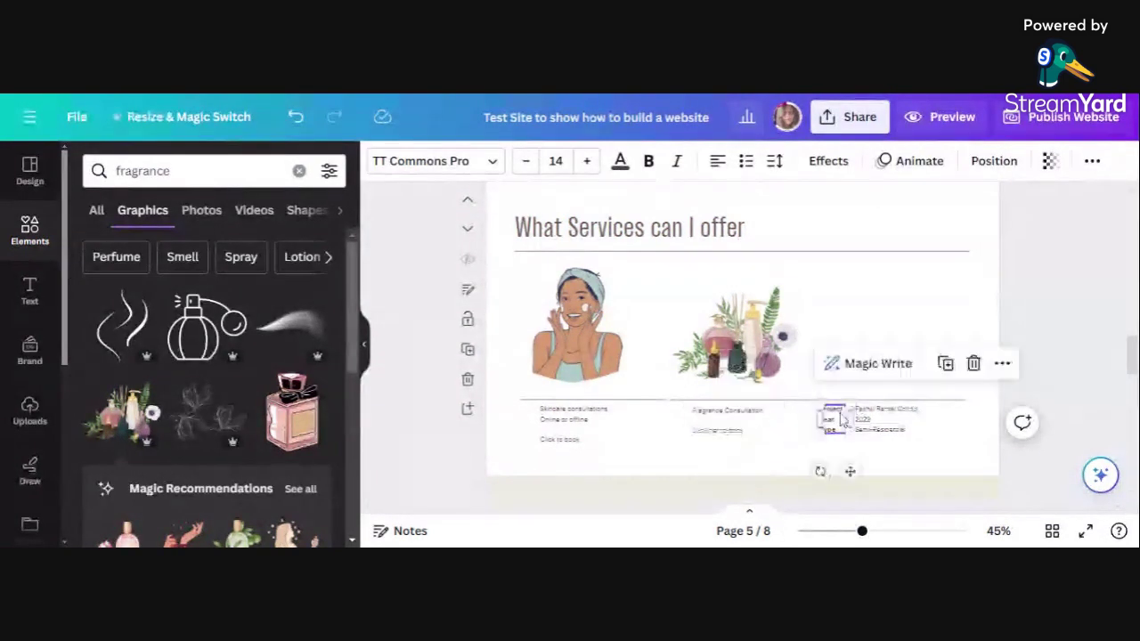
pyautogui.moveTo(841, 417); pyautogui.dragTo(885, 416)
pyautogui.doubleClick(884, 417)
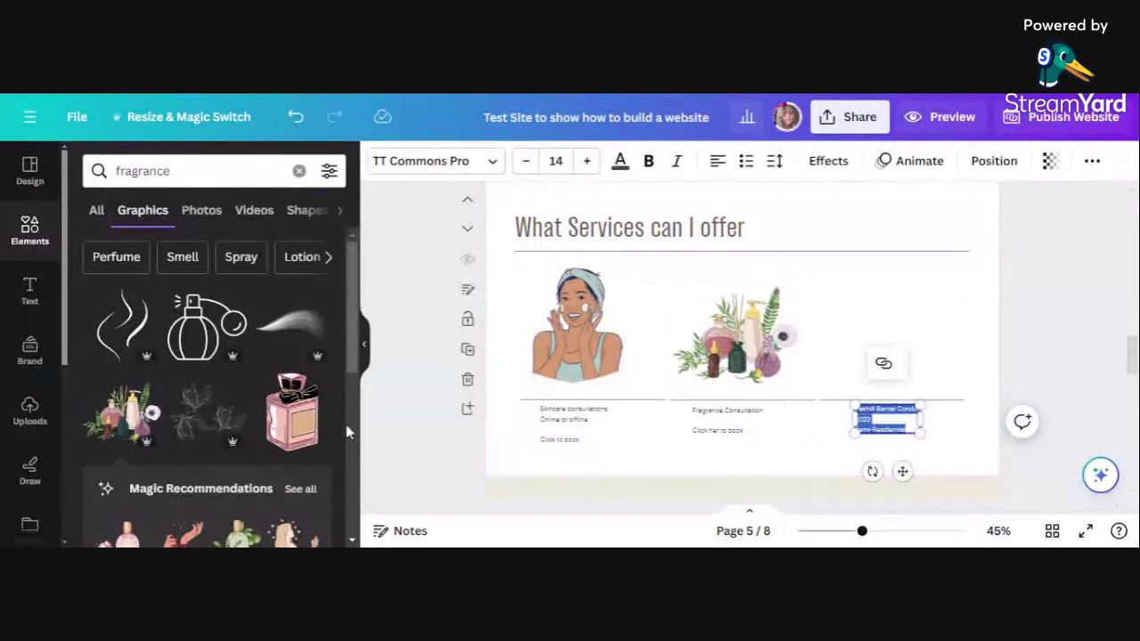
# - Search 'makeup' and add the first graphic, sized and aligned above the third column
pyautogui.click(196, 170)
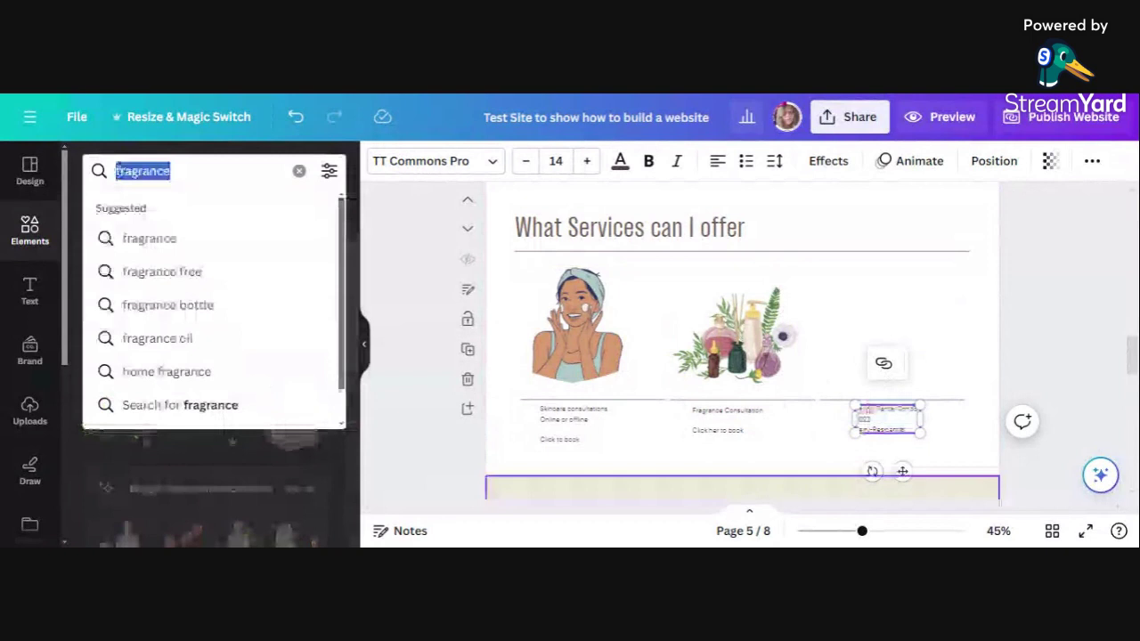
pyautogui.write('makeup')
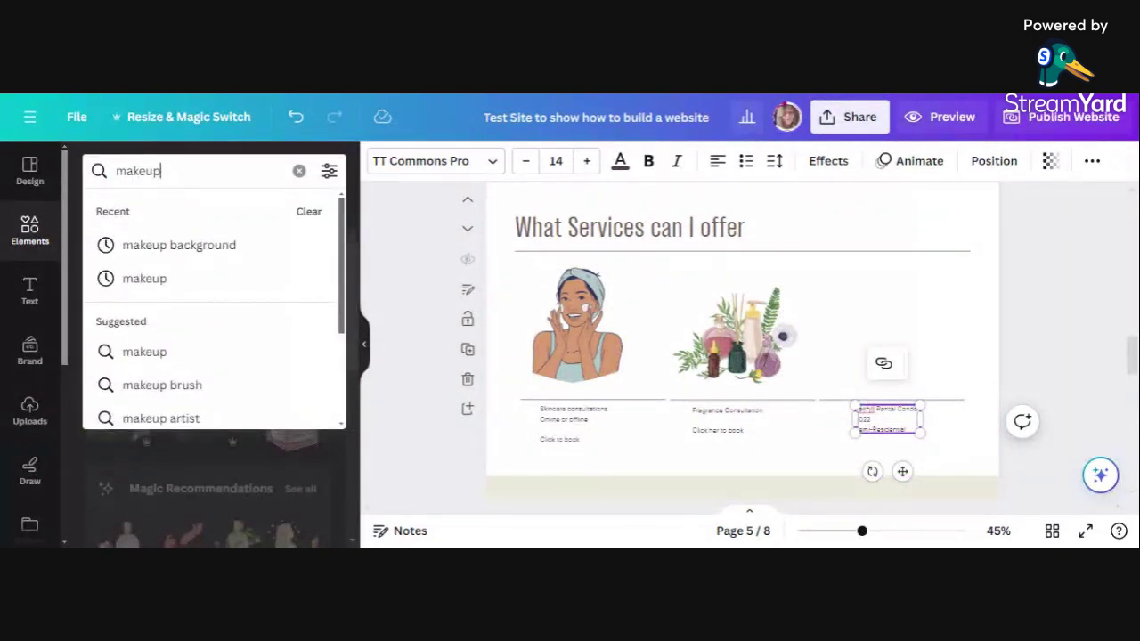
pyautogui.press('Return')
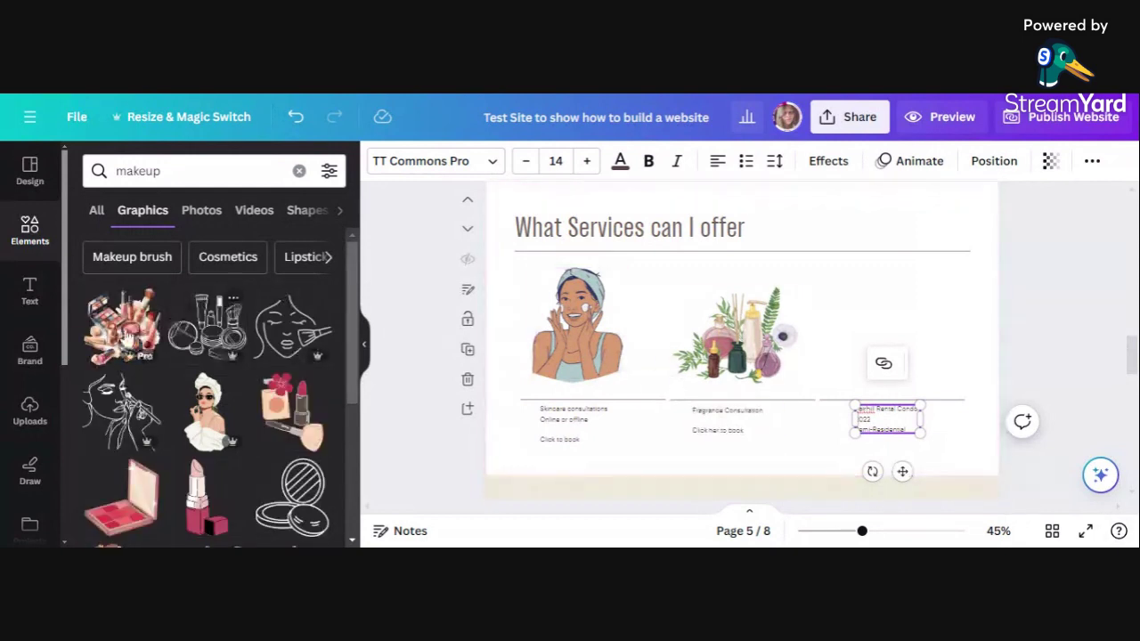
pyautogui.click(113, 338)
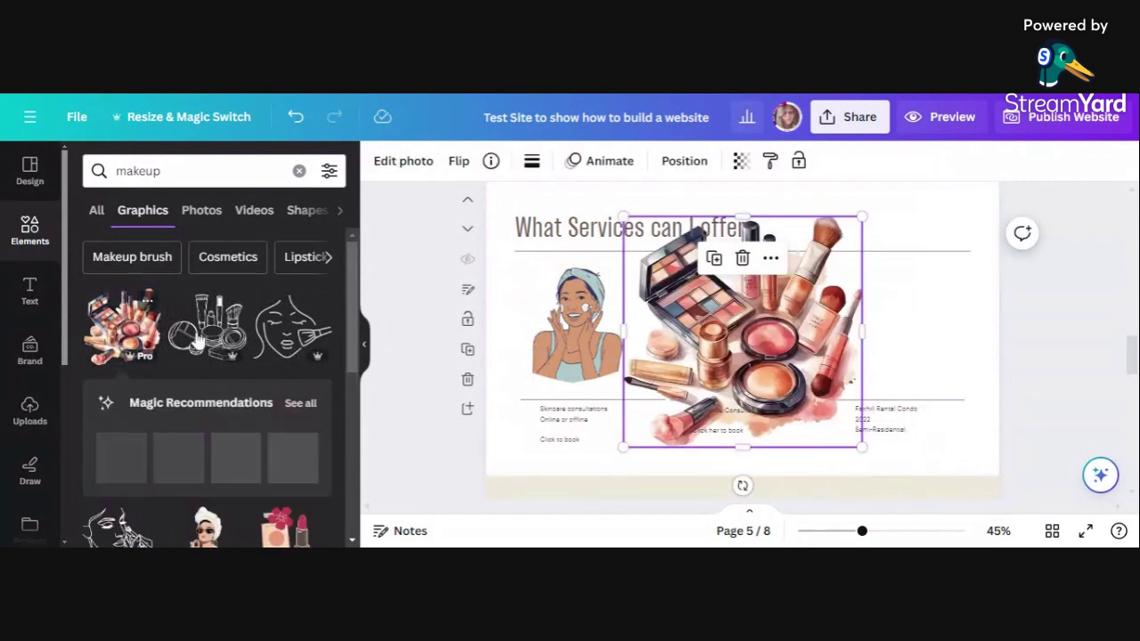
pyautogui.moveTo(623, 445); pyautogui.dragTo(751, 325)
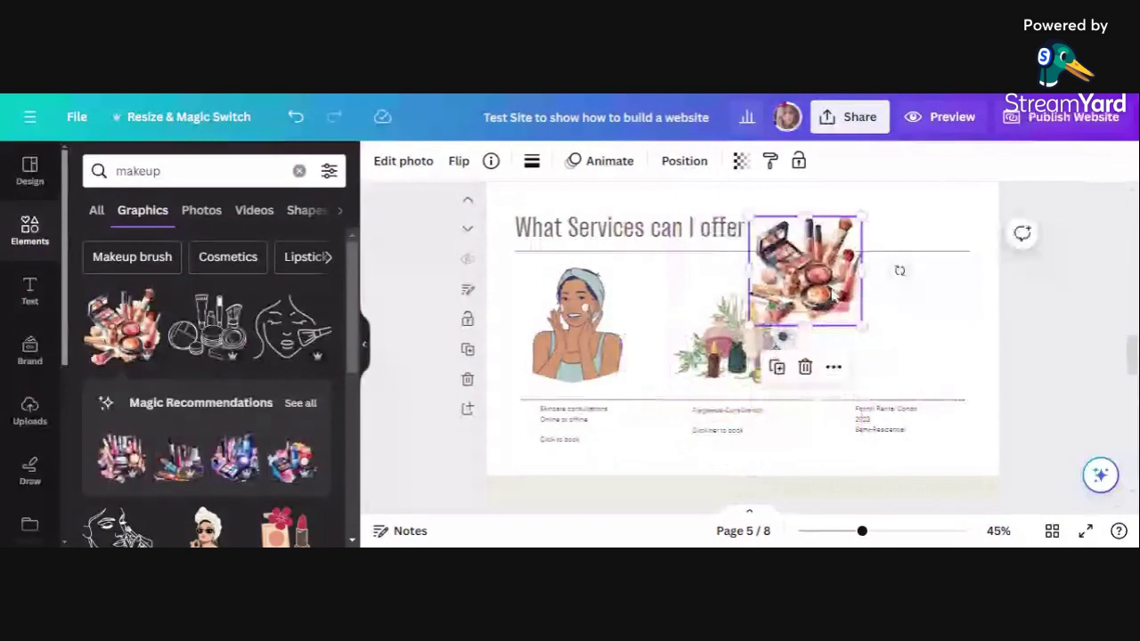
pyautogui.moveTo(832, 285); pyautogui.dragTo(910, 340)
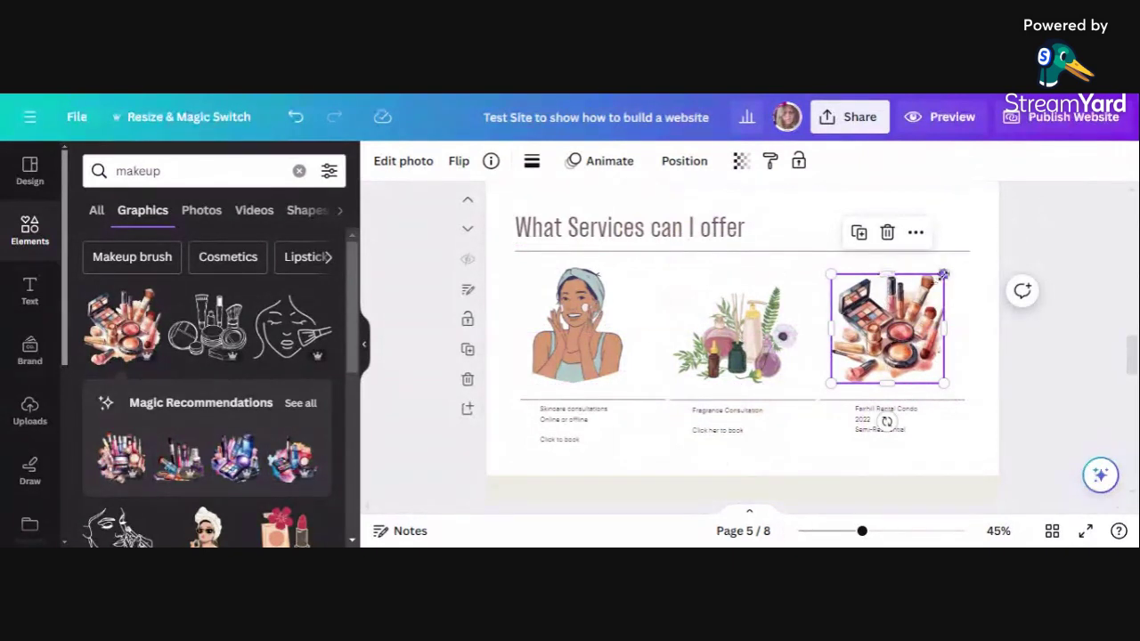
pyautogui.moveTo(944, 275); pyautogui.dragTo(924, 292)
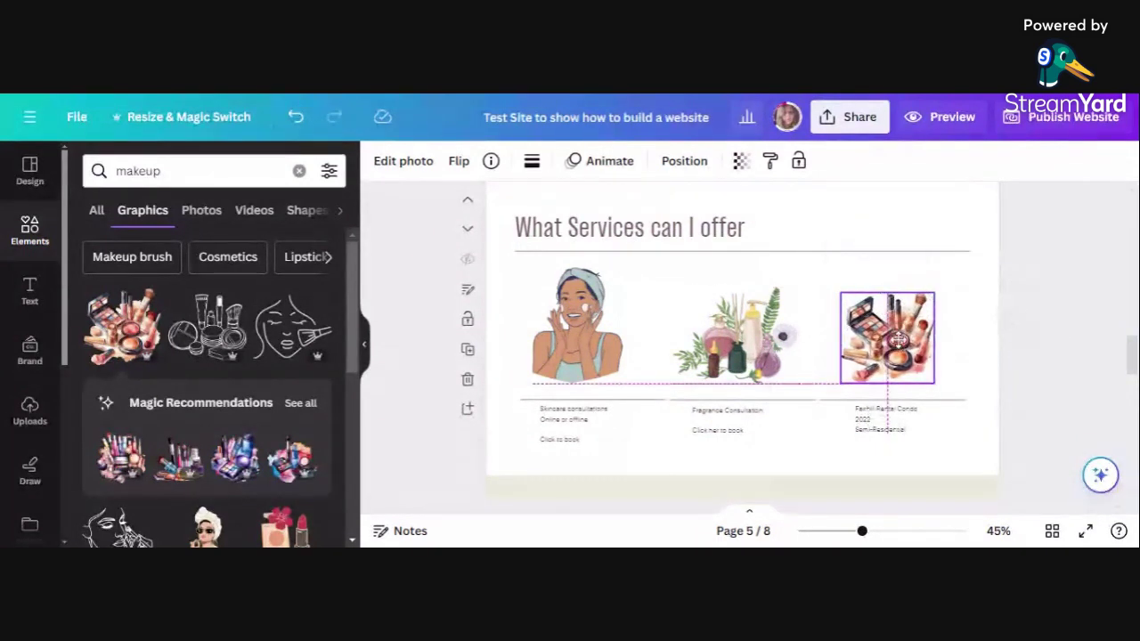
pyautogui.moveTo(894, 339); pyautogui.dragTo(897, 340)
# - Replace the third caption with 'Makeup Colour Consultation' and a 'Click to book' line
pyautogui.doubleClick(880, 417)
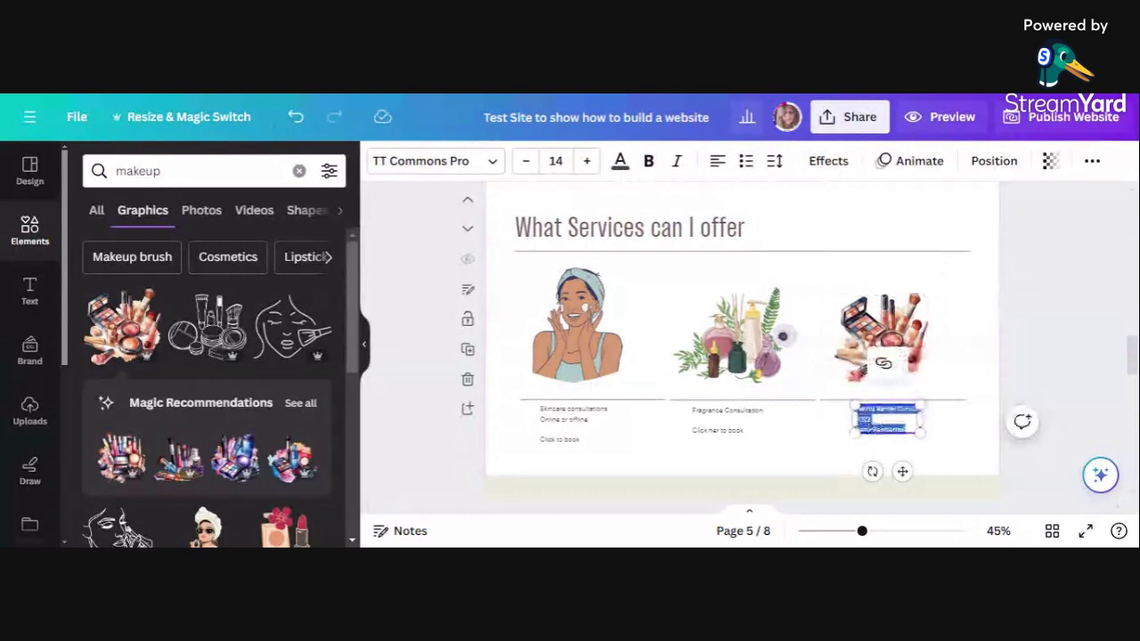
pyautogui.press('BackSpace')
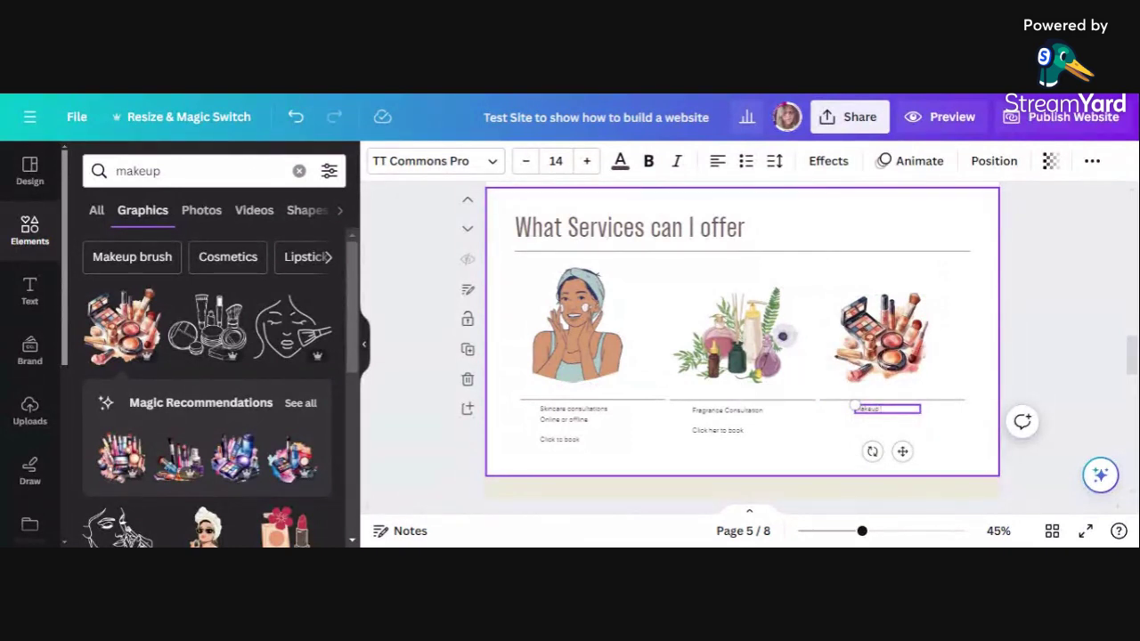
pyautogui.write('Makeup Colour Consu')
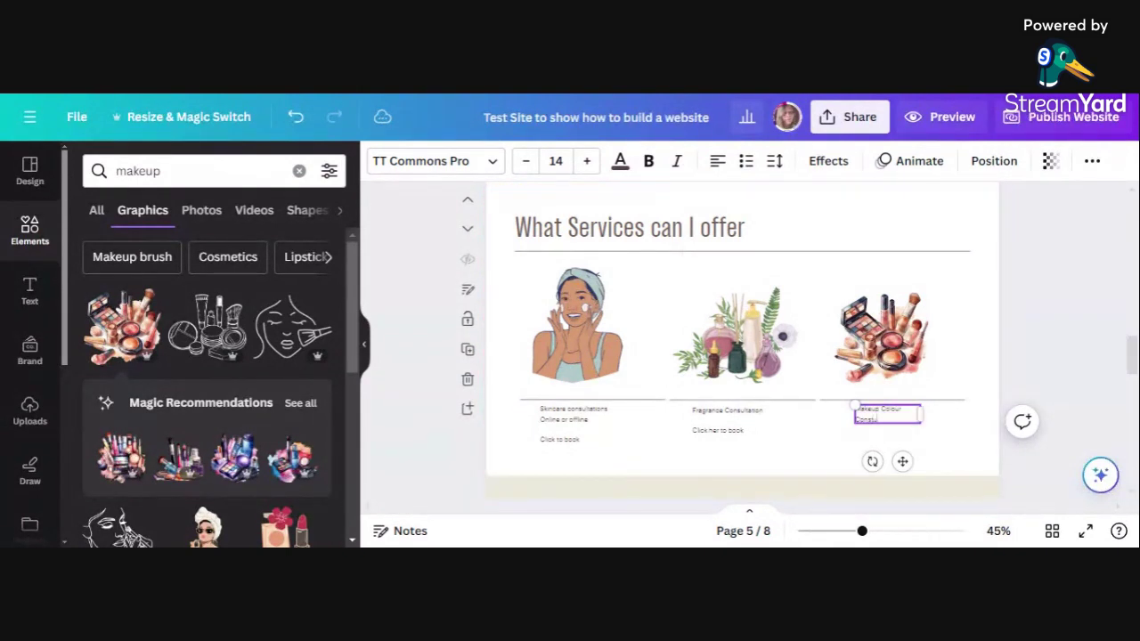
pyautogui.write('ltation')
pyautogui.press('Return')
pyautogui.press('Return')
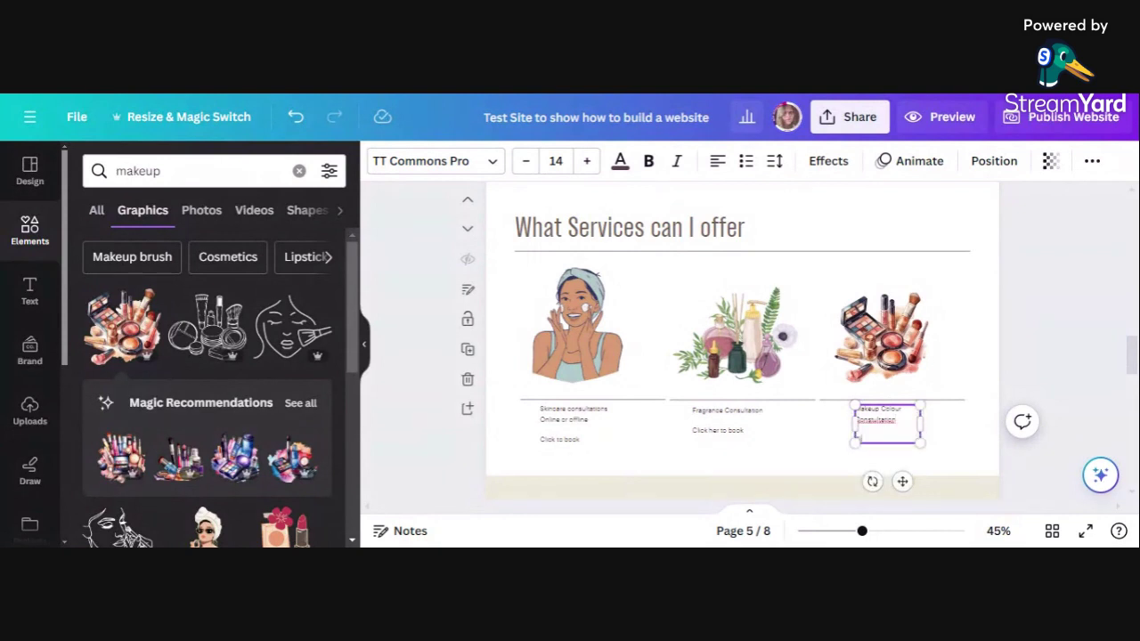
pyautogui.write('Click here to boo')
pyautogui.press('BackSpace')
pyautogui.press('BackSpace')
pyautogui.press('BackSpace')
pyautogui.press('BackSpace')
pyautogui.press('BackSpace')
pyautogui.press('BackSpace')
pyautogui.press('BackSpace')
pyautogui.press('BackSpace')
pyautogui.press('BackSpace')
pyautogui.press('BackSpace')
pyautogui.press('BackSpace')
pyautogui.press('BackSpace')
pyautogui.press('BackSpace')
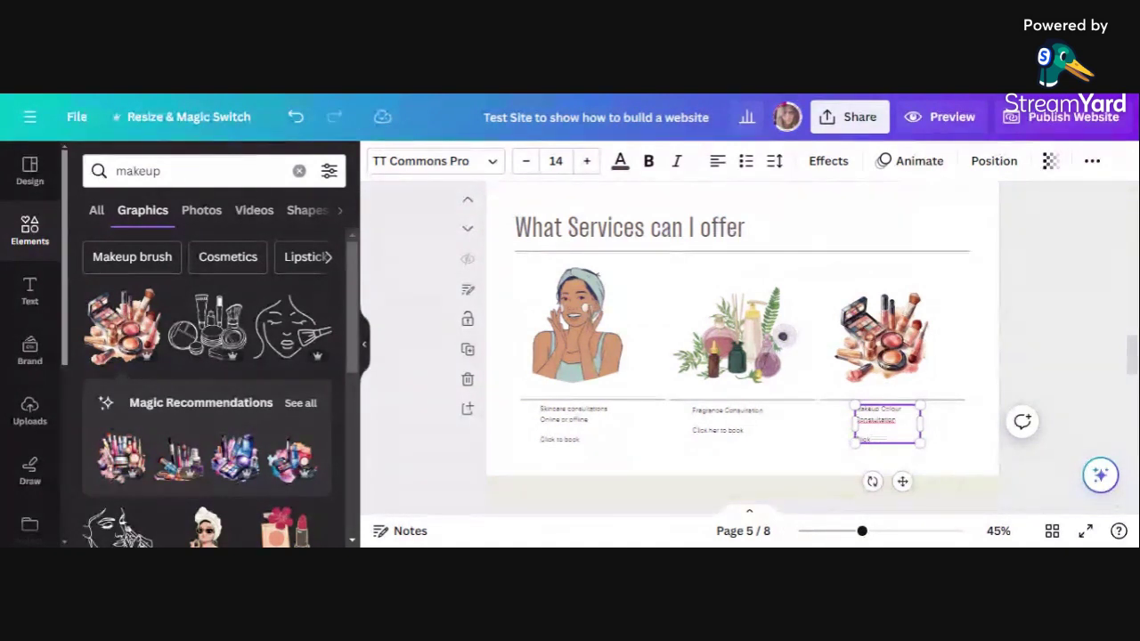
pyautogui.write('to book')
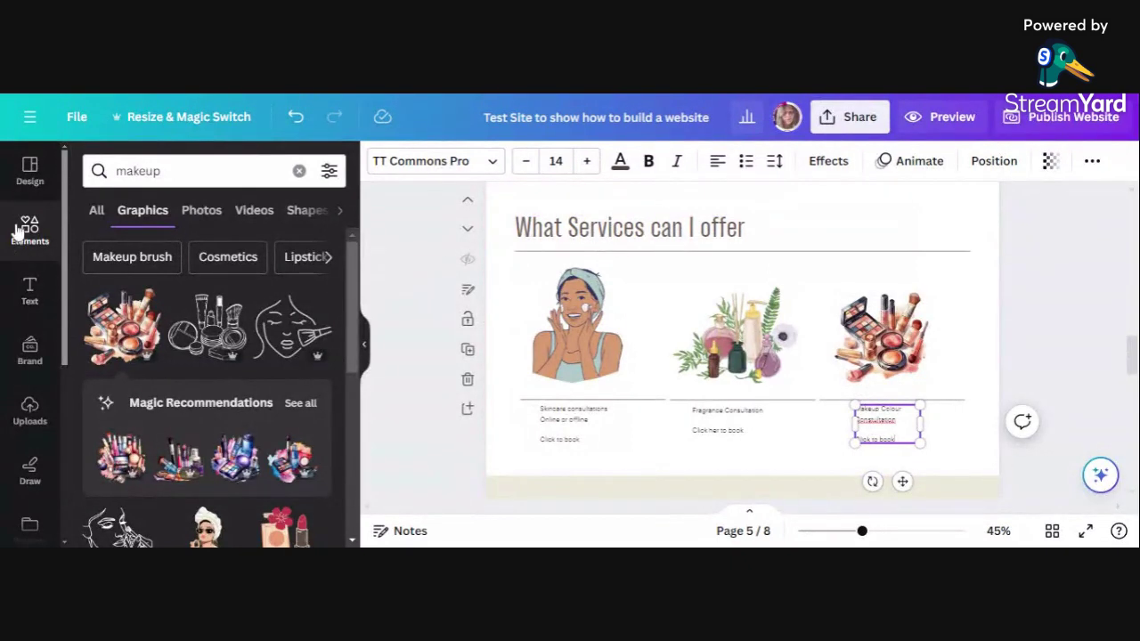
# - Search Elements for 'pink background' and browse all the photo results
pyautogui.click(96, 214)
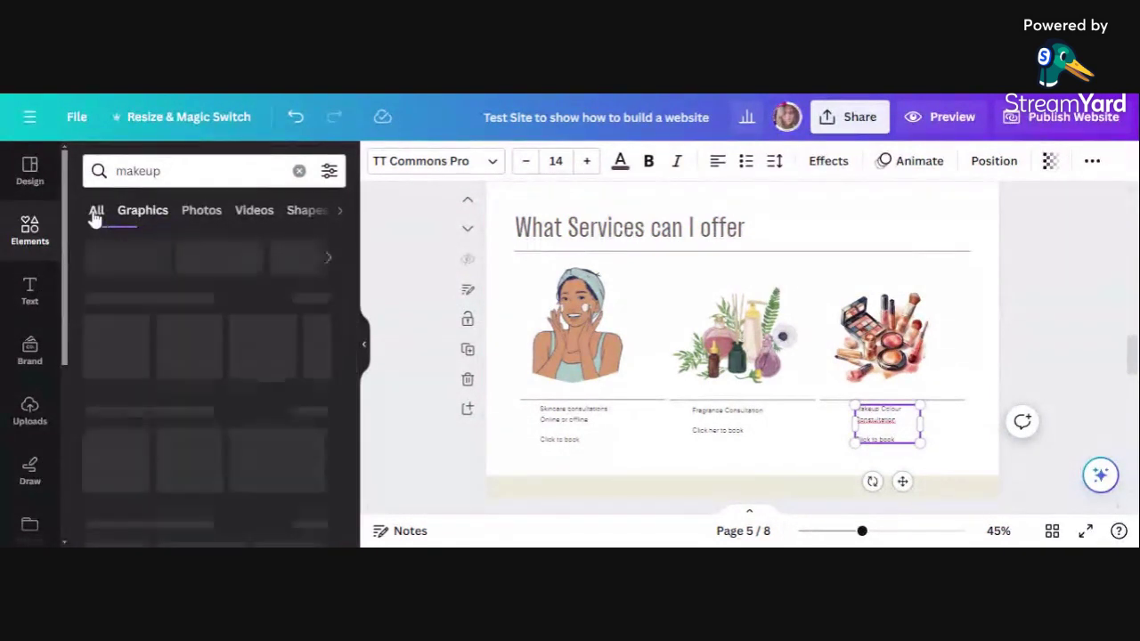
pyautogui.click(138, 171)
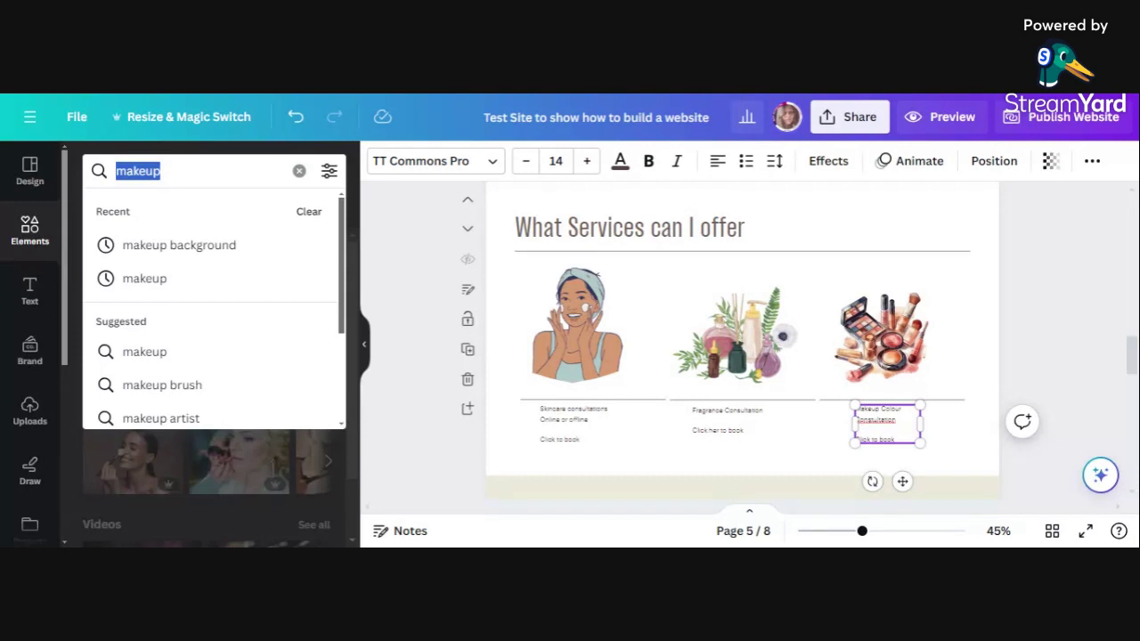
pyautogui.write('pink')
pyautogui.press('BackSpace')
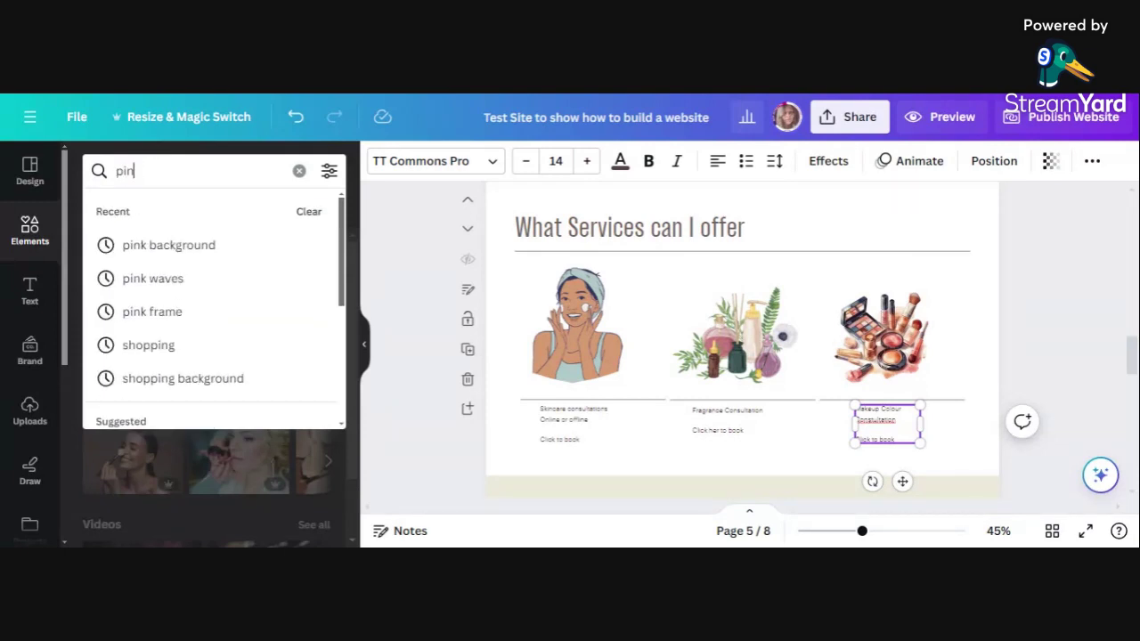
pyautogui.write('k backg')
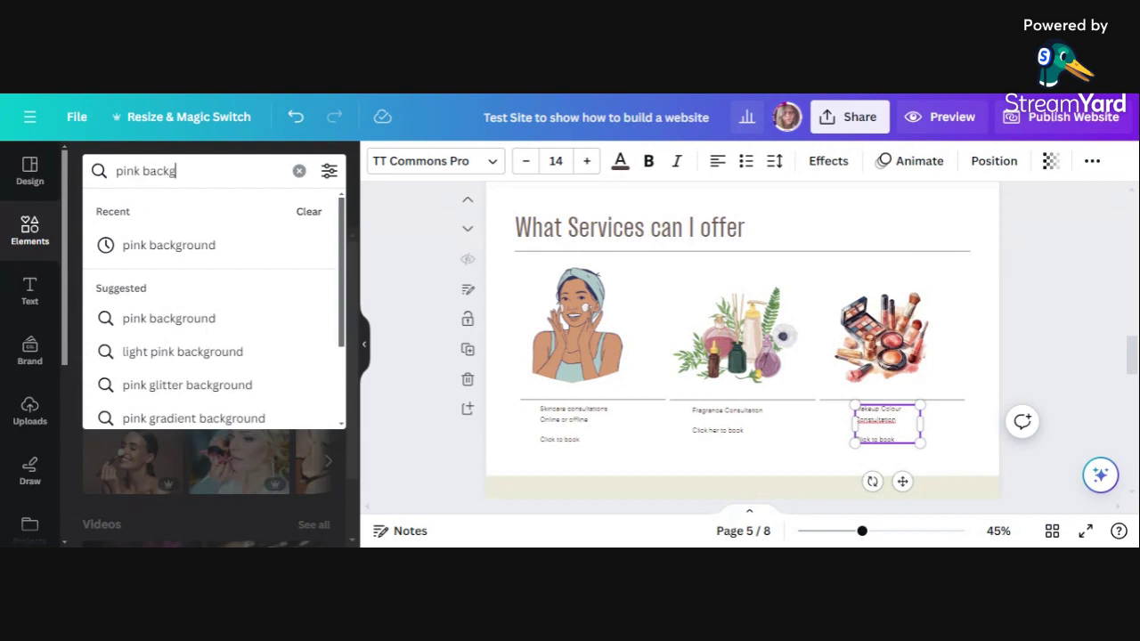
pyautogui.write('round')
pyautogui.press('Return')
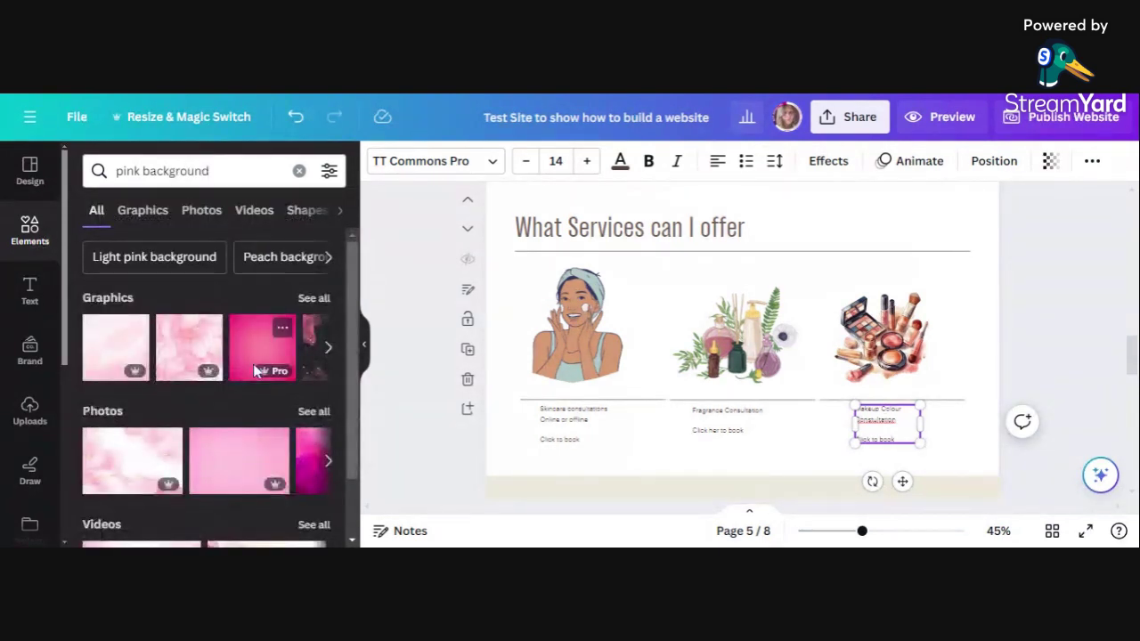
pyautogui.scroll(-2, 255, 387)
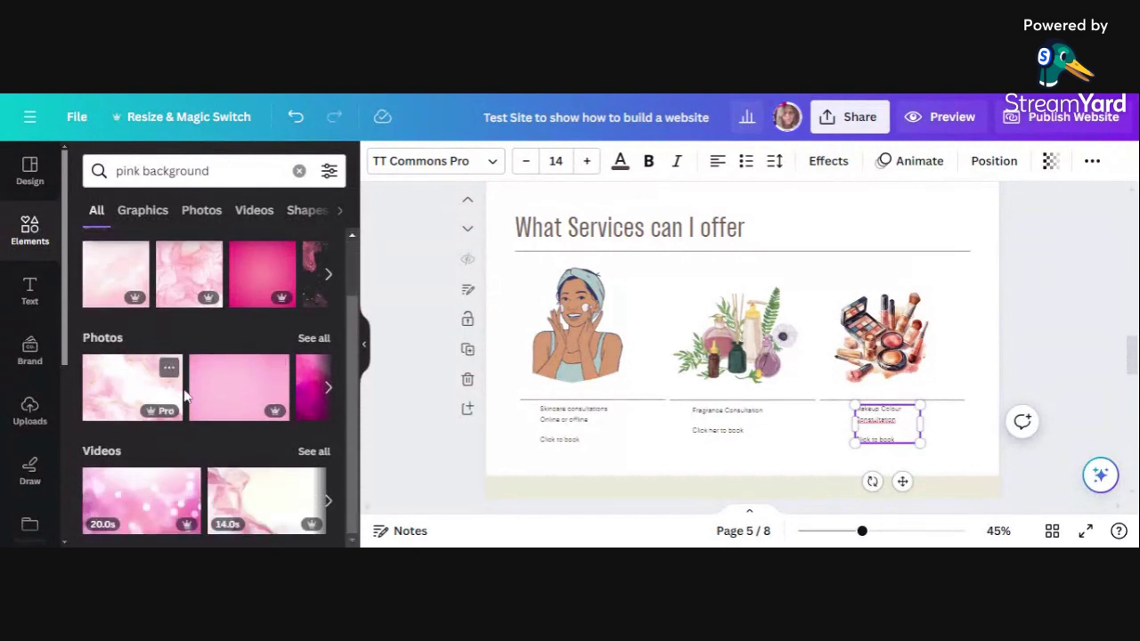
pyautogui.click(311, 339)
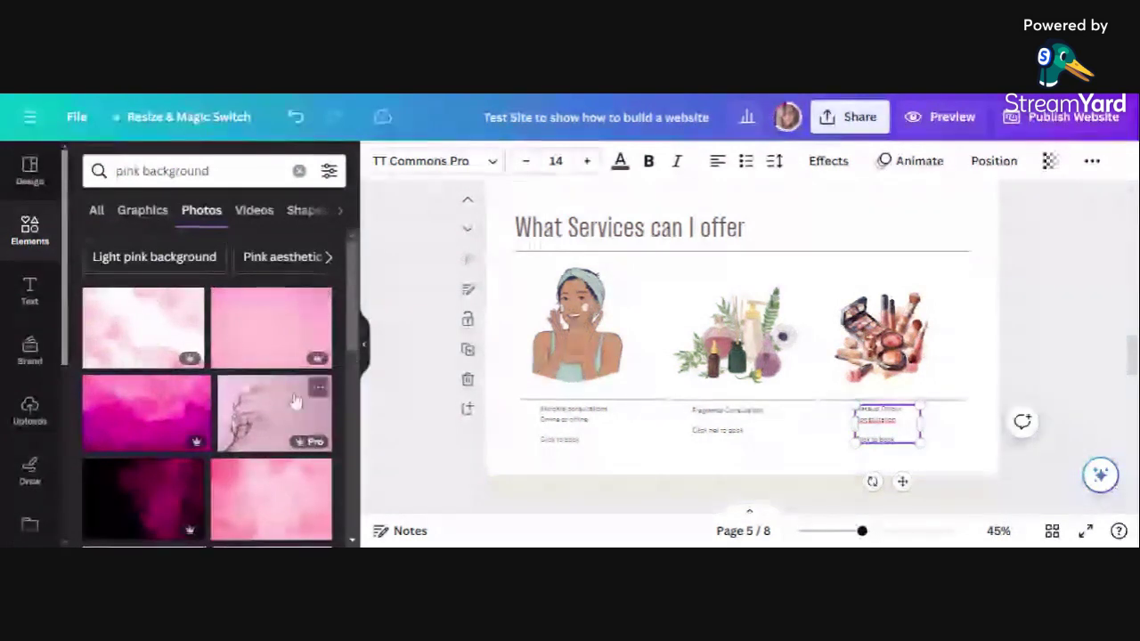
pyautogui.scroll(-1, 296, 402)
pyautogui.scroll(-1, 295, 402)
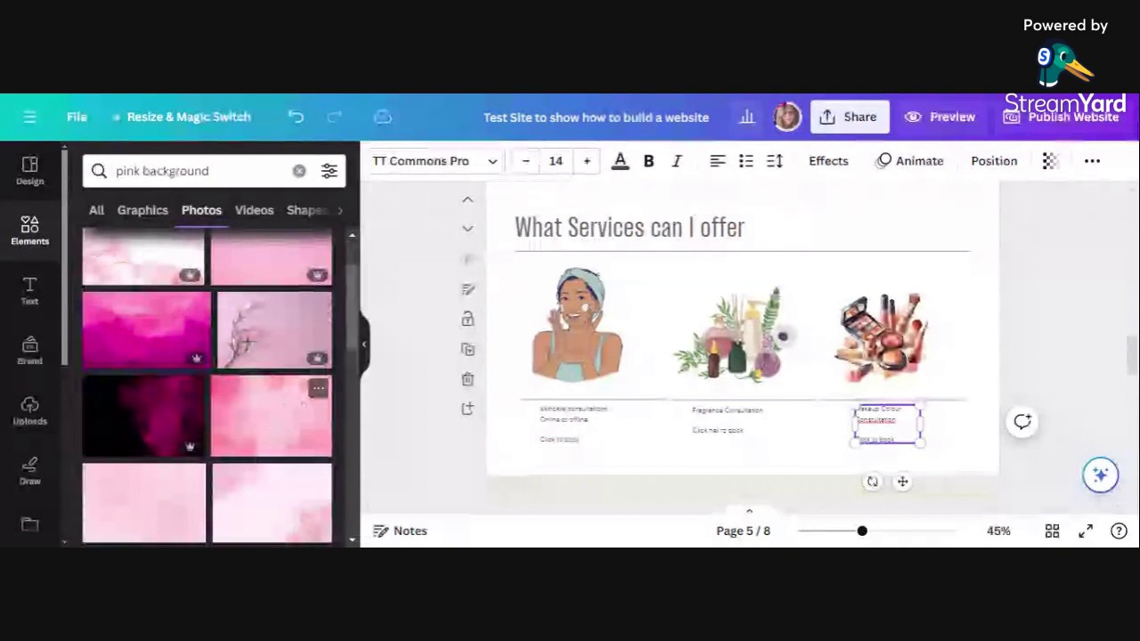
# - Add the pink watercolour photo and set it as the section background
pyautogui.click(283, 521)
pyautogui.rightClick(681, 346)
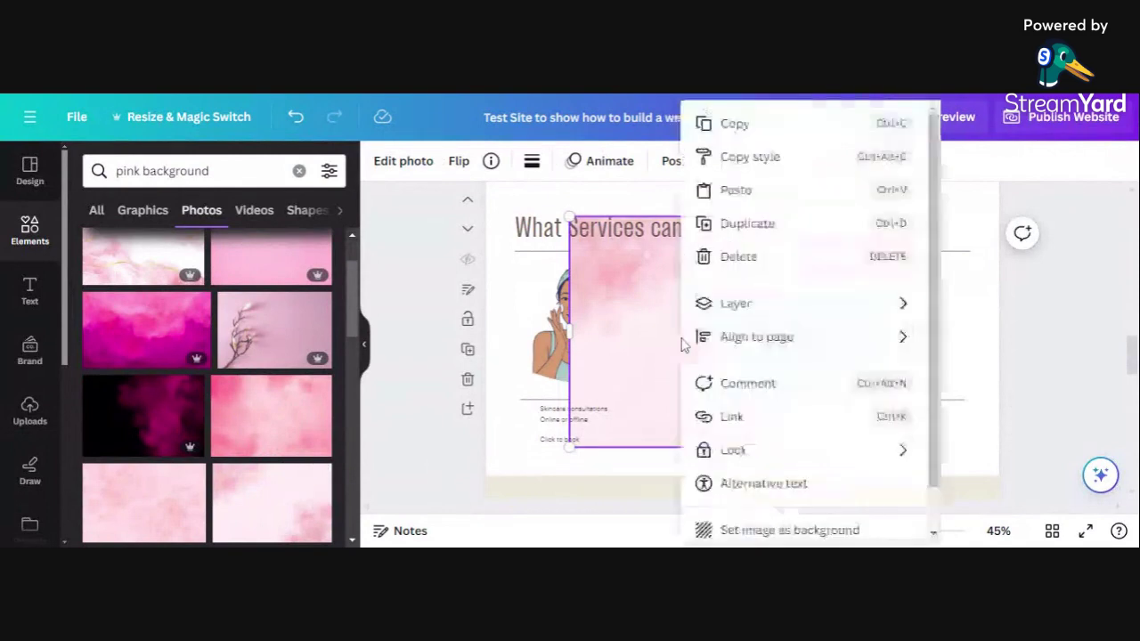
pyautogui.click(757, 532)
pyautogui.scroll(-3, 660, 366)
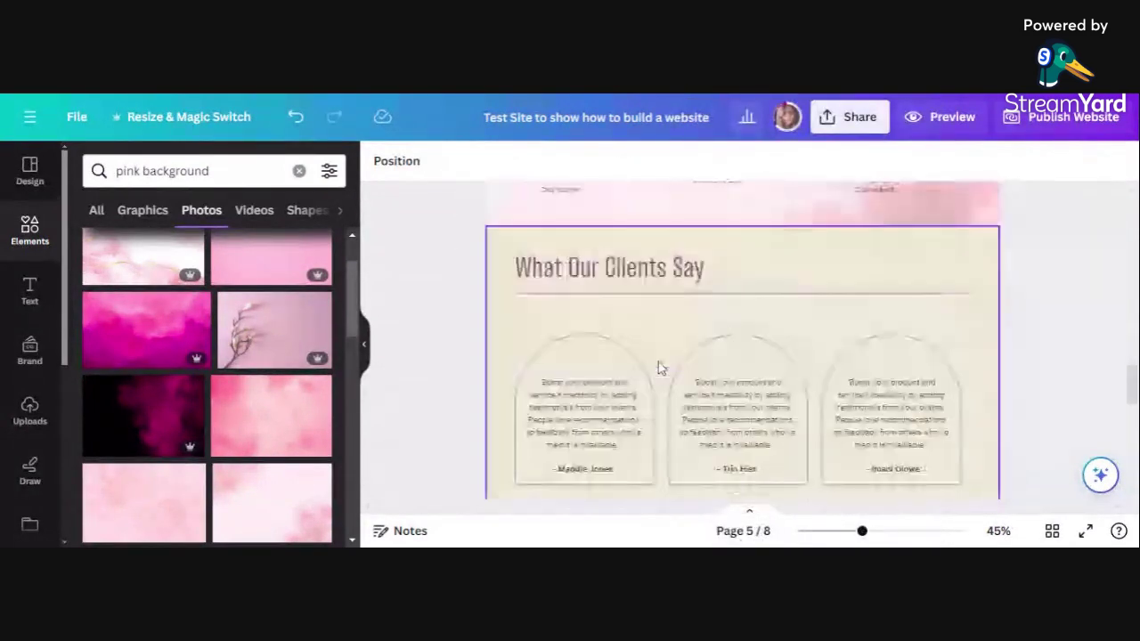
pyautogui.scroll(-2, 659, 366)
# - Retype page 6's 'What Our Clients Say' heading as 'Client Reviews'
pyautogui.scroll(3, 623, 360)
pyautogui.click(613, 352)
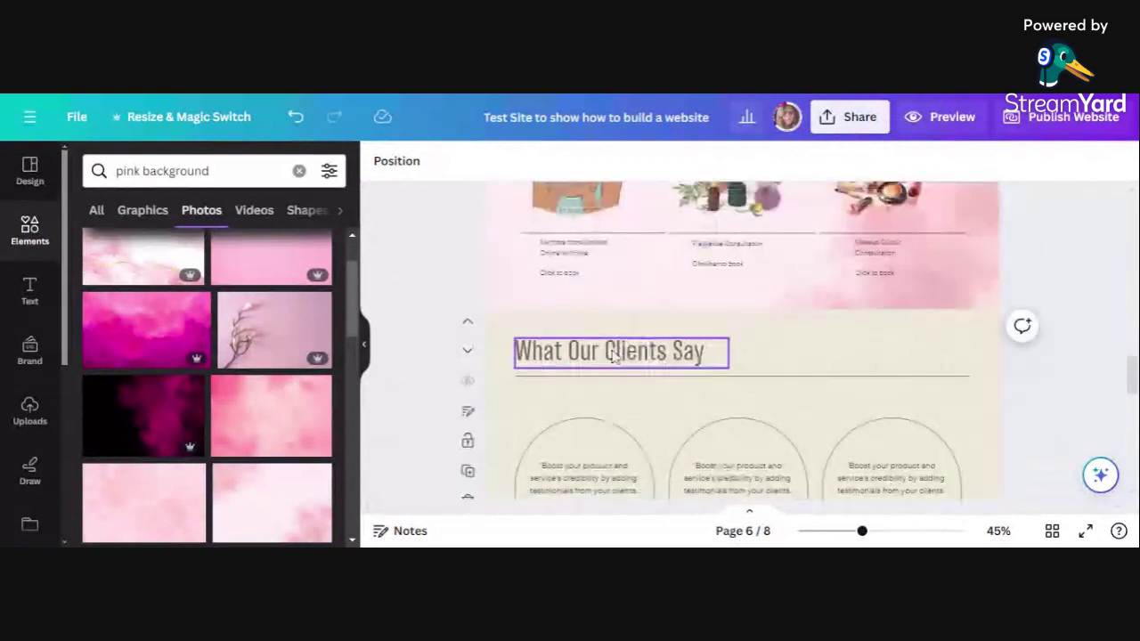
pyautogui.doubleClick(612, 353)
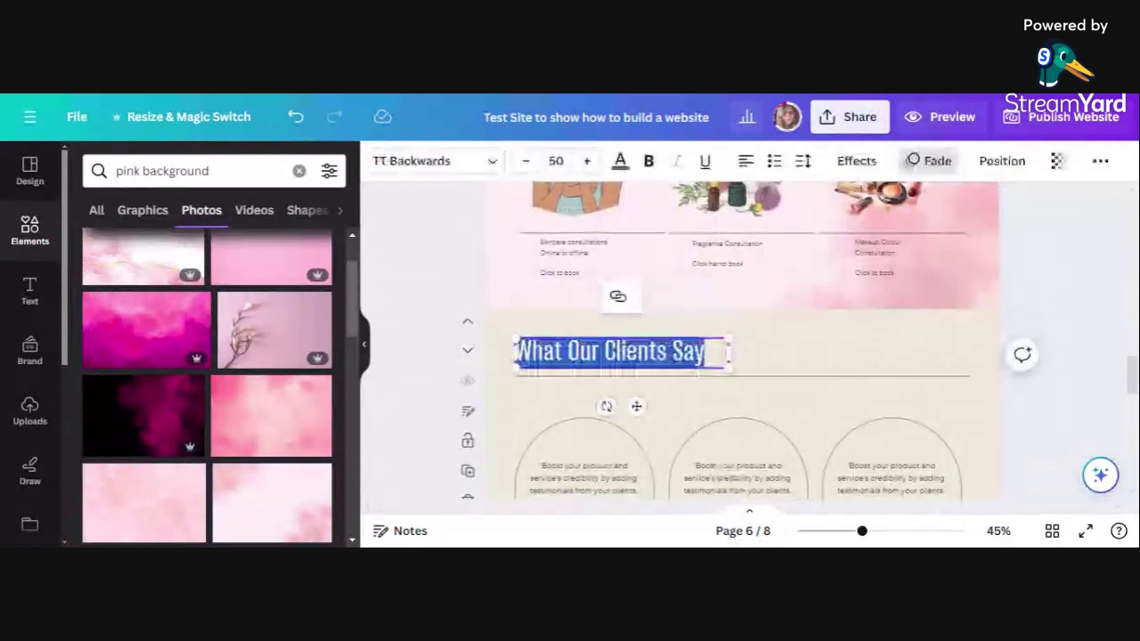
pyautogui.press('BackSpace')
pyautogui.write('Client')
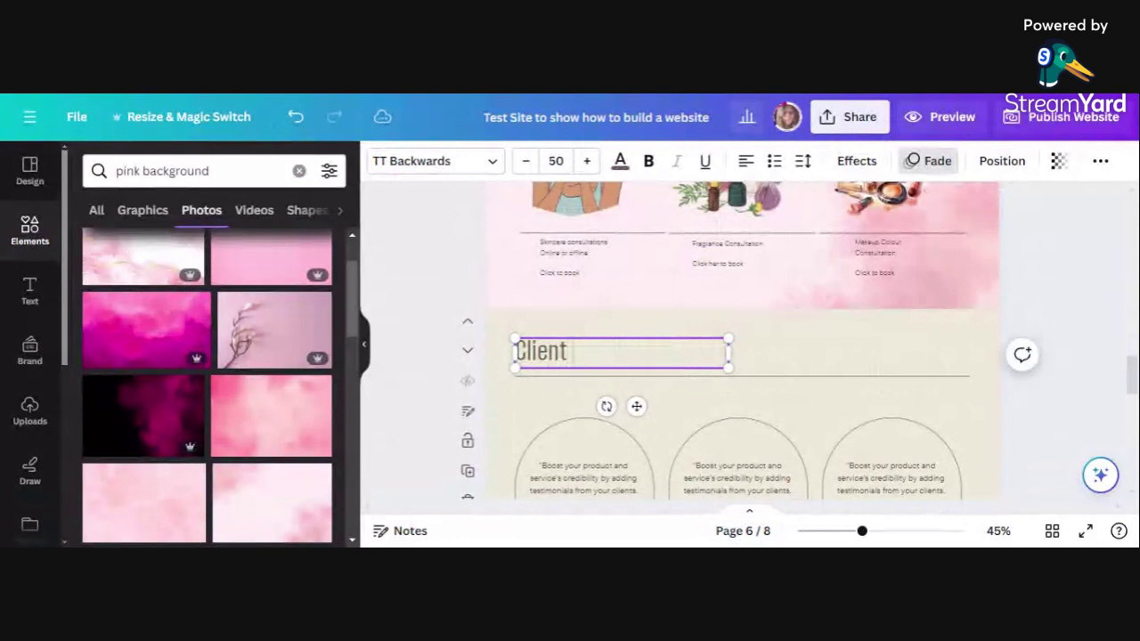
pyautogui.write(' Revies')
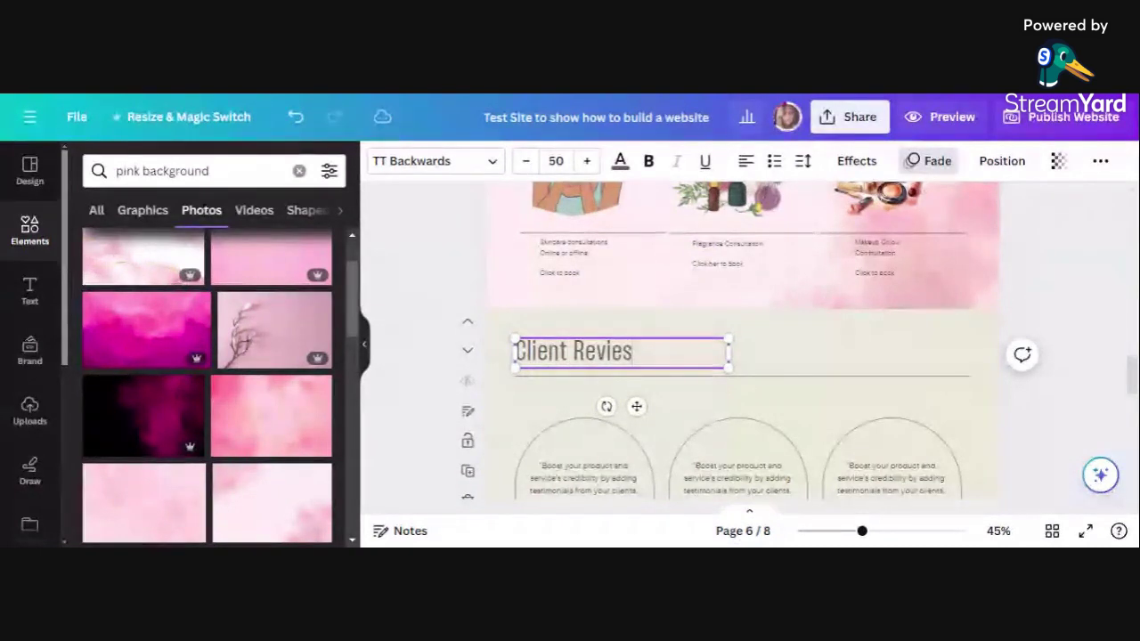
pyautogui.press('BackSpace')
pyautogui.write('ws')
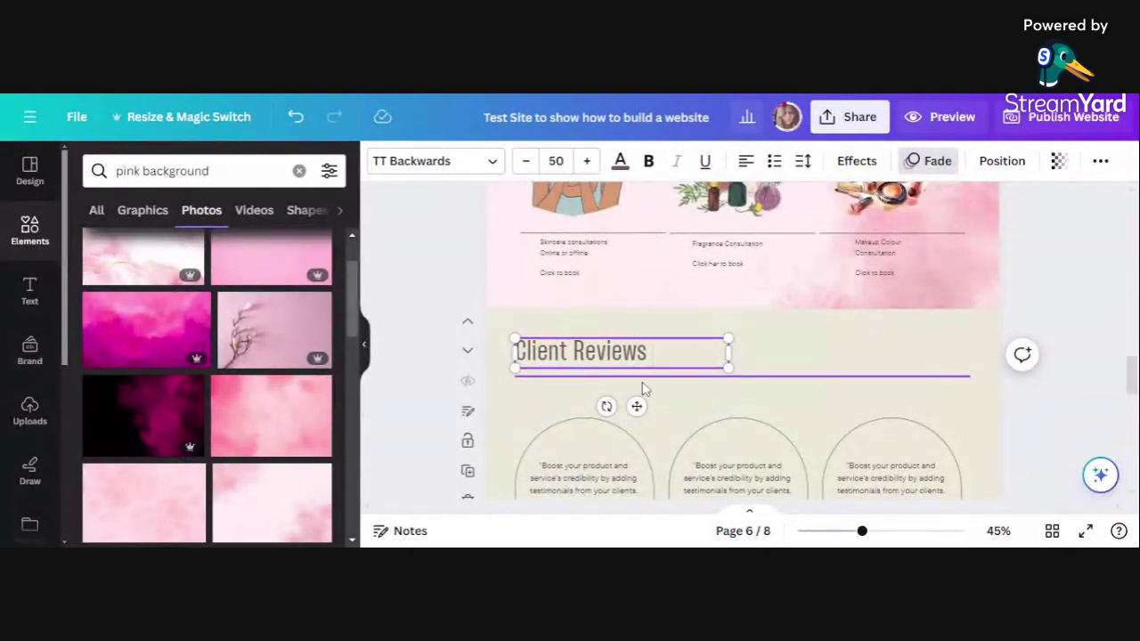
pyautogui.click(820, 348)
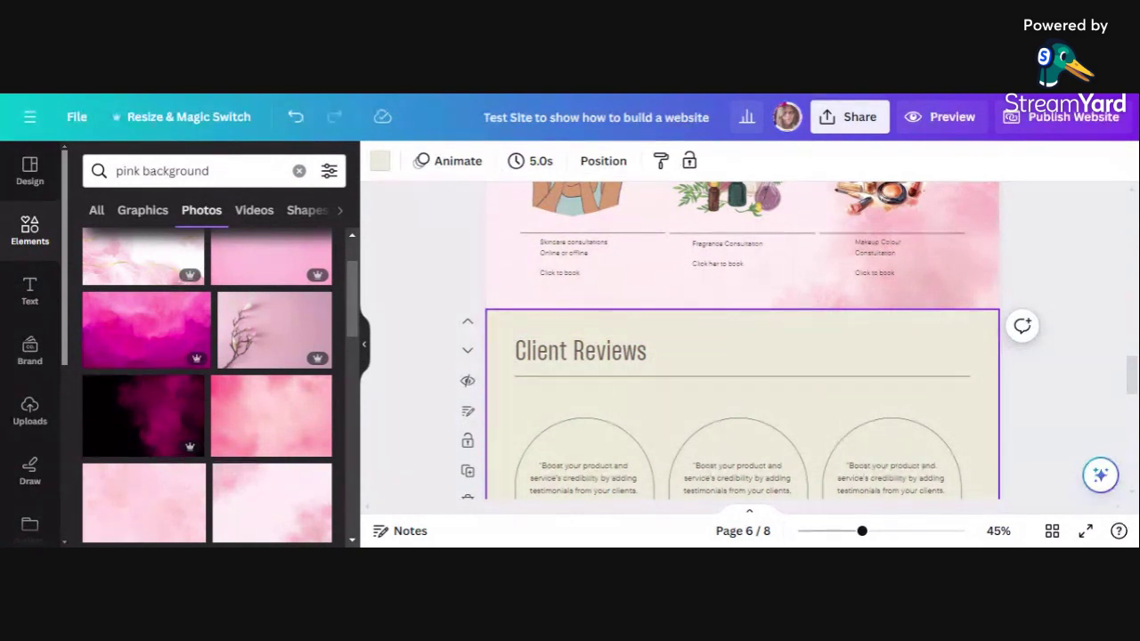
# - Delete the first reviewer's name beneath its testimonial quote
pyautogui.scroll(-2, 815, 341)
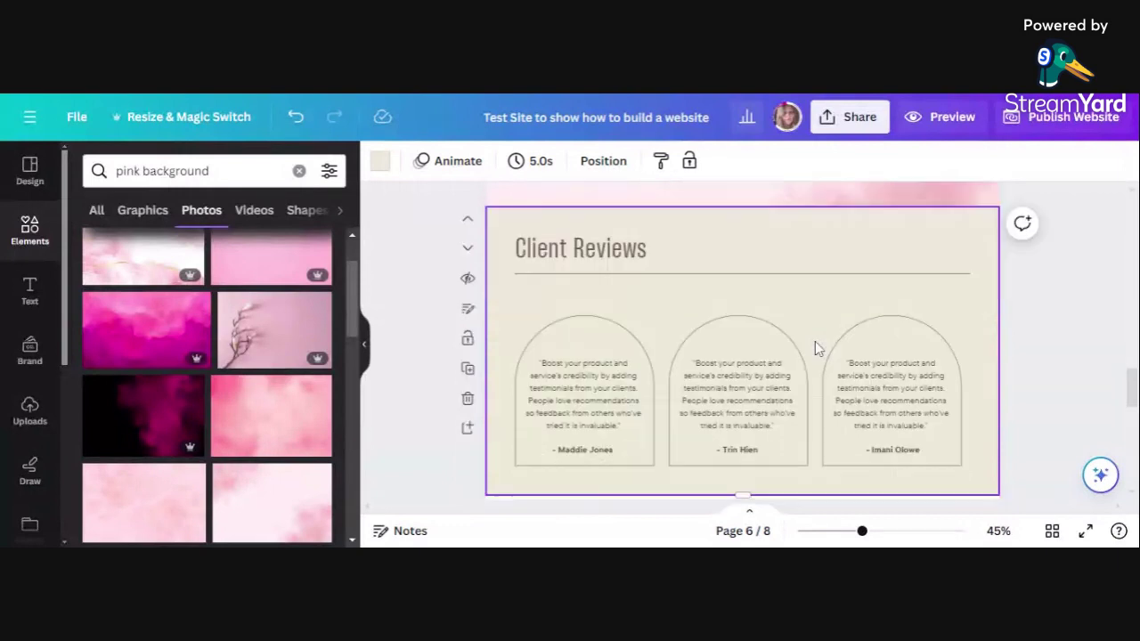
pyautogui.scroll(-1, 815, 347)
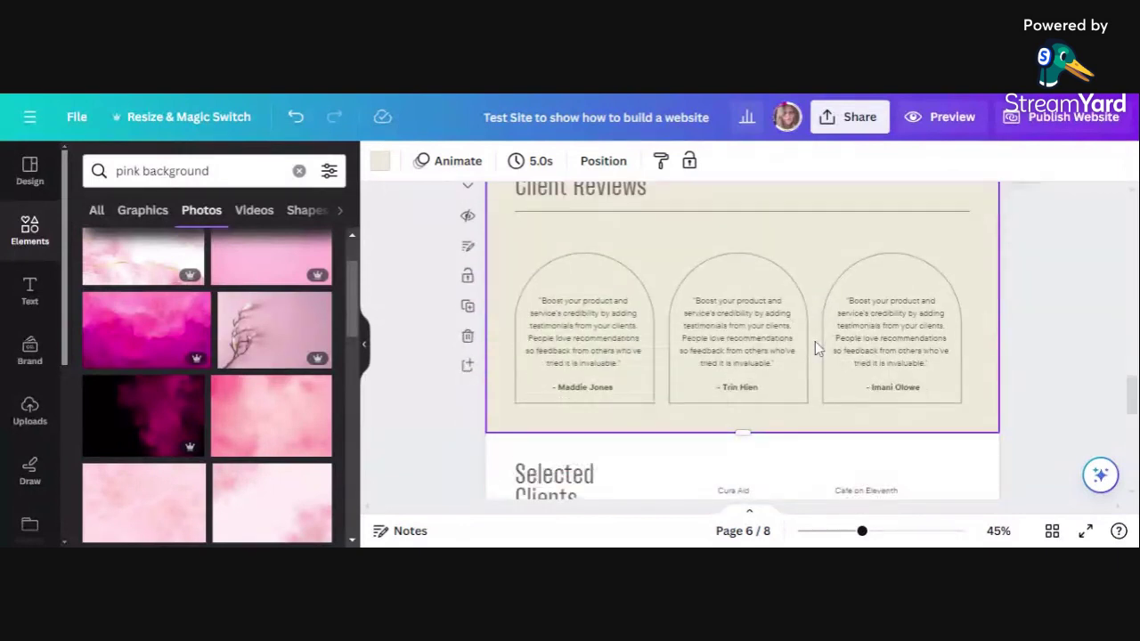
pyautogui.scroll(-2, 815, 346)
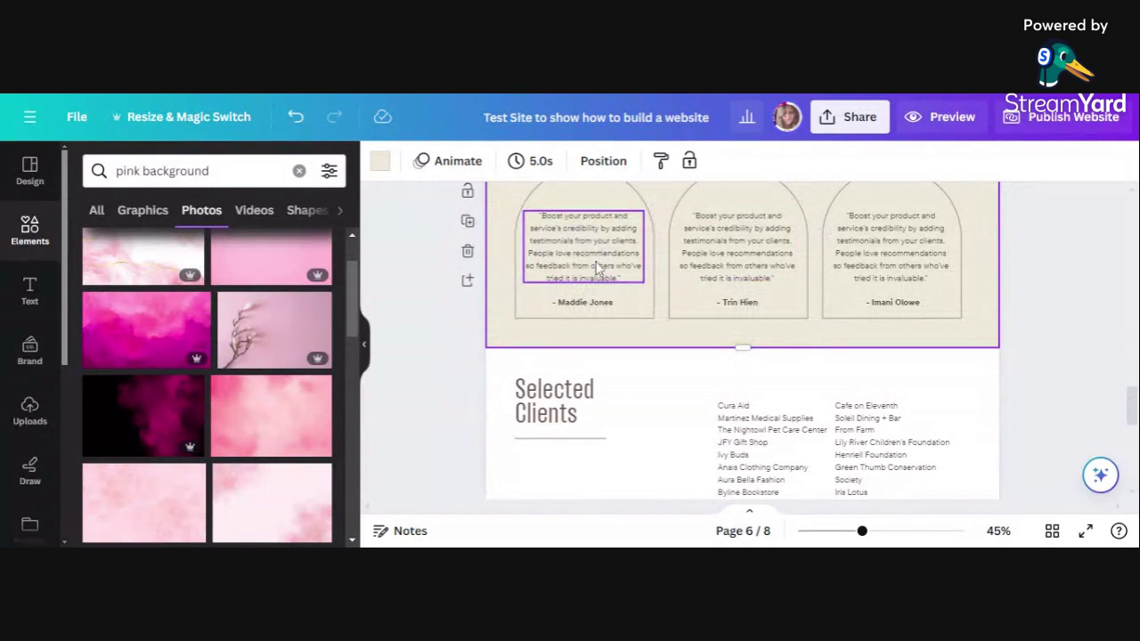
pyautogui.scroll(1, 706, 283)
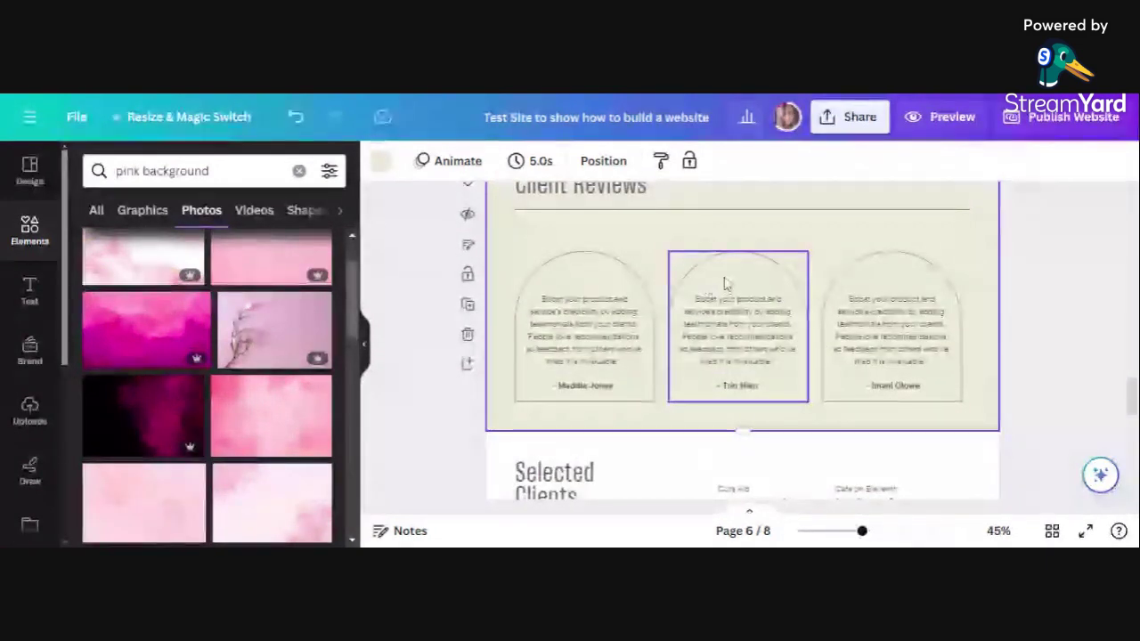
pyautogui.click(739, 337)
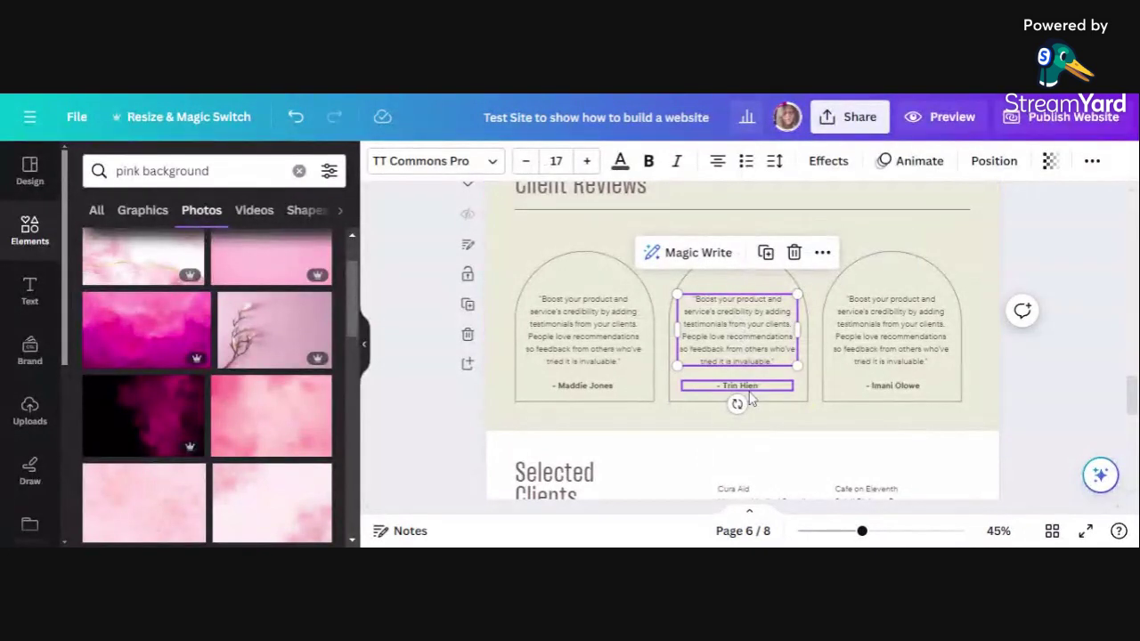
pyautogui.click(587, 392)
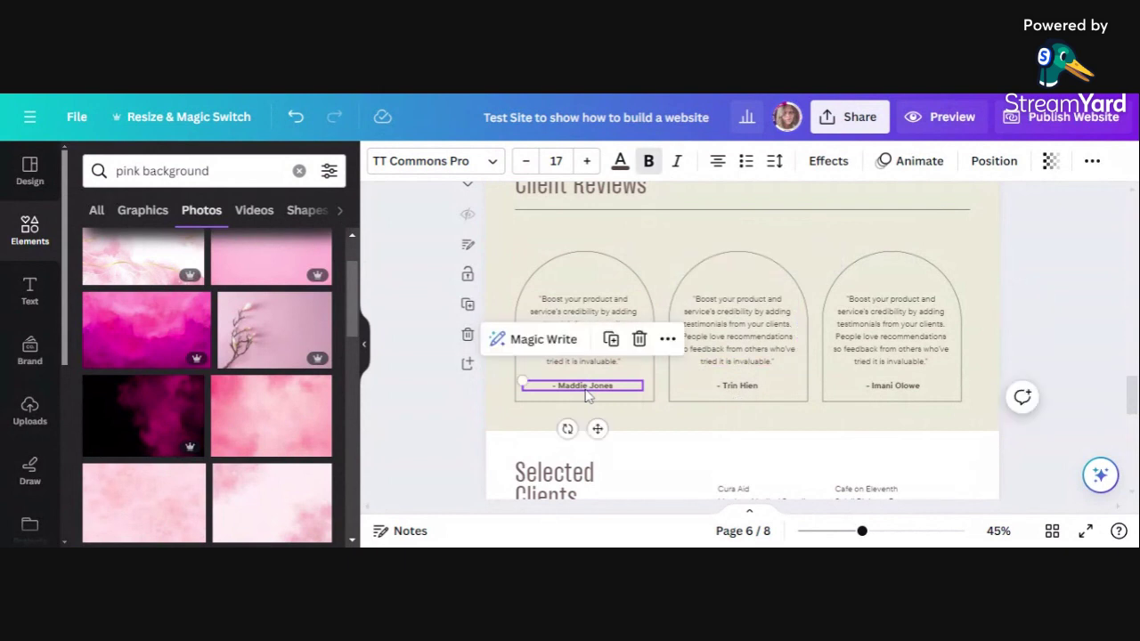
pyautogui.doubleClick(587, 392)
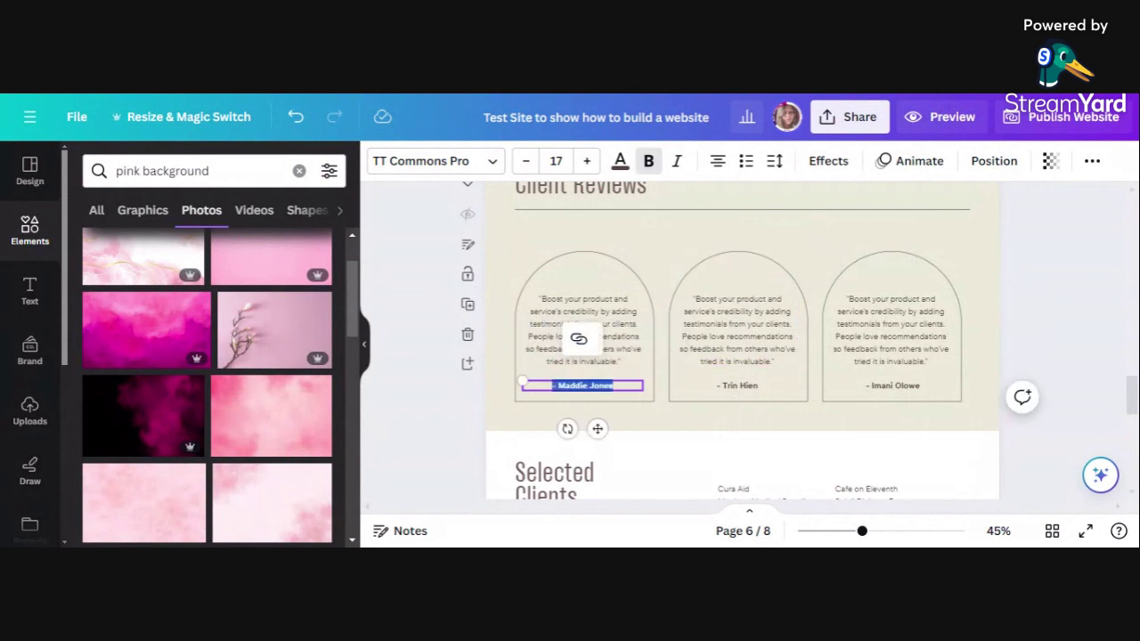
pyautogui.press('BackSpace')
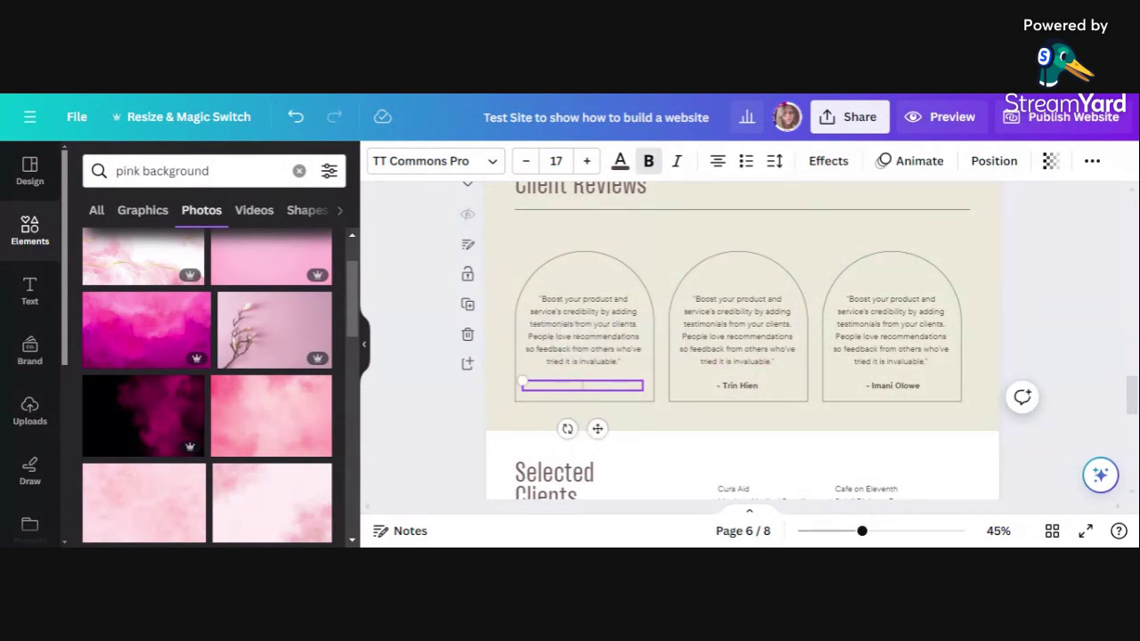
# - Delete the second and third reviewer names, leaving only the quote text
pyautogui.click(732, 398)
pyautogui.doubleClick(735, 390)
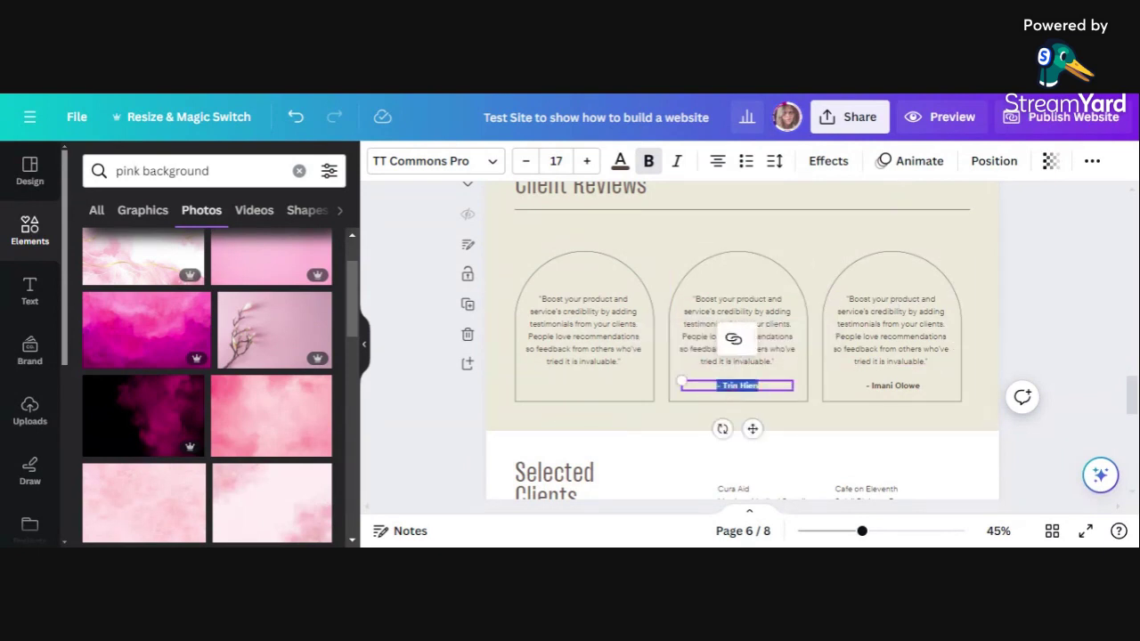
pyautogui.press('BackSpace')
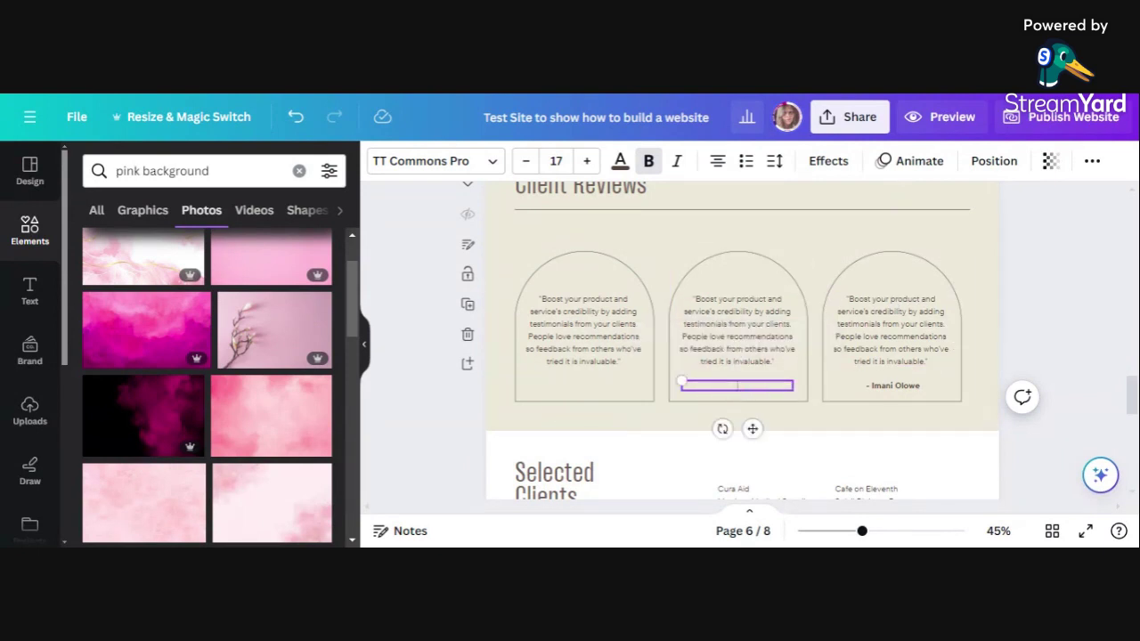
pyautogui.click(895, 392)
pyautogui.doubleClick(894, 389)
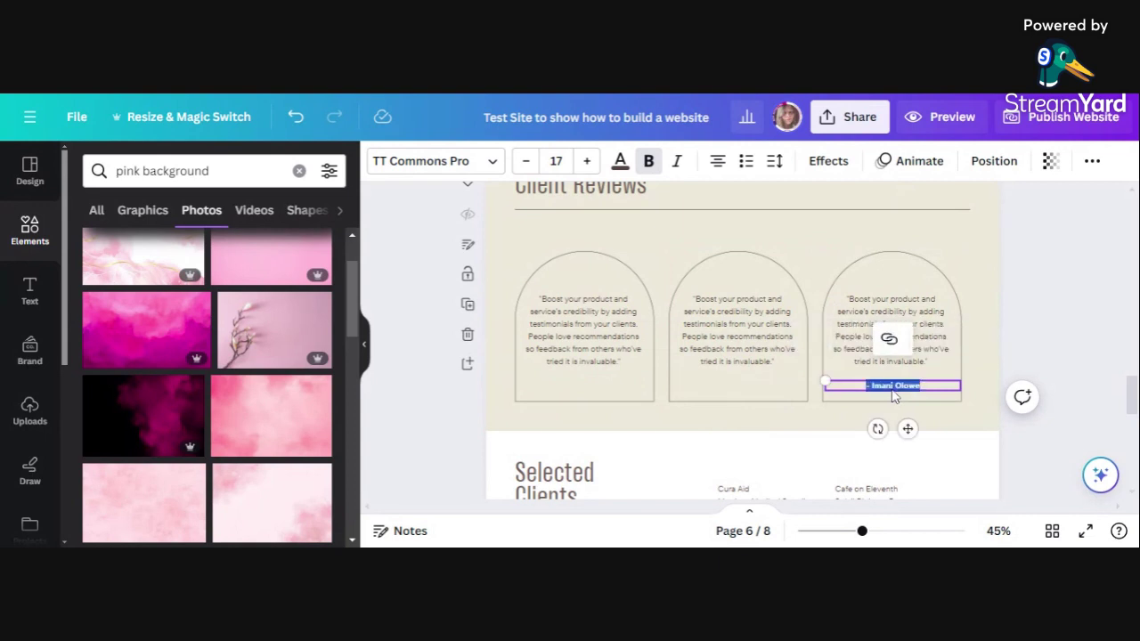
pyautogui.press('BackSpace')
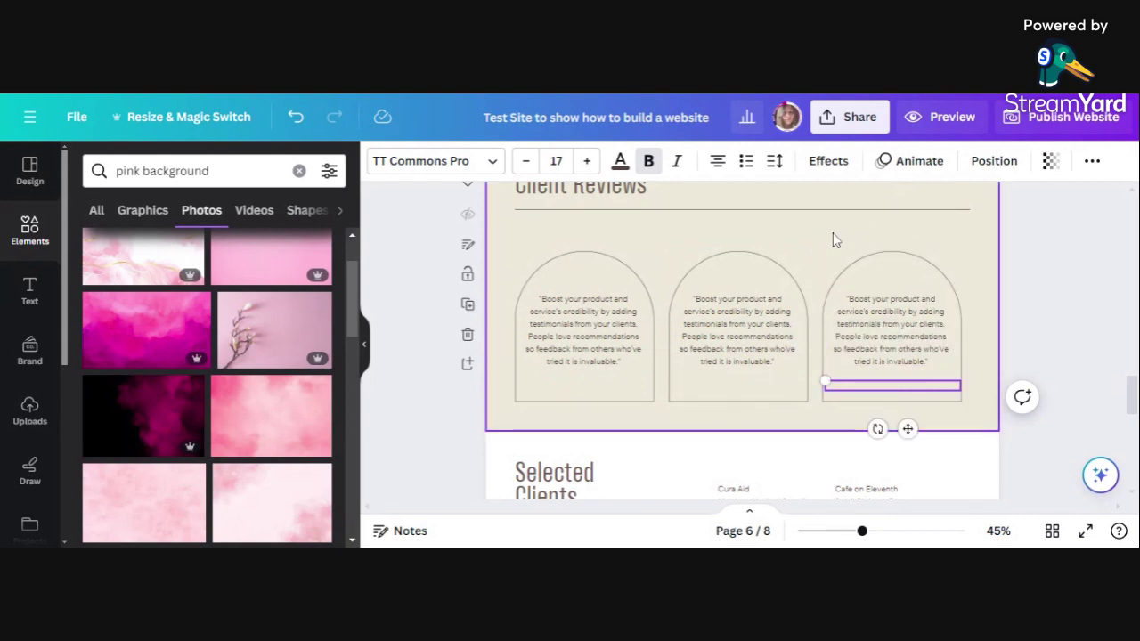
pyautogui.click(806, 236)
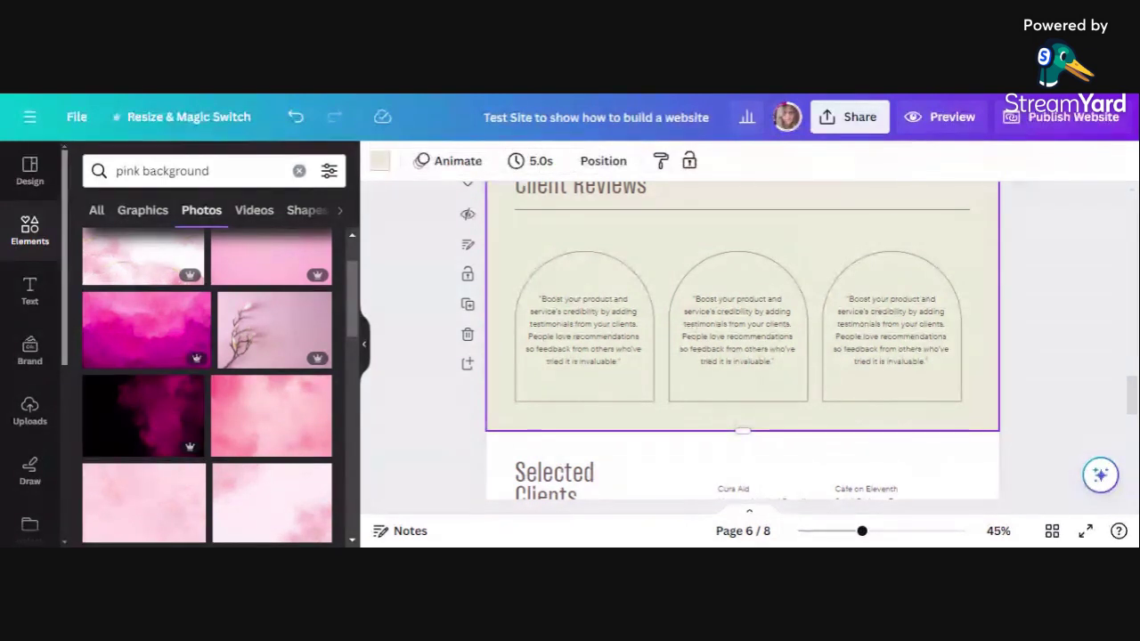
# - Add the pink watercolour photo and make it the Client Reviews section background
pyautogui.scroll(2, 804, 257)
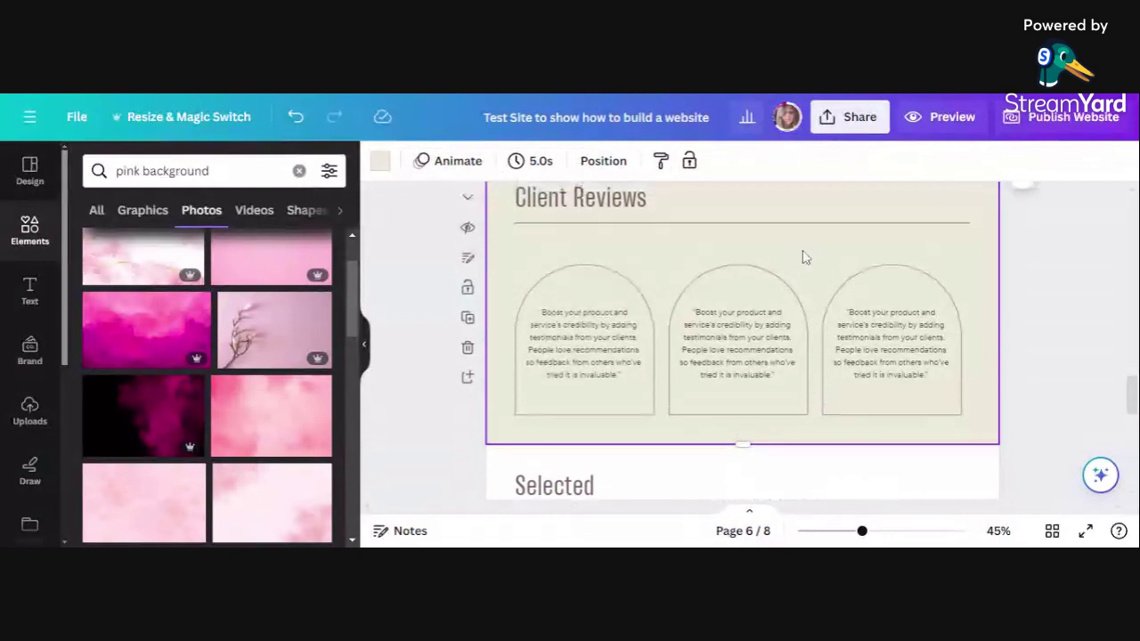
pyautogui.scroll(3, 804, 258)
pyautogui.scroll(1, 804, 257)
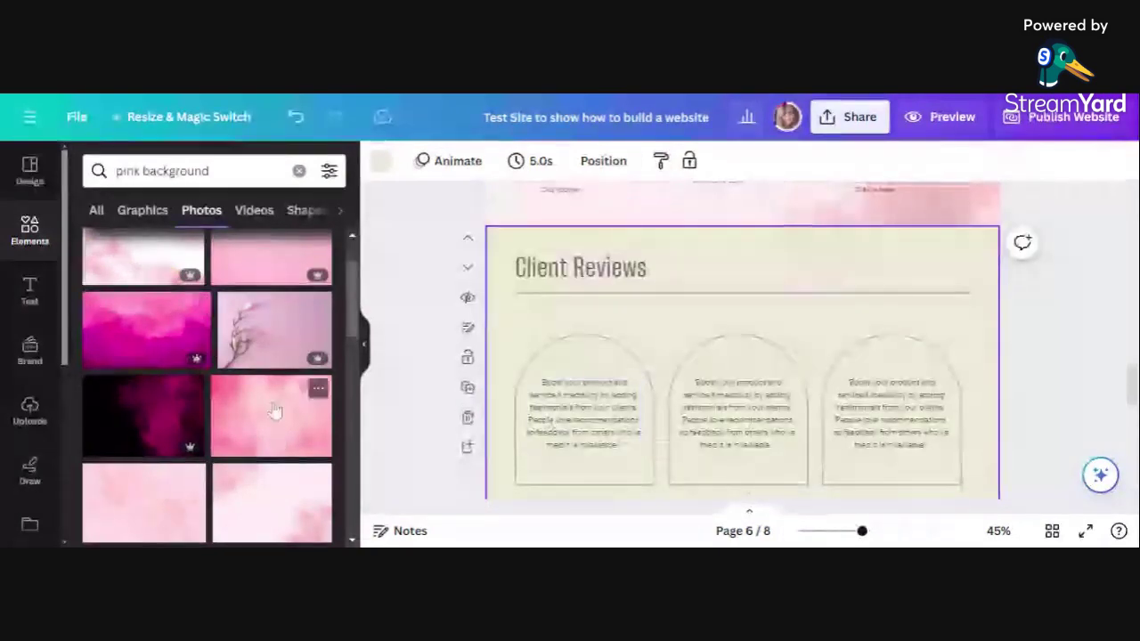
pyautogui.scroll(-1, 275, 411)
pyautogui.click(285, 350)
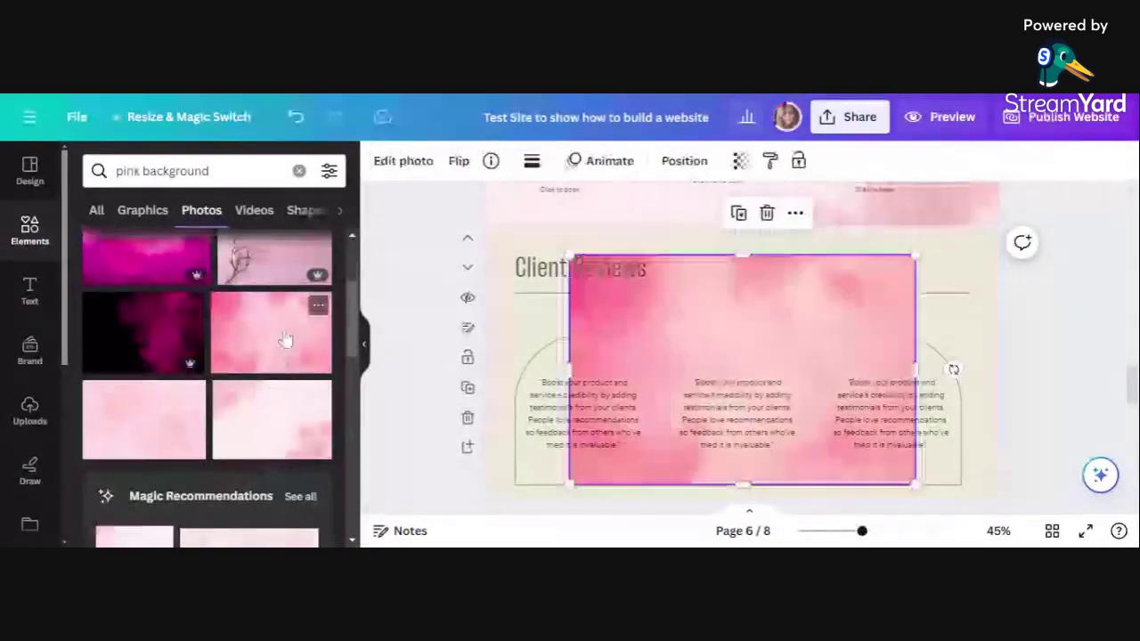
pyautogui.rightClick(776, 331)
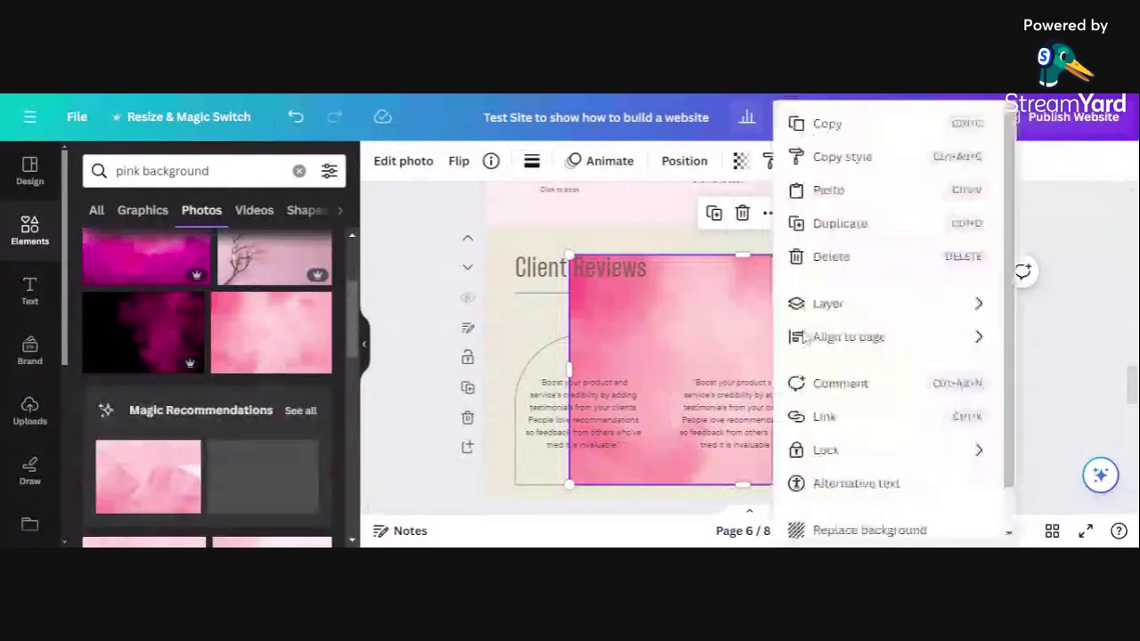
pyautogui.click(844, 531)
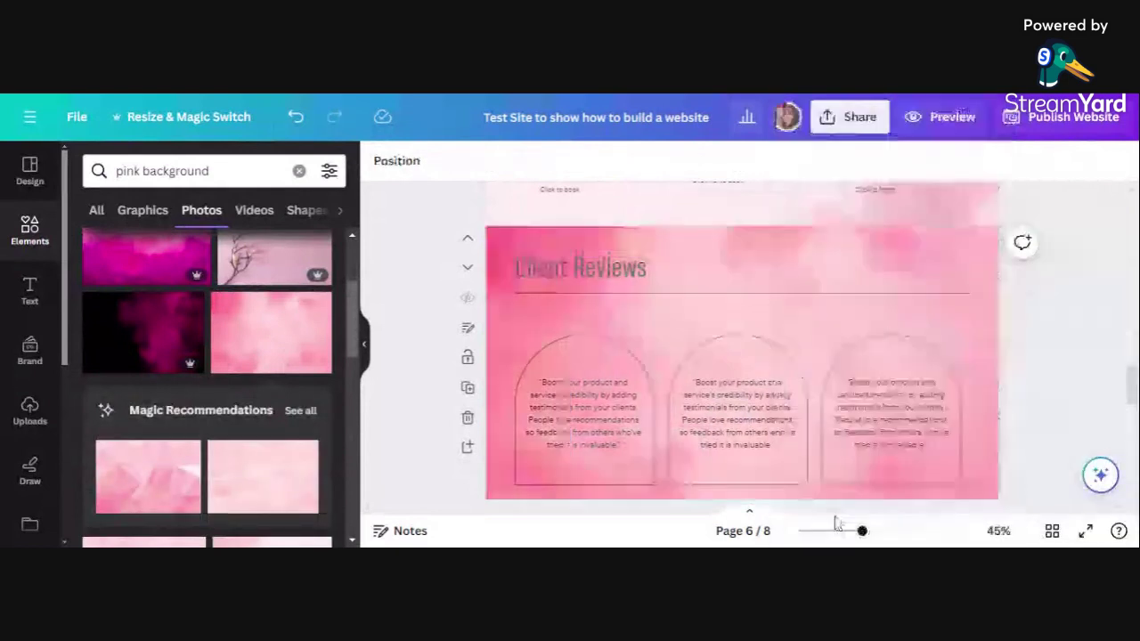
pyautogui.scroll(-2, 802, 361)
# - Delete the Selected Clients page so the contact page follows Client Reviews
pyautogui.scroll(-1, 801, 365)
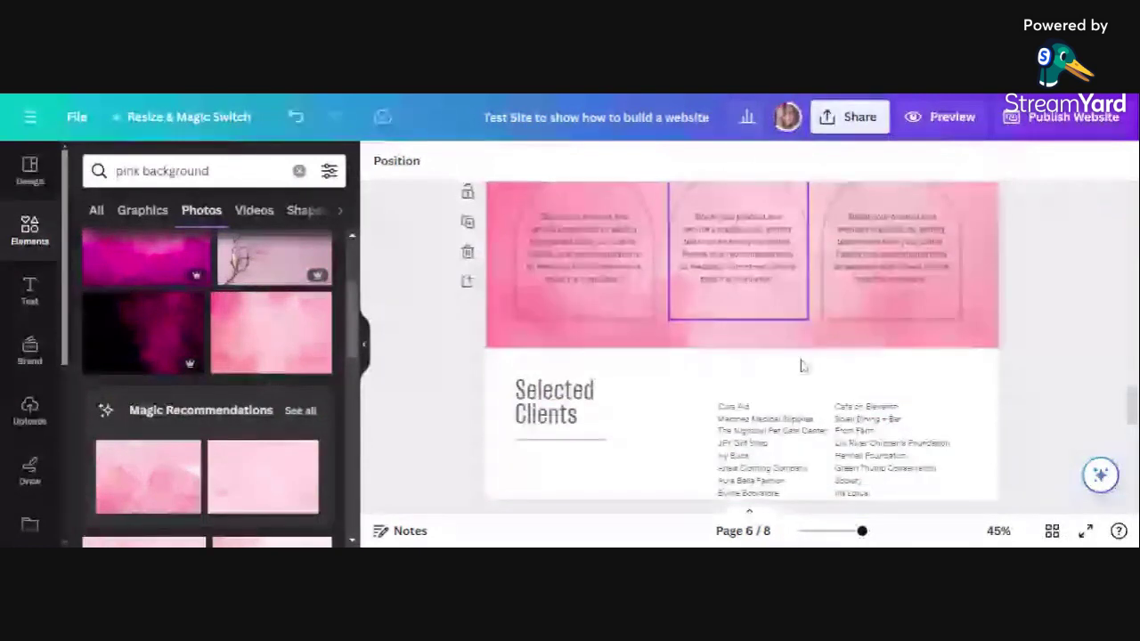
pyautogui.scroll(-4, 801, 365)
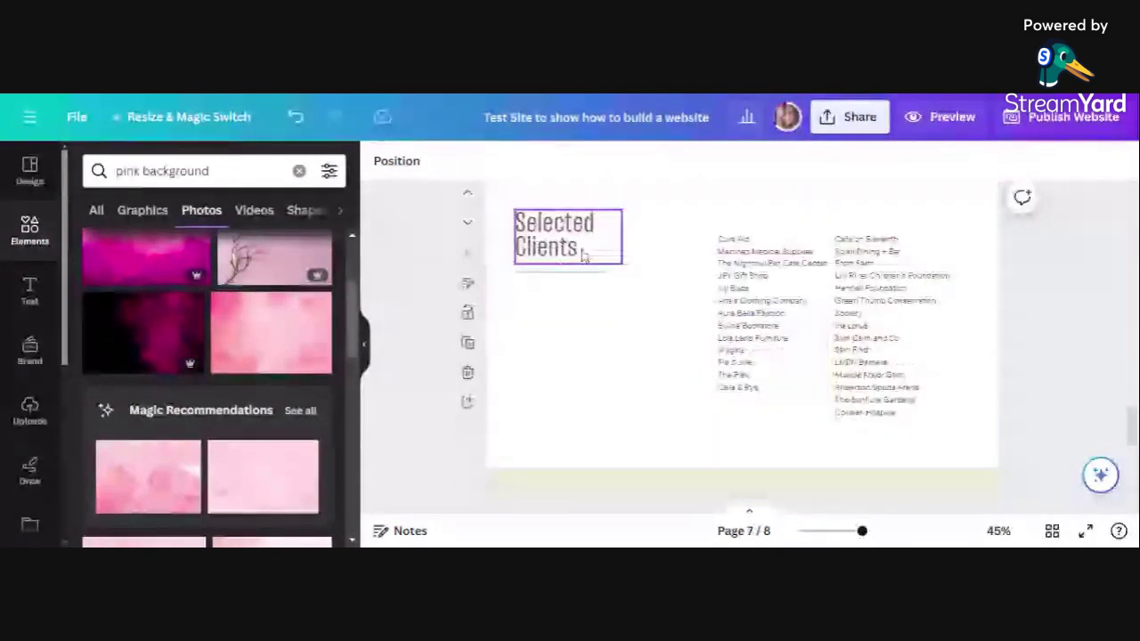
pyautogui.scroll(-1, 583, 256)
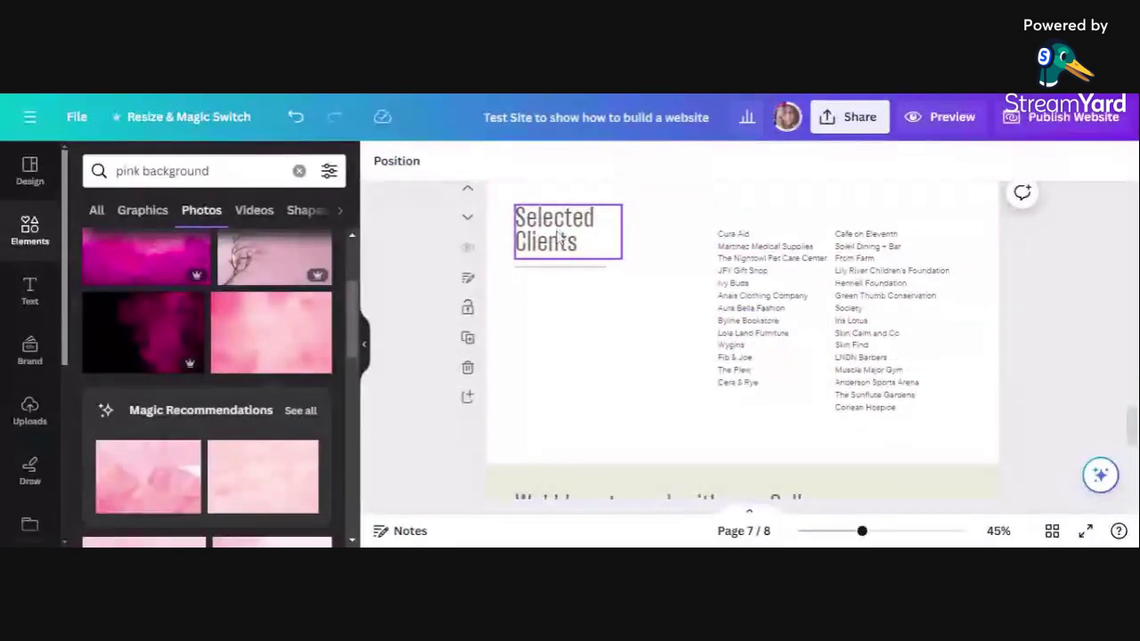
pyautogui.scroll(-2, 555, 234)
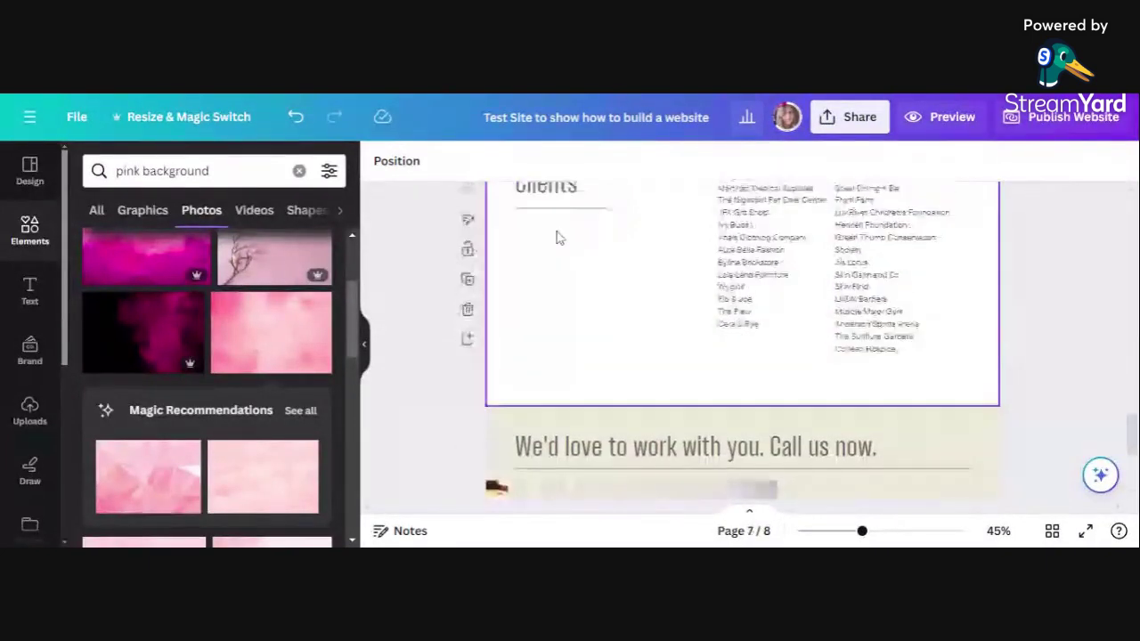
pyautogui.scroll(2, 565, 267)
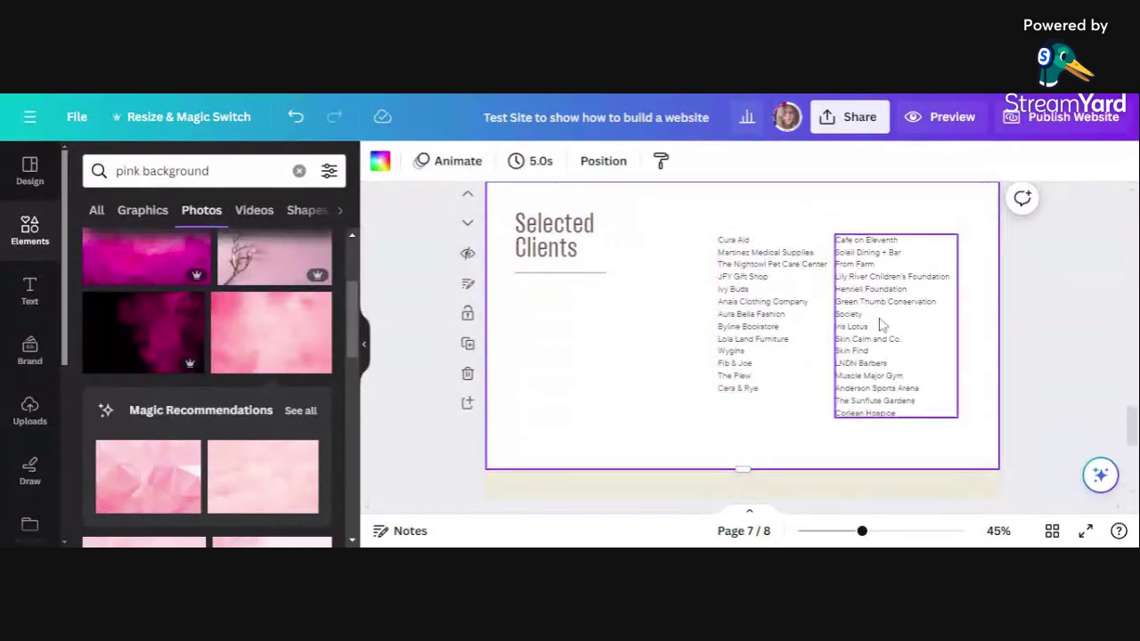
pyautogui.scroll(3, 879, 324)
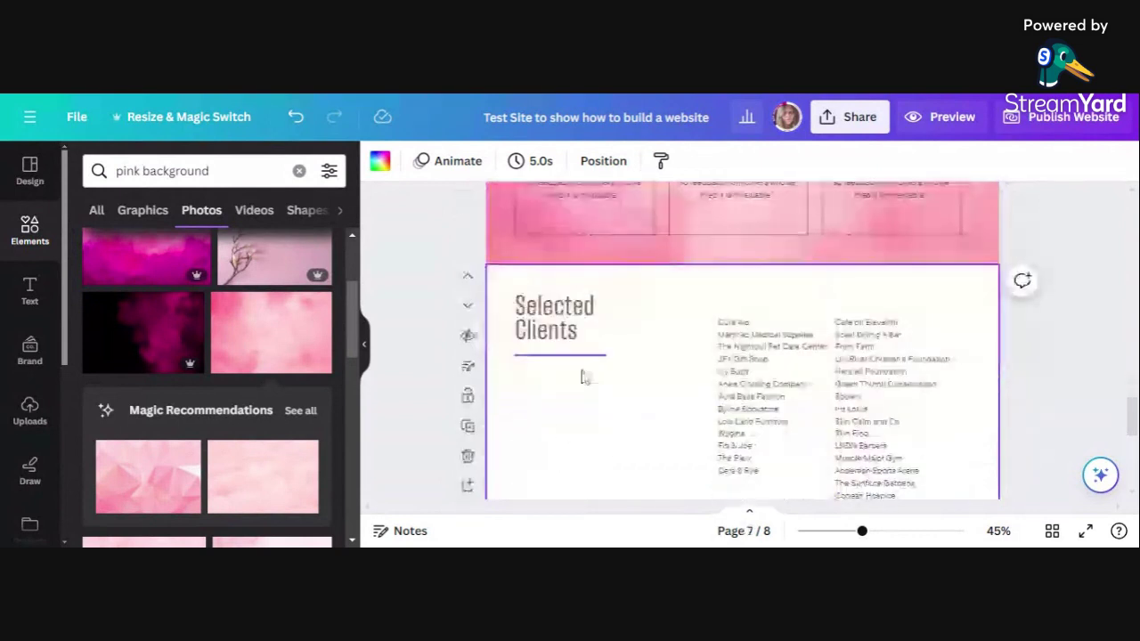
pyautogui.click(468, 457)
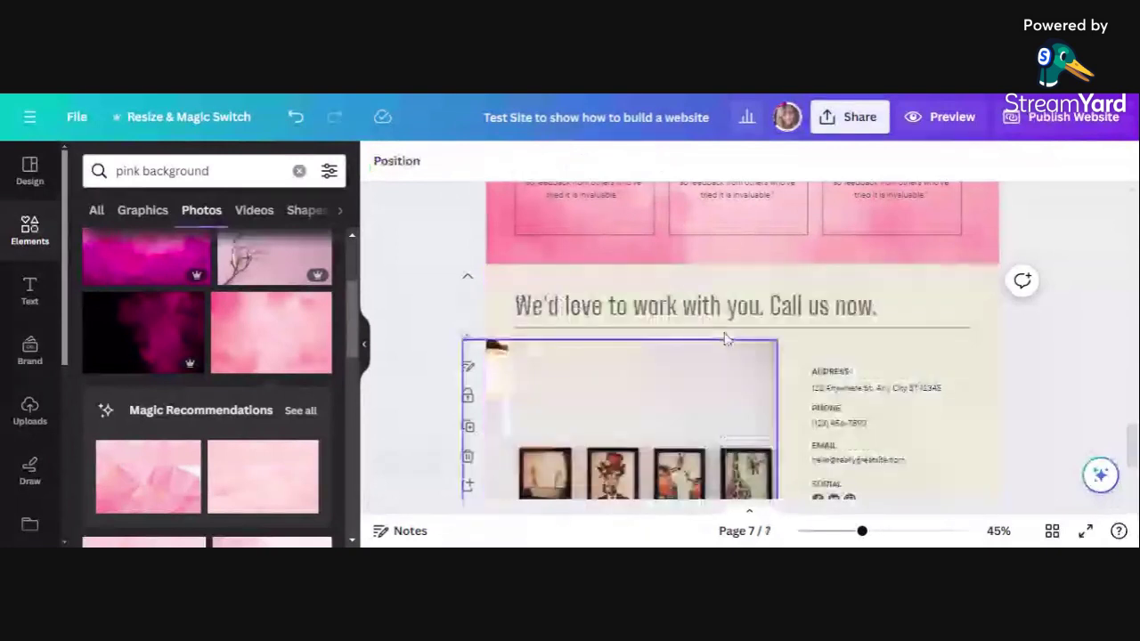
pyautogui.scroll(-2, 728, 333)
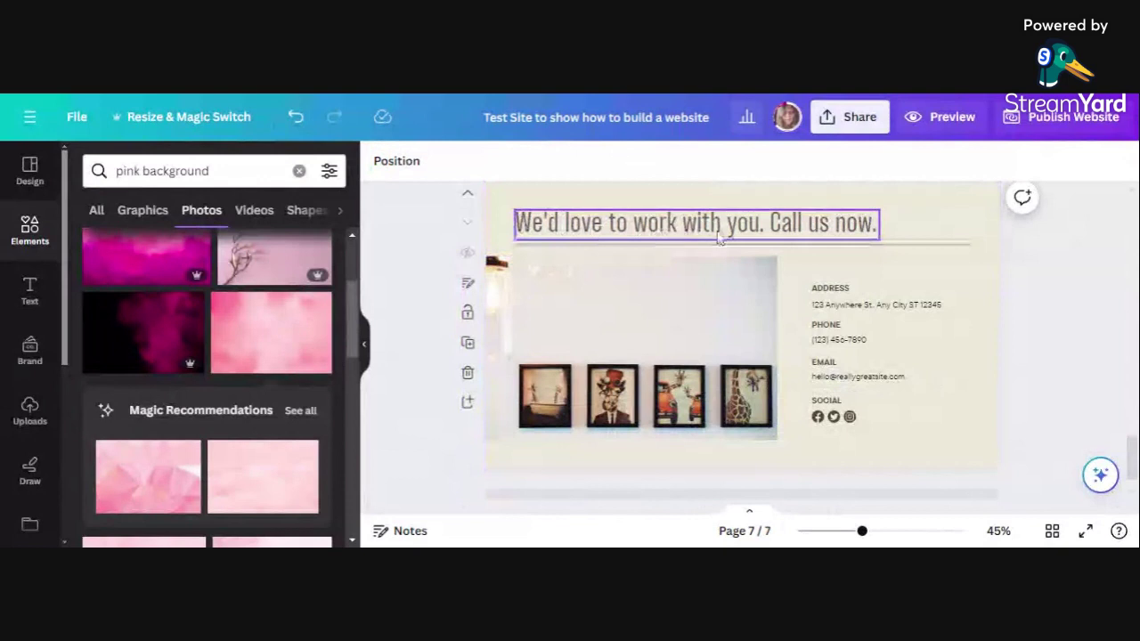
# - Change the contact heading to 'I would love you to come on this Journey with me', widened to one line
pyautogui.click(583, 230)
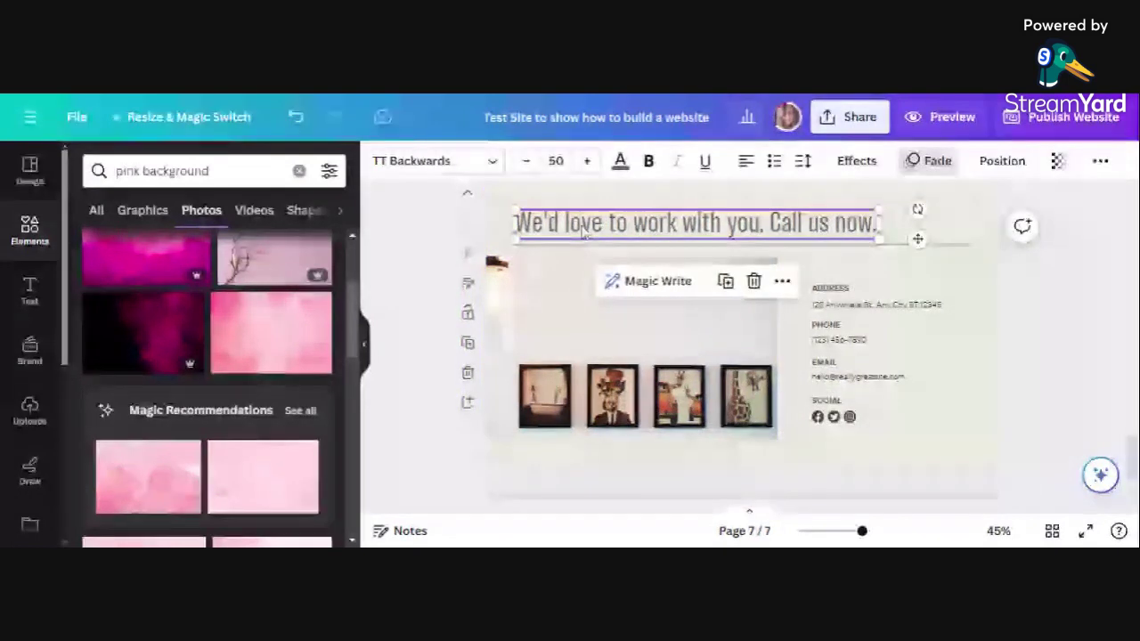
pyautogui.hotkey('ctrl', 'a')
pyautogui.press('BackSpace')
pyautogui.write('I would')
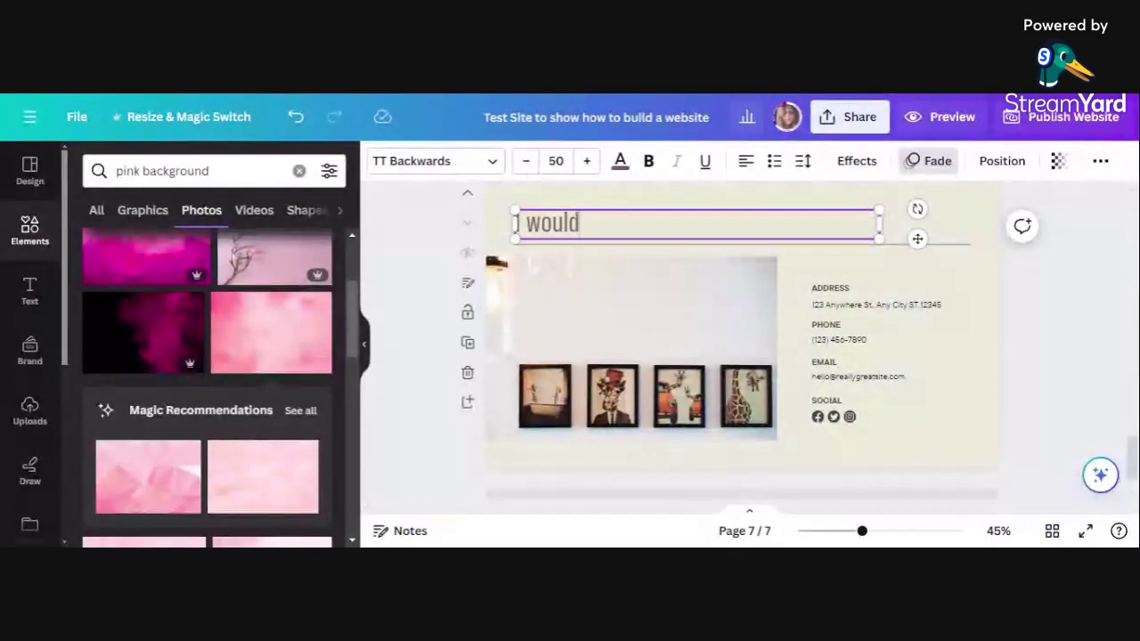
pyautogui.write(' love you to come on')
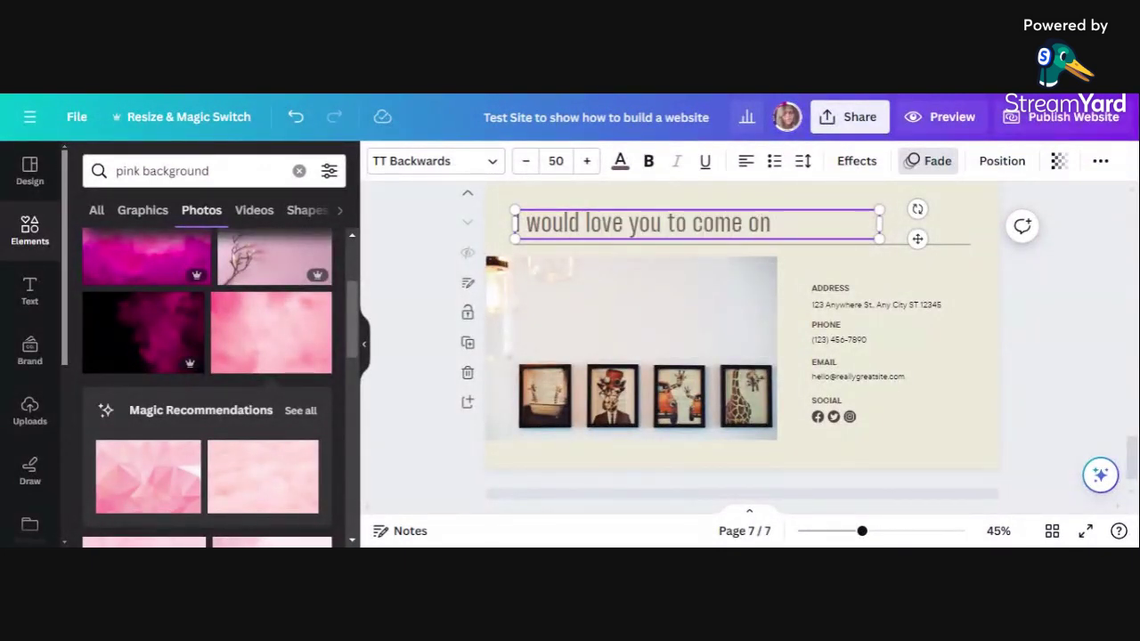
pyautogui.write(' this Jour')
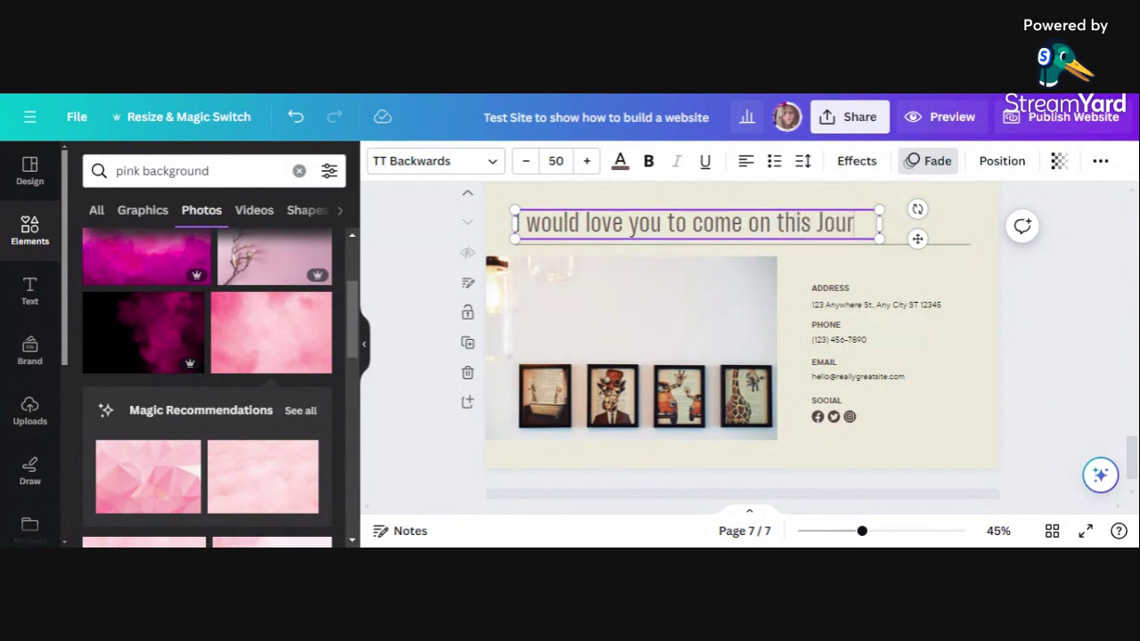
pyautogui.write('ney with me')
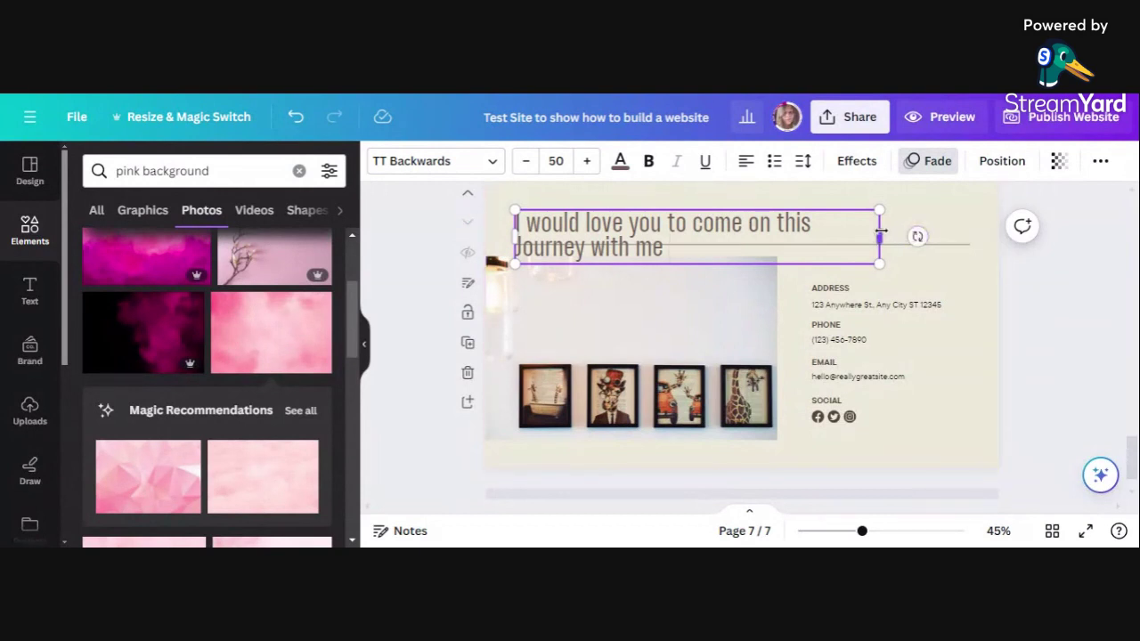
pyautogui.moveTo(880, 231); pyautogui.dragTo(964, 234)
pyautogui.doubleClick(794, 222)
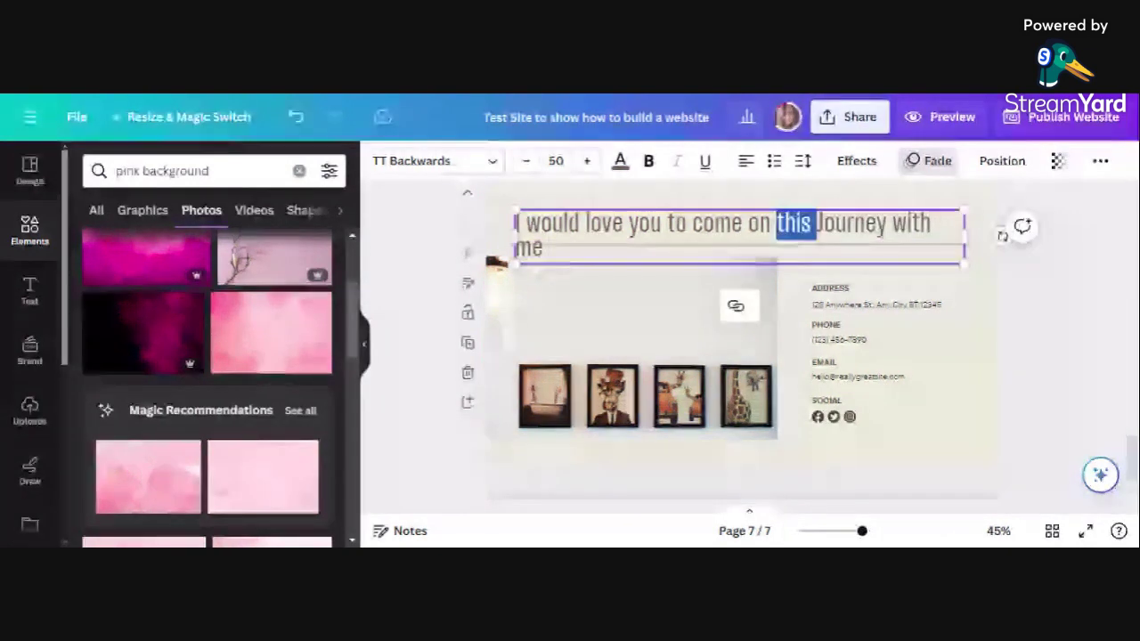
pyautogui.hotkey('ctrl', 'a')
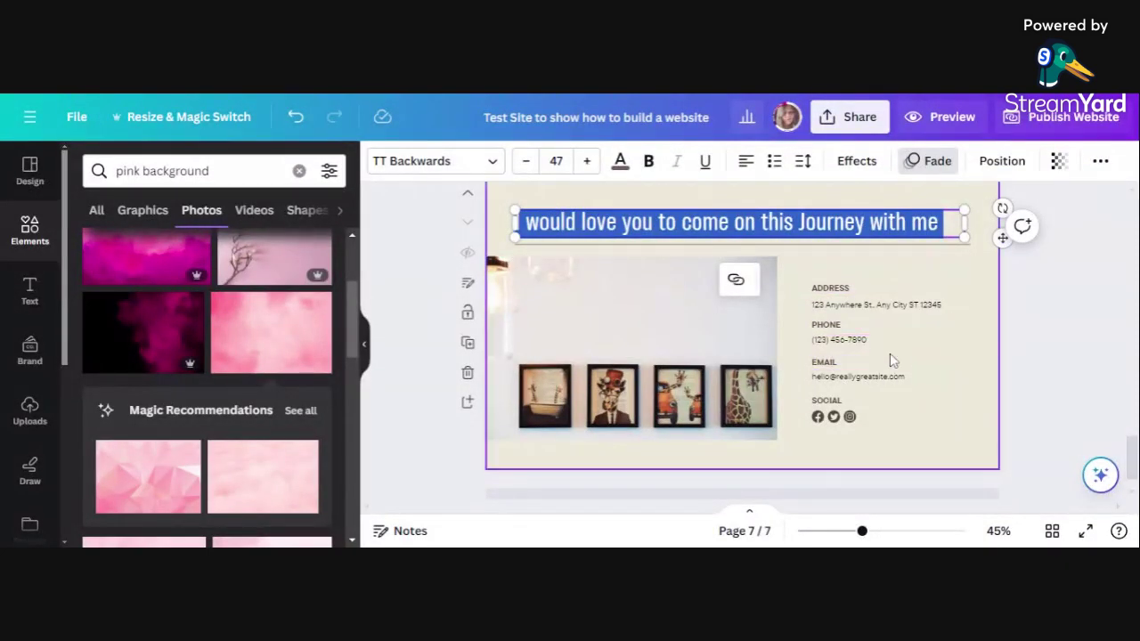
# - Inspect the Facebook and Instagram social icons, then show search results of all types
pyautogui.rightClick(817, 426)
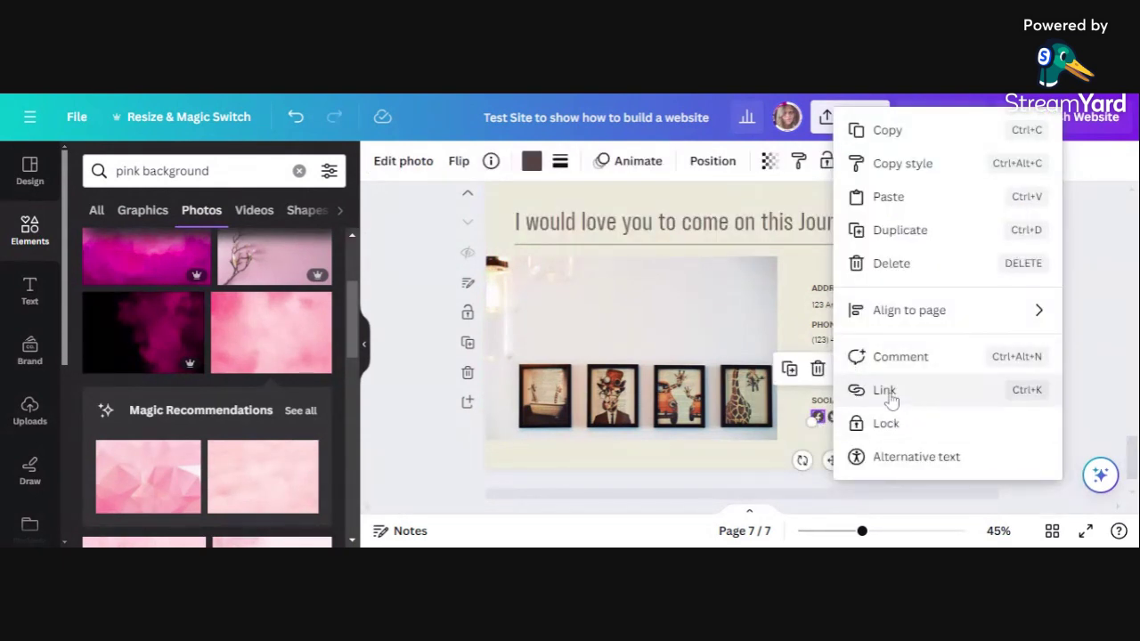
pyautogui.click(684, 482)
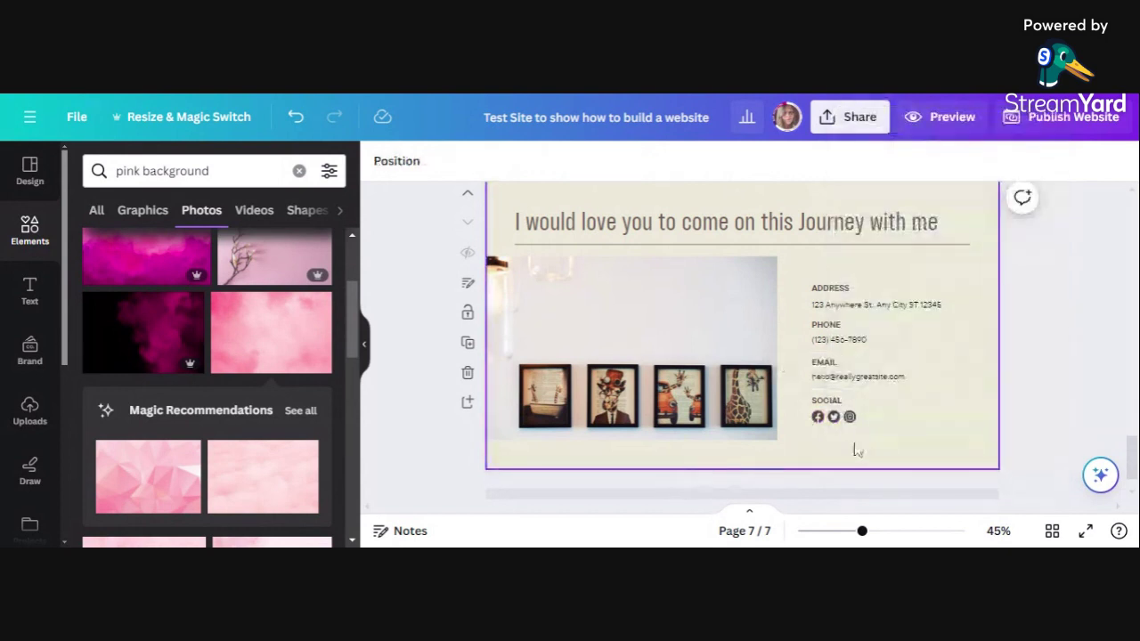
pyautogui.click(837, 419)
pyautogui.keyDown('shift'); pyautogui.click(849, 418); pyautogui.keyUp('shift')
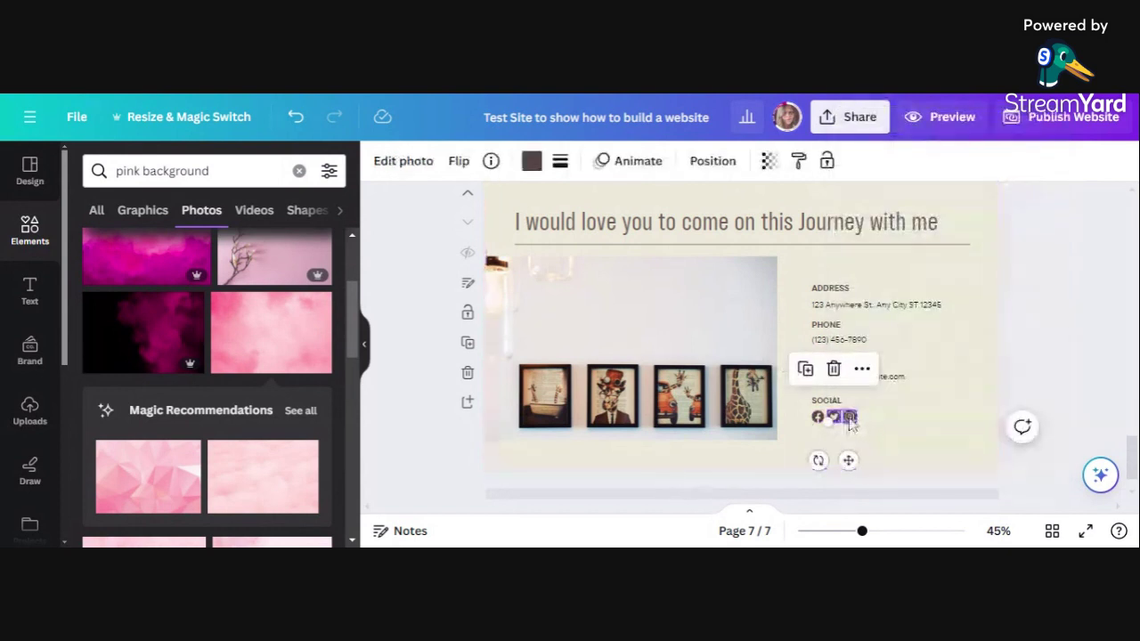
pyautogui.click(851, 419)
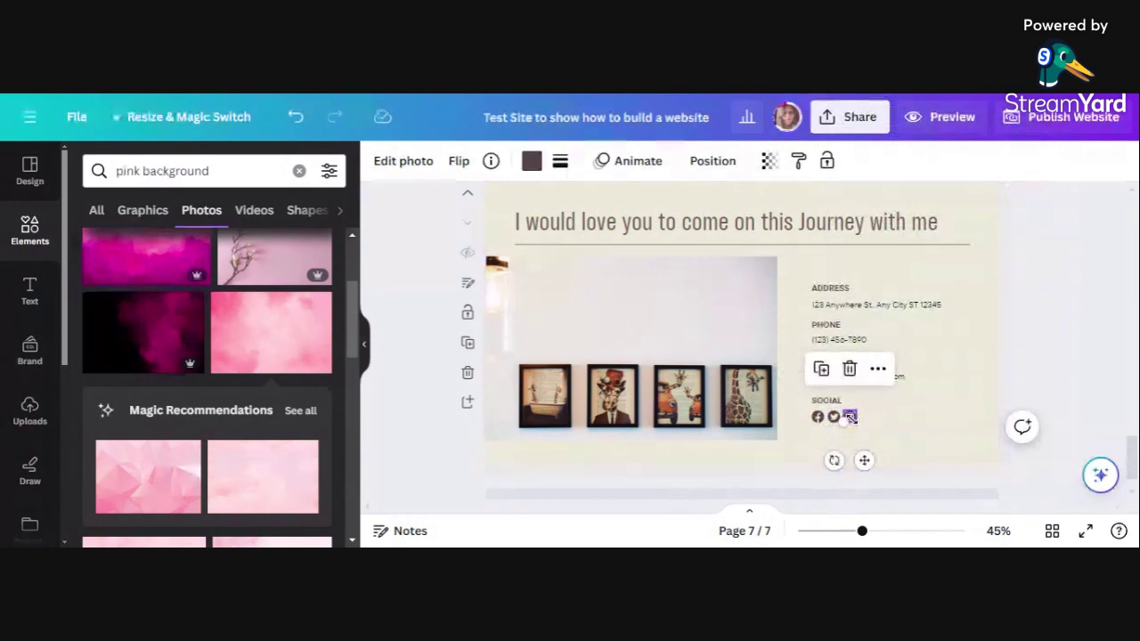
pyautogui.click(941, 403)
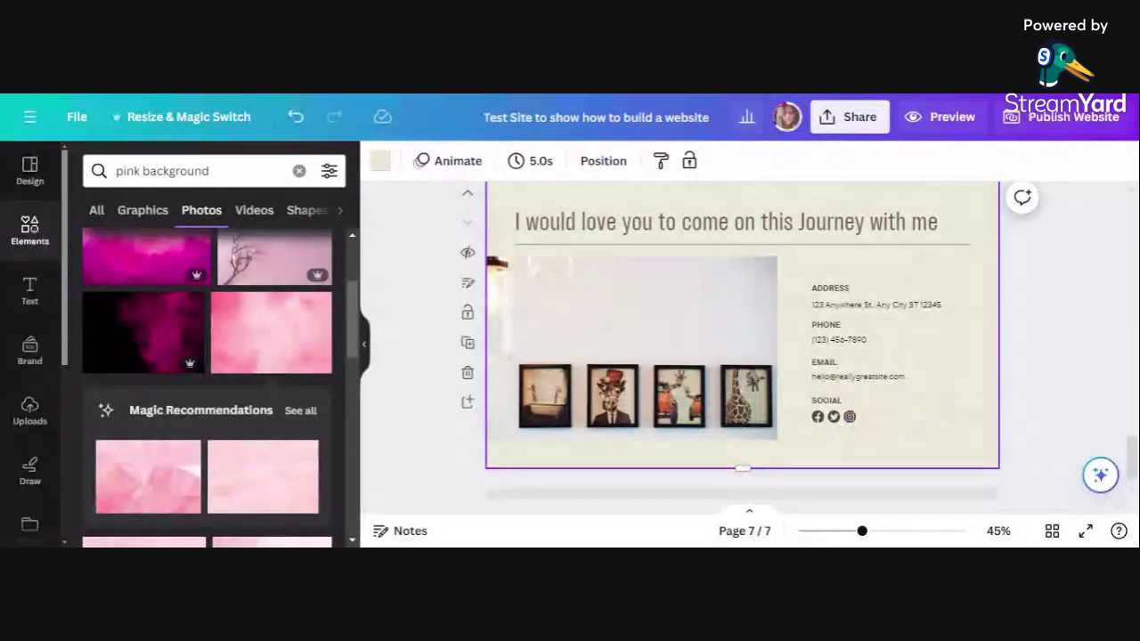
pyautogui.click(96, 209)
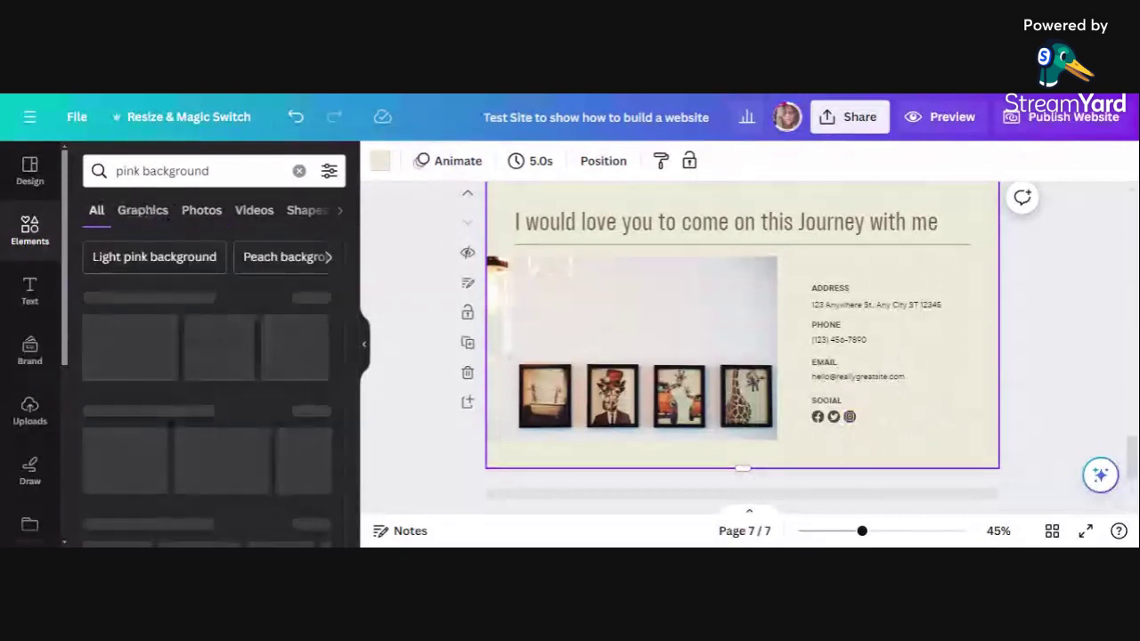
# - Search Elements for 'tiktok' and browse the Graphics results
pyautogui.hotkey('ctrl', 'a')
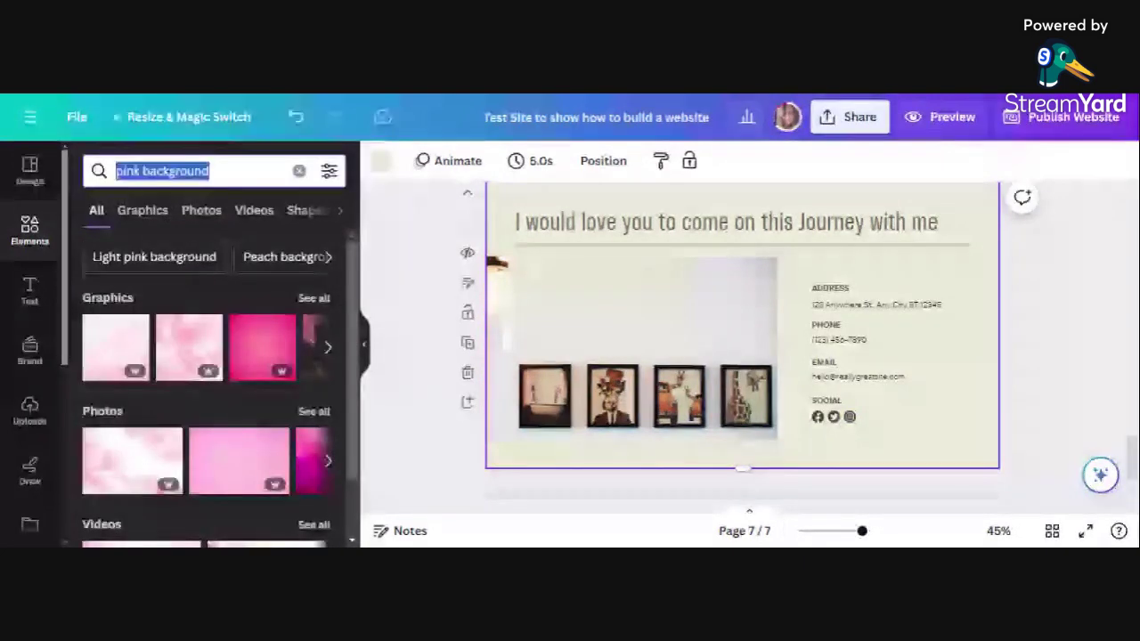
pyautogui.write('t')
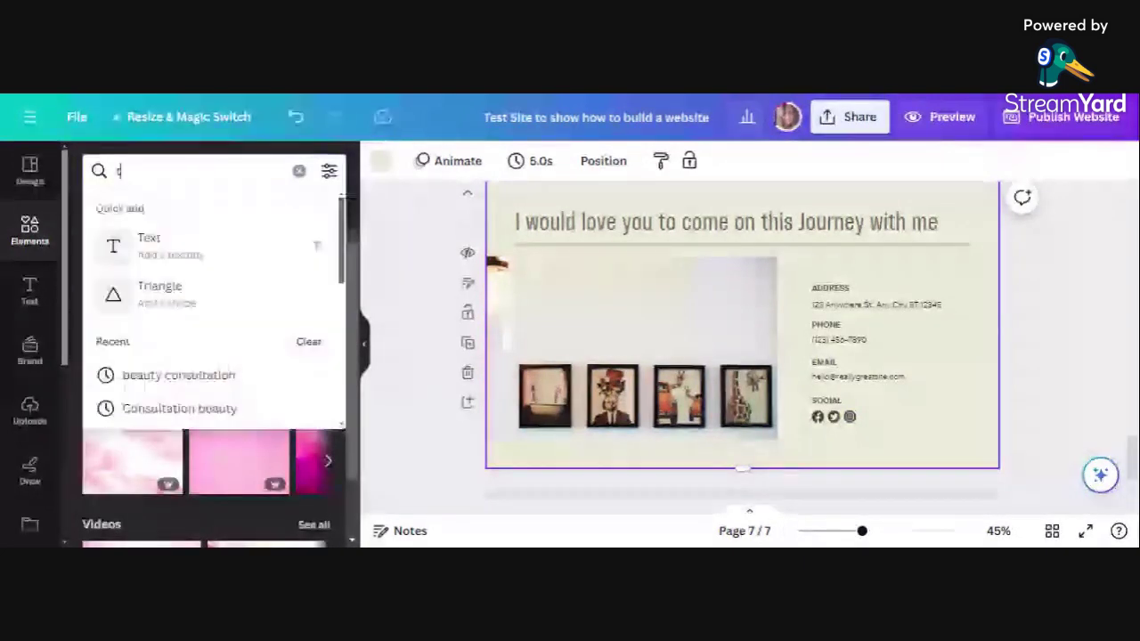
pyautogui.write('ikto')
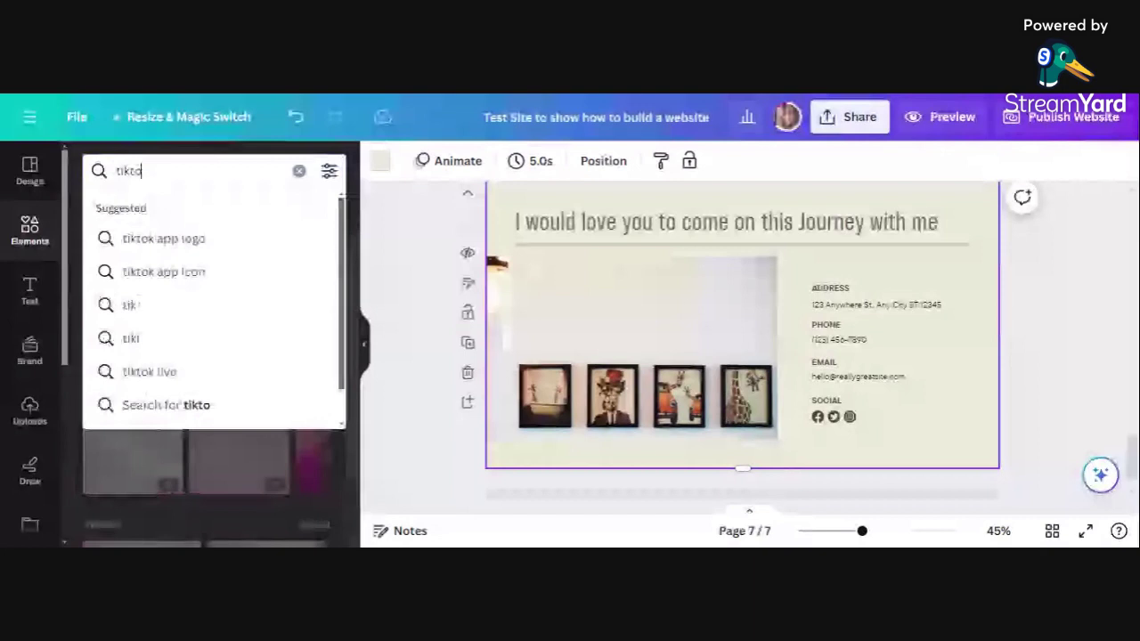
pyautogui.write('k')
pyautogui.press('Return')
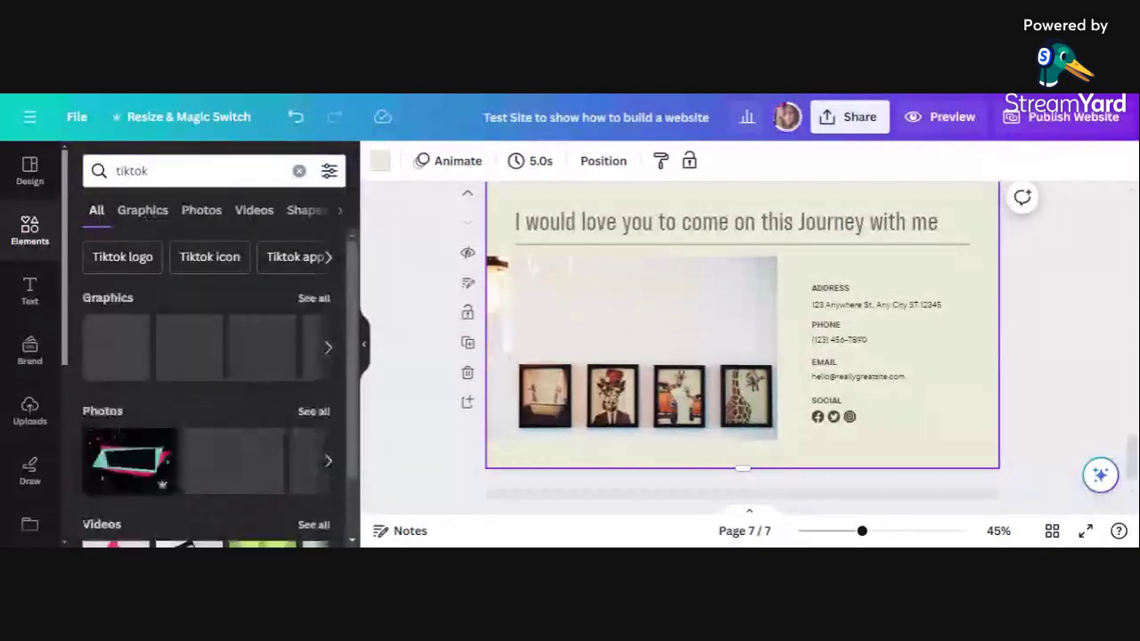
pyautogui.click(312, 300)
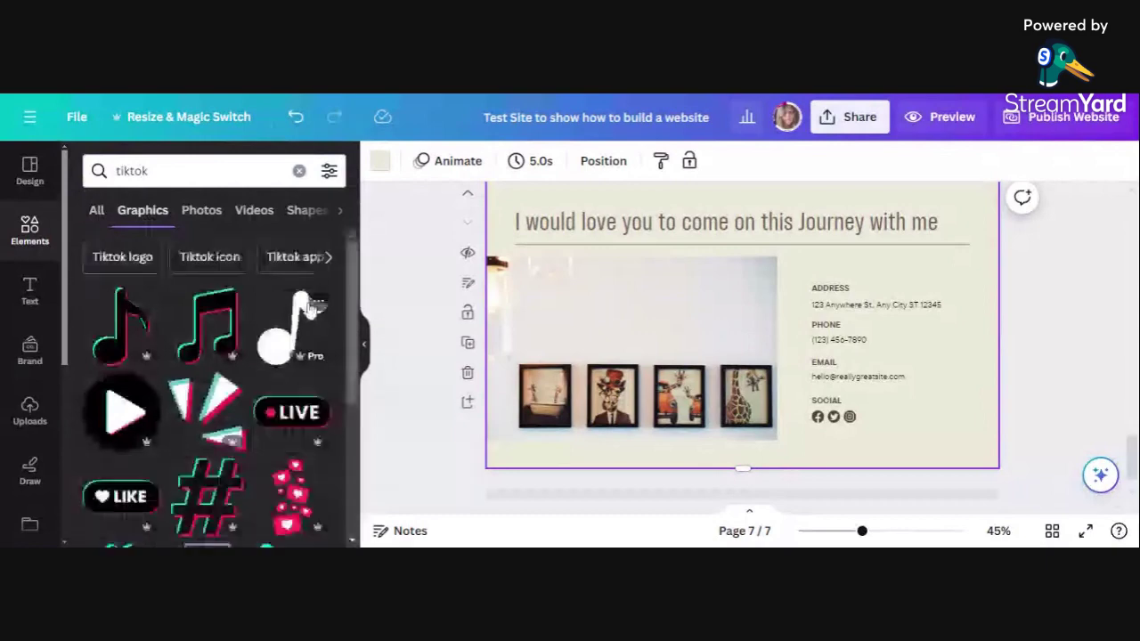
pyautogui.scroll(-5, 309, 307)
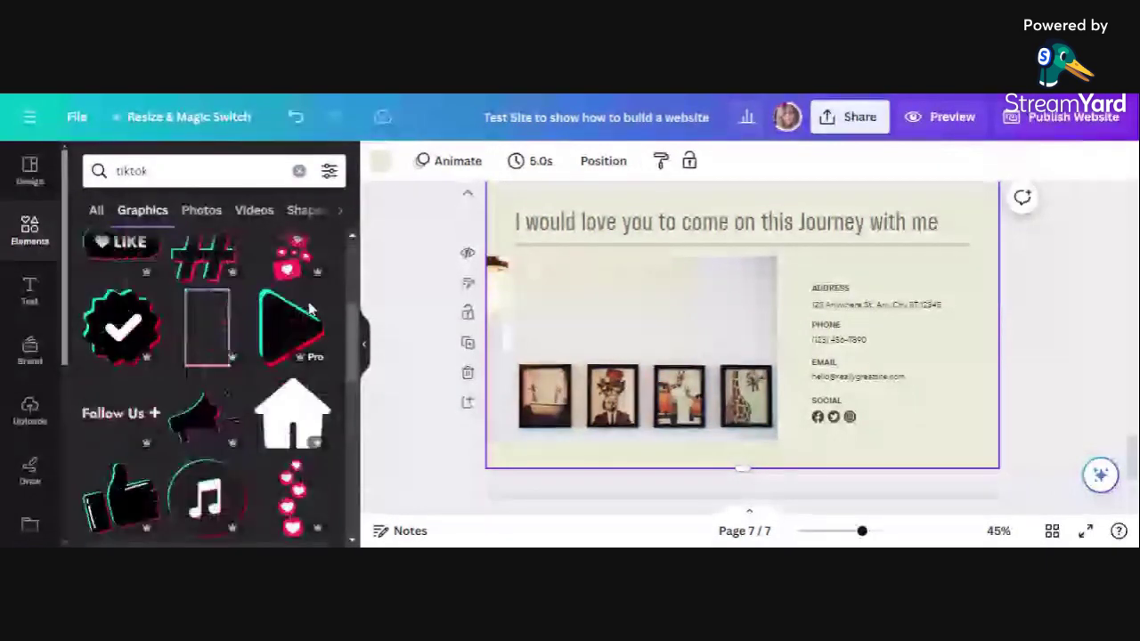
pyautogui.scroll(-5, 309, 307)
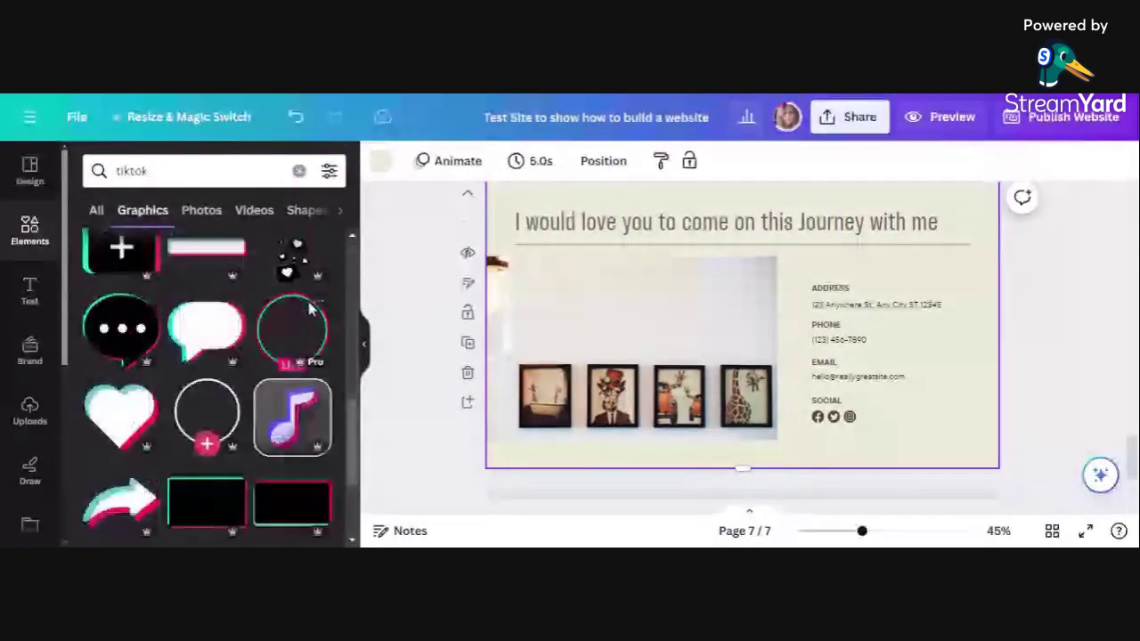
pyautogui.scroll(1, 309, 307)
pyautogui.scroll(2, 309, 307)
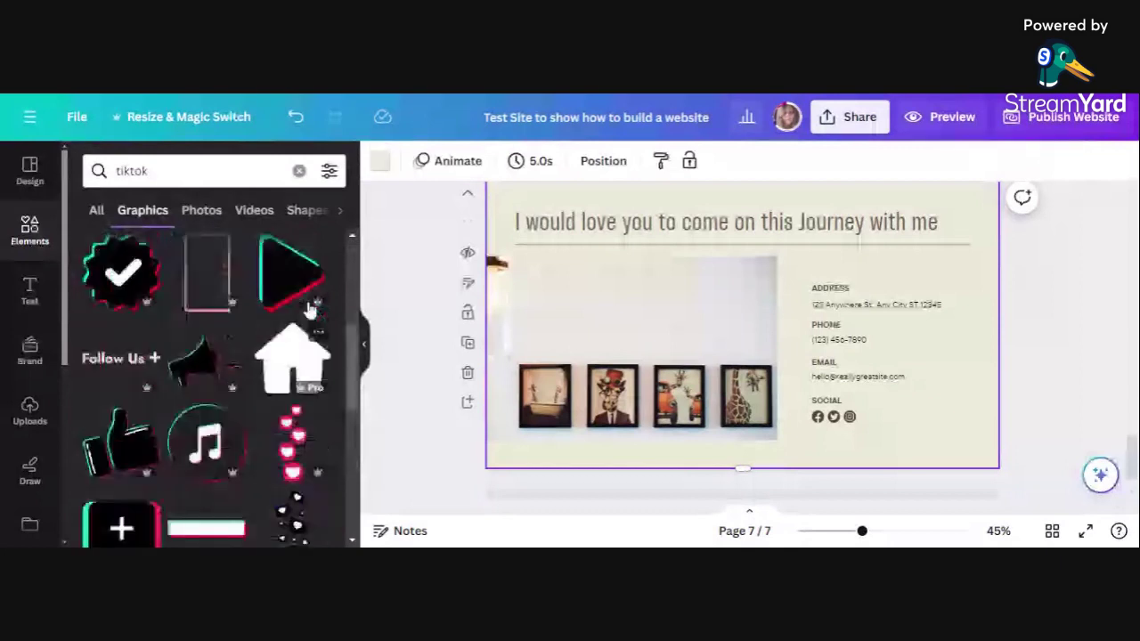
pyautogui.scroll(2, 309, 307)
pyautogui.scroll(2, 309, 307)
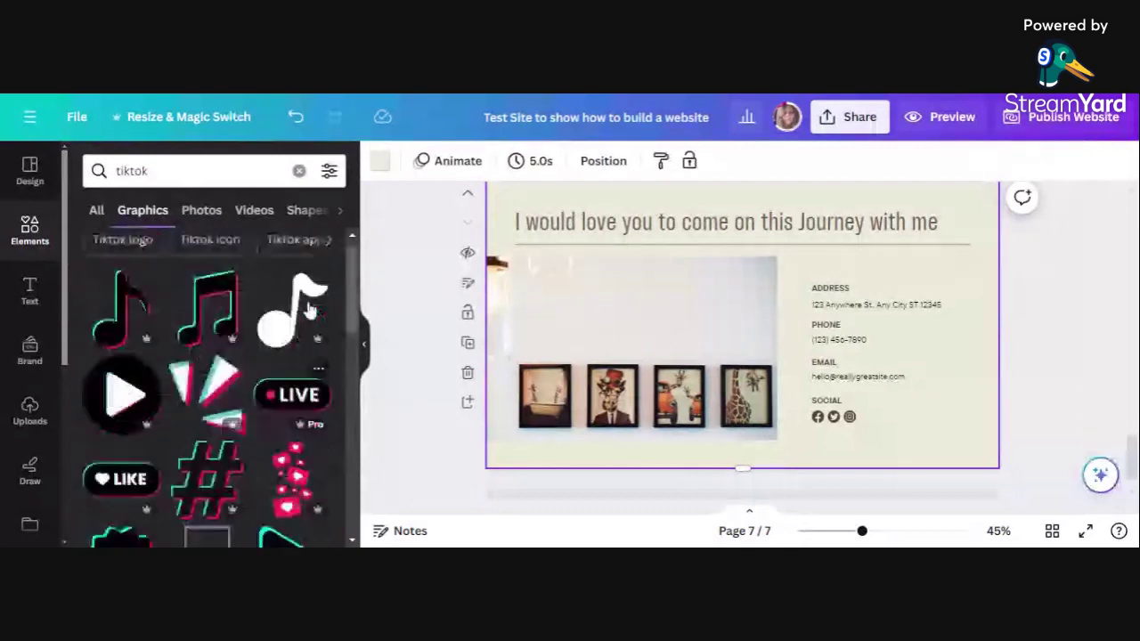
pyautogui.scroll(-6, 309, 307)
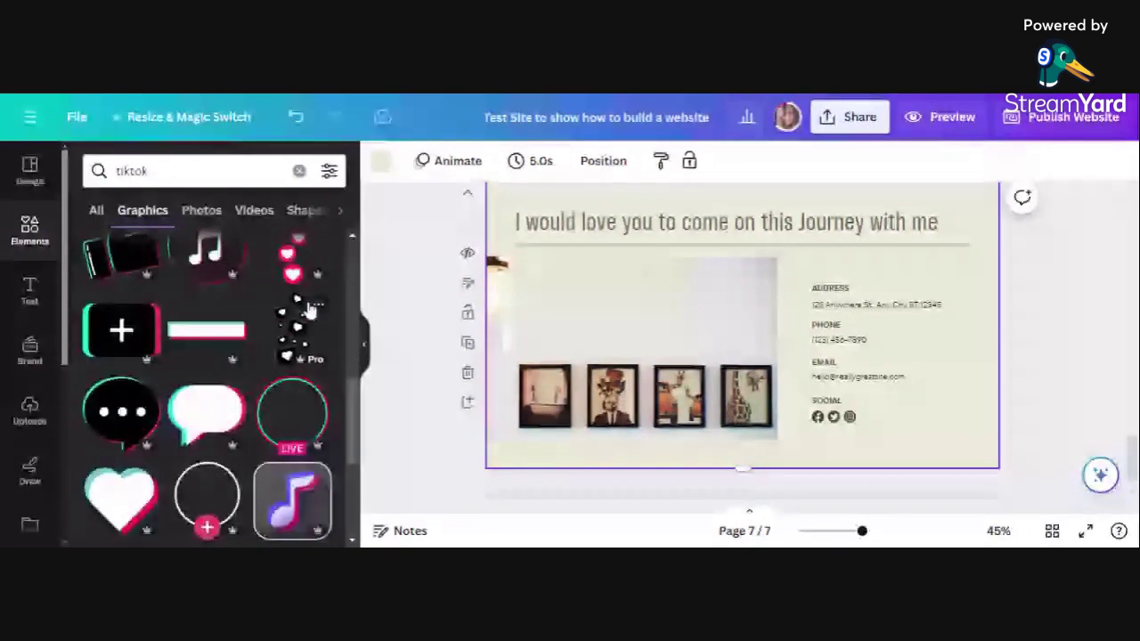
pyautogui.scroll(-3, 309, 307)
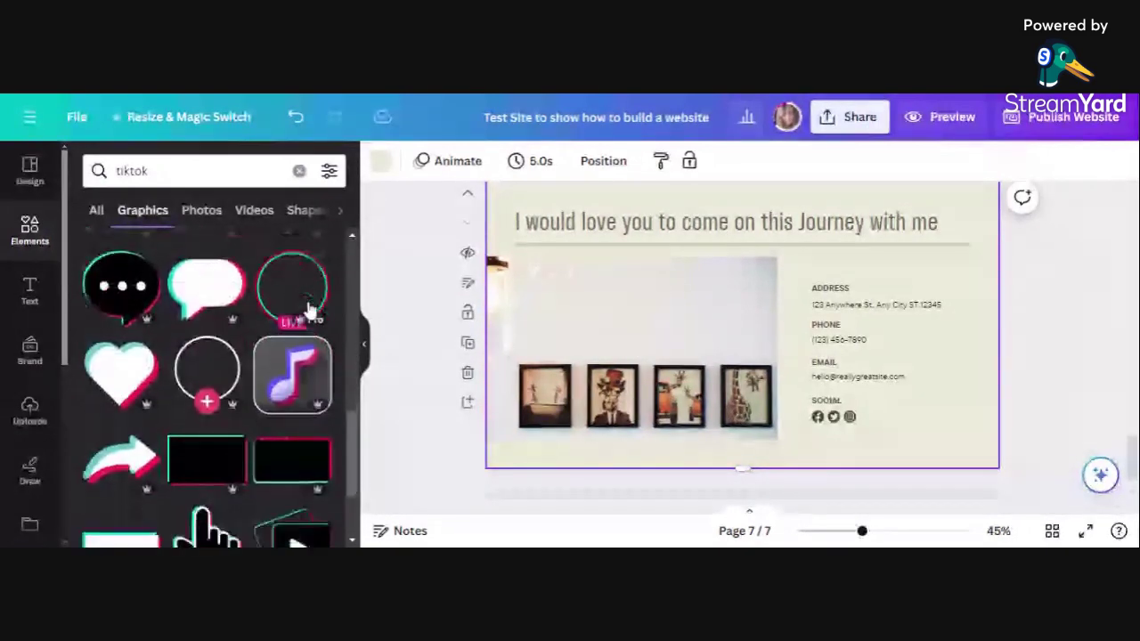
pyautogui.scroll(-5, 309, 308)
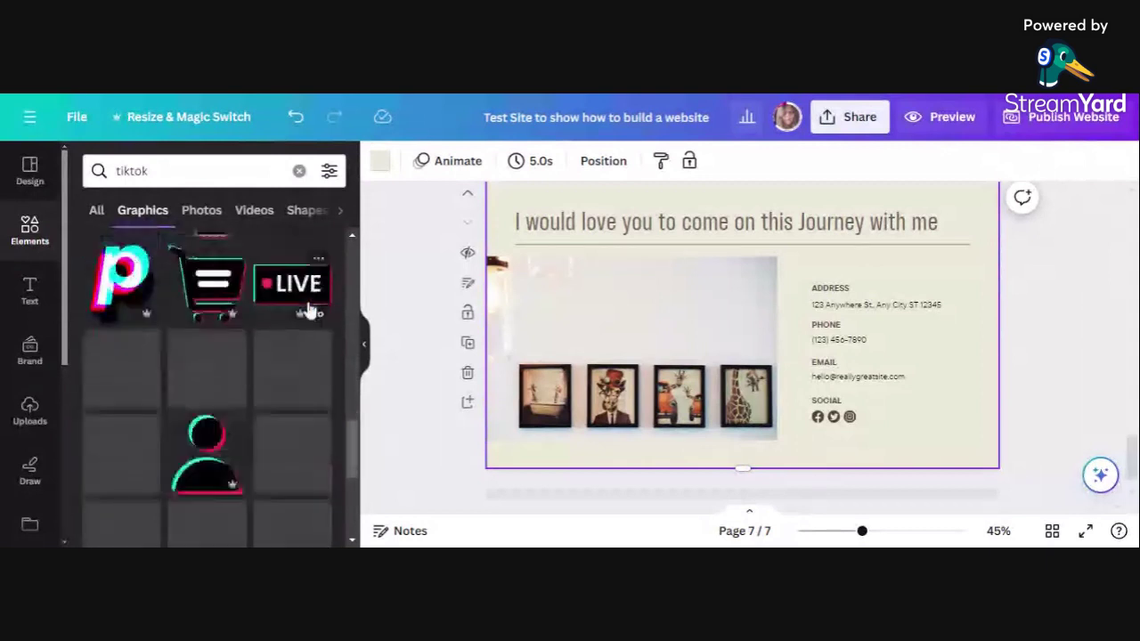
pyautogui.click(148, 170)
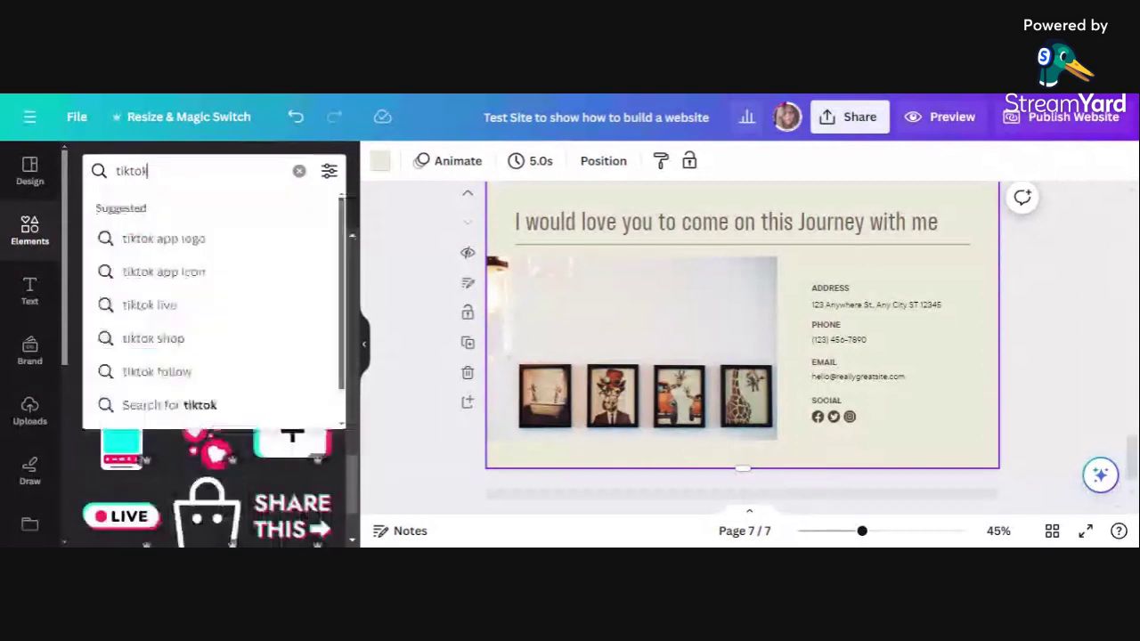
# - Search for 'tiktok logo' and browse the results
pyautogui.write('logo')
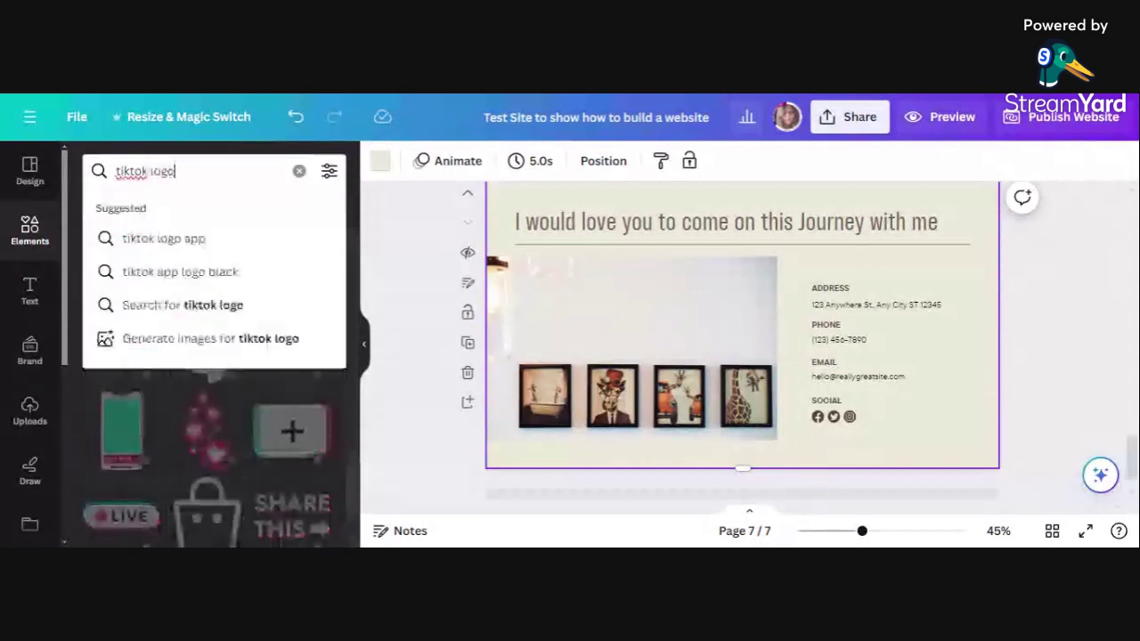
pyautogui.press('Return')
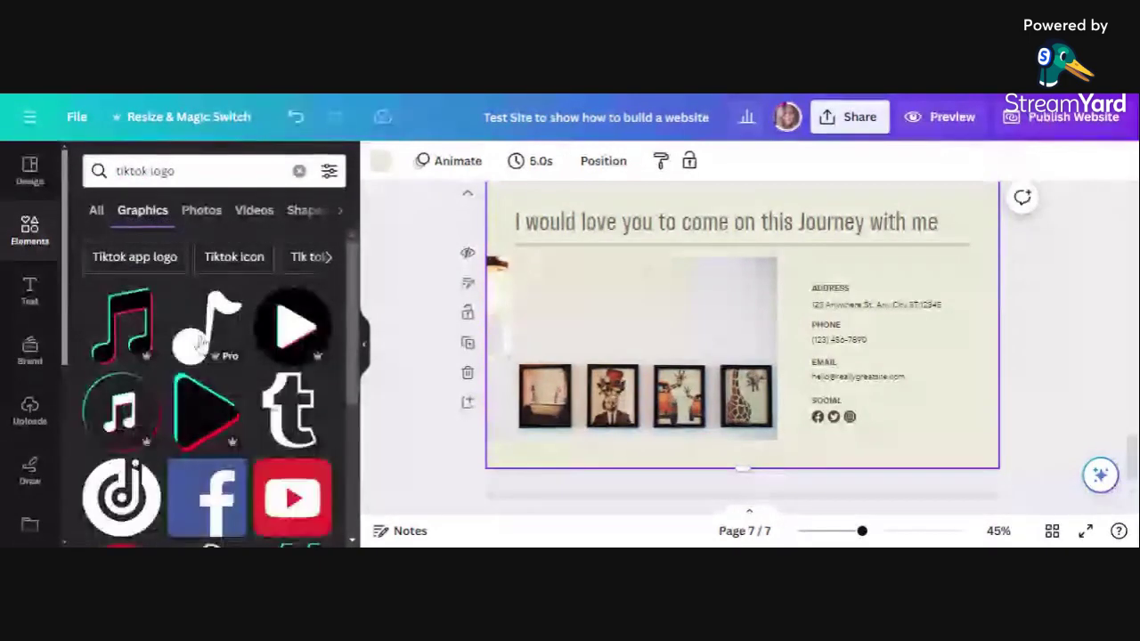
pyautogui.scroll(-3, 216, 381)
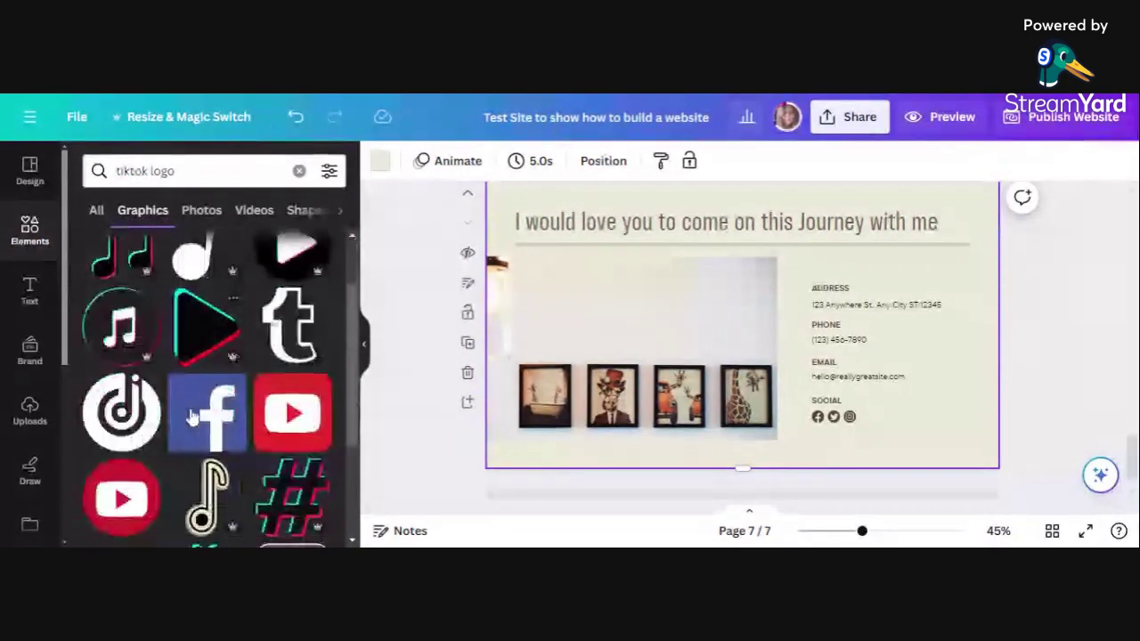
pyautogui.scroll(-4, 191, 419)
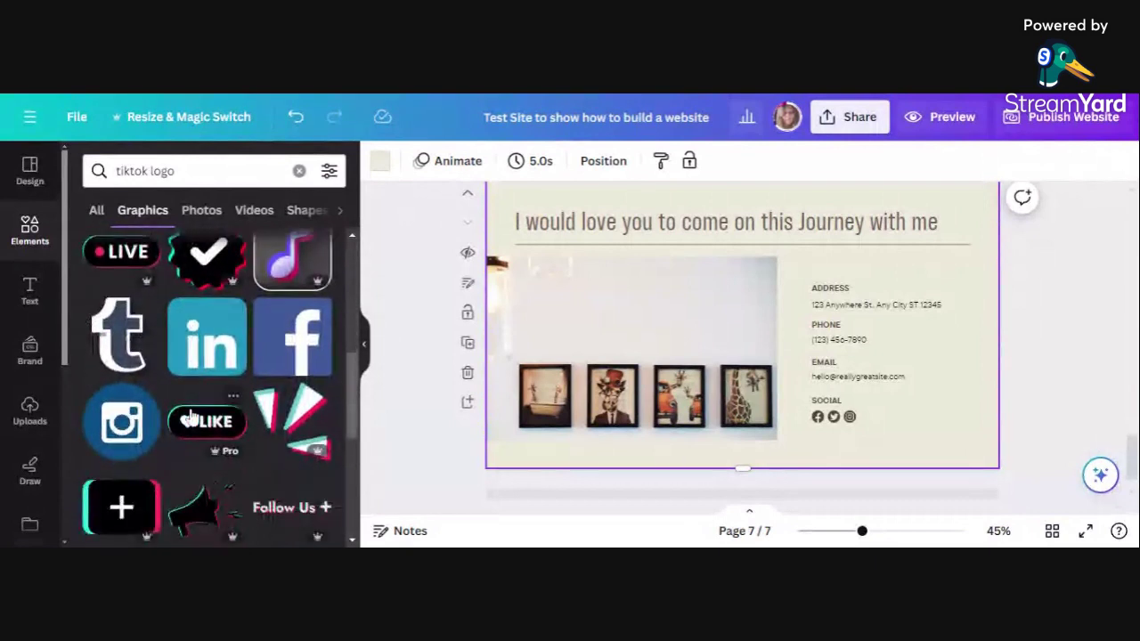
pyautogui.scroll(-4, 191, 416)
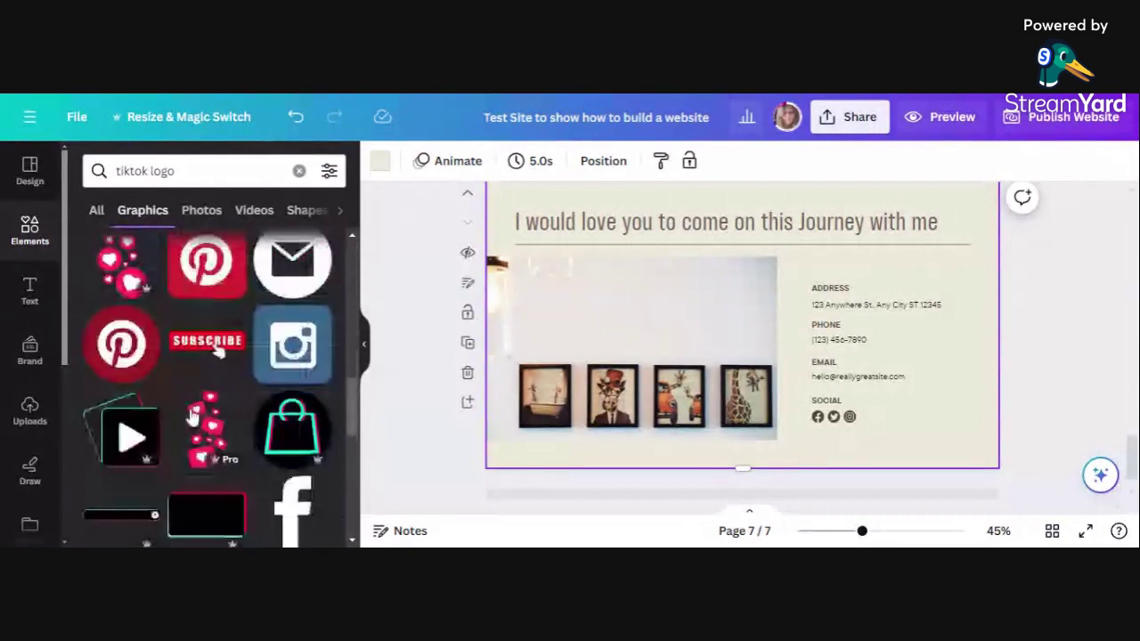
pyautogui.scroll(-2, 191, 417)
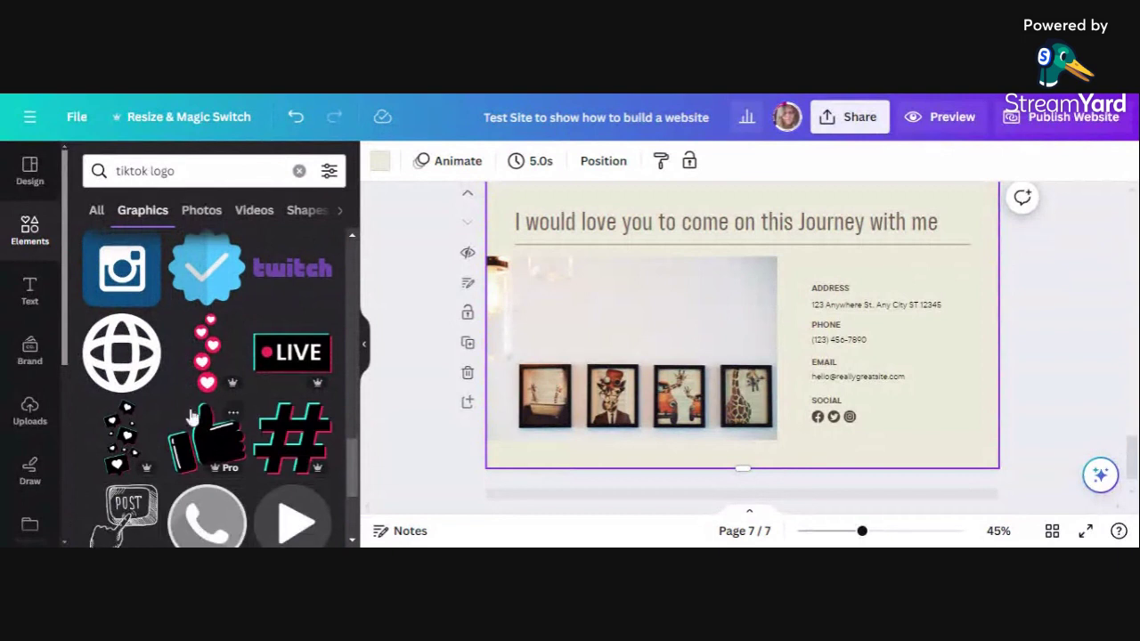
pyautogui.scroll(10, 192, 417)
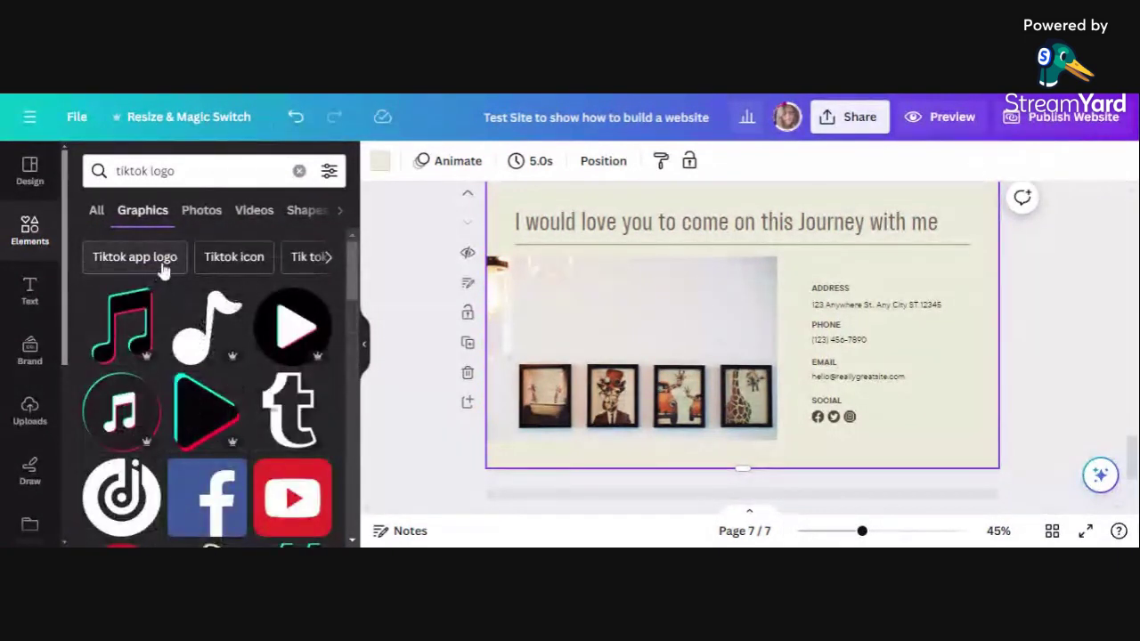
# - Browse the 'Tiktok icon' and 'Tiktok logo' suggested search results
pyautogui.click(234, 258)
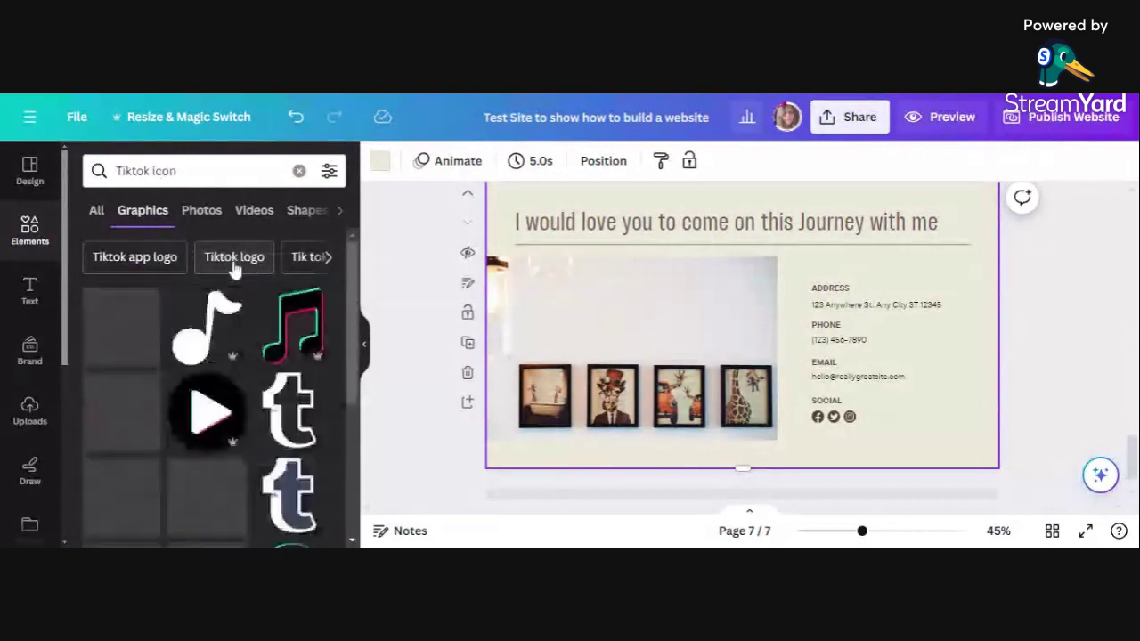
pyautogui.scroll(-2, 160, 394)
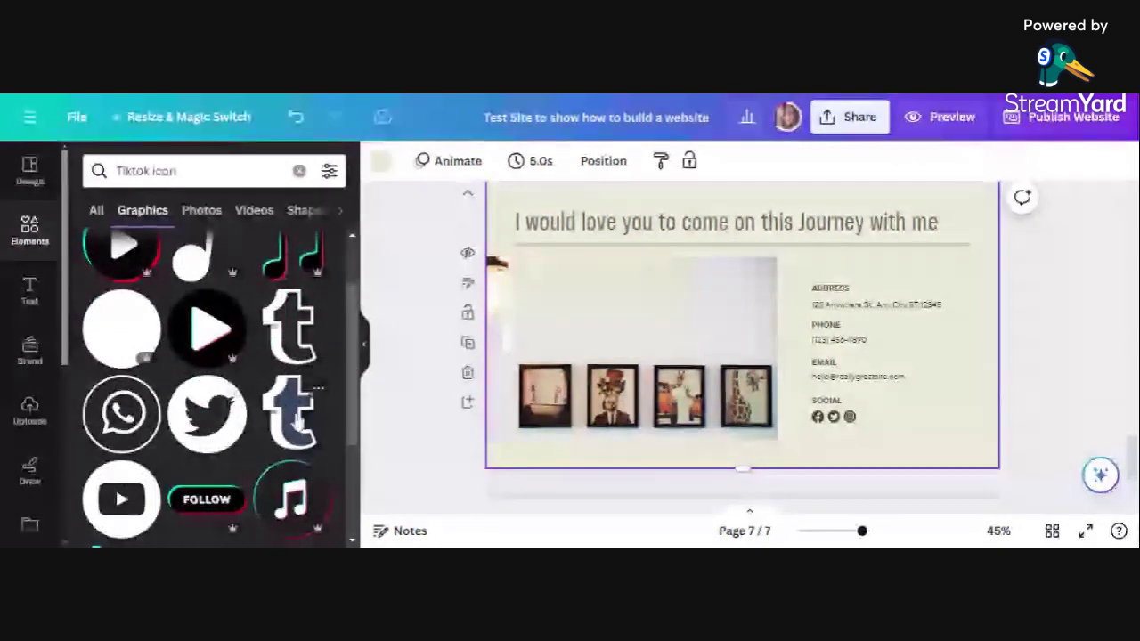
pyautogui.scroll(2, 145, 331)
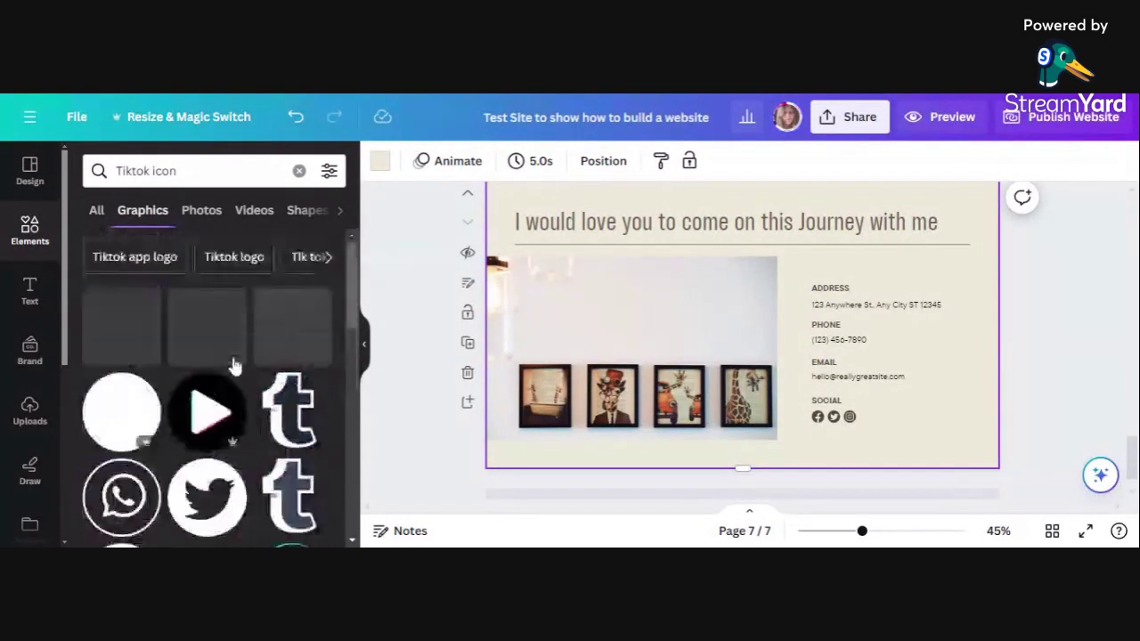
pyautogui.click(225, 257)
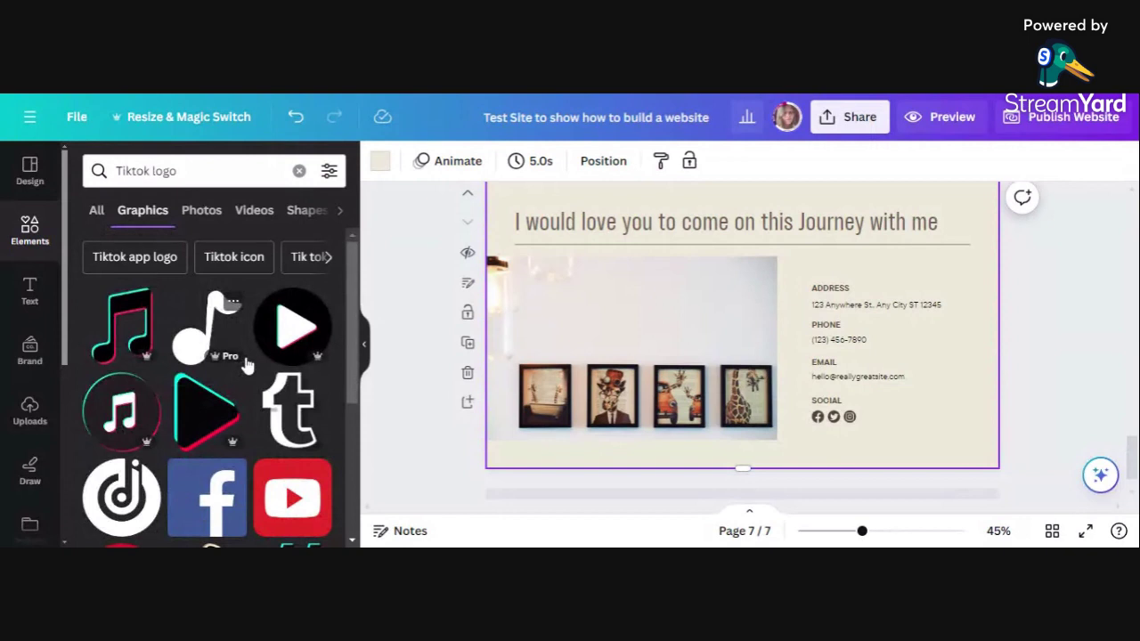
pyautogui.scroll(-5, 232, 356)
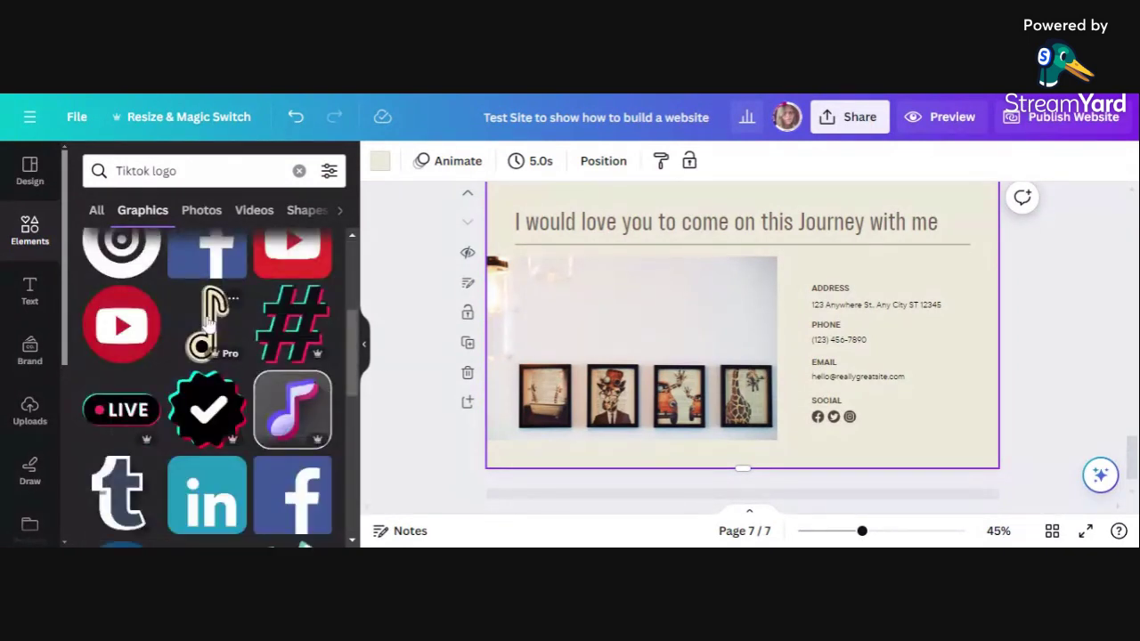
pyautogui.scroll(4, 209, 321)
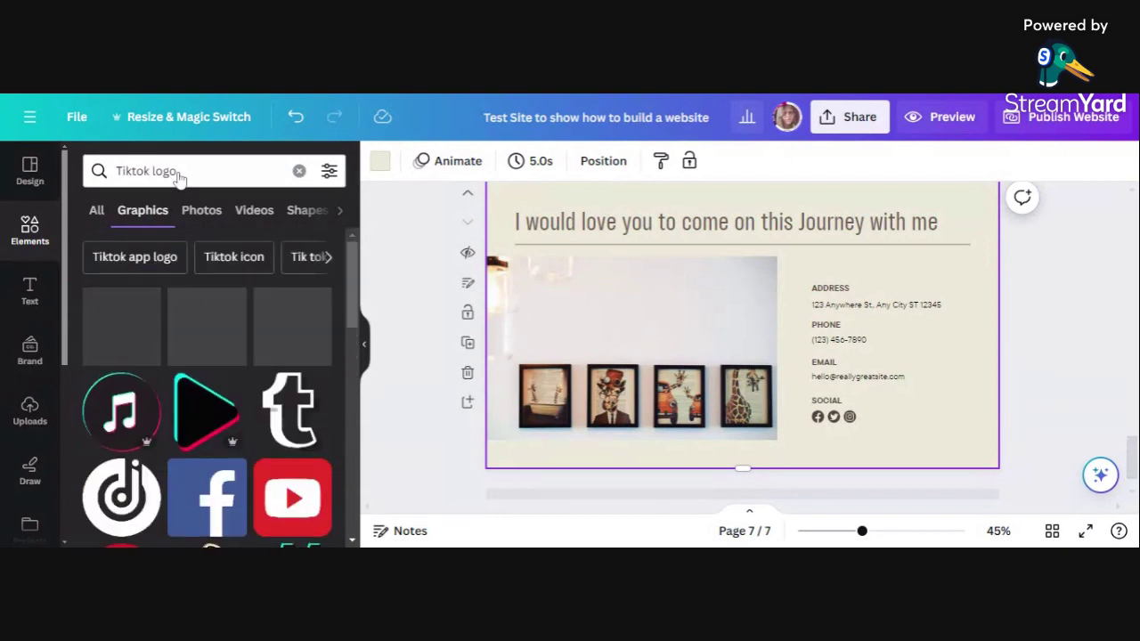
pyautogui.click(176, 175)
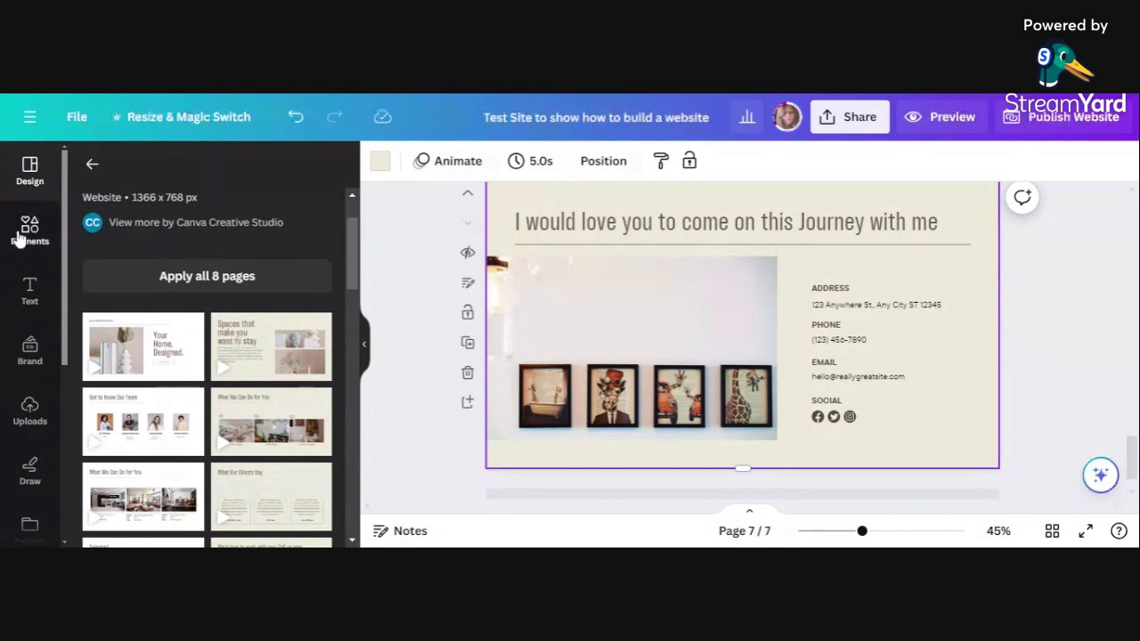
# - Rerun a plain 'tiktok' search in the Elements panel
pyautogui.click(19, 238)
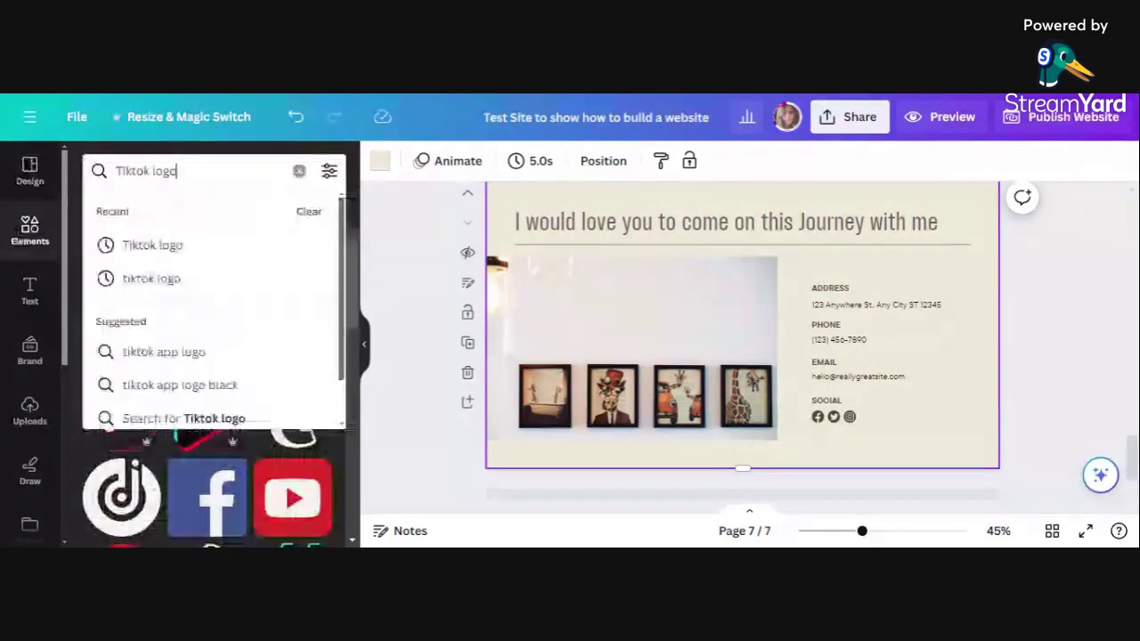
pyautogui.hotkey('ctrl', 'a')
pyautogui.write('tikt')
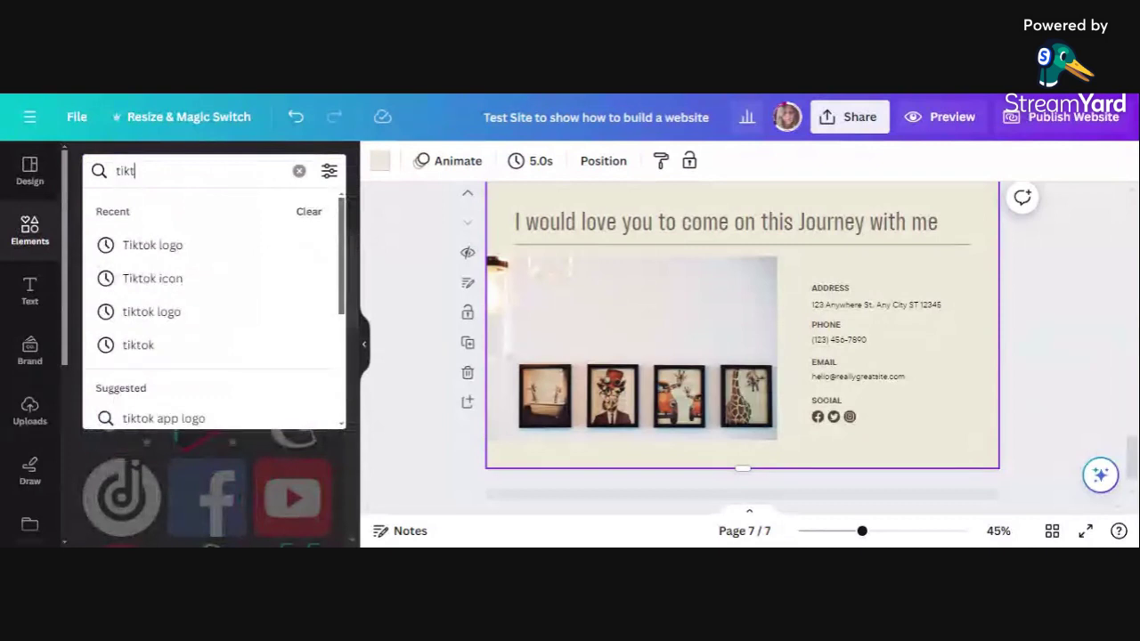
pyautogui.write('ok')
pyautogui.press('Return')
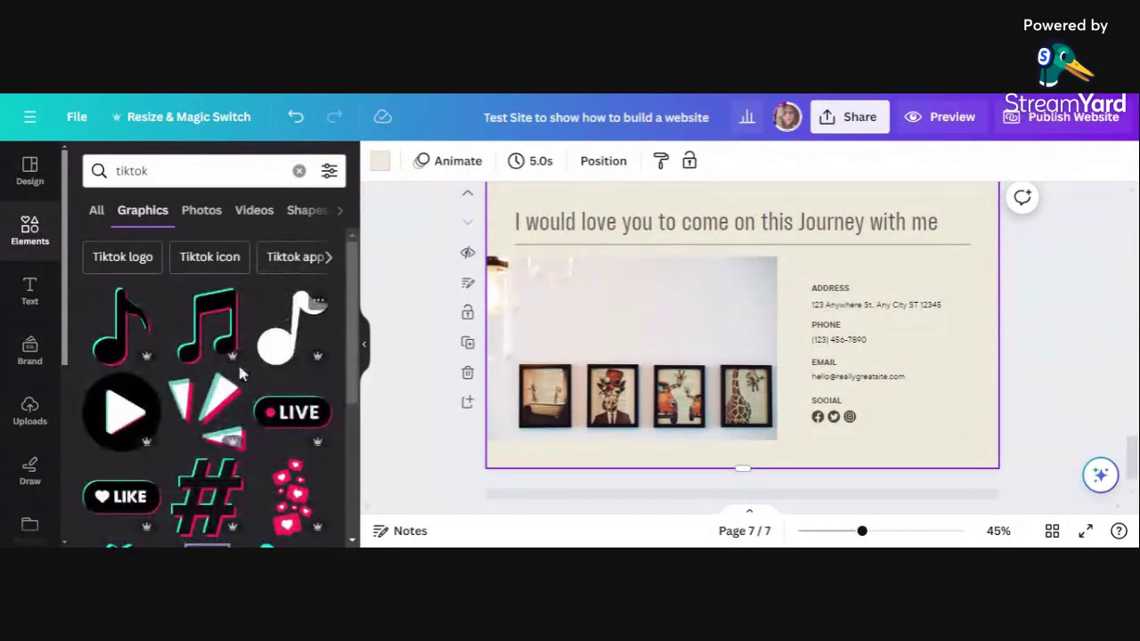
# - Place the black TikTok note icon after the Instagram icon, sized to match the others
pyautogui.click(126, 336)
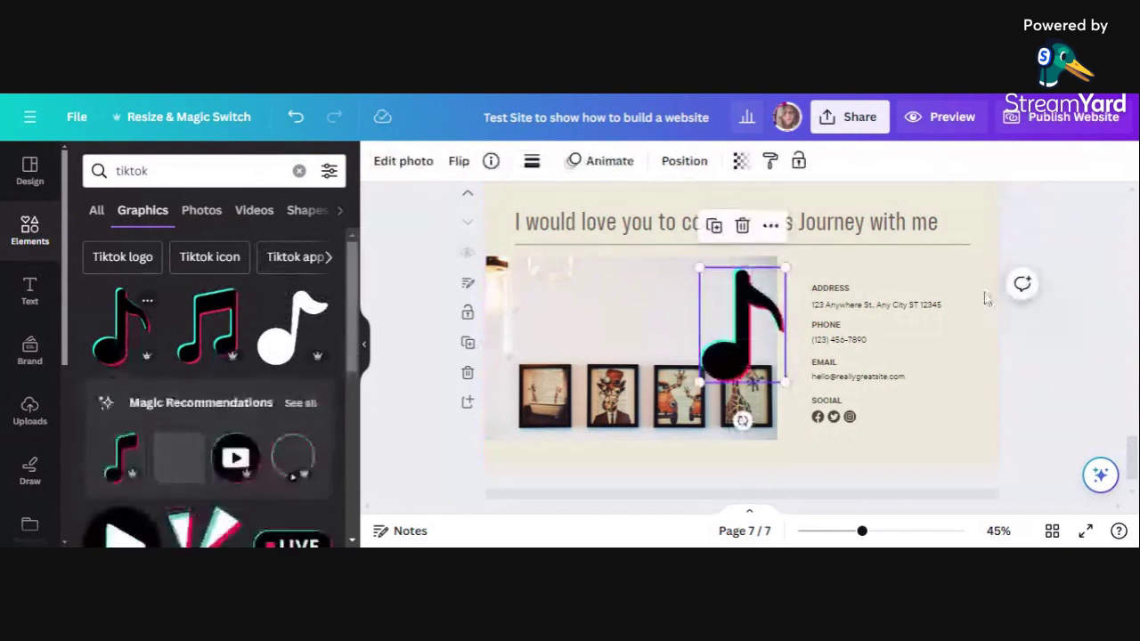
pyautogui.moveTo(762, 294); pyautogui.dragTo(869, 420)
pyautogui.click(888, 433)
pyautogui.click(955, 401)
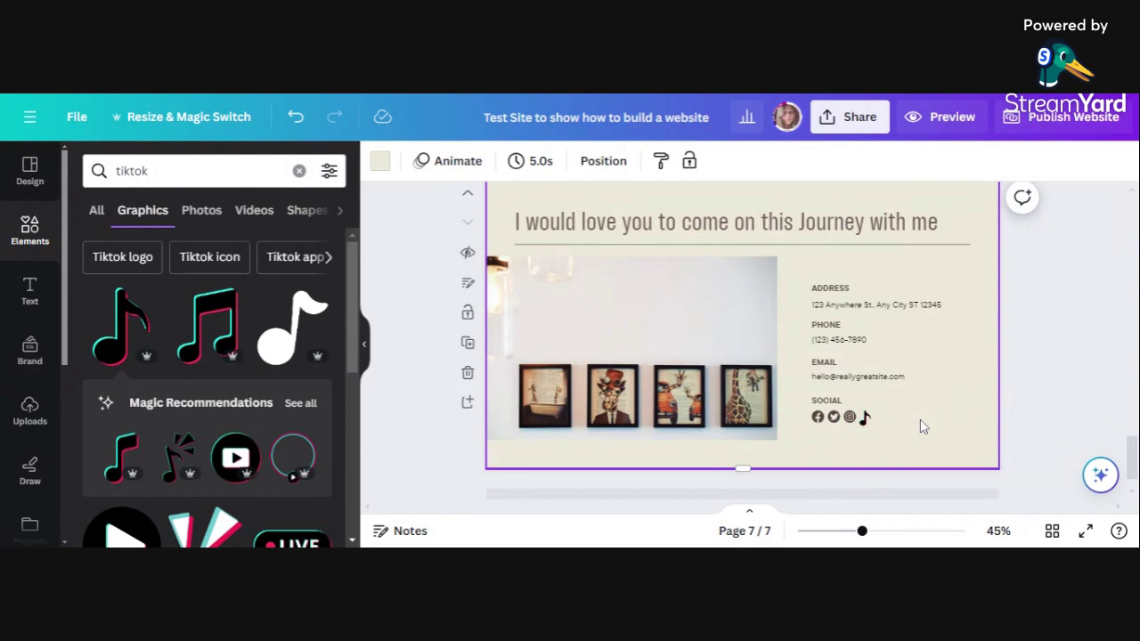
pyautogui.click(867, 418)
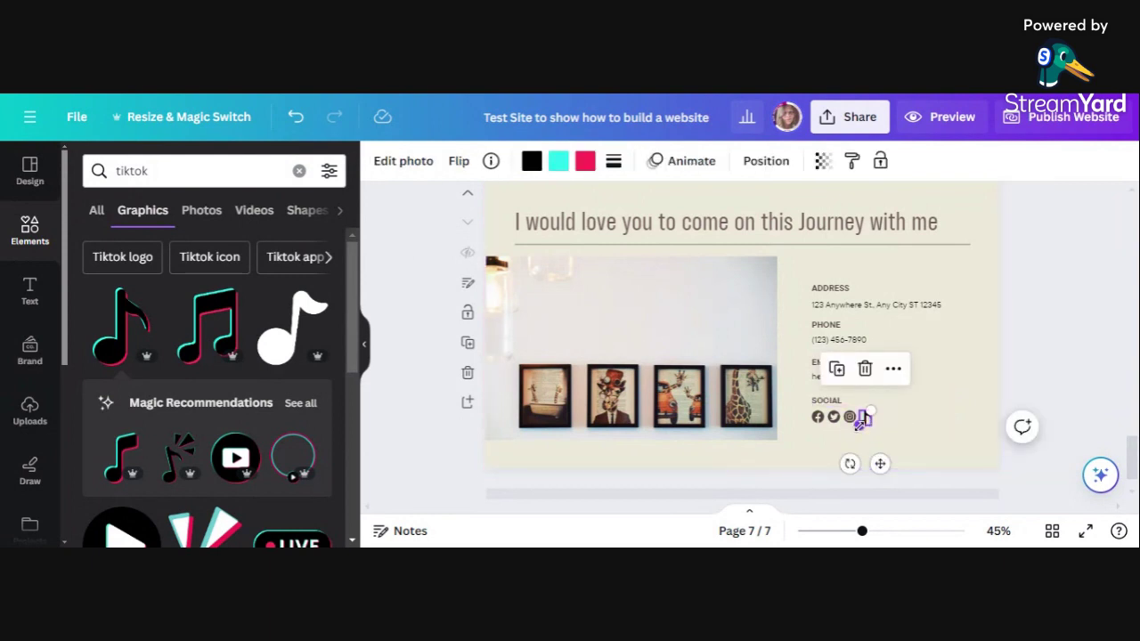
pyautogui.moveTo(860, 418); pyautogui.dragTo(862, 419)
pyautogui.click(947, 400)
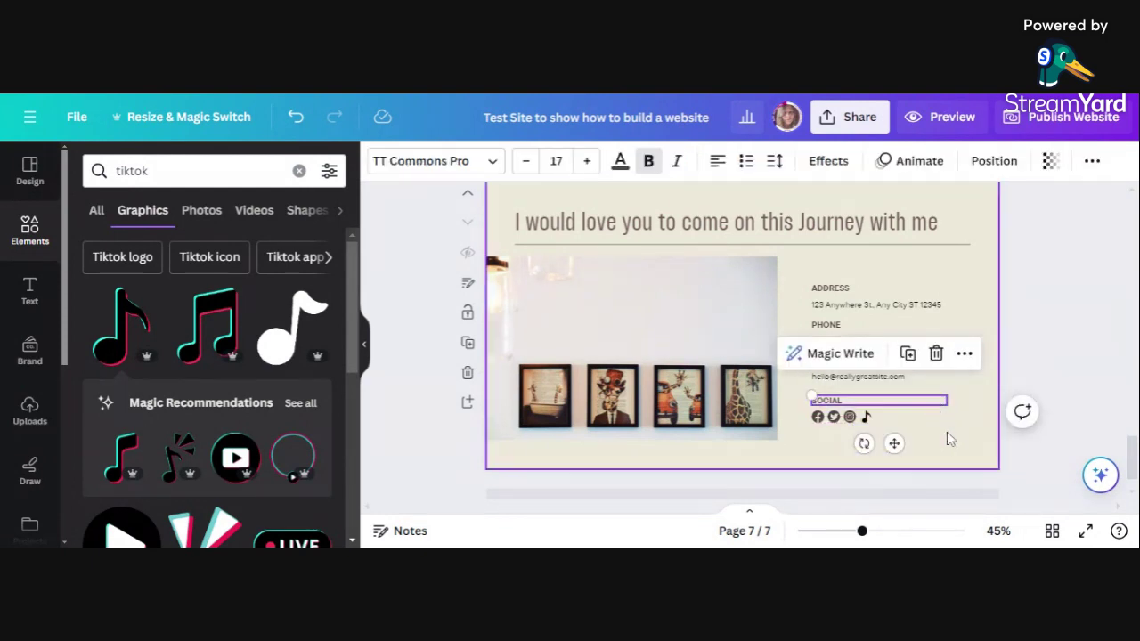
pyautogui.click(946, 437)
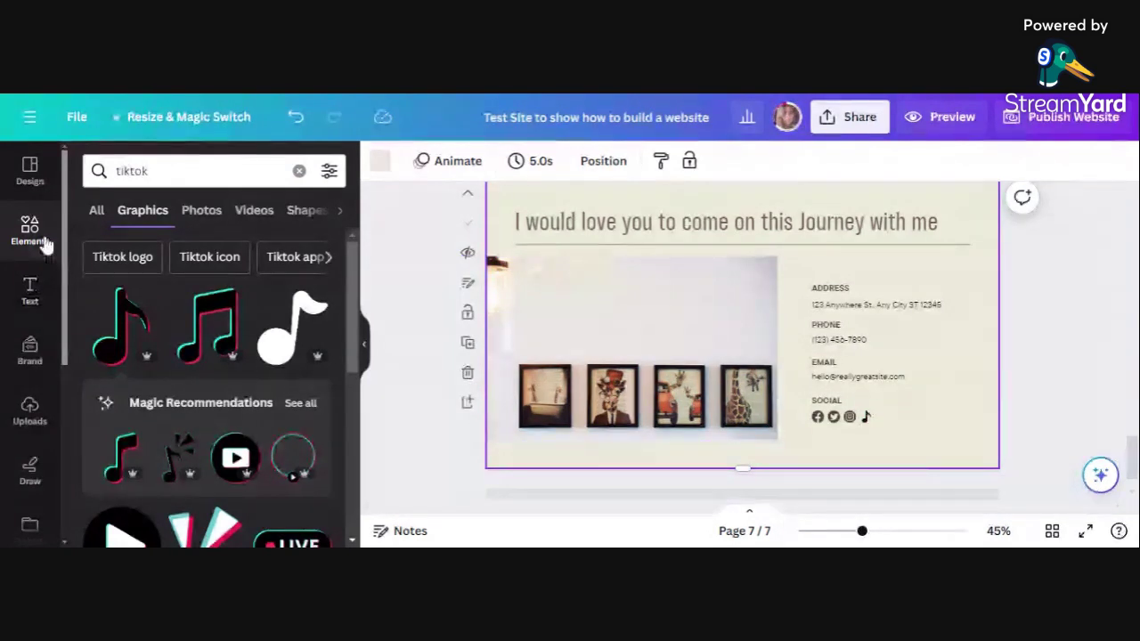
# - Browse the uploaded-images library in the Uploads panel
pyautogui.click(39, 415)
pyautogui.scroll(-5, 174, 424)
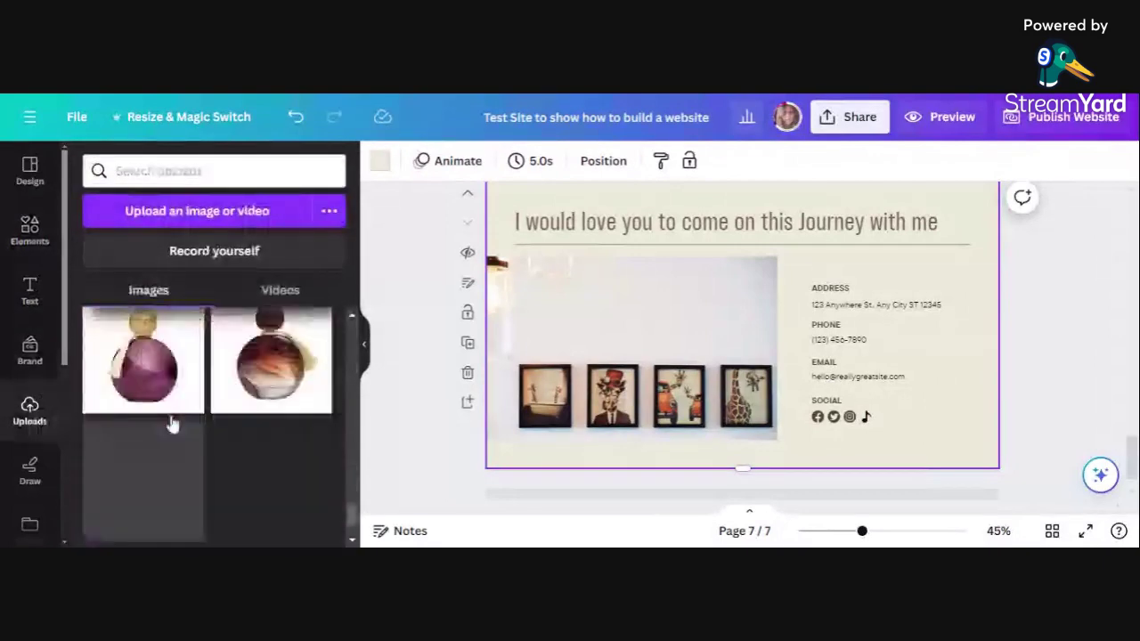
pyautogui.scroll(-5, 174, 424)
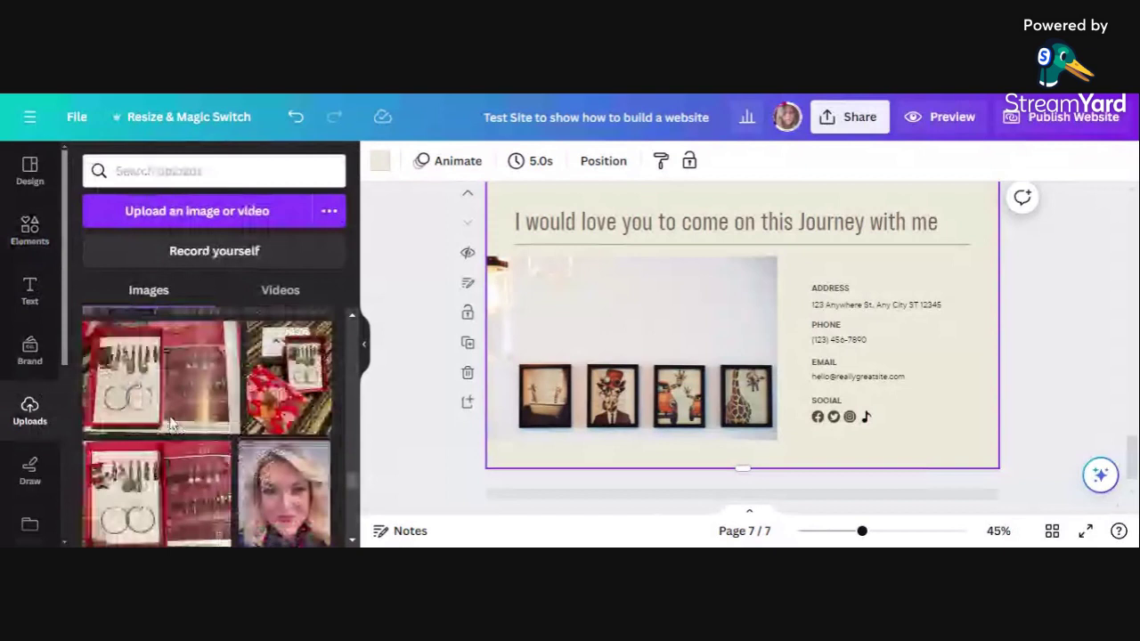
pyautogui.scroll(5, 173, 425)
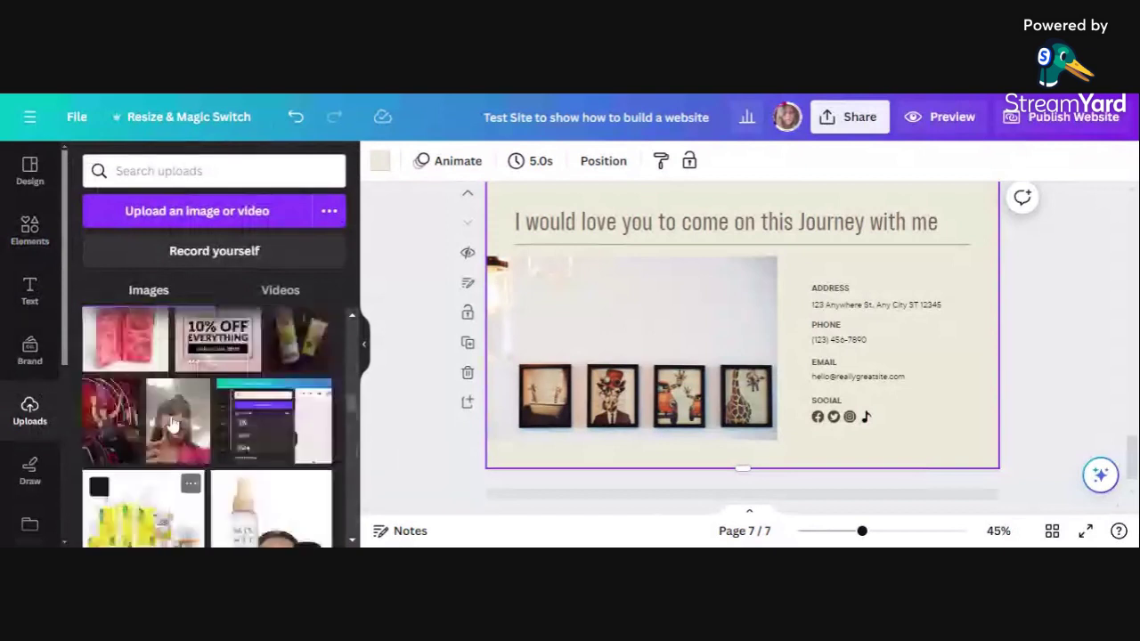
pyautogui.scroll(5, 173, 425)
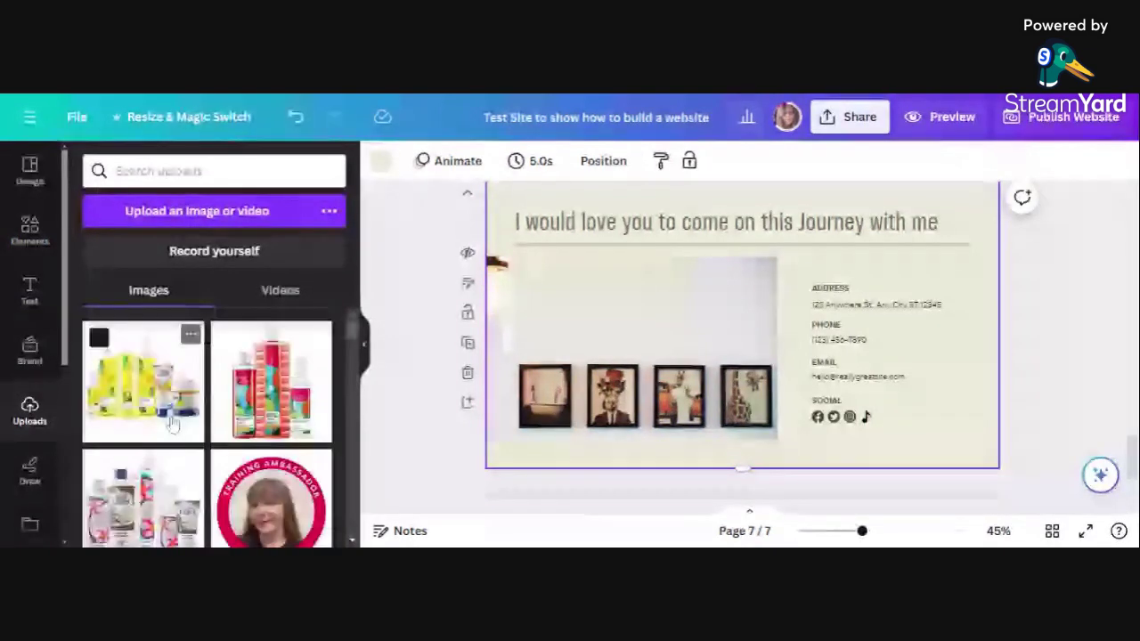
pyautogui.scroll(-3, 178, 414)
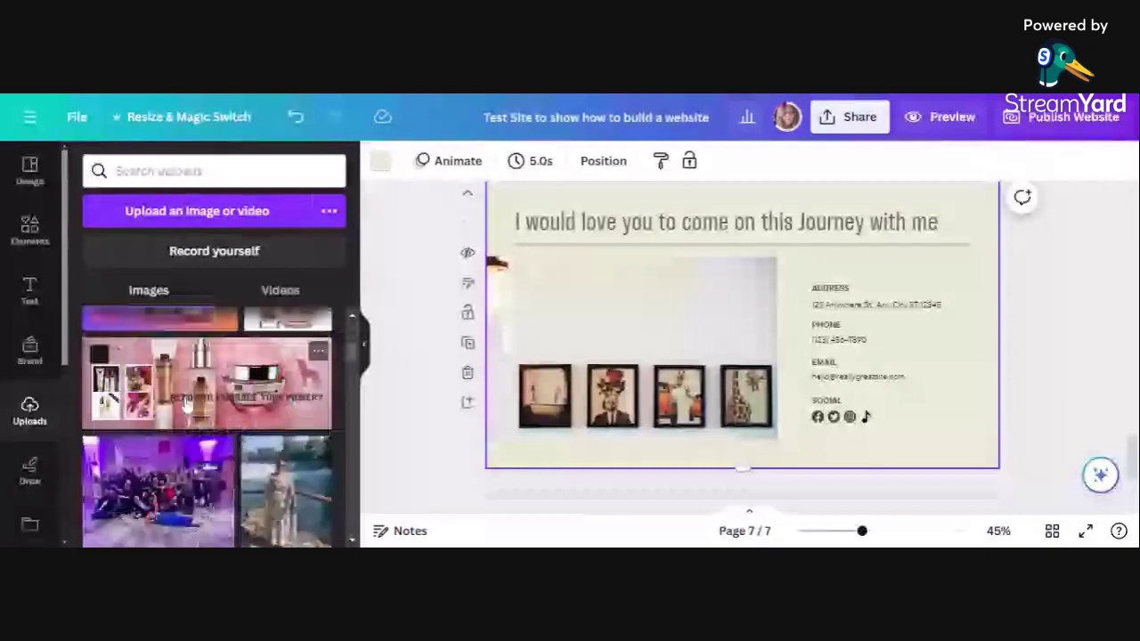